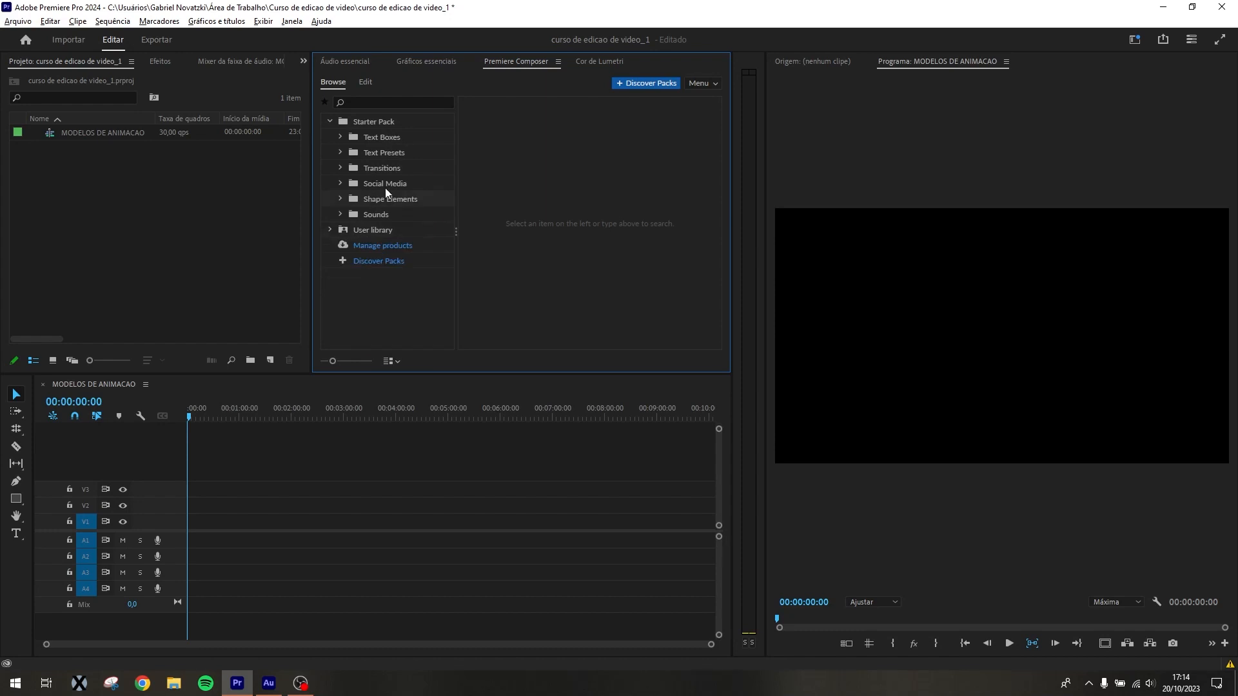
Look through the Starter Pack's Social Media and Text Boxes categories and the previews of the whole pack
{"action": "left_click", "coordinate": [404, 184]}
{"action": "scroll", "coordinate": [574, 213], "scroll_direction": "down", "scroll_amount": 1}
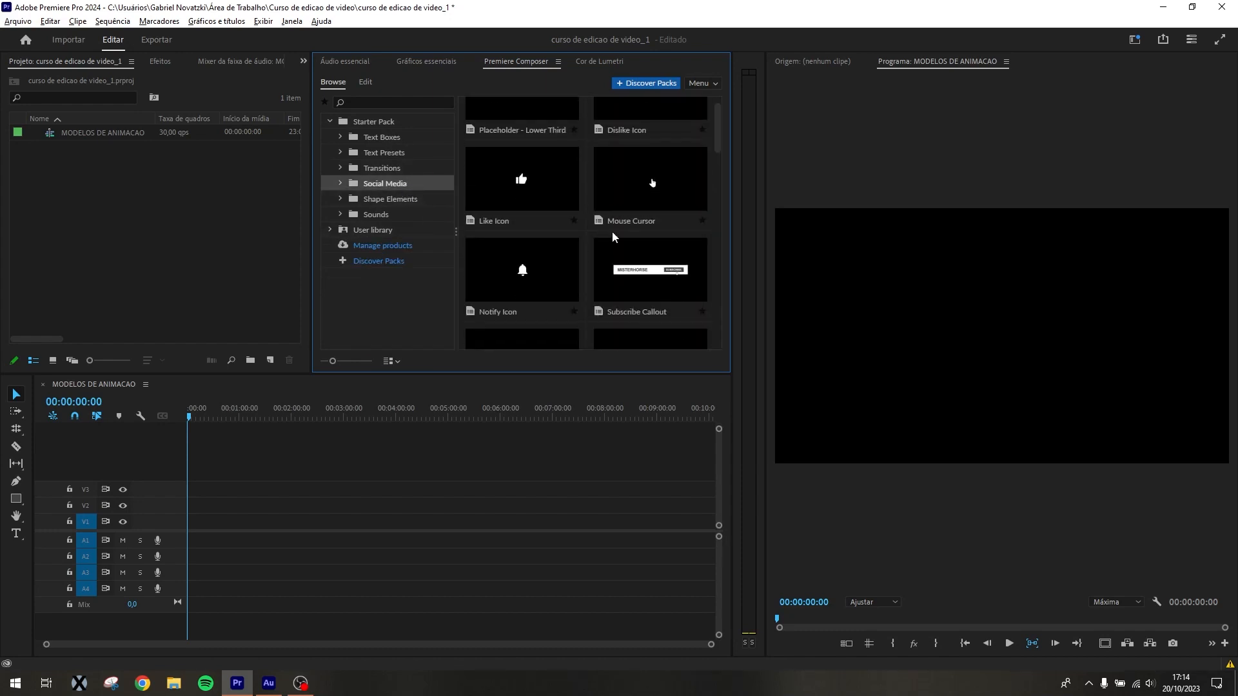
{"action": "left_click", "coordinate": [389, 137]}
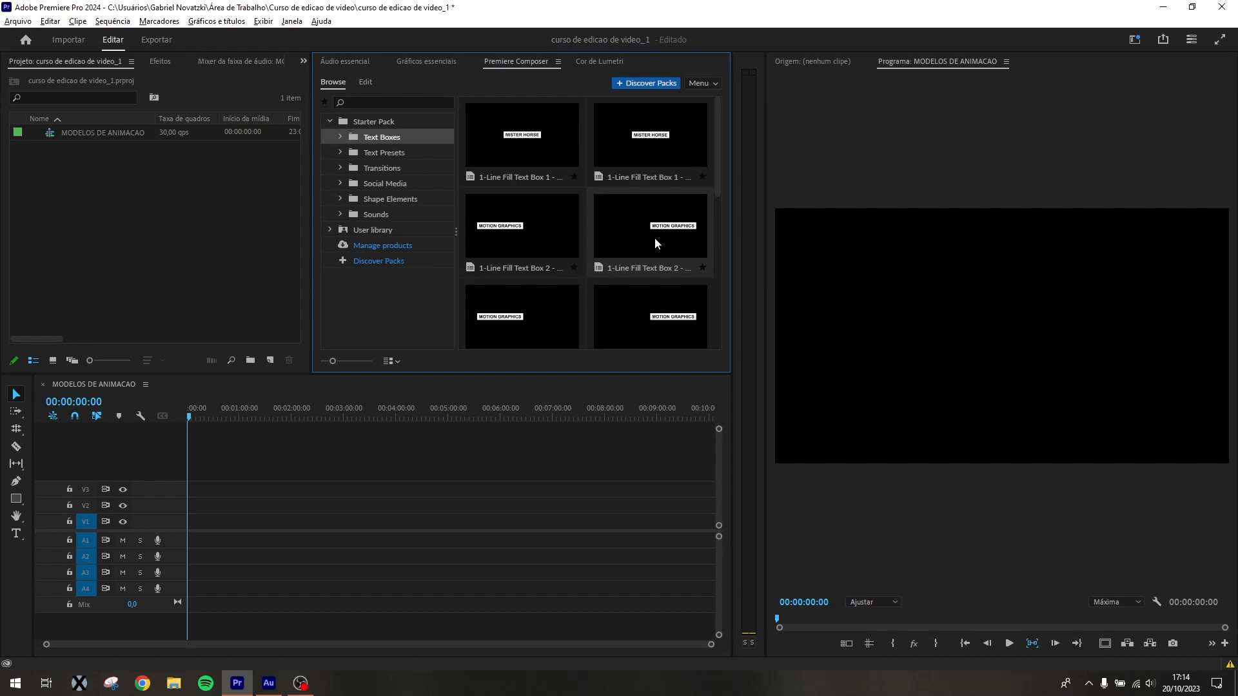
{"action": "left_click", "coordinate": [340, 136]}
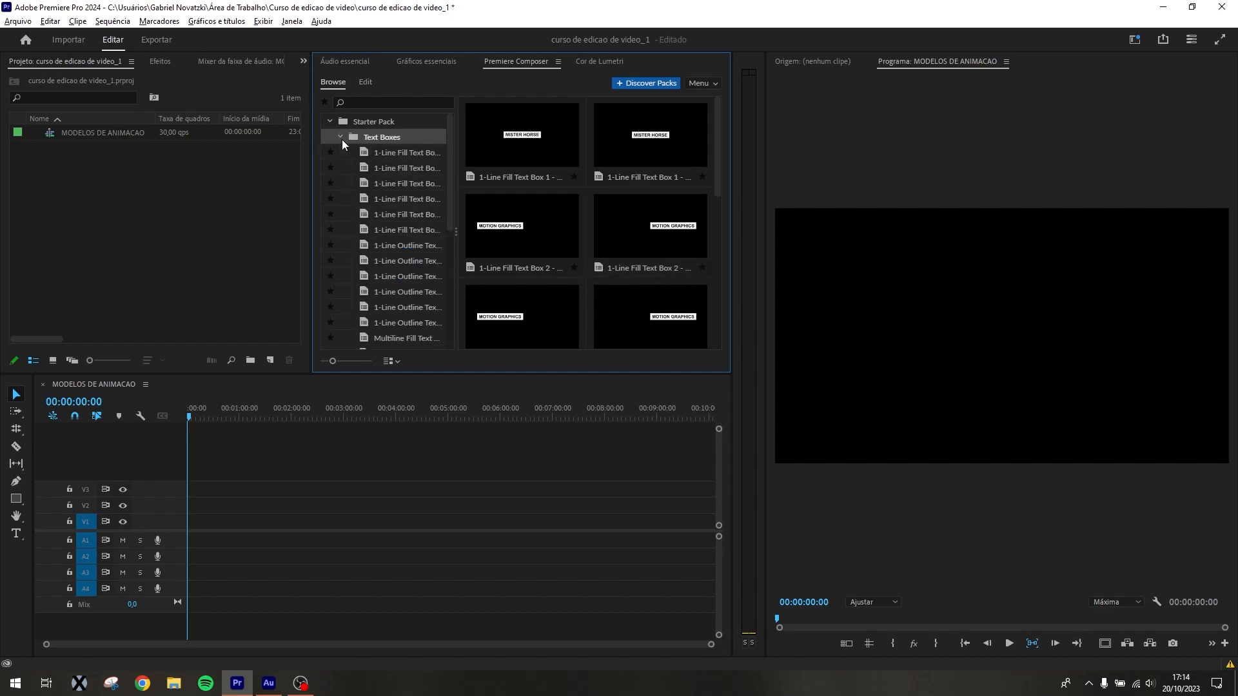
{"action": "left_click", "coordinate": [341, 137]}
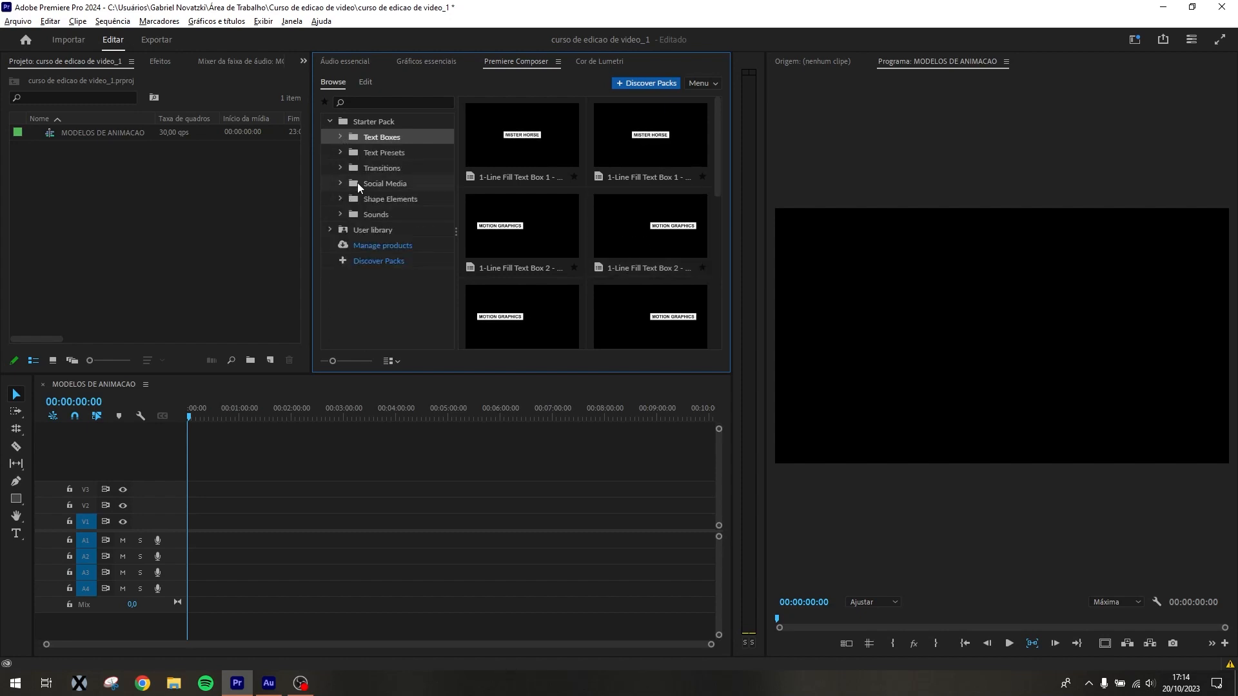
{"action": "left_click", "coordinate": [340, 137]}
{"action": "left_click", "coordinate": [379, 158]}
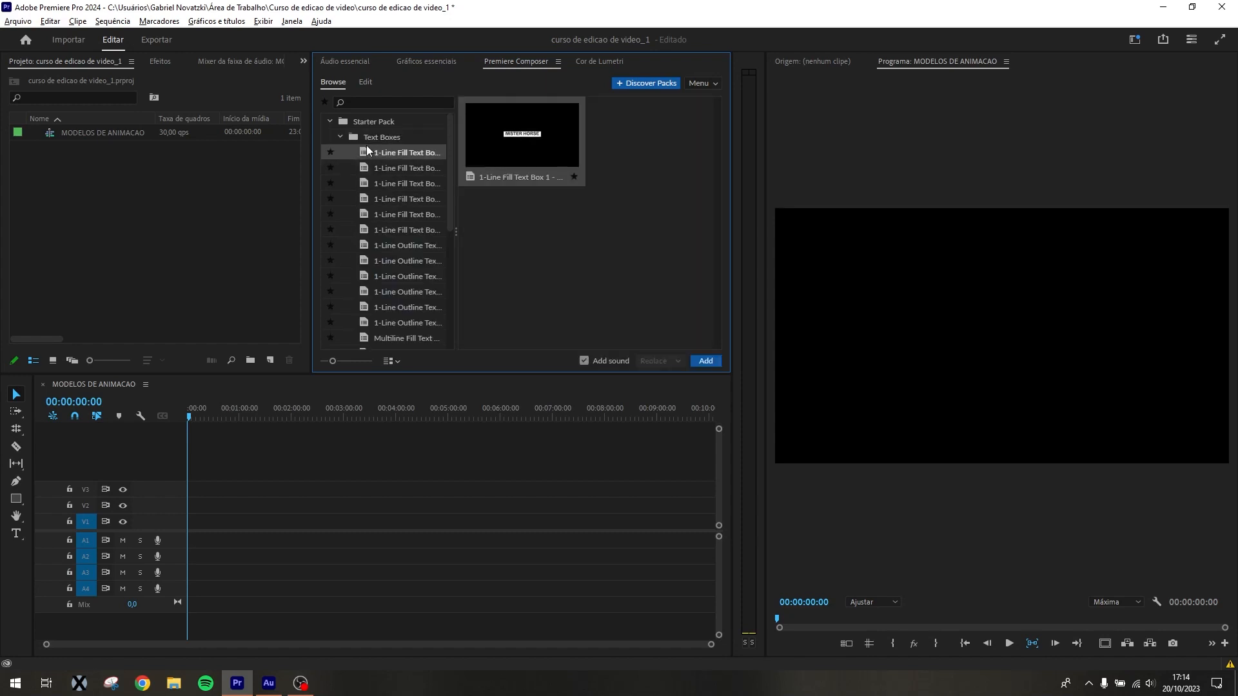
{"action": "left_click", "coordinate": [367, 123]}
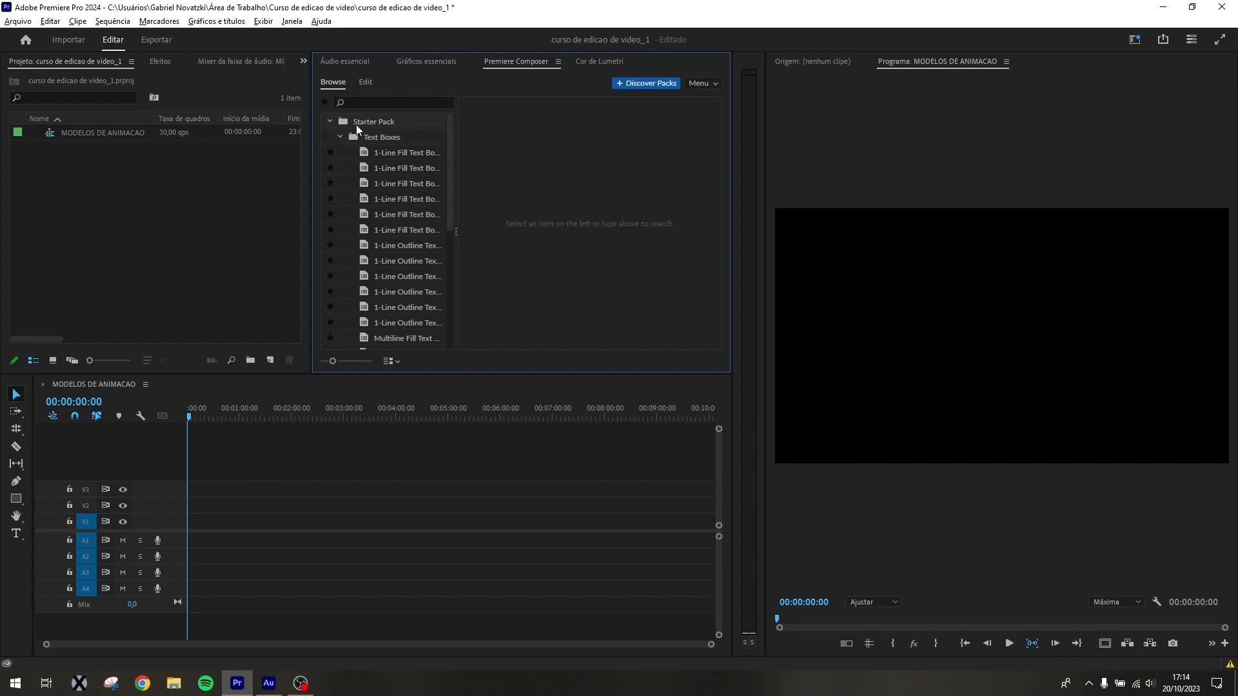
{"action": "scroll", "coordinate": [585, 206], "scroll_direction": "down", "scroll_amount": 3}
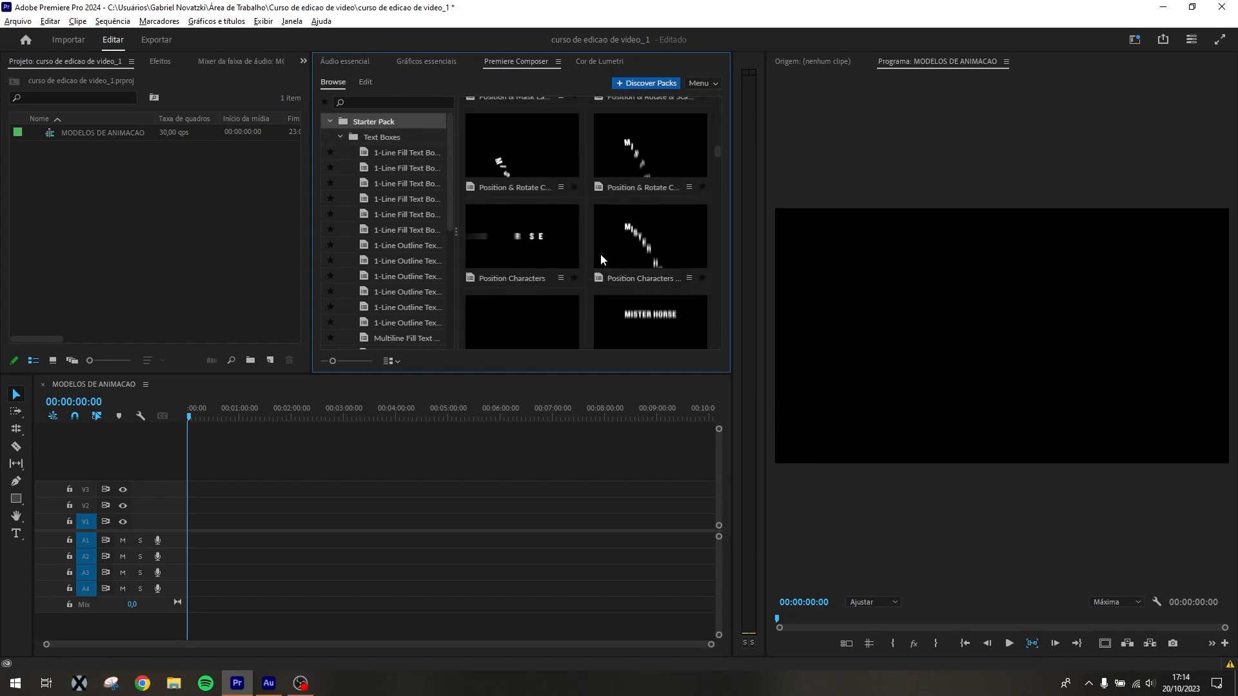
{"action": "scroll", "coordinate": [599, 252], "scroll_direction": "up", "scroll_amount": 3}
{"action": "left_click", "coordinate": [335, 136]}
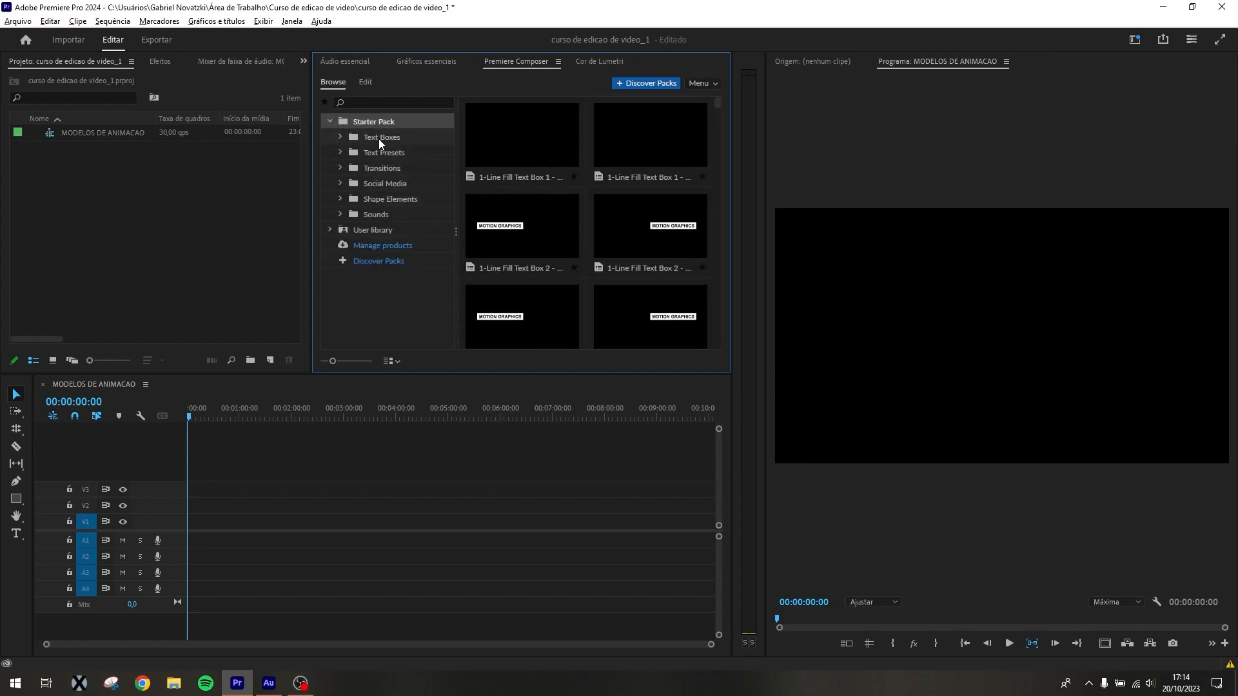
Add the Multiline Fill Text Box - Left template from Text Boxes to track V2, keeping the existing sequence settings
{"action": "left_click", "coordinate": [378, 138]}
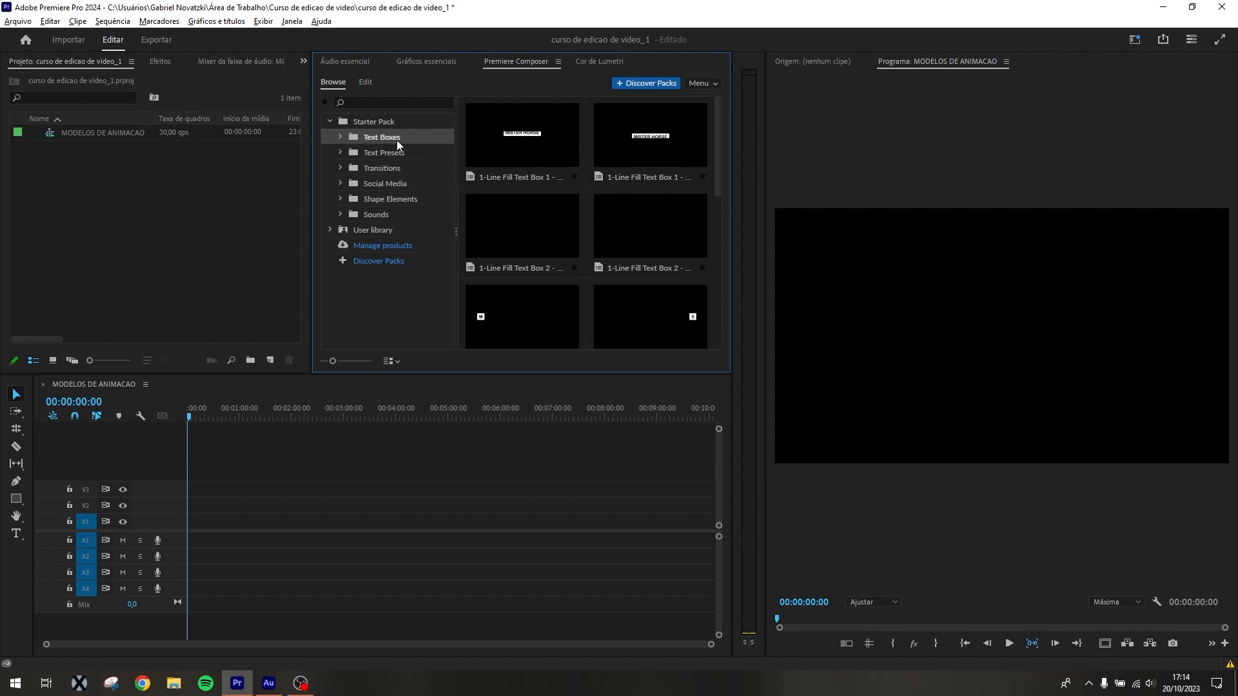
{"action": "scroll", "coordinate": [641, 240], "scroll_direction": "down", "scroll_amount": 3}
{"action": "scroll", "coordinate": [637, 241], "scroll_direction": "down", "scroll_amount": 2}
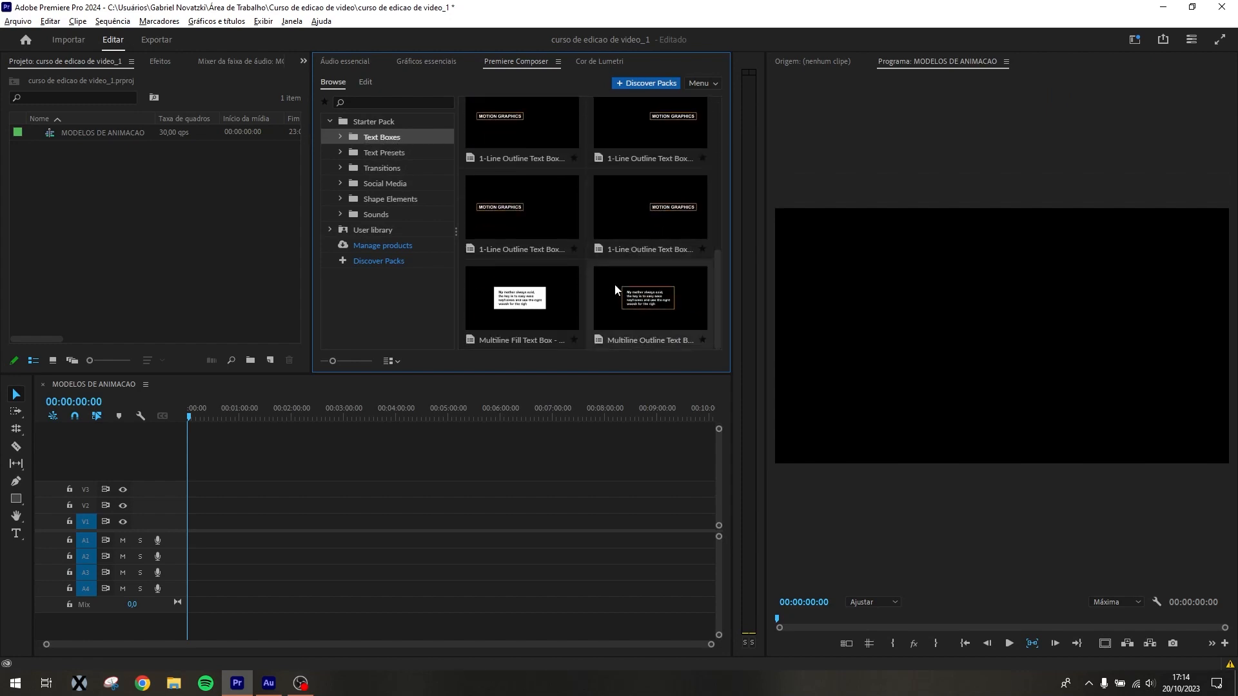
{"action": "left_click_drag", "start_coordinate": [504, 305], "coordinate": [218, 506]}
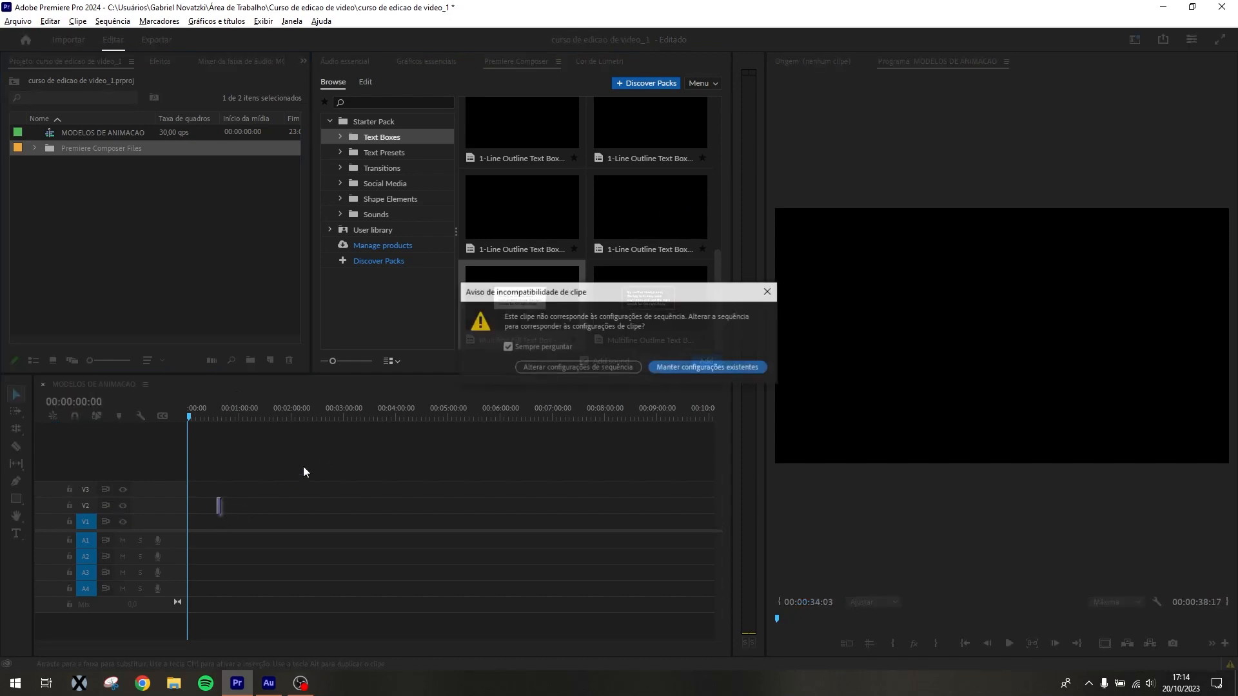
{"action": "left_click", "coordinate": [696, 367]}
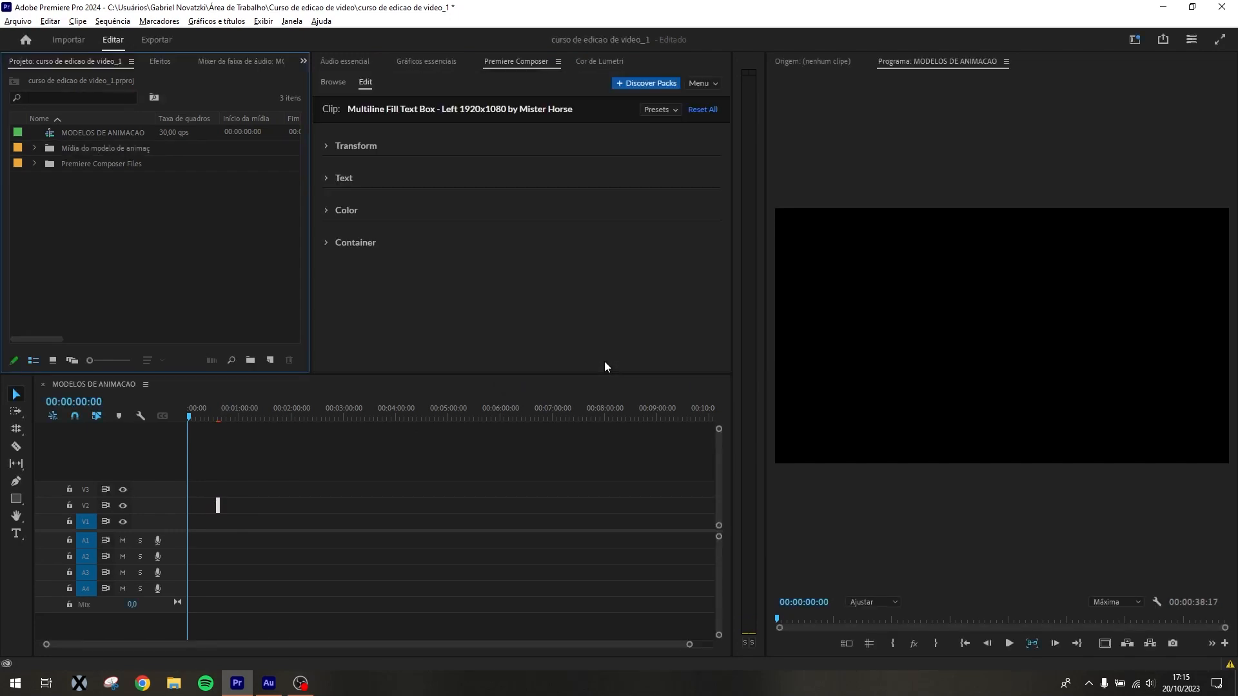
Add the 1-Line Outline Text Box 3 - Left and 1-Line Fill Text Box 1 - Down templates farther along track V2
{"action": "left_click", "coordinate": [335, 82]}
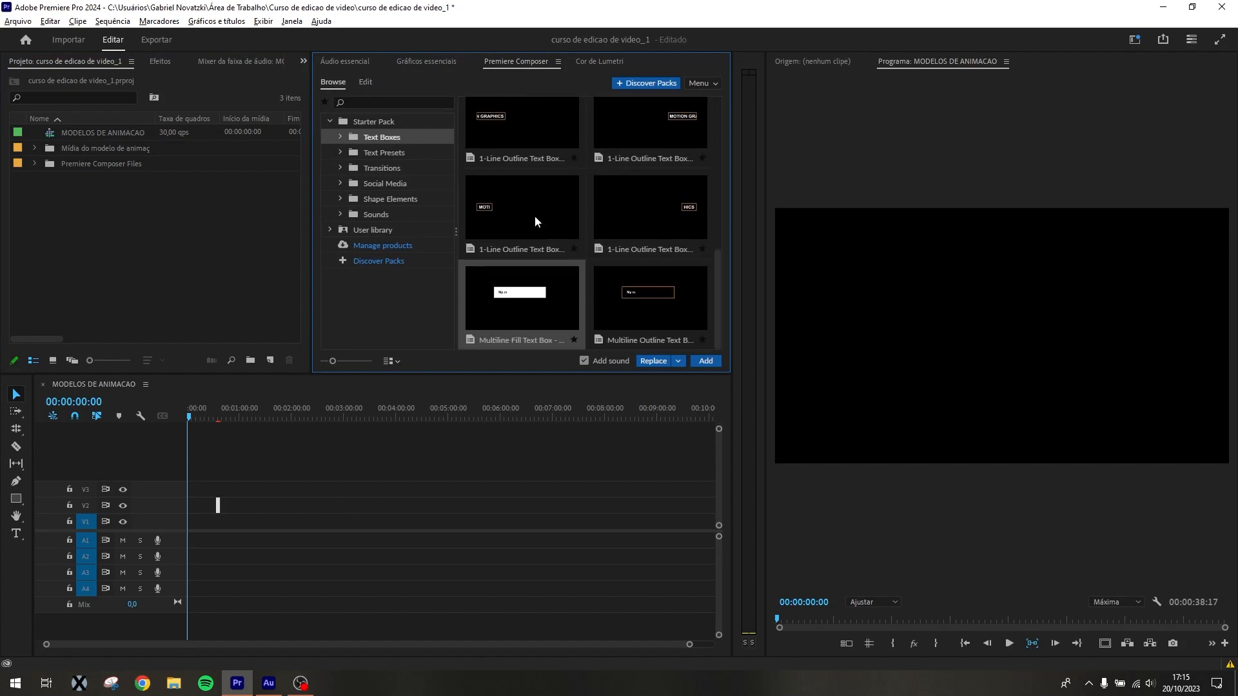
{"action": "left_click_drag", "start_coordinate": [536, 222], "coordinate": [267, 508]}
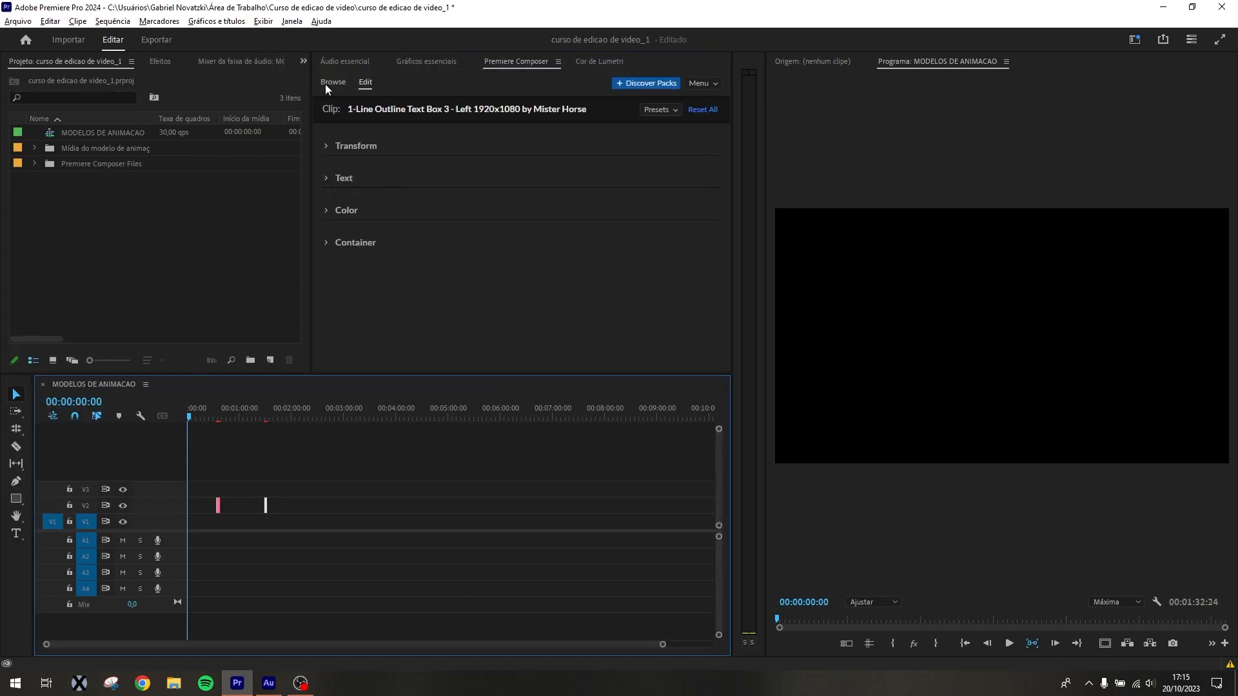
{"action": "left_click", "coordinate": [325, 85]}
{"action": "scroll", "coordinate": [629, 248], "scroll_direction": "up", "scroll_amount": 5}
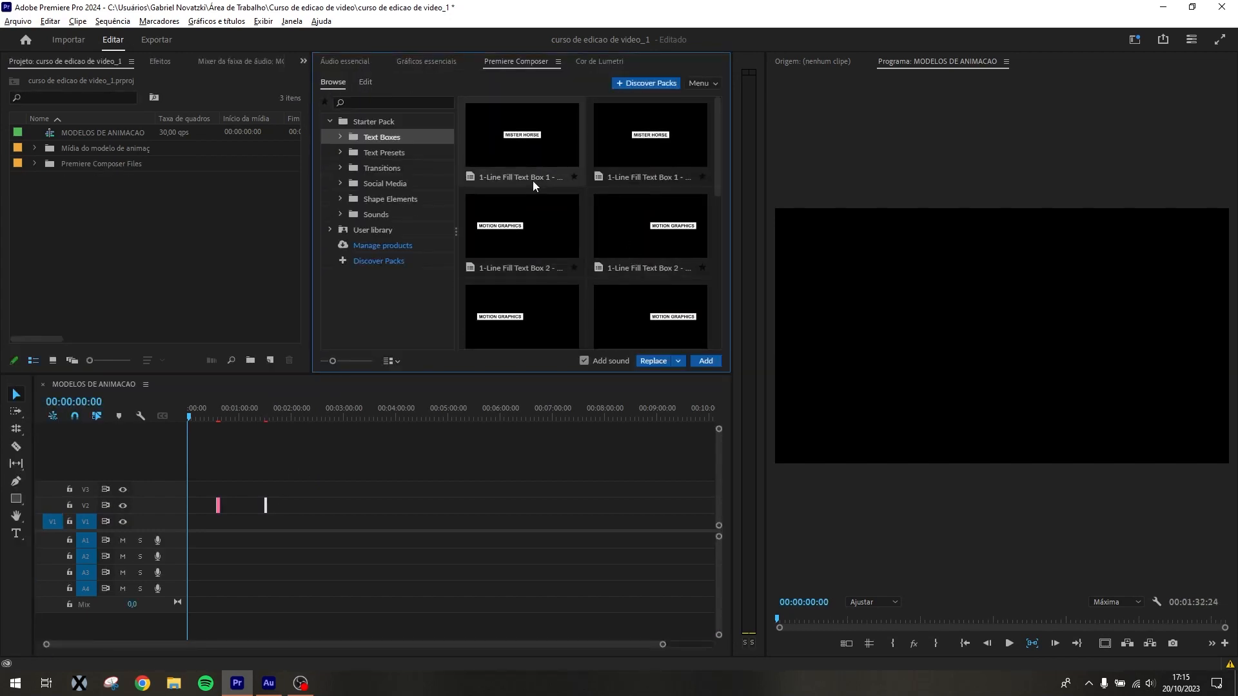
{"action": "left_click_drag", "start_coordinate": [519, 140], "coordinate": [289, 509]}
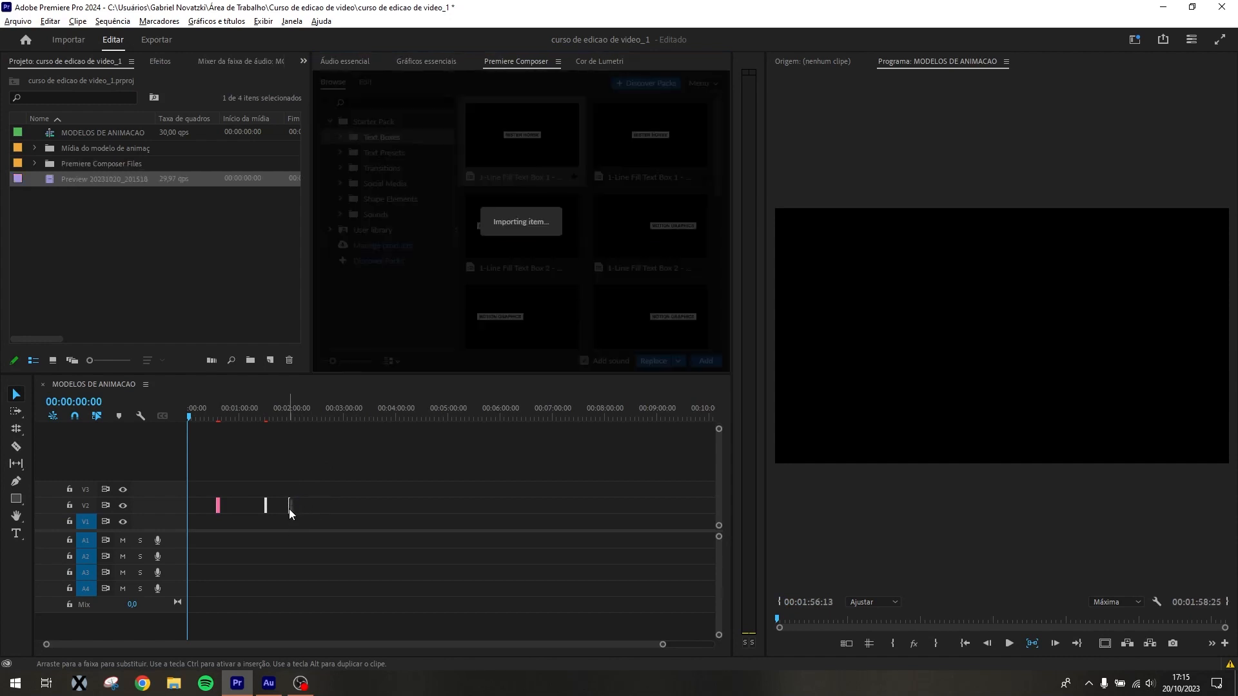
Delete the empty gap before the Multiline Fill Text Box clip on V2
{"action": "left_click", "coordinate": [259, 475]}
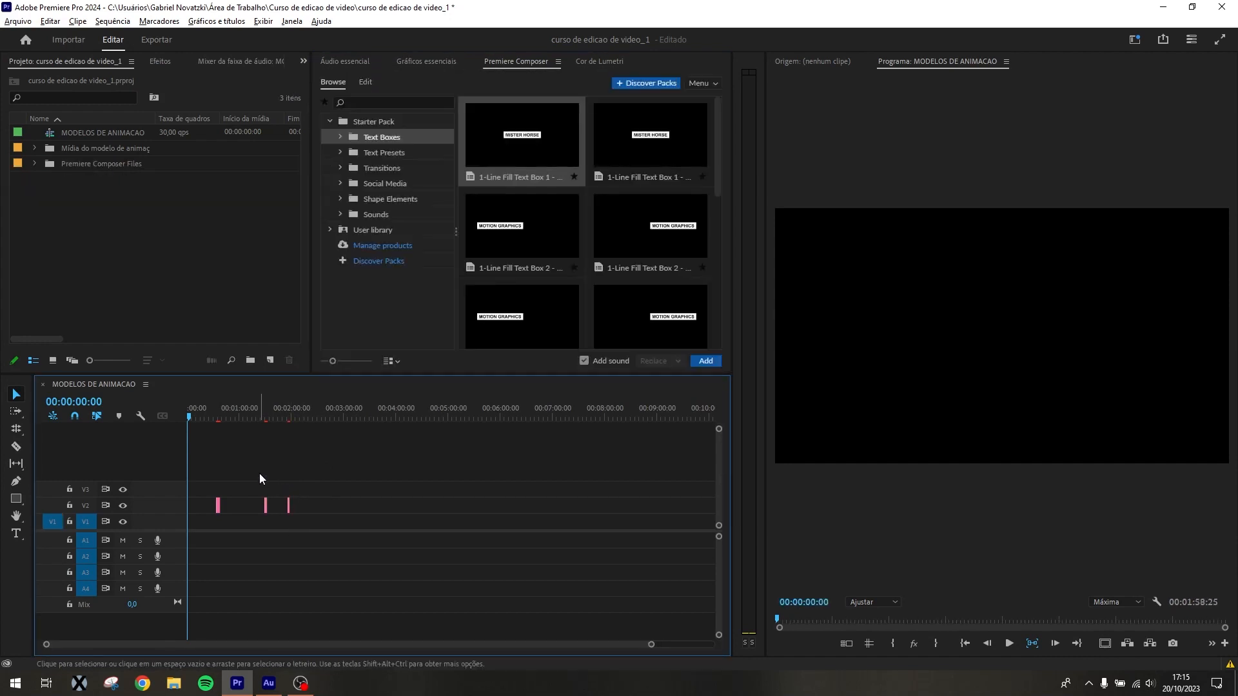
{"action": "key", "text": "="}
{"action": "key", "text": "="}
{"action": "key", "text": "="}
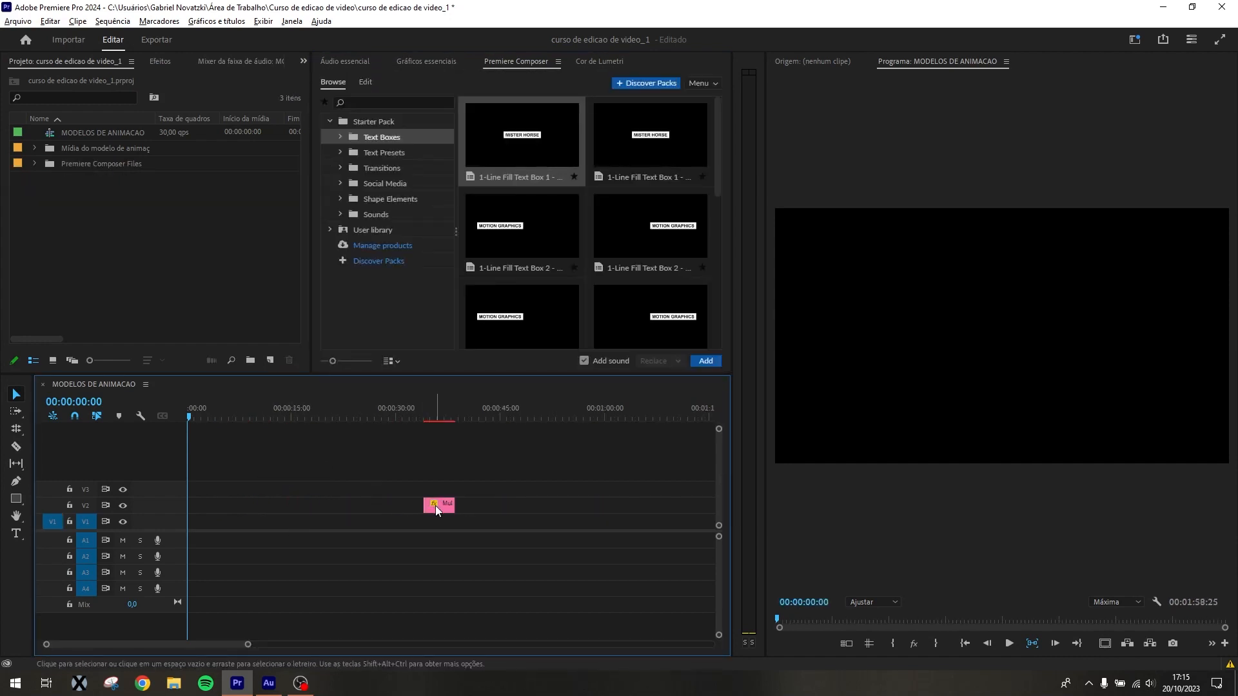
{"action": "left_click", "coordinate": [368, 508]}
{"action": "key", "text": "Delete"}
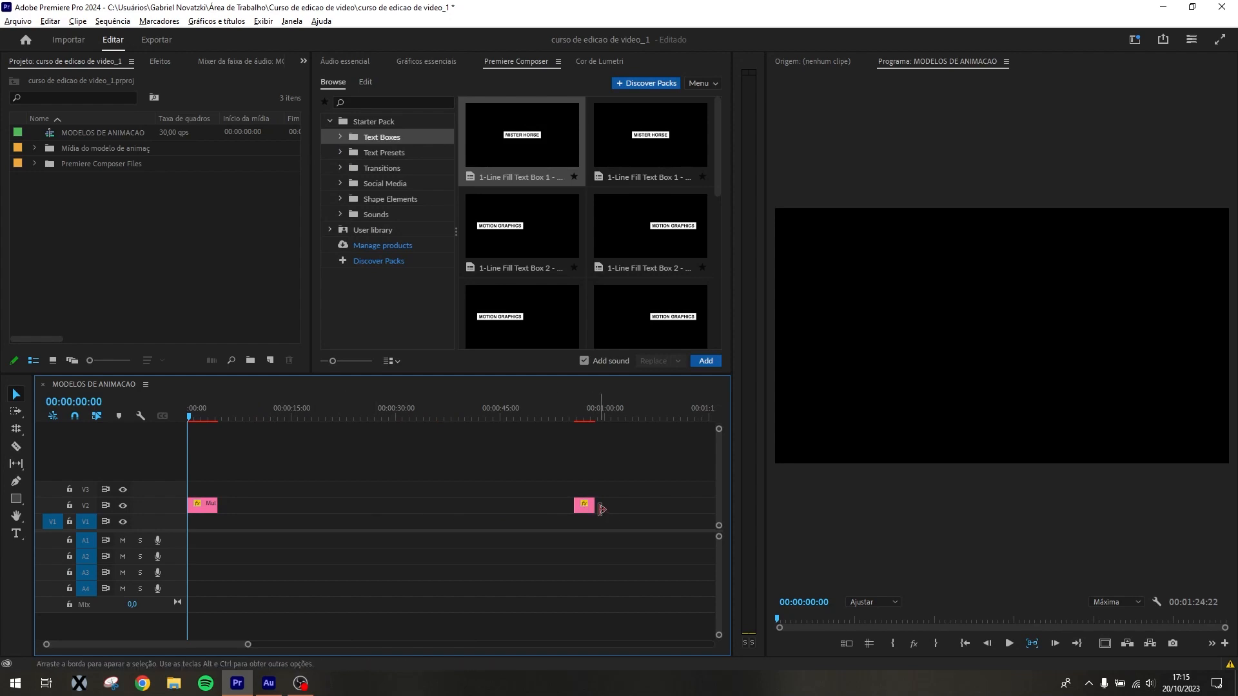
Move the 1-Line Outline clip to about 7 seconds and the 1-Line Fill clip to about 22.5 seconds on V2
{"action": "left_click_drag", "start_coordinate": [583, 506], "coordinate": [251, 509]}
{"action": "key", "text": "minus"}
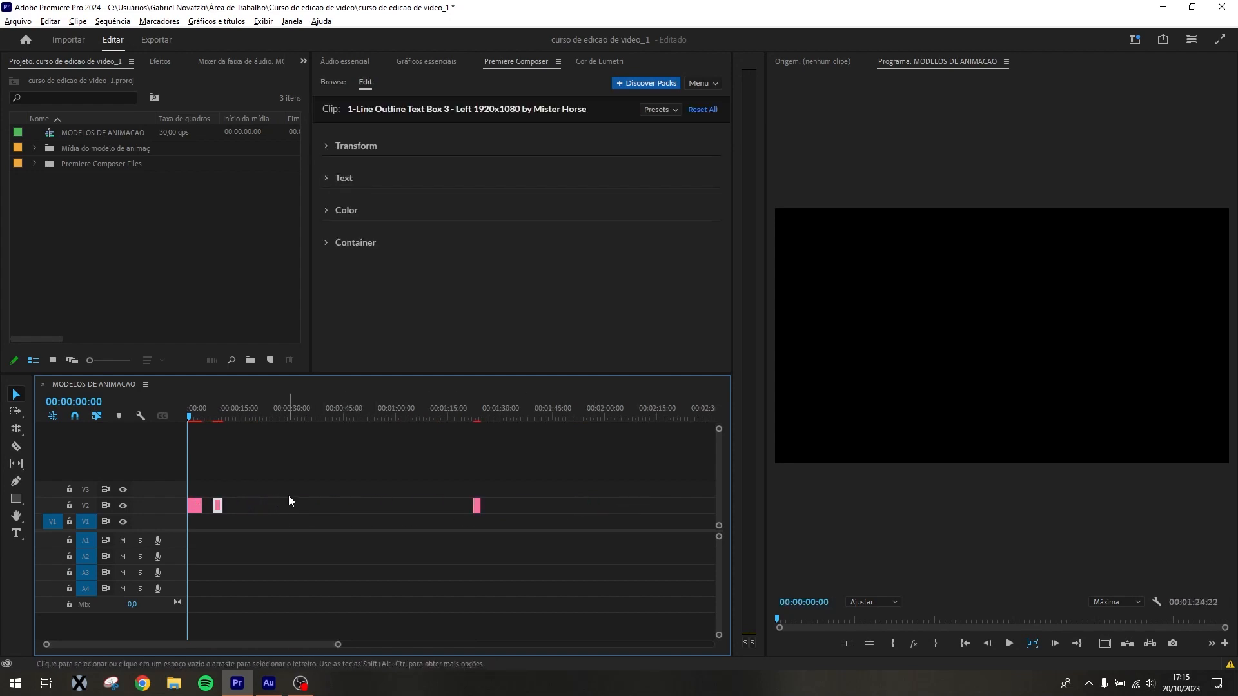
{"action": "left_click_drag", "start_coordinate": [476, 506], "coordinate": [268, 506]}
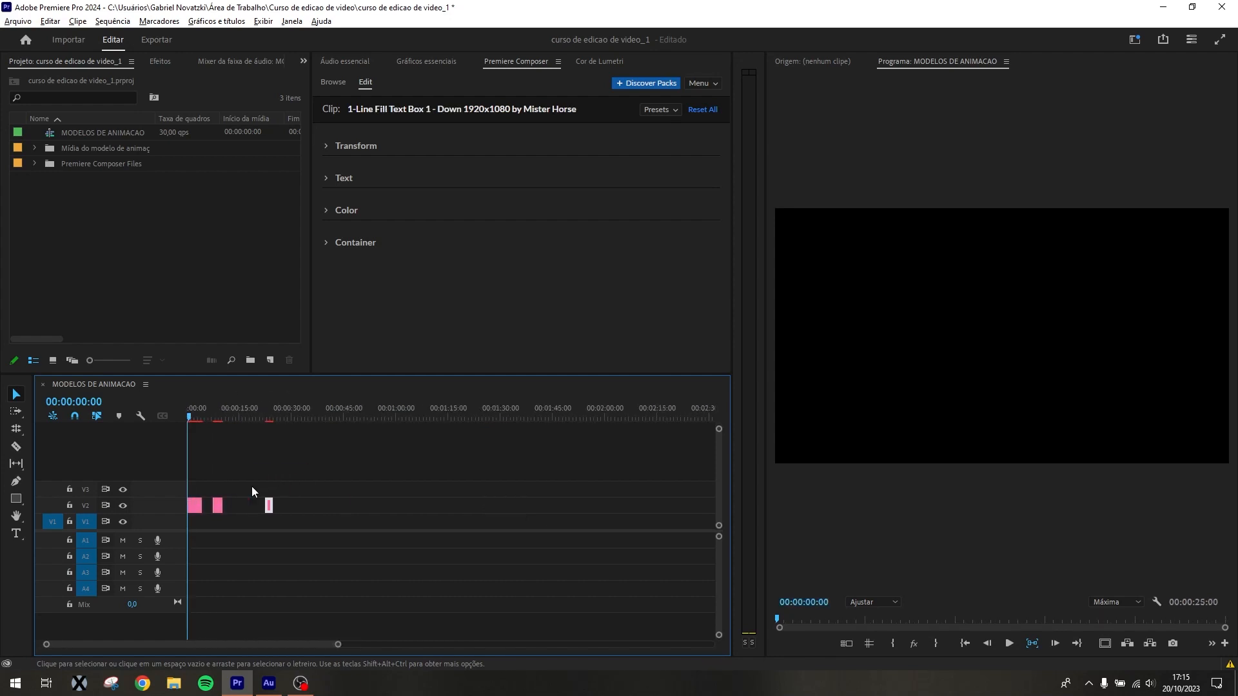
Preview the opening animation of the Multiline Fill Text Box clip up to 00:00:02:08
{"action": "key", "text": "equal"}
{"action": "key", "text": "equal"}
{"action": "key", "text": "equal"}
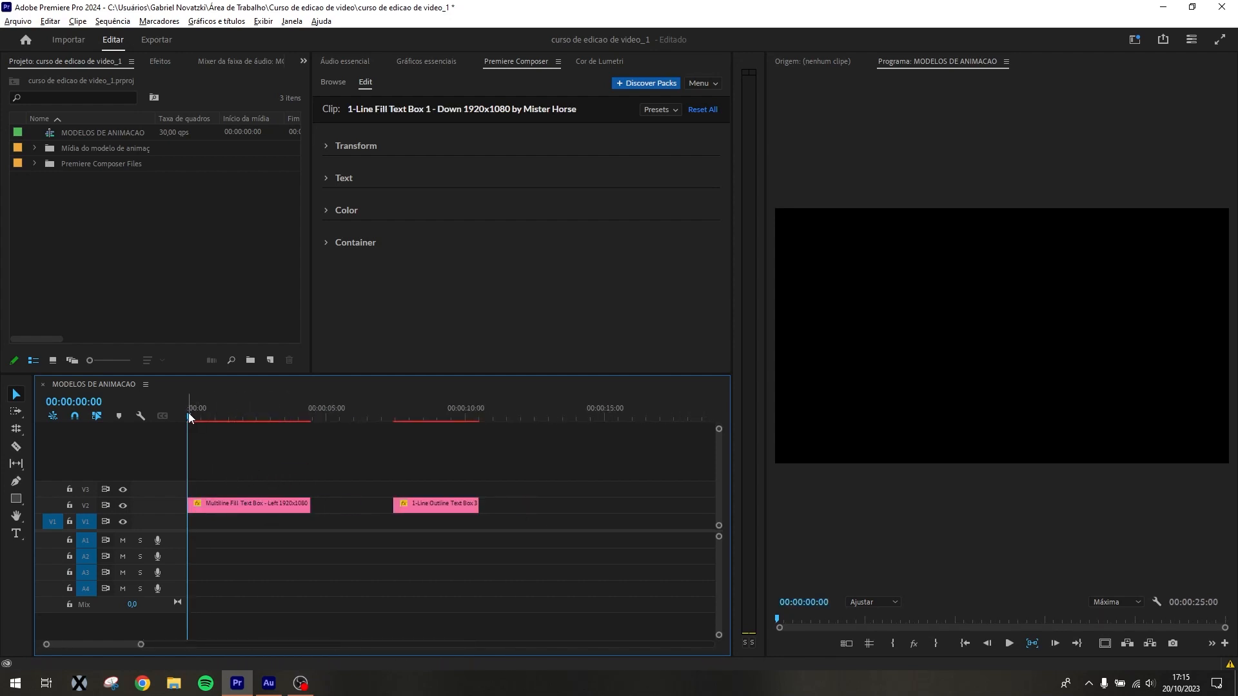
{"action": "left_click_drag", "start_coordinate": [189, 417], "coordinate": [251, 451]}
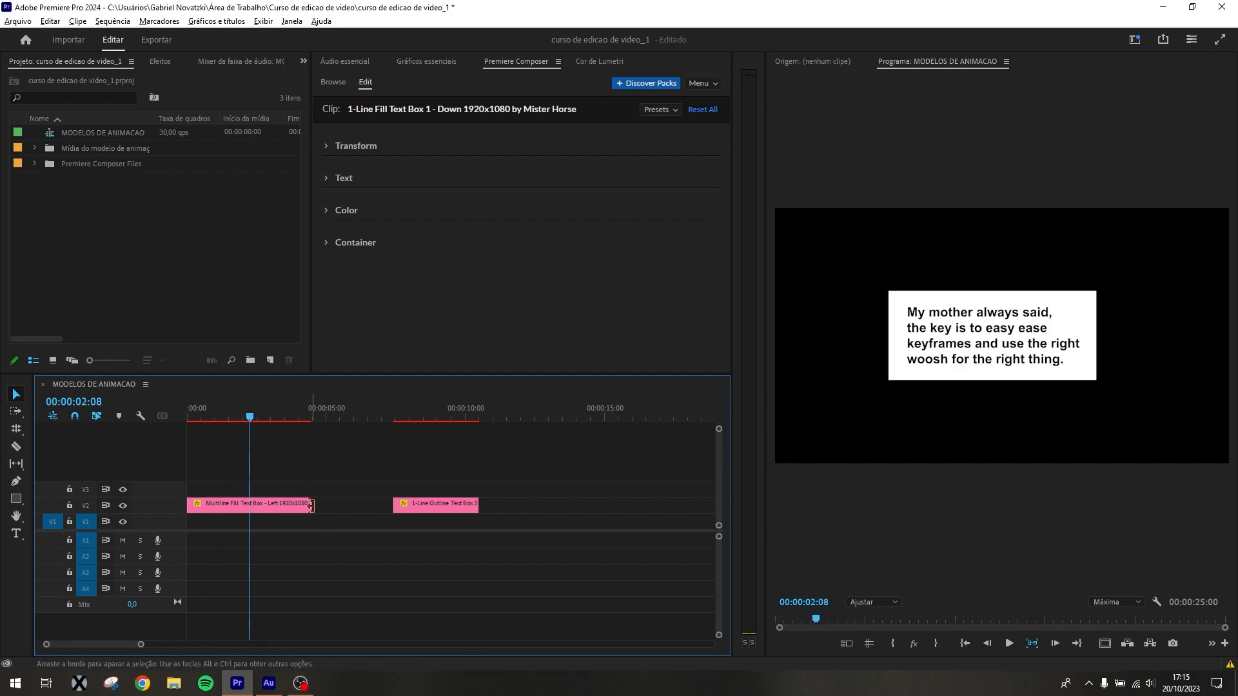
Extend the Multiline Fill Text Box clip's end to about 10 seconds, moving the 1-Line Outline clip to about 12 seconds to make room
{"action": "left_click_drag", "start_coordinate": [310, 507], "coordinate": [358, 507]}
{"action": "left_click_drag", "start_coordinate": [432, 504], "coordinate": [568, 504]}
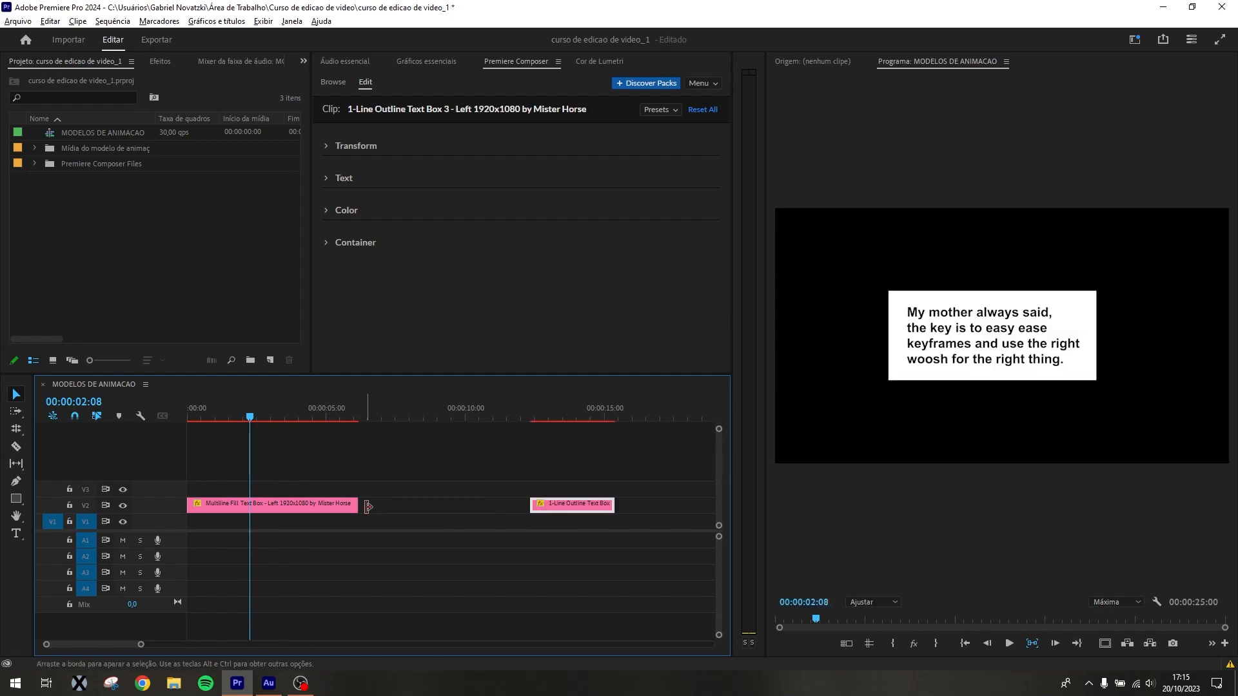
{"action": "left_click_drag", "start_coordinate": [368, 507], "coordinate": [462, 508]}
Set the playhead to 00:00:04:02 and select the Multiline Fill Text Box clip for editing
{"action": "left_click_drag", "start_coordinate": [247, 413], "coordinate": [306, 484]}
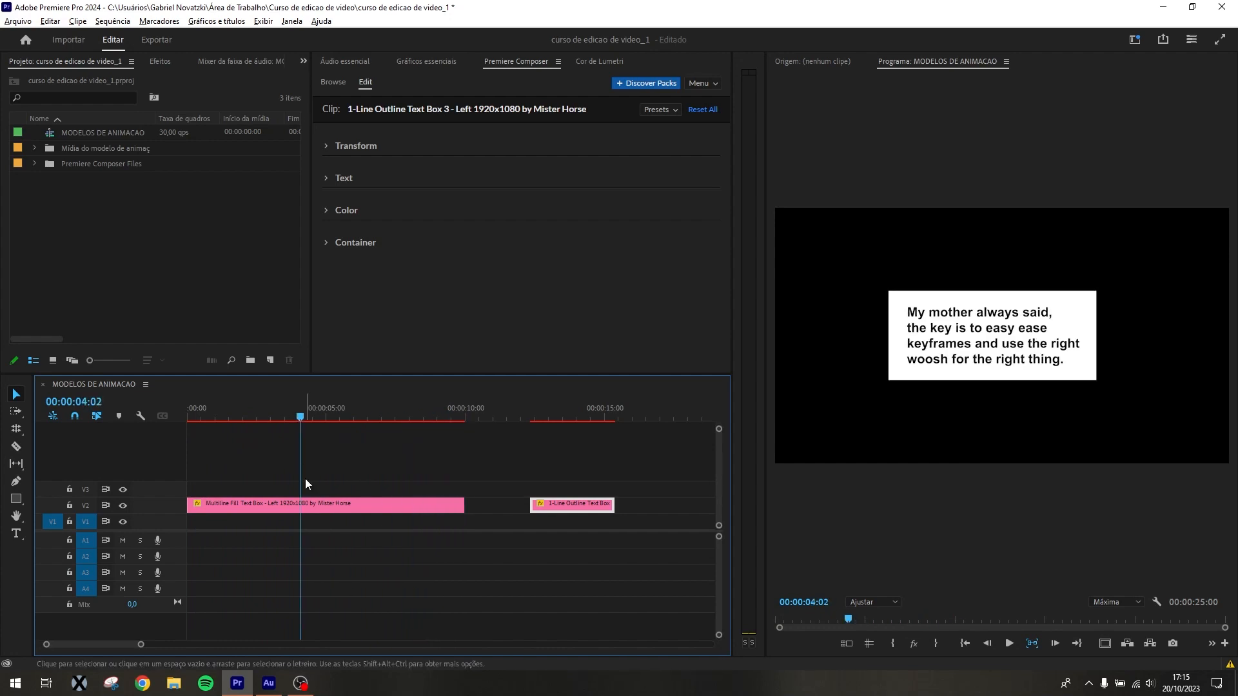
{"action": "left_click", "coordinate": [333, 504]}
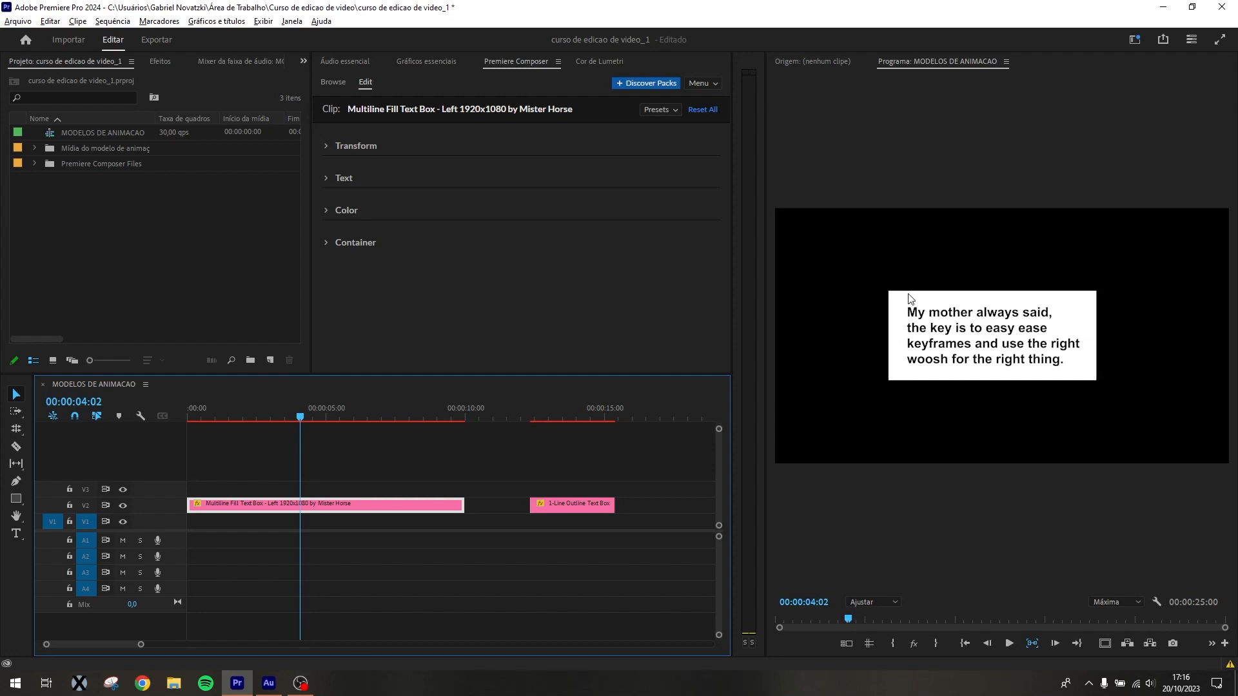
Try adjusting the text box's skew and its vertical position to 489, and undo the changes
{"action": "left_click", "coordinate": [326, 146]}
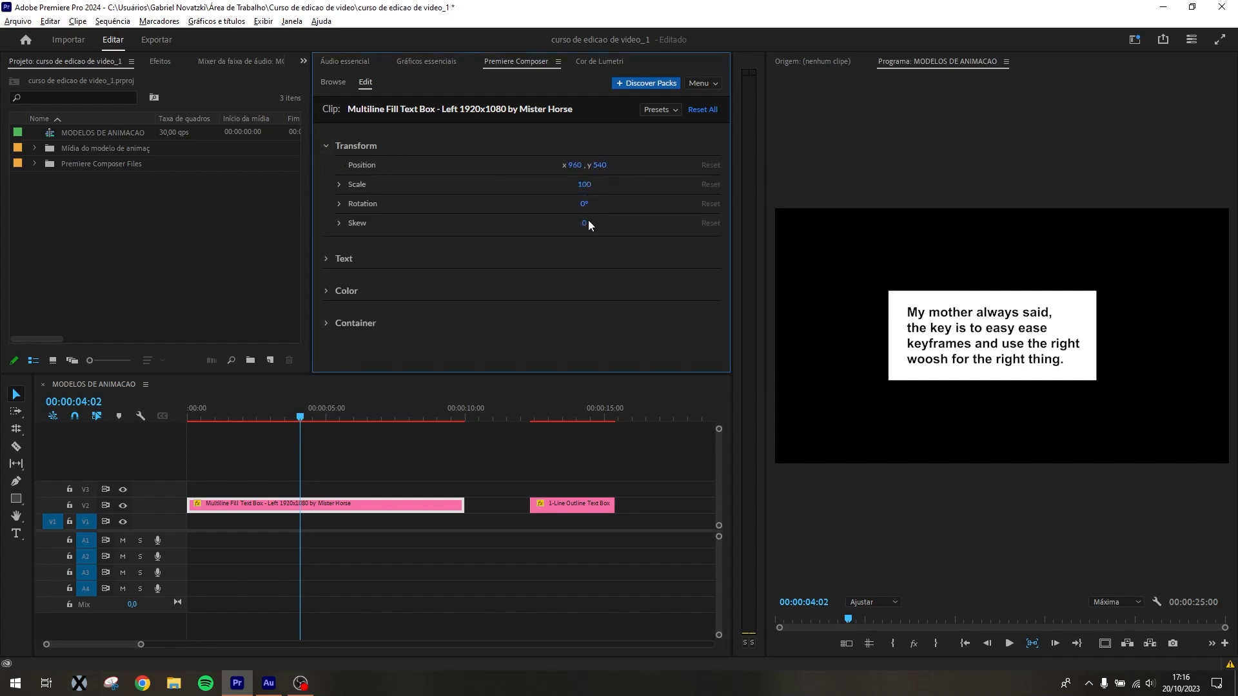
{"action": "left_click_drag", "start_coordinate": [585, 222], "coordinate": [585, 224]}
{"action": "key", "text": "ctrl+z"}
{"action": "mouse_move", "coordinate": [596, 165]}
{"action": "left_mouse_down"}
{"action": "mouse_move", "coordinate": [655, 163]}
{"action": "mouse_move", "coordinate": [570, 186]}
{"action": "mouse_move", "coordinate": [585, 184]}
{"action": "left_mouse_up"}
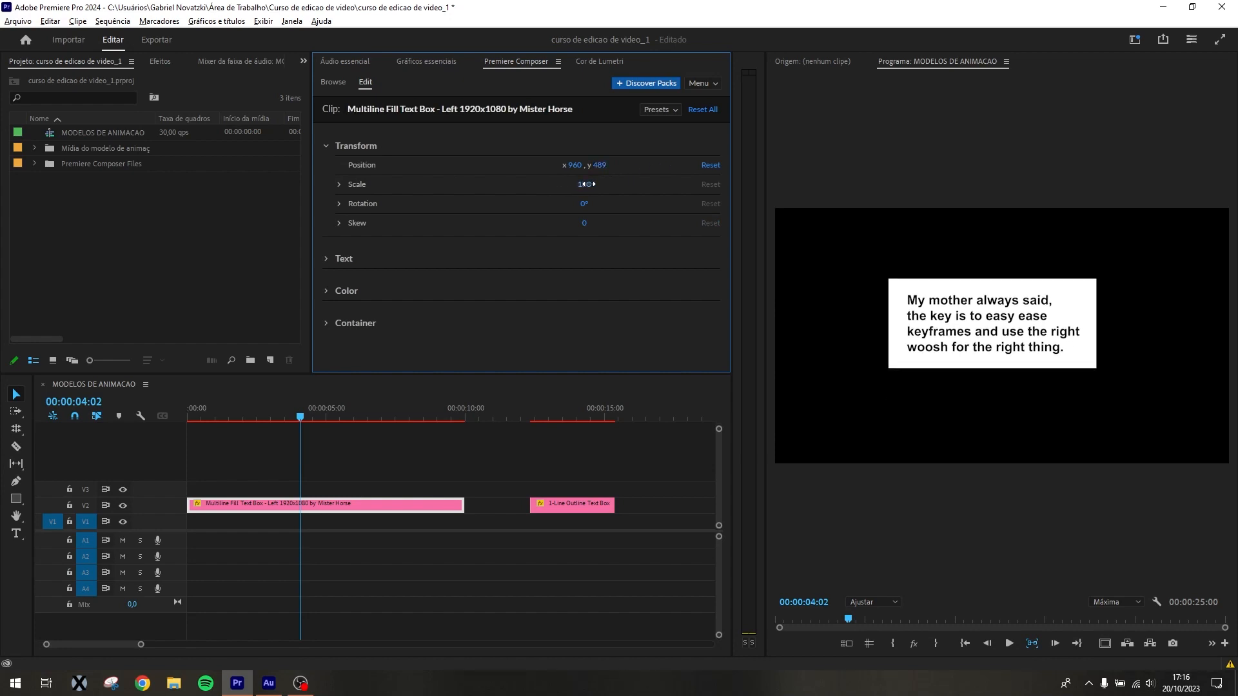
{"action": "key", "text": "ctrl+z"}
{"action": "left_click", "coordinate": [326, 147]}
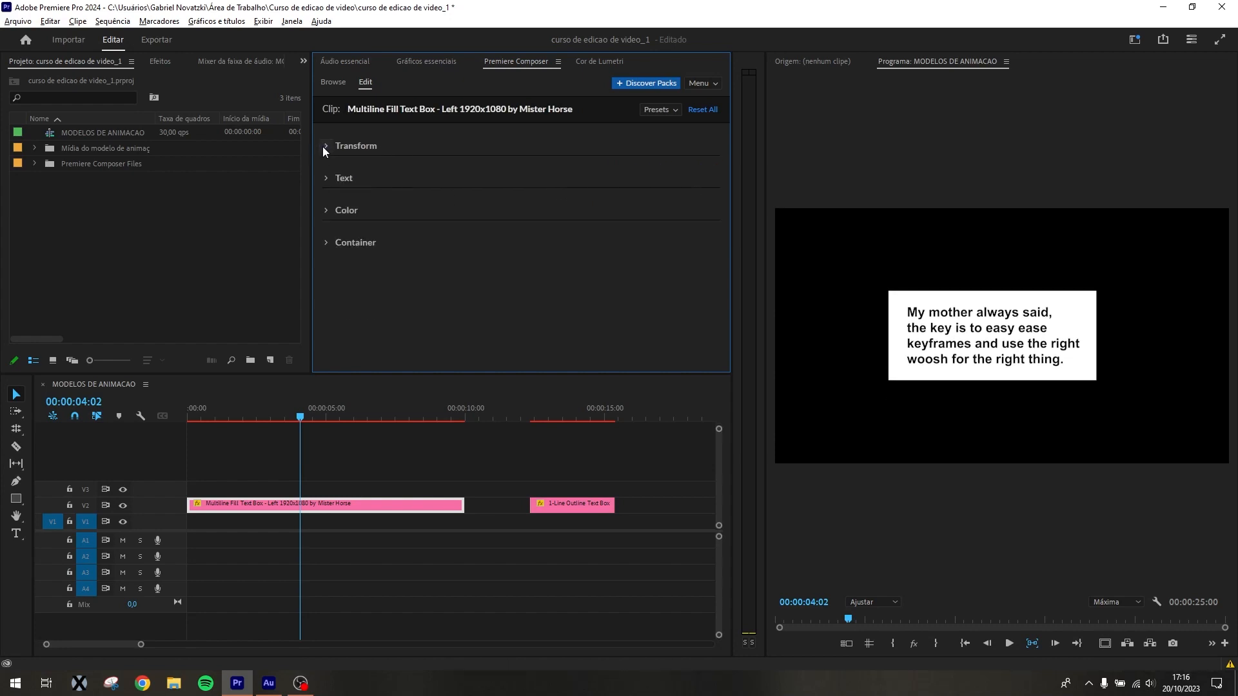
Replace the Multiline Fill Text Box's placeholder text with "Tutoriais de edição de vídeo"
{"action": "left_click", "coordinate": [327, 178]}
{"action": "left_click", "coordinate": [469, 219]}
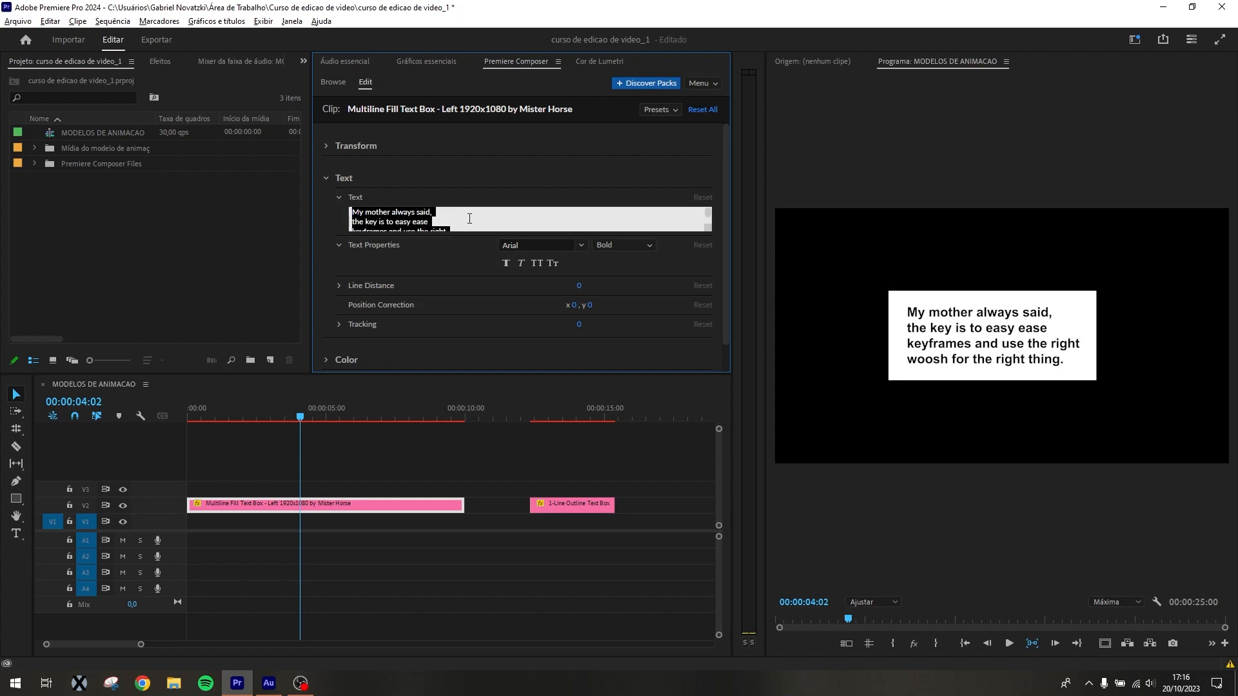
{"action": "type", "text": "Tutorial"}
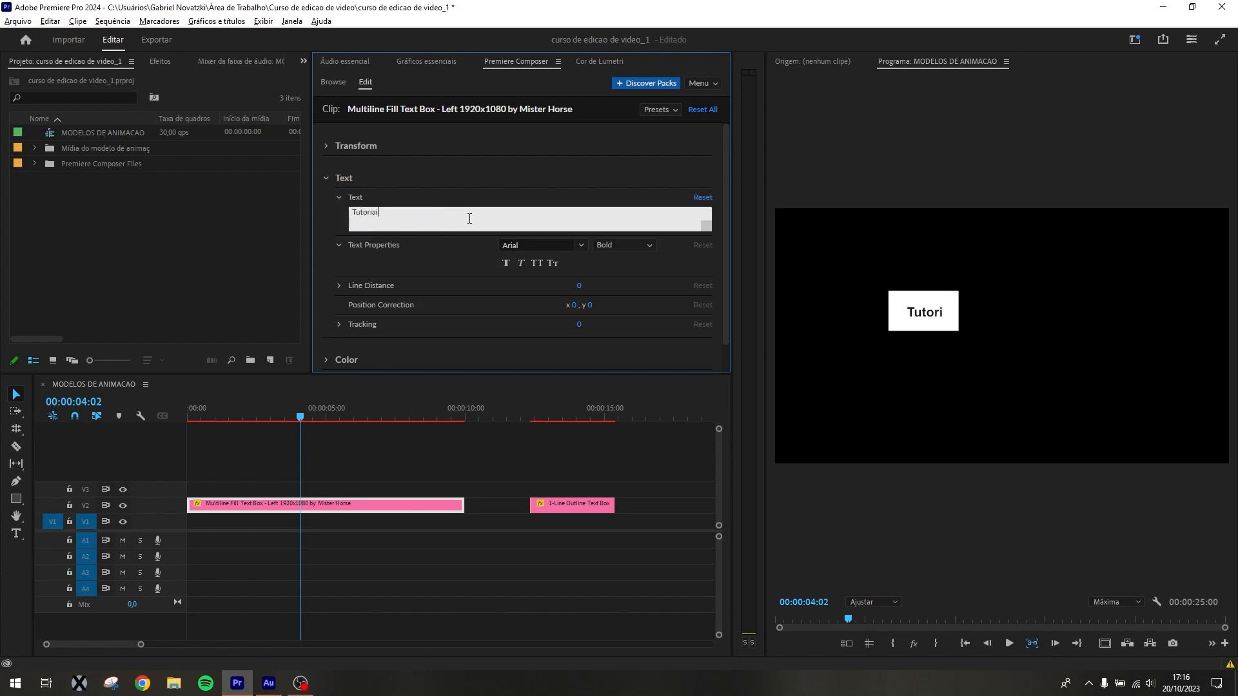
{"action": "type", "text": "s de edi"}
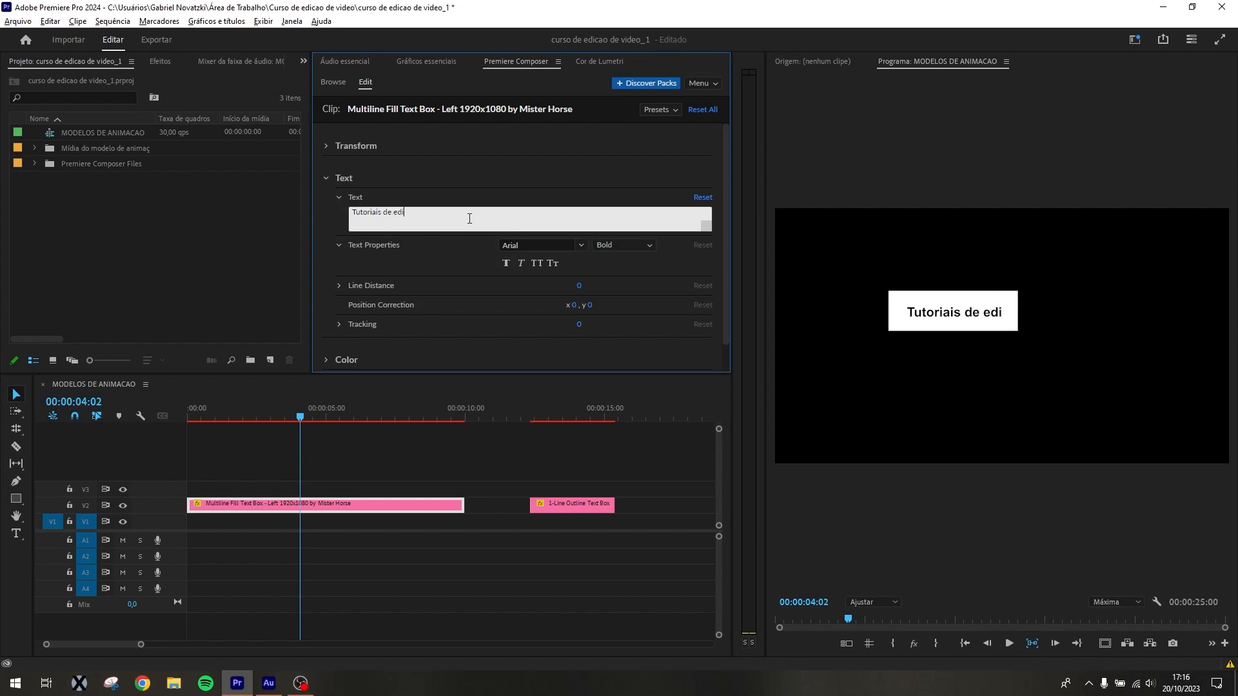
{"action": "type", "text": "ção de video"}
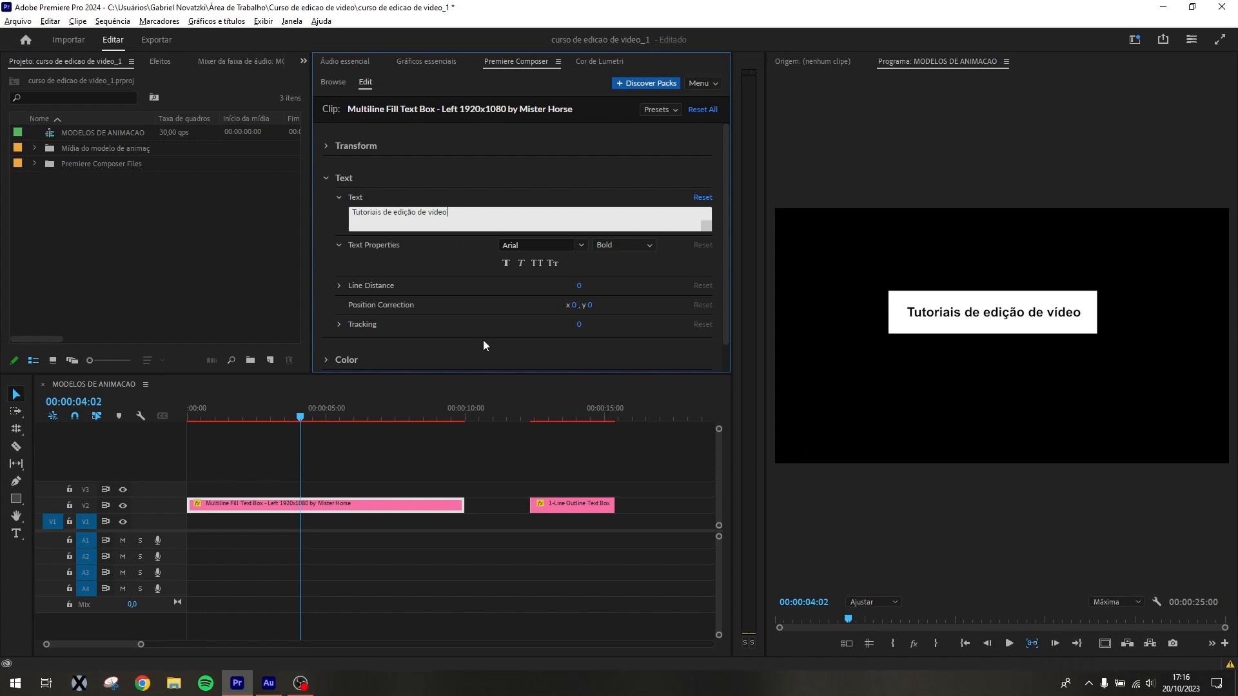
Add a second line reading "inscreva-se no canal!" to the Multiline Fill Text Box text
{"action": "key", "text": "Return"}
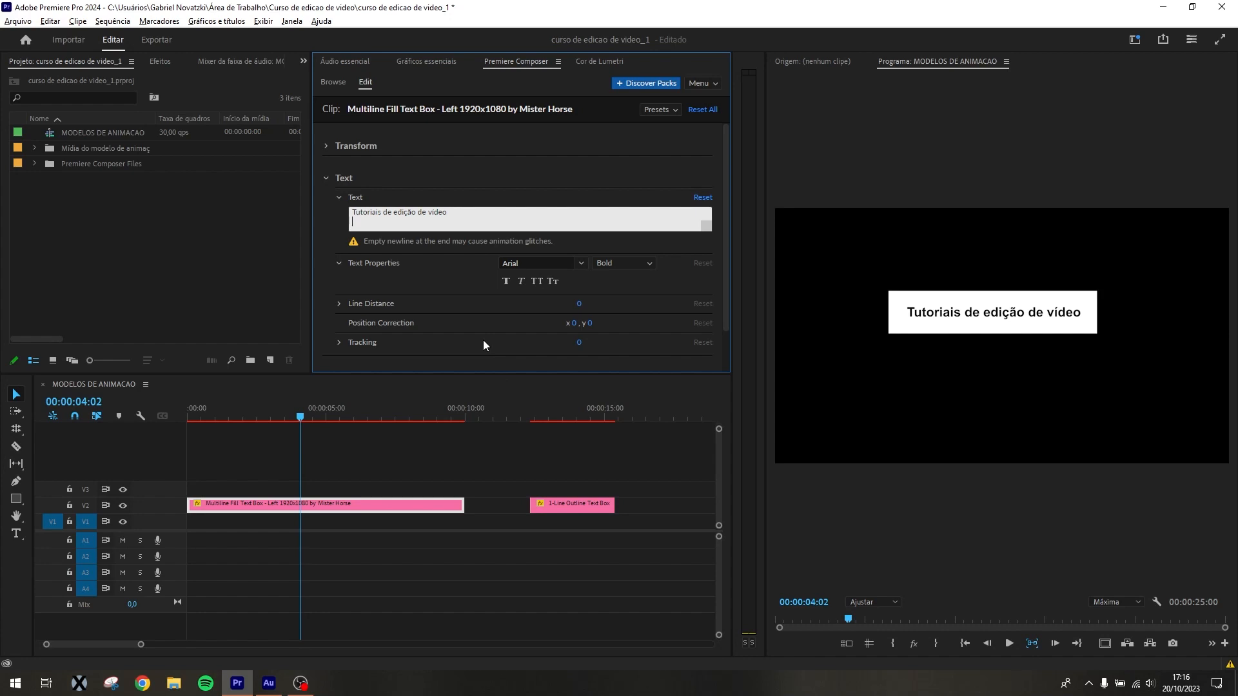
{"action": "type", "text": "ins"}
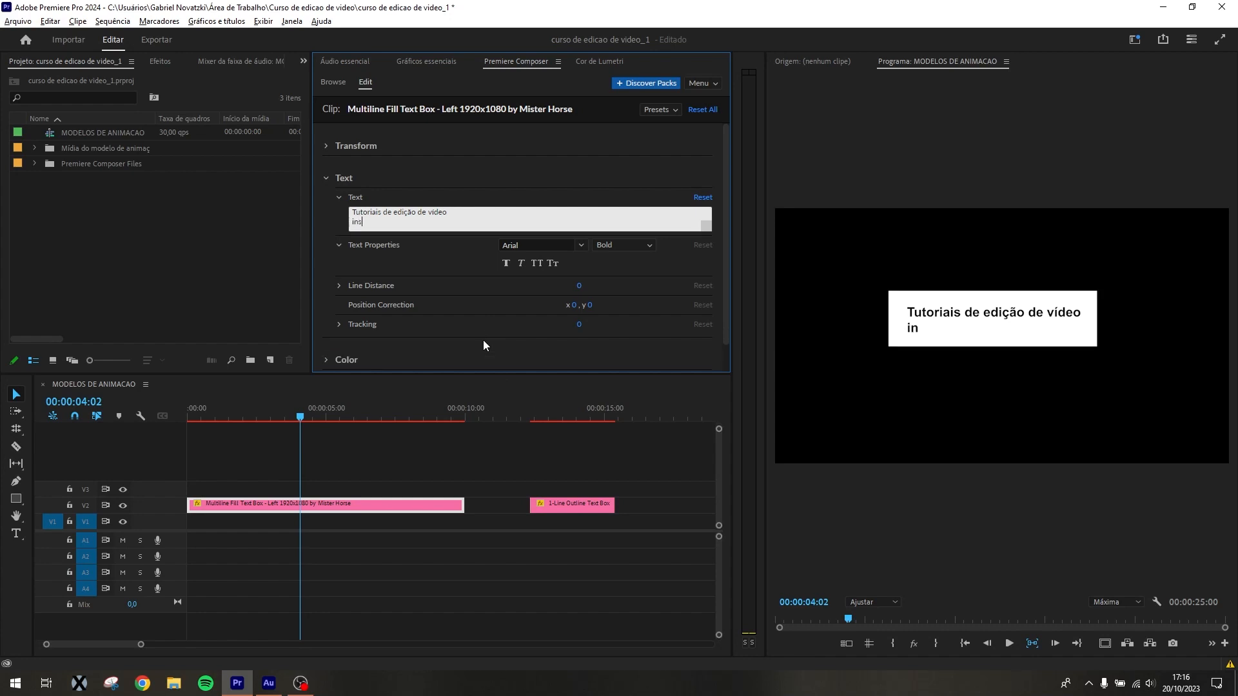
{"action": "type", "text": "creva-se no canal!"}
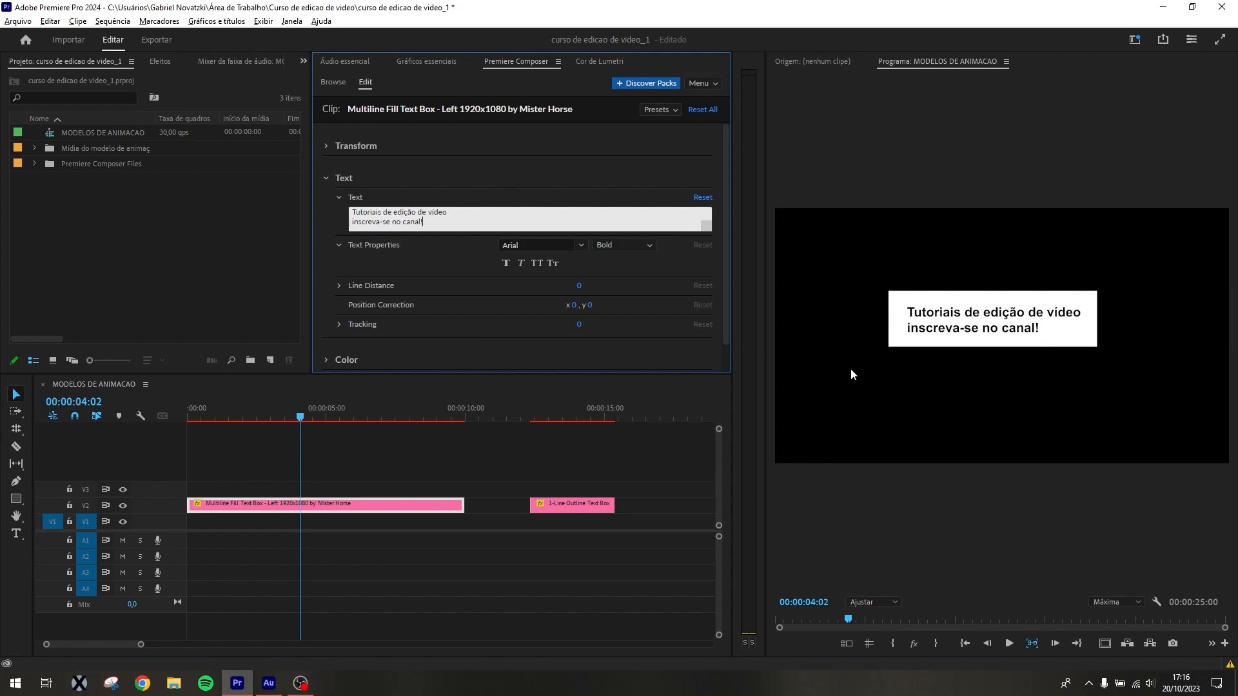
{"action": "left_click", "coordinate": [342, 244]}
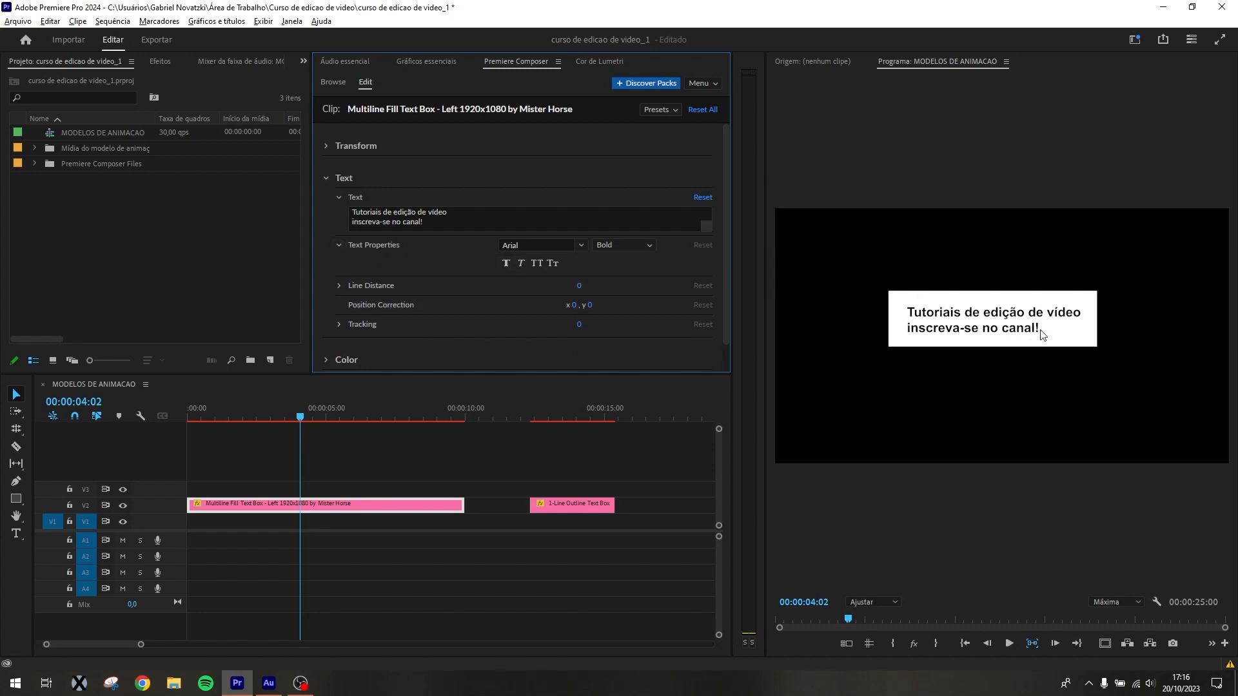
Change the Multiline Fill Text Box font to Bebas Neue Regular
{"action": "scroll", "coordinate": [599, 293], "scroll_direction": "down", "scroll_amount": 1}
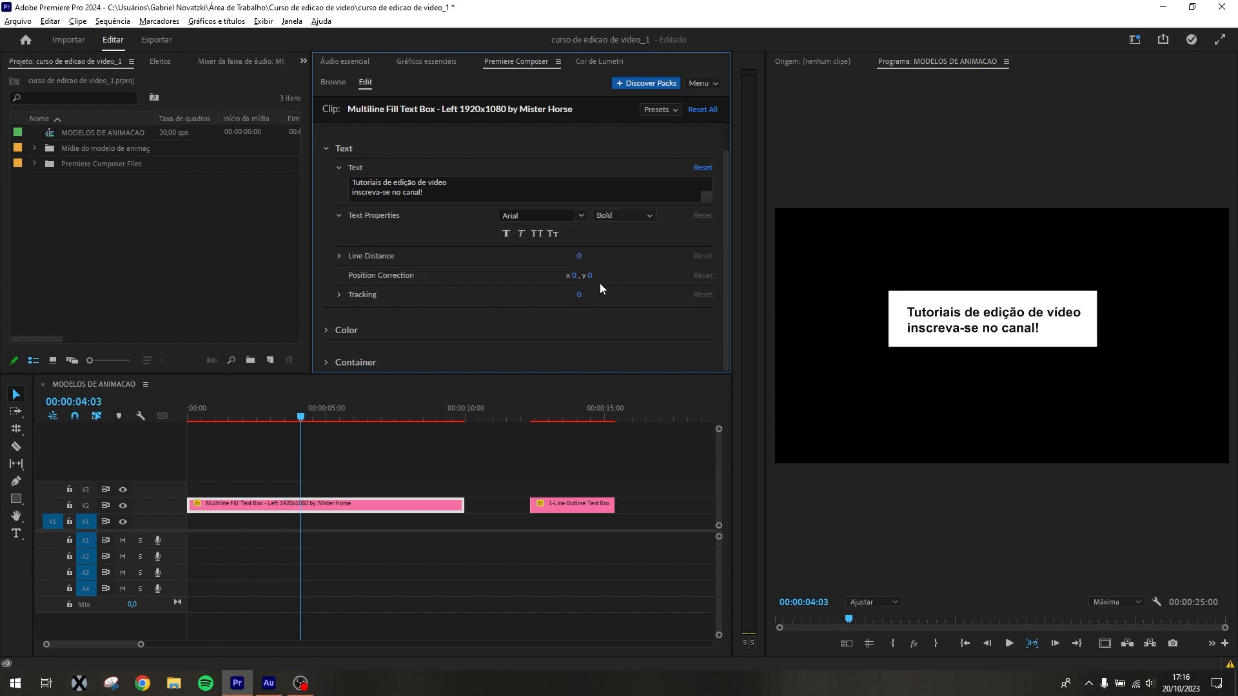
{"action": "scroll", "coordinate": [660, 302], "scroll_direction": "up", "scroll_amount": 1}
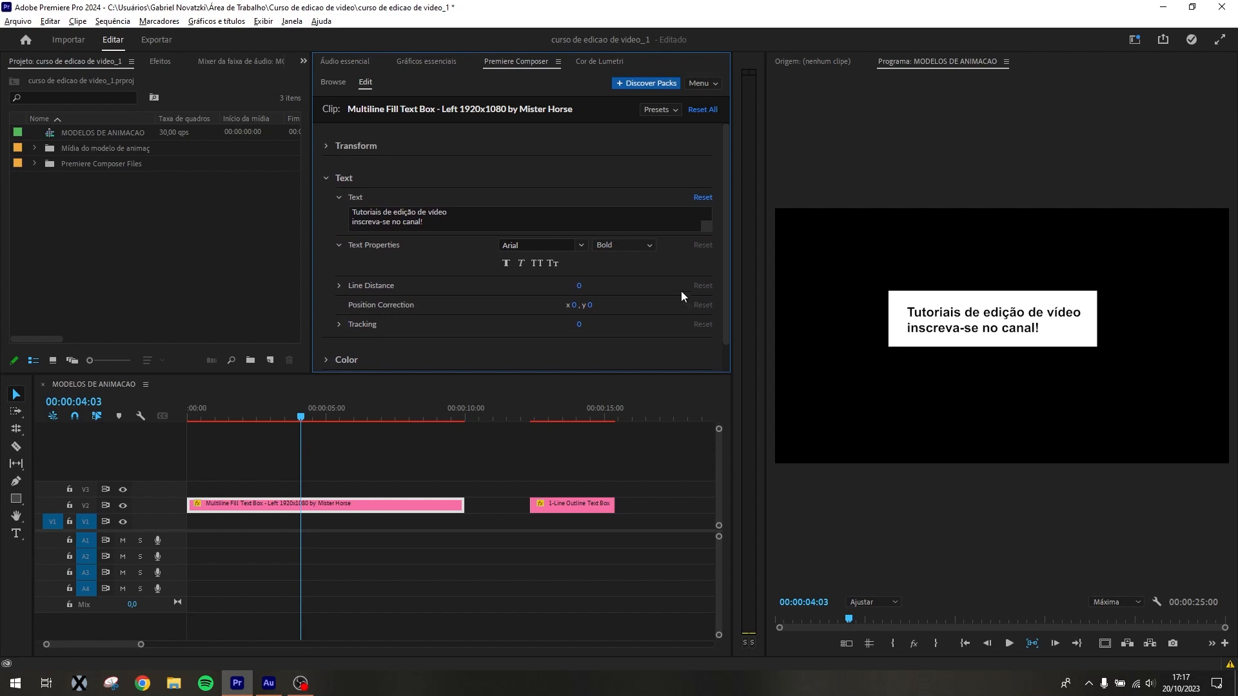
{"action": "left_click", "coordinate": [523, 248]}
{"action": "left_click", "coordinate": [558, 211]}
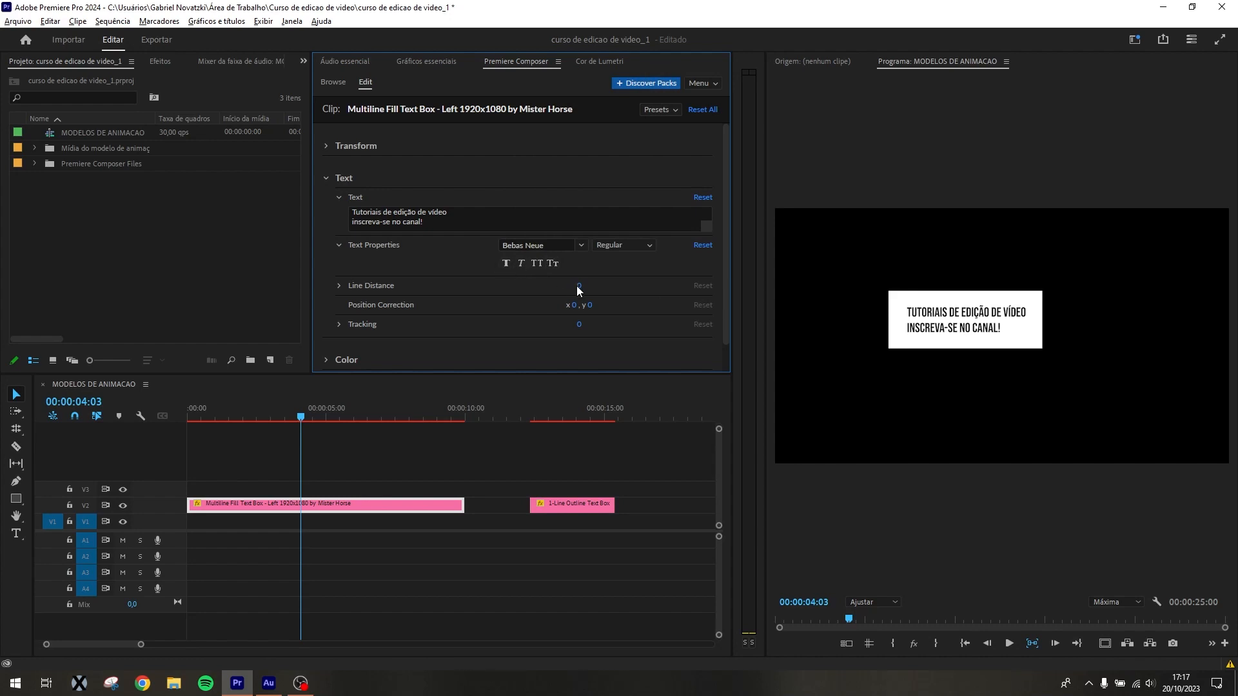
Set the text's line distance to 9 and its vertical position correction to -2
{"action": "left_click_drag", "start_coordinate": [577, 285], "coordinate": [580, 287]}
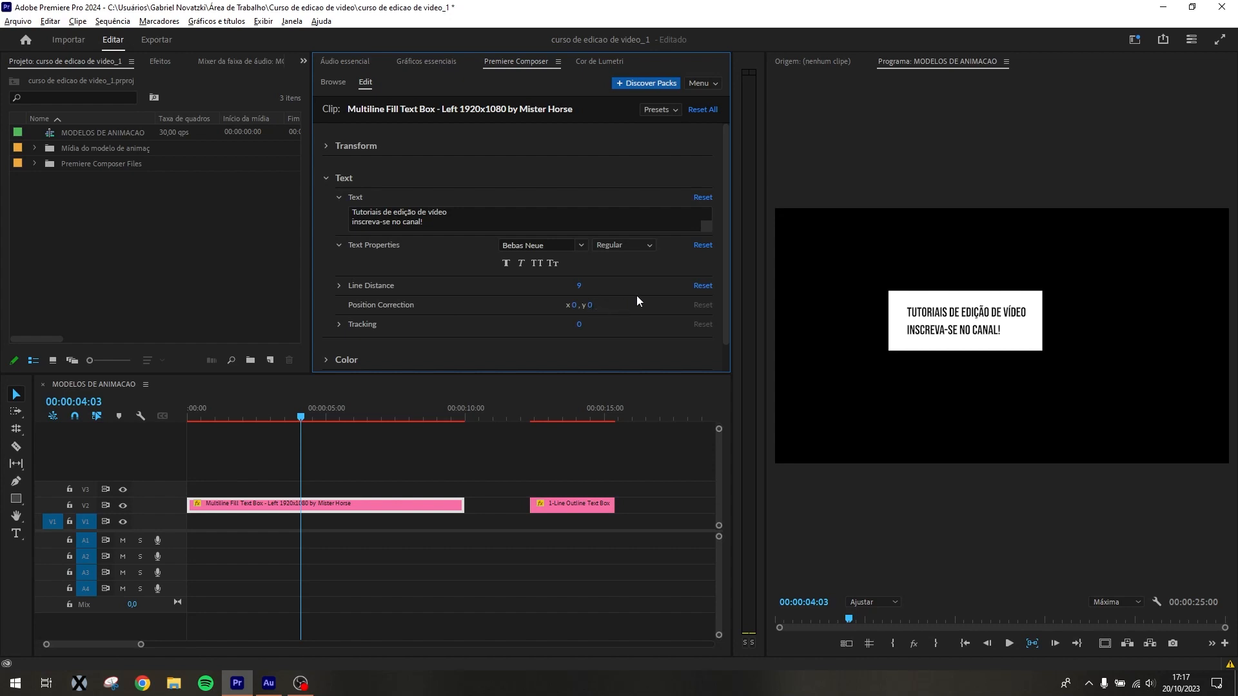
{"action": "left_click_drag", "start_coordinate": [586, 305], "coordinate": [586, 307]}
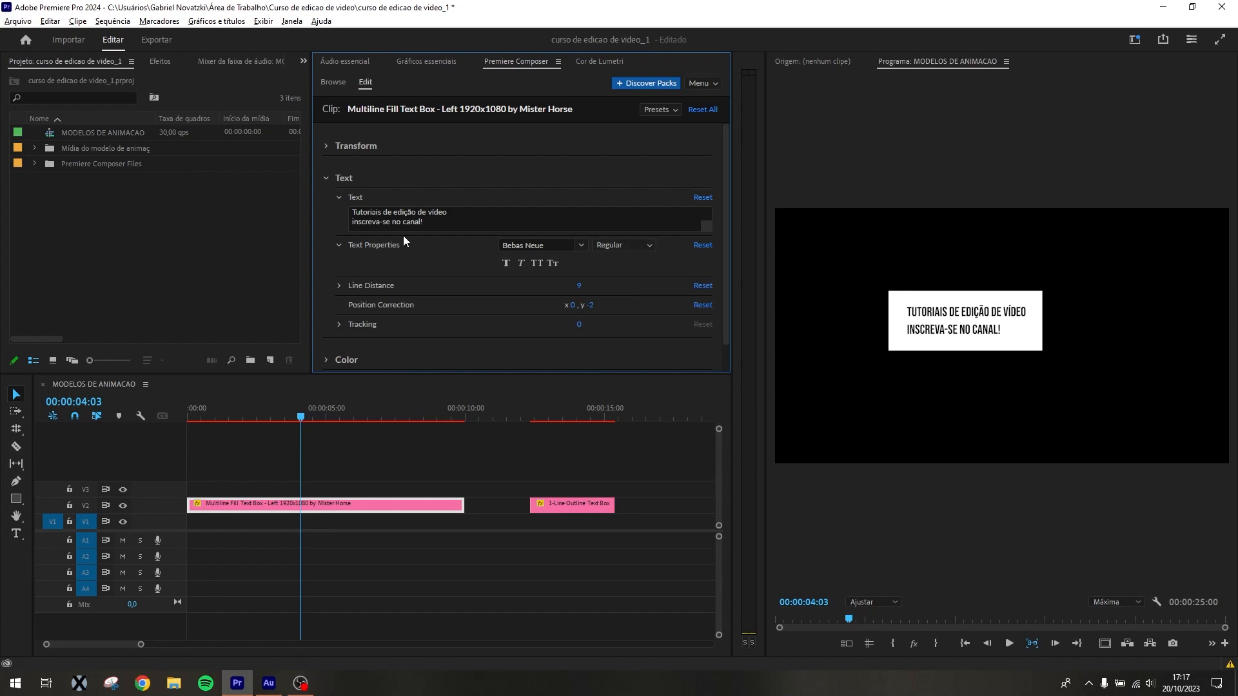
Change the Multiline Fill Text Box text color to dark red
{"action": "scroll", "coordinate": [405, 316], "scroll_direction": "down", "scroll_amount": 1}
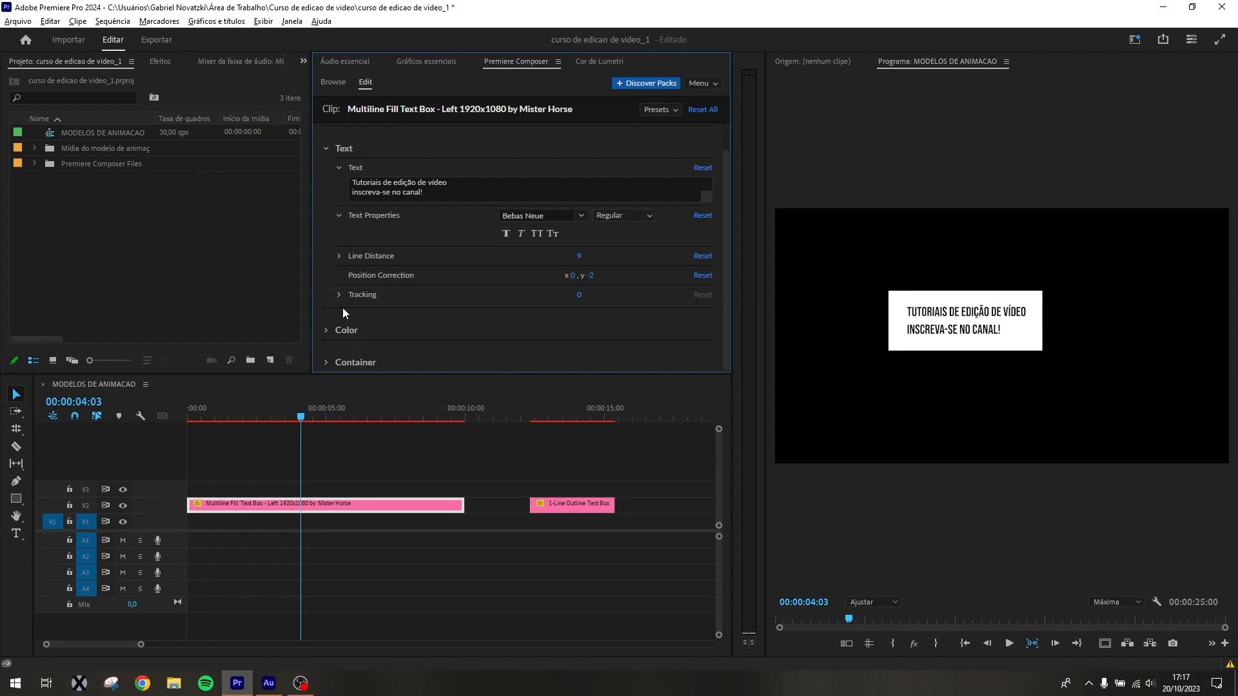
{"action": "left_click", "coordinate": [326, 329]}
{"action": "scroll", "coordinate": [451, 284], "scroll_direction": "down", "scroll_amount": 2}
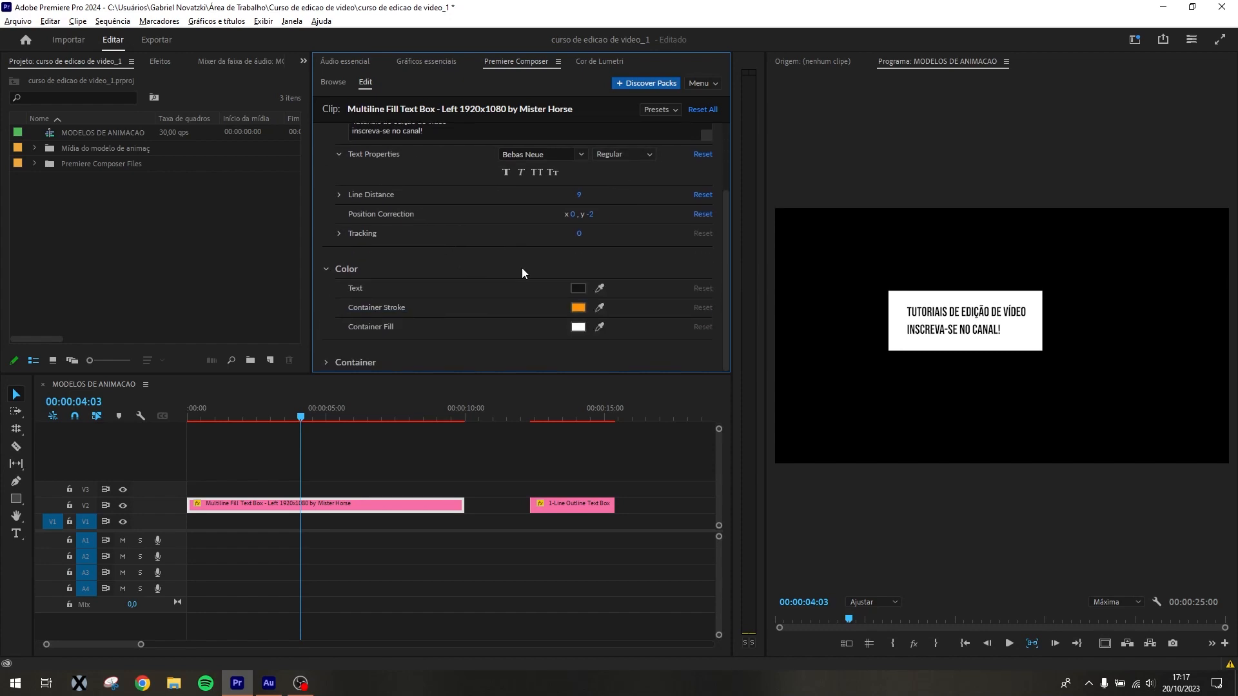
{"action": "left_click", "coordinate": [578, 289]}
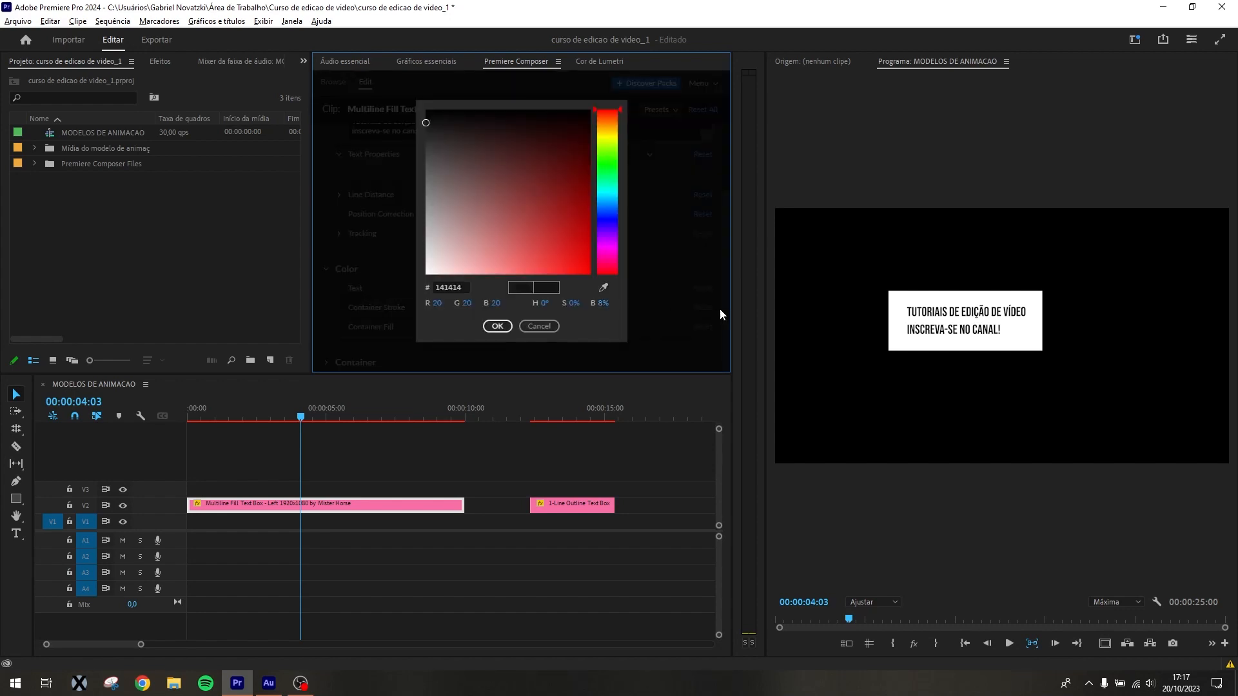
{"action": "left_click", "coordinate": [571, 229]}
{"action": "left_click", "coordinate": [497, 326]}
Try a dark container stroke color and a grayish container fill color, and undo both changes
{"action": "left_click", "coordinate": [581, 306]}
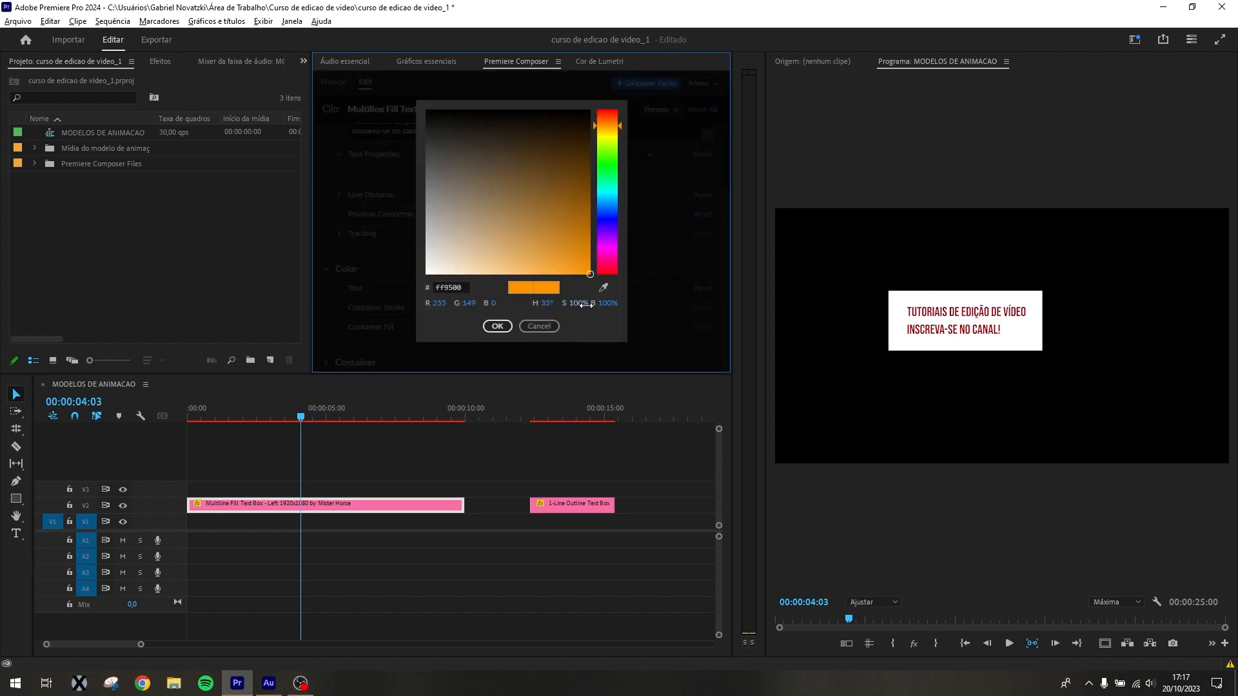
{"action": "left_click_drag", "start_coordinate": [463, 249], "coordinate": [508, 140]}
{"action": "left_click", "coordinate": [497, 327]}
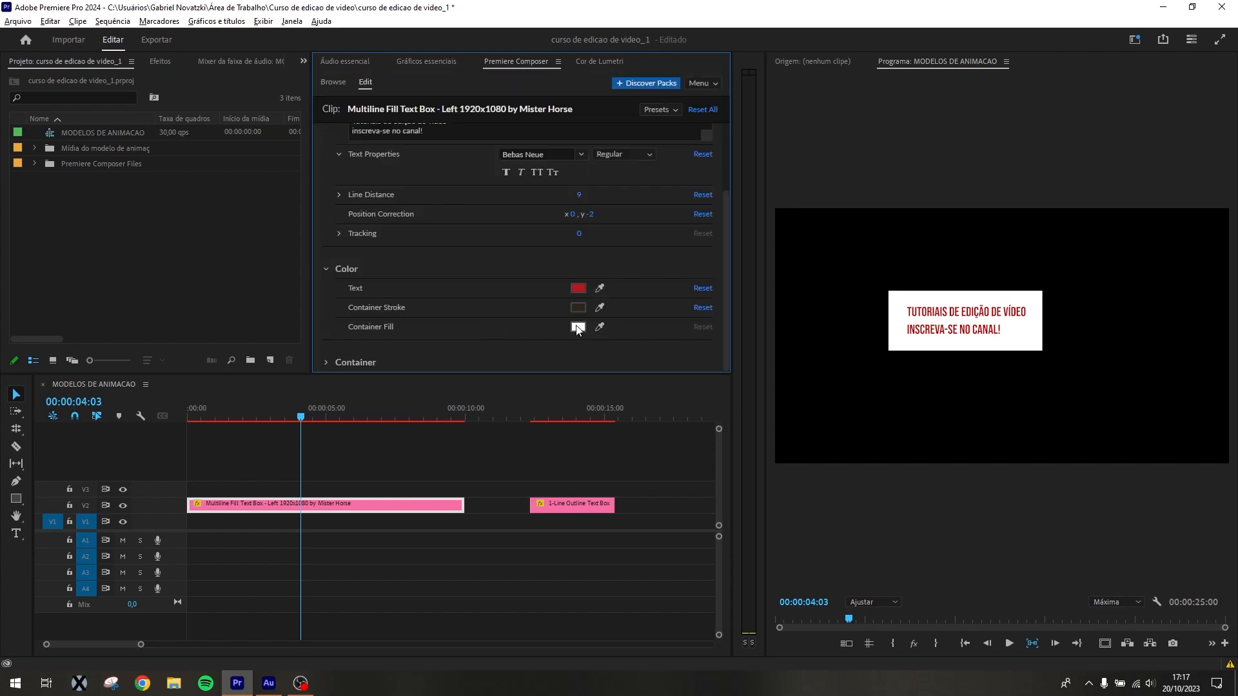
{"action": "left_click", "coordinate": [577, 328]}
{"action": "left_click_drag", "start_coordinate": [532, 214], "coordinate": [551, 227]}
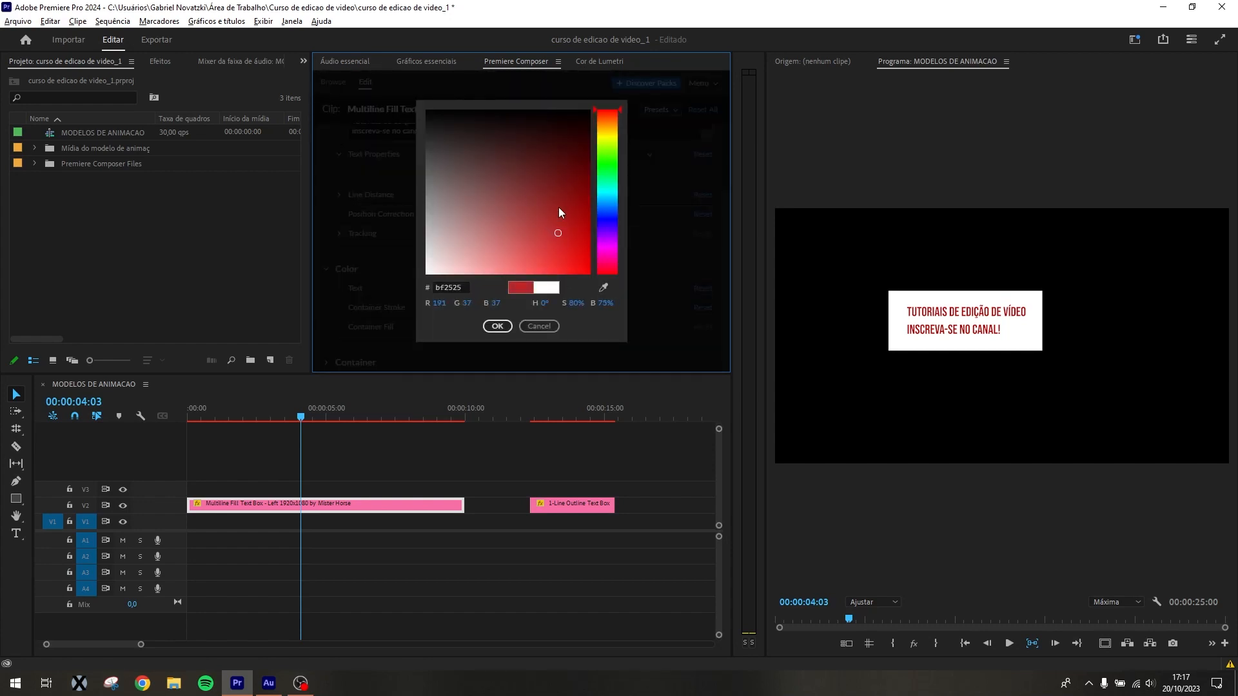
{"action": "left_click_drag", "start_coordinate": [563, 133], "coordinate": [610, 92]}
{"action": "left_click_drag", "start_coordinate": [525, 248], "coordinate": [458, 188]}
{"action": "left_click", "coordinate": [498, 326]}
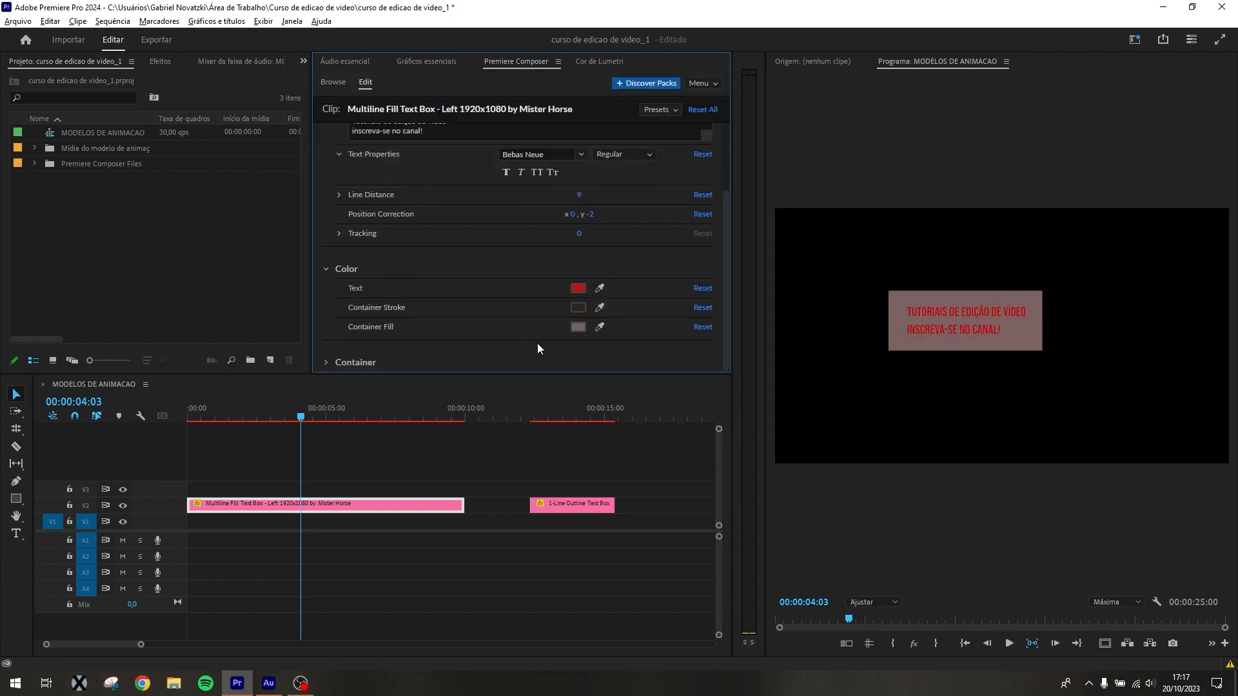
{"action": "key", "text": "ctrl+z"}
{"action": "key", "text": "ctrl+z"}
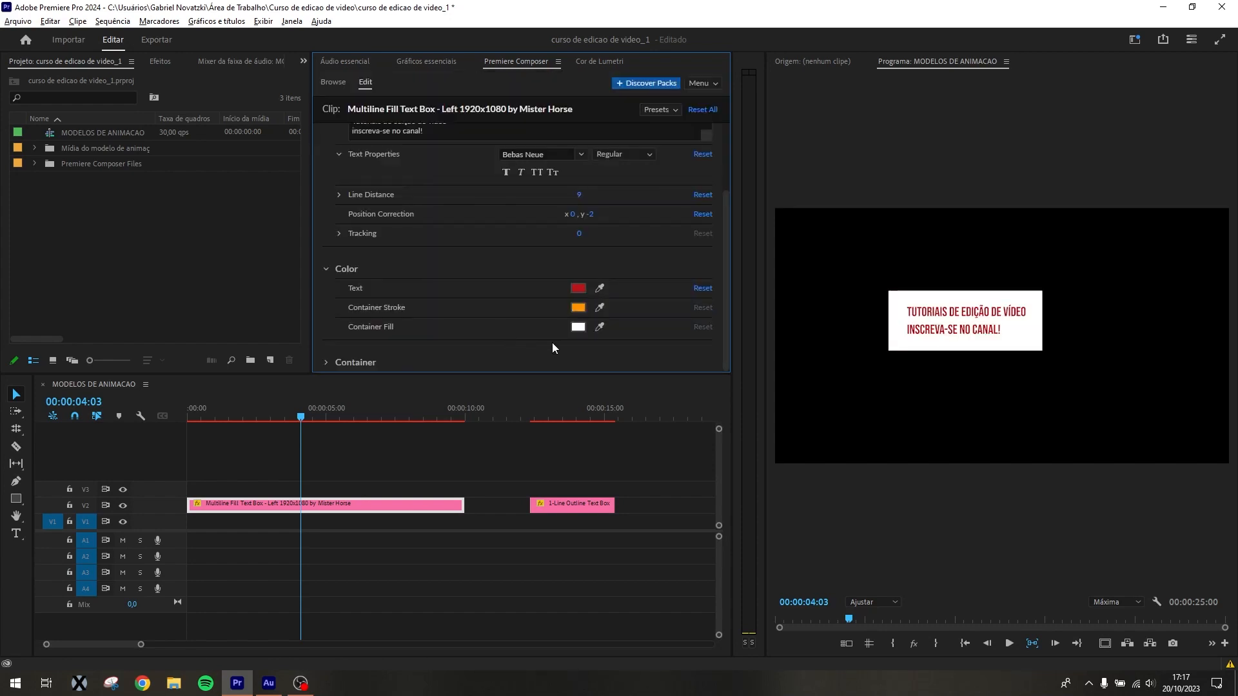
Set the Multiline Fill Text Box container's round corners to 46
{"action": "left_click", "coordinate": [327, 362]}
{"action": "scroll", "coordinate": [435, 292], "scroll_direction": "down", "scroll_amount": 2}
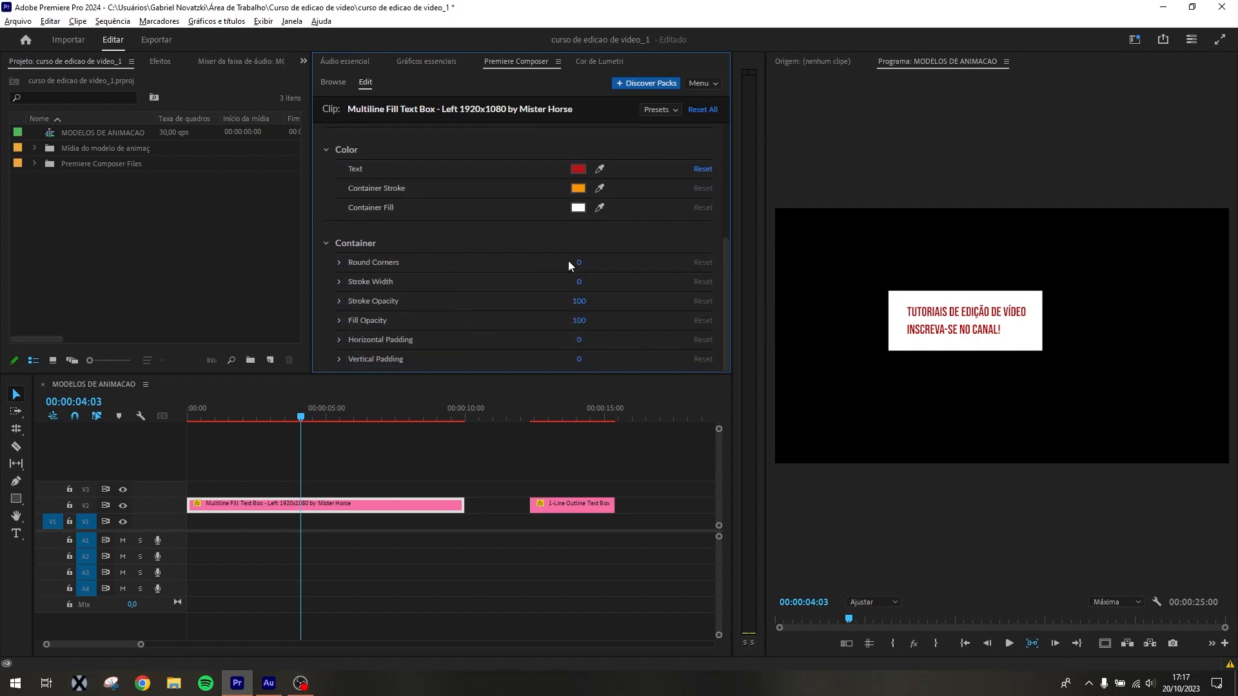
{"action": "left_click_drag", "start_coordinate": [577, 262], "coordinate": [597, 262]}
Try different stroke width, stroke opacity and fill opacity values on the container, including zero fill opacity, and restore the defaults
{"action": "mouse_move", "coordinate": [579, 281]}
{"action": "left_mouse_down"}
{"action": "mouse_move", "coordinate": [600, 281]}
{"action": "mouse_move", "coordinate": [550, 290]}
{"action": "mouse_move", "coordinate": [548, 326]}
{"action": "mouse_move", "coordinate": [596, 321]}
{"action": "mouse_move", "coordinate": [343, 343]}
{"action": "left_mouse_up"}
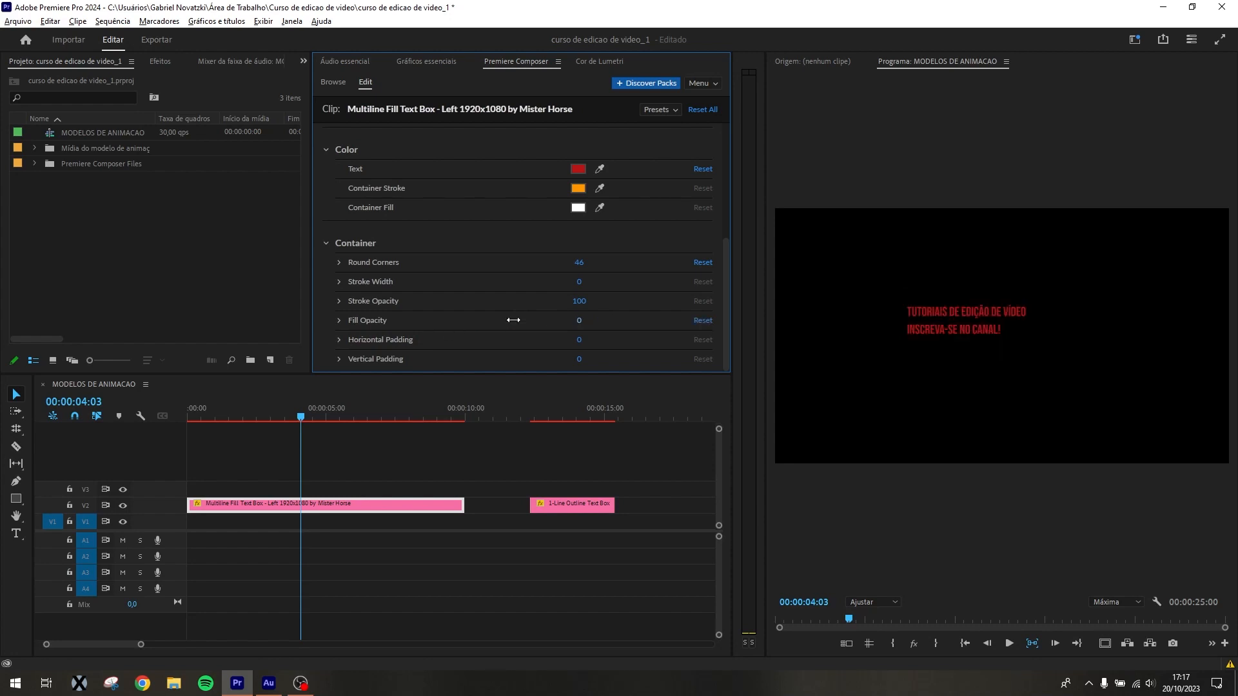
{"action": "left_click", "coordinate": [703, 320]}
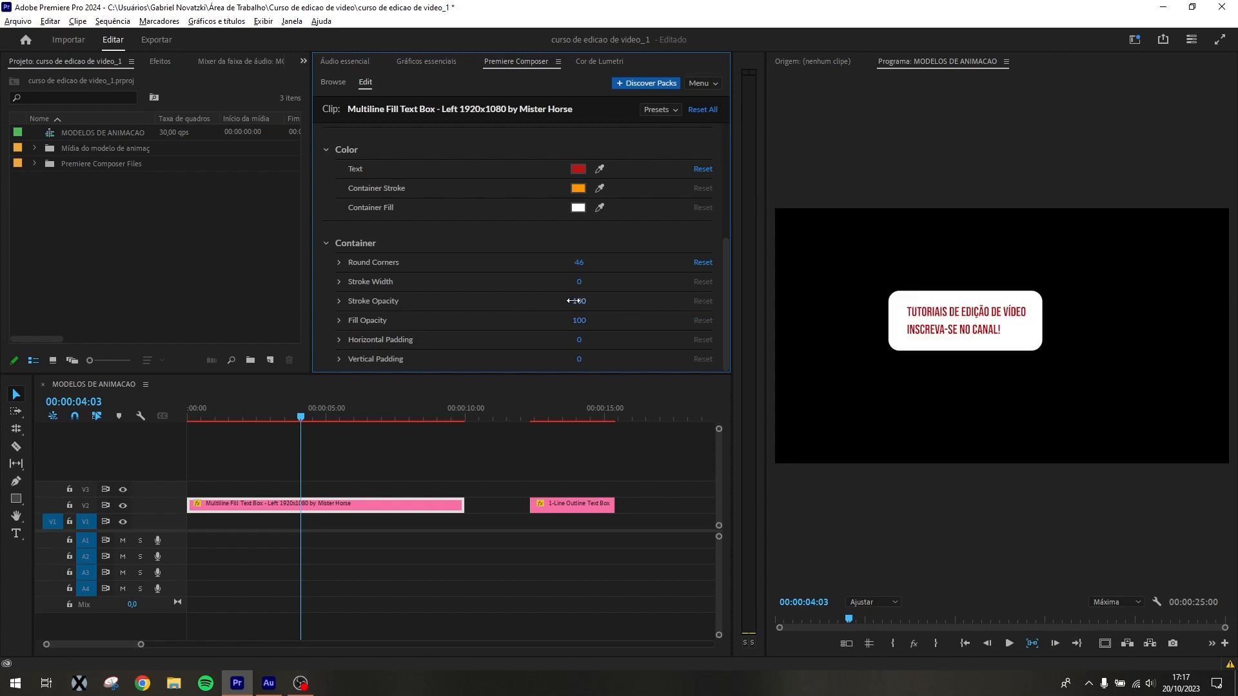
{"action": "mouse_move", "coordinate": [573, 301]}
{"action": "left_mouse_down"}
{"action": "mouse_move", "coordinate": [508, 315]}
{"action": "mouse_move", "coordinate": [612, 310]}
{"action": "left_mouse_up"}
{"action": "left_click_drag", "start_coordinate": [576, 321], "coordinate": [871, 298]}
Set the container's horizontal padding to 118 and vertical padding to 17
{"action": "mouse_move", "coordinate": [583, 341]}
{"action": "left_mouse_down"}
{"action": "mouse_move", "coordinate": [641, 337]}
{"action": "mouse_move", "coordinate": [594, 362]}
{"action": "left_mouse_up"}
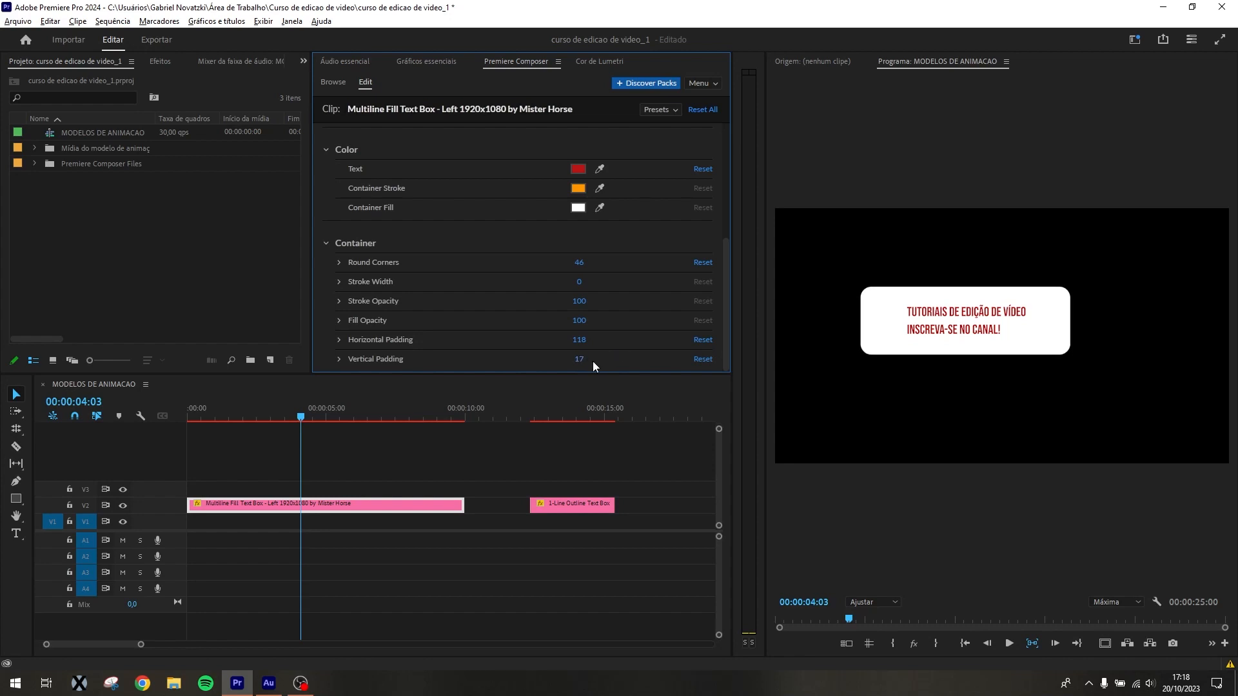
With the playhead at 00:00:13:17, set the 1-Line Outline Text Box container's stroke width to 25 and round corners to 34
{"action": "left_click_drag", "start_coordinate": [226, 421], "coordinate": [571, 437]}
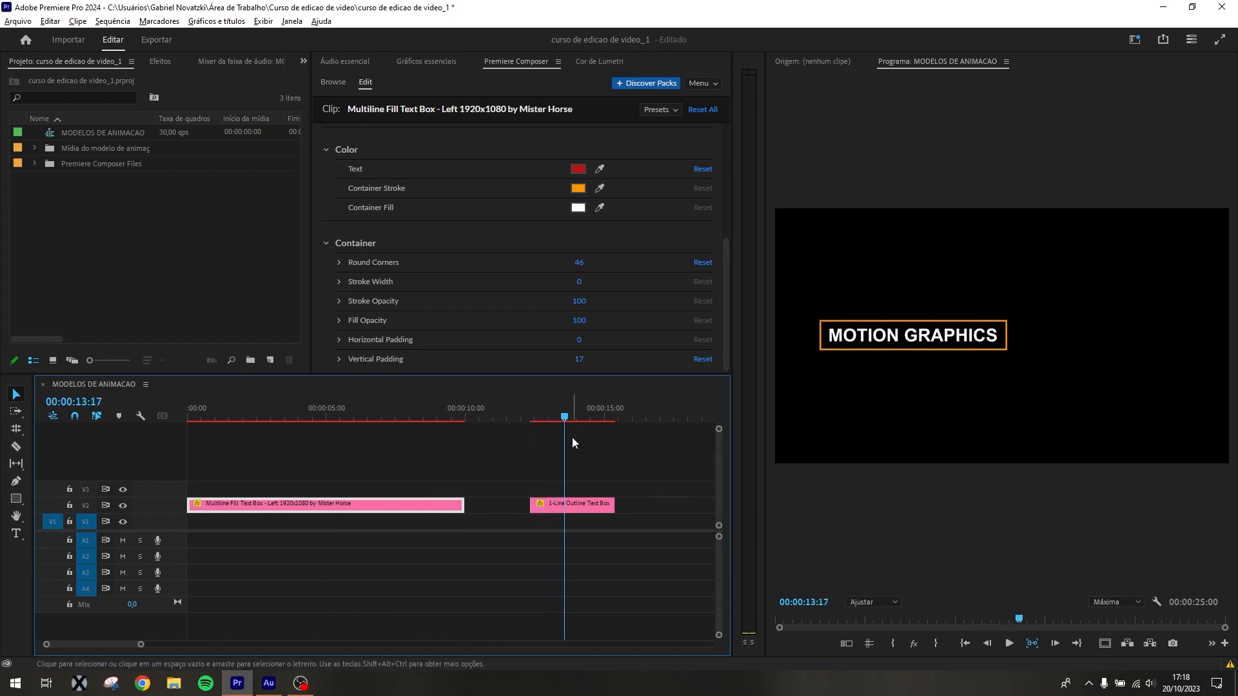
{"action": "left_click", "coordinate": [593, 501]}
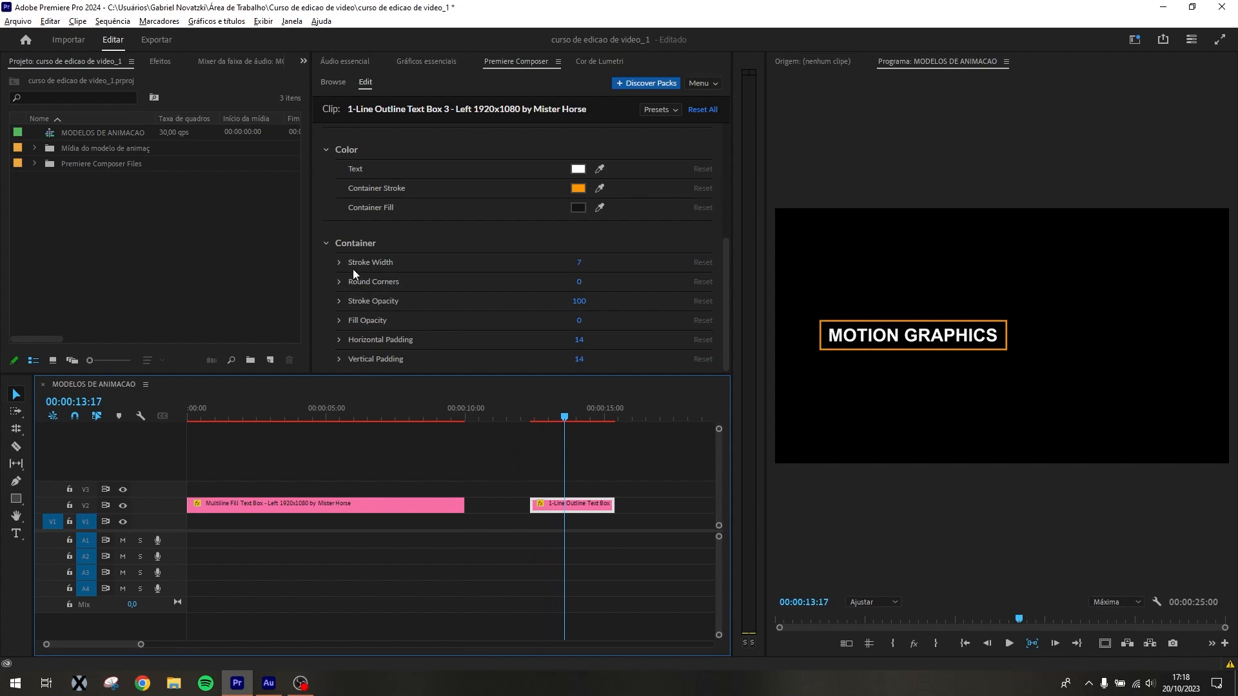
{"action": "left_click", "coordinate": [349, 244]}
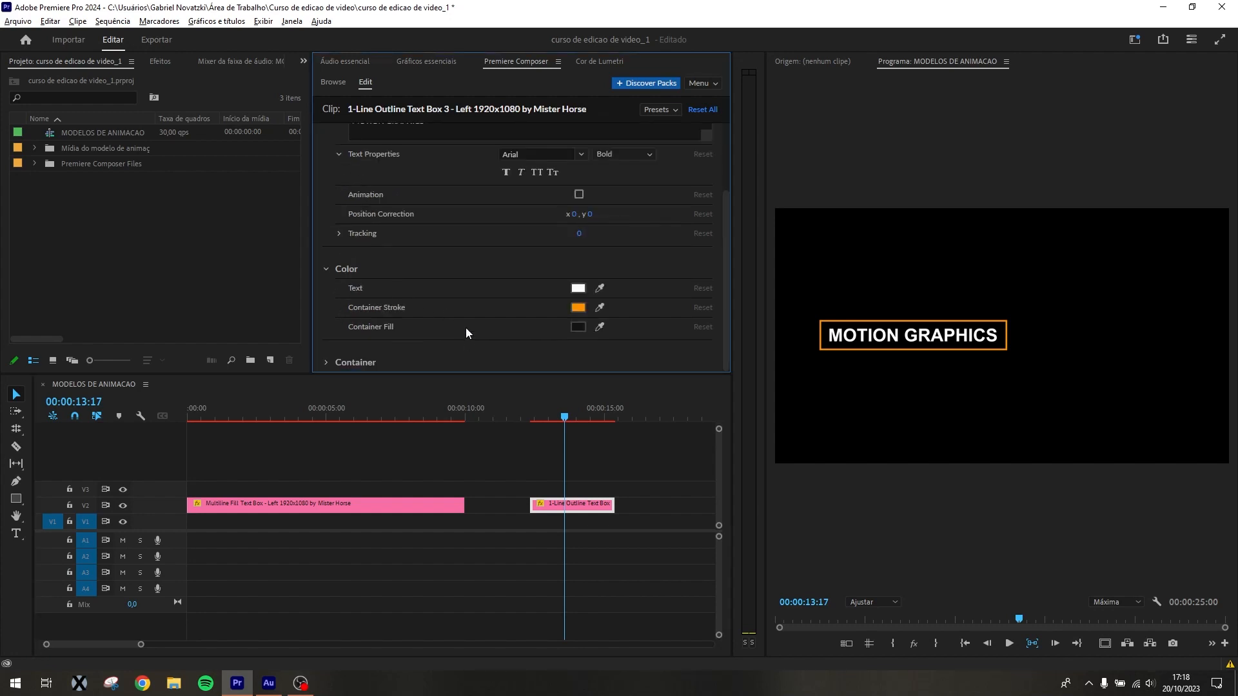
{"action": "left_click", "coordinate": [340, 363]}
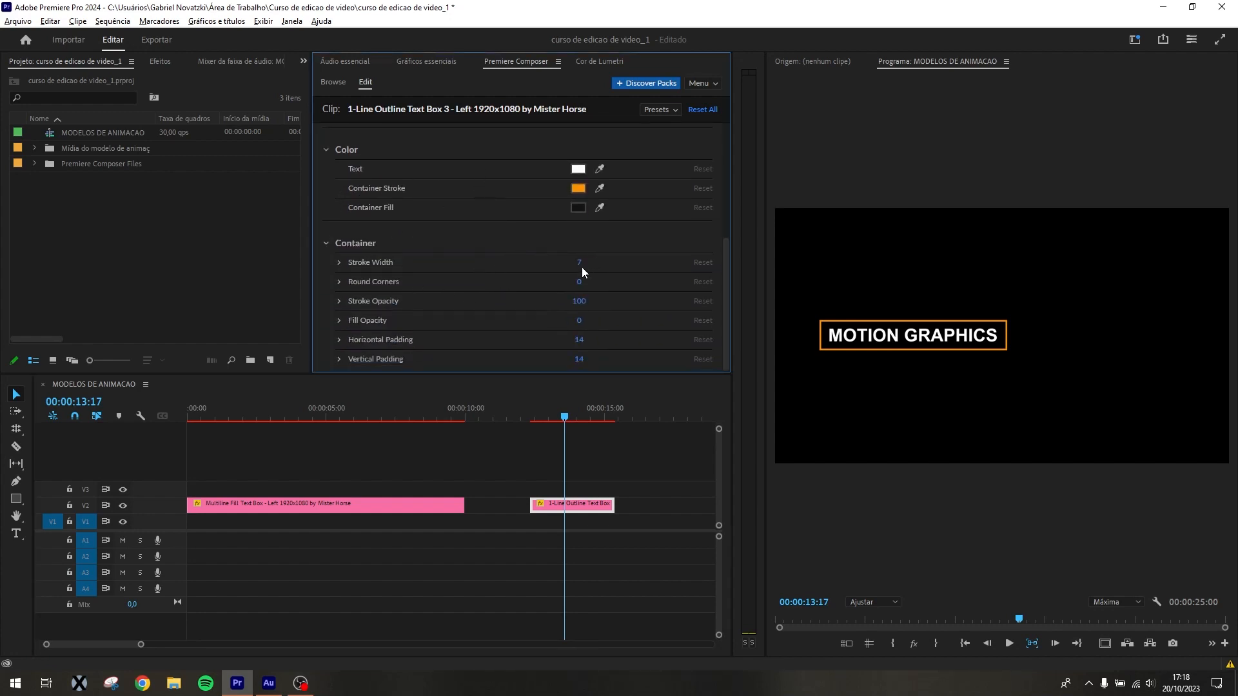
{"action": "mouse_move", "coordinate": [581, 267]}
{"action": "left_mouse_down"}
{"action": "mouse_move", "coordinate": [606, 267]}
{"action": "mouse_move", "coordinate": [598, 282]}
{"action": "mouse_move", "coordinate": [578, 264]}
{"action": "left_mouse_up"}
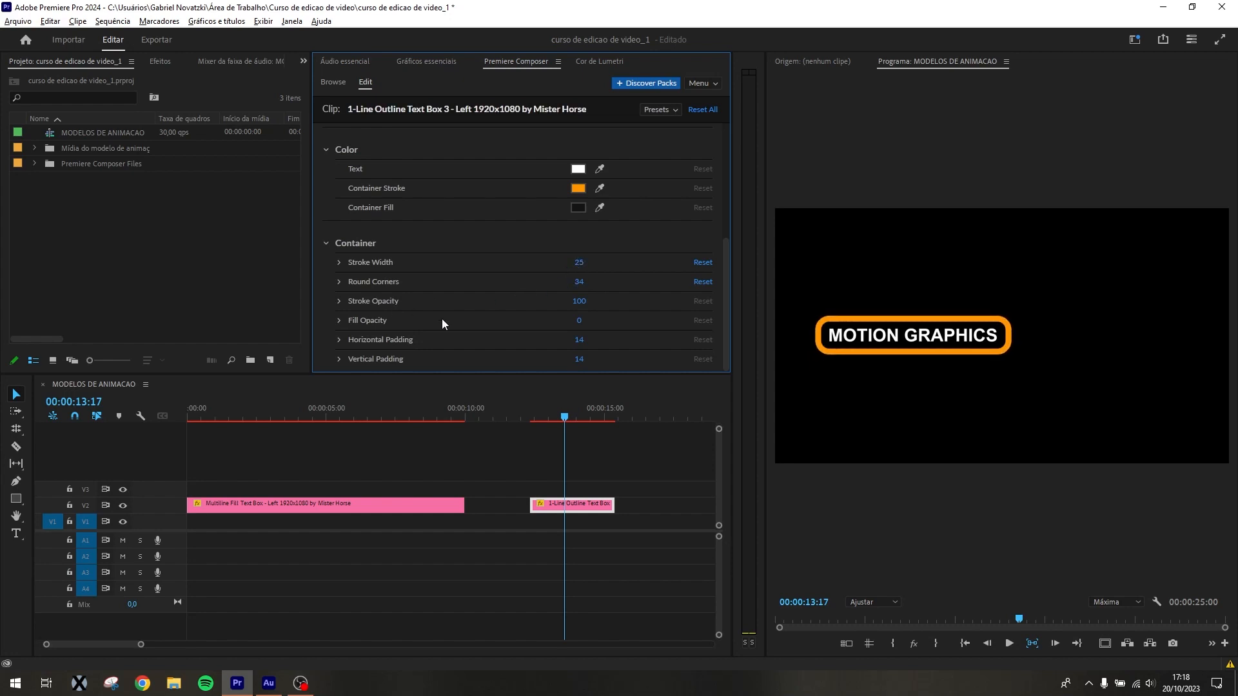
Try the outline box's fill opacity at 100, return it to 0, and set horizontal padding to 42 and vertical padding to 33
{"action": "left_click_drag", "start_coordinate": [577, 320], "coordinate": [747, 311]}
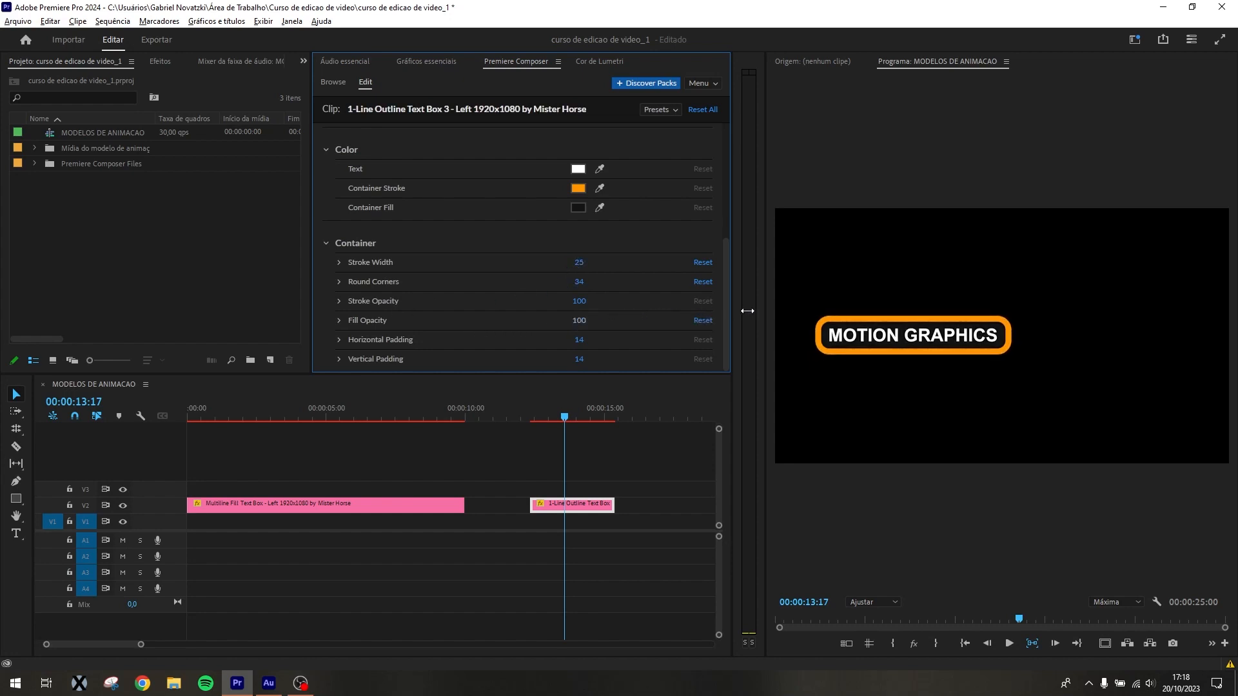
{"action": "left_click_drag", "start_coordinate": [574, 319], "coordinate": [245, 339]}
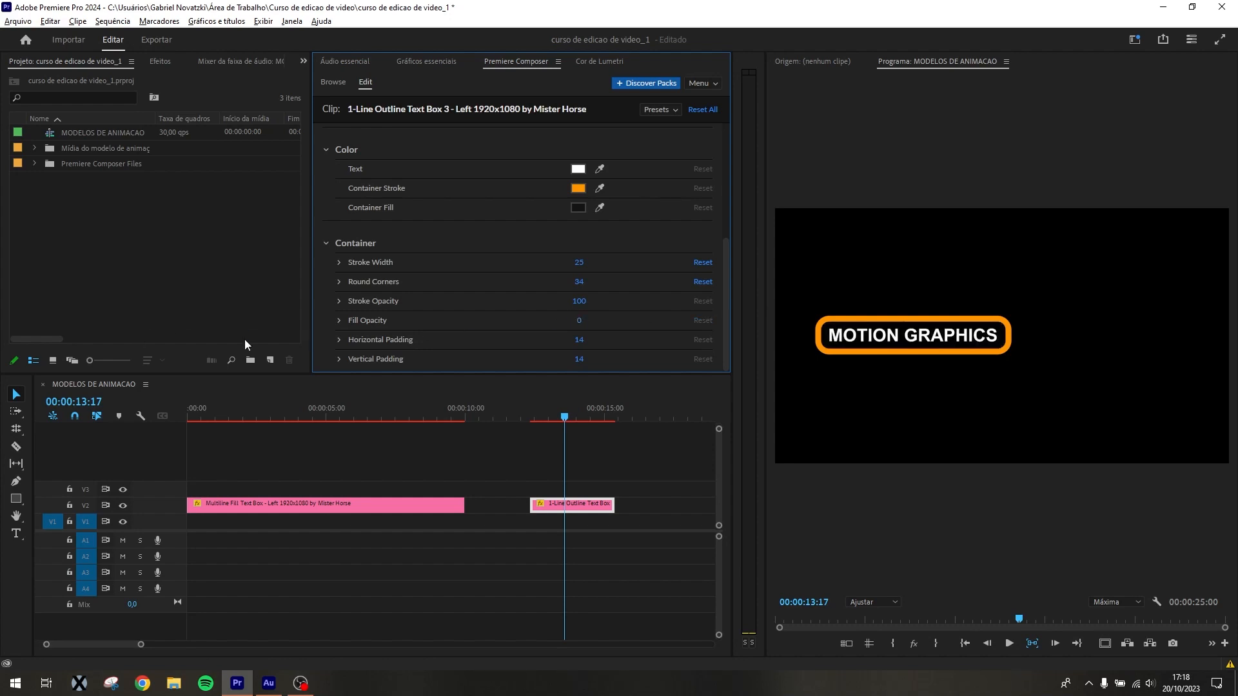
{"action": "left_click_drag", "start_coordinate": [581, 340], "coordinate": [579, 360]}
Try changing the outline box's container stroke color to brown, and undo the change
{"action": "left_click", "coordinate": [576, 189]}
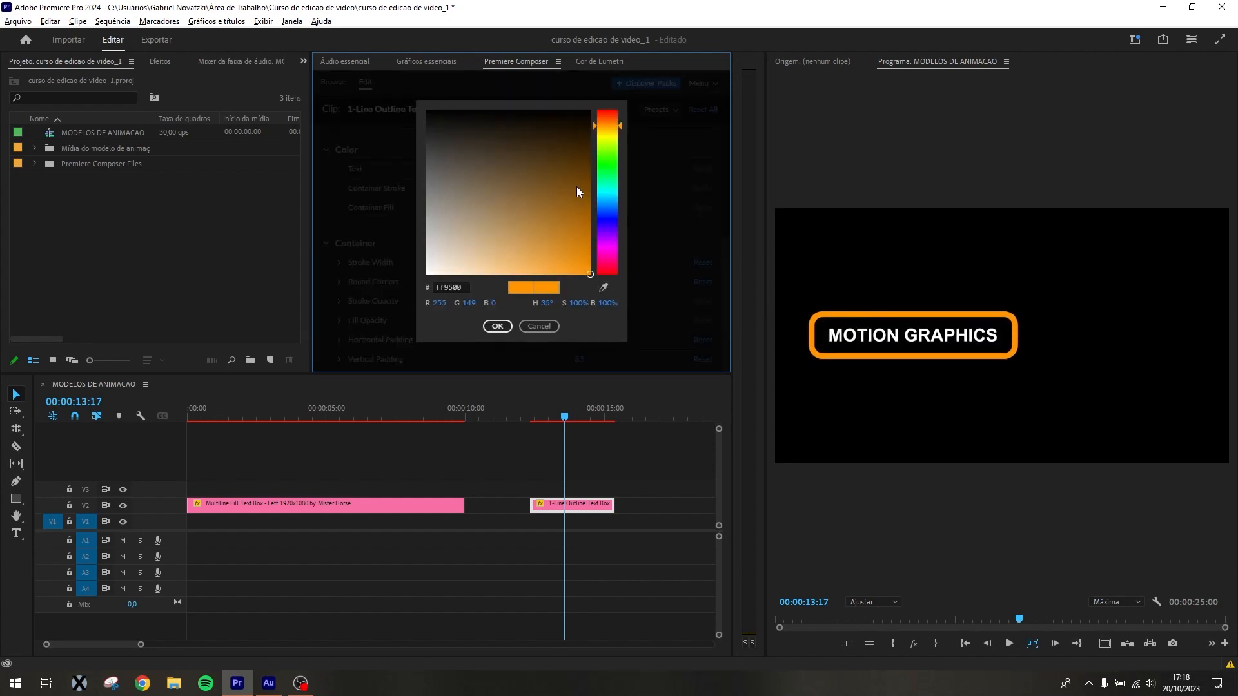
{"action": "left_click", "coordinate": [520, 195]}
{"action": "left_click", "coordinate": [506, 330]}
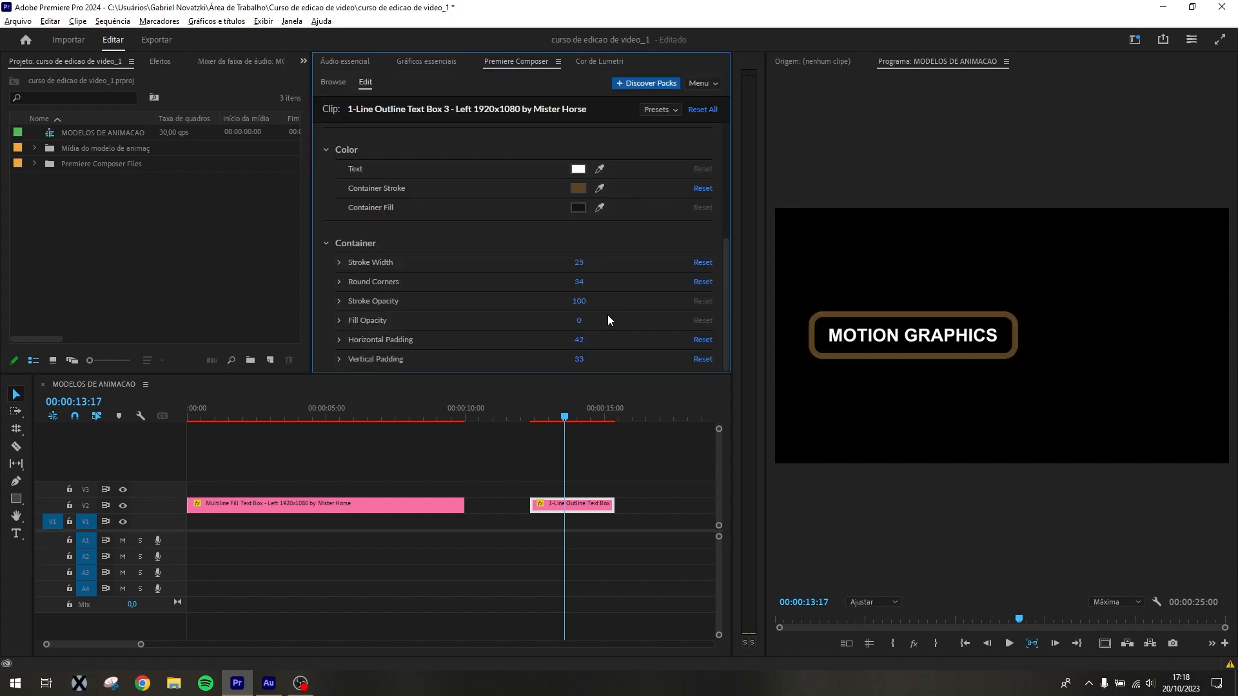
{"action": "key", "text": "ctrl+z"}
With the playhead at 00:00:23:20, set the 1-Line Fill Text Box container's round corners to 43
{"action": "left_click", "coordinate": [650, 418]}
{"action": "left_click_drag", "start_coordinate": [655, 419], "coordinate": [496, 472]}
{"action": "left_click", "coordinate": [506, 506]}
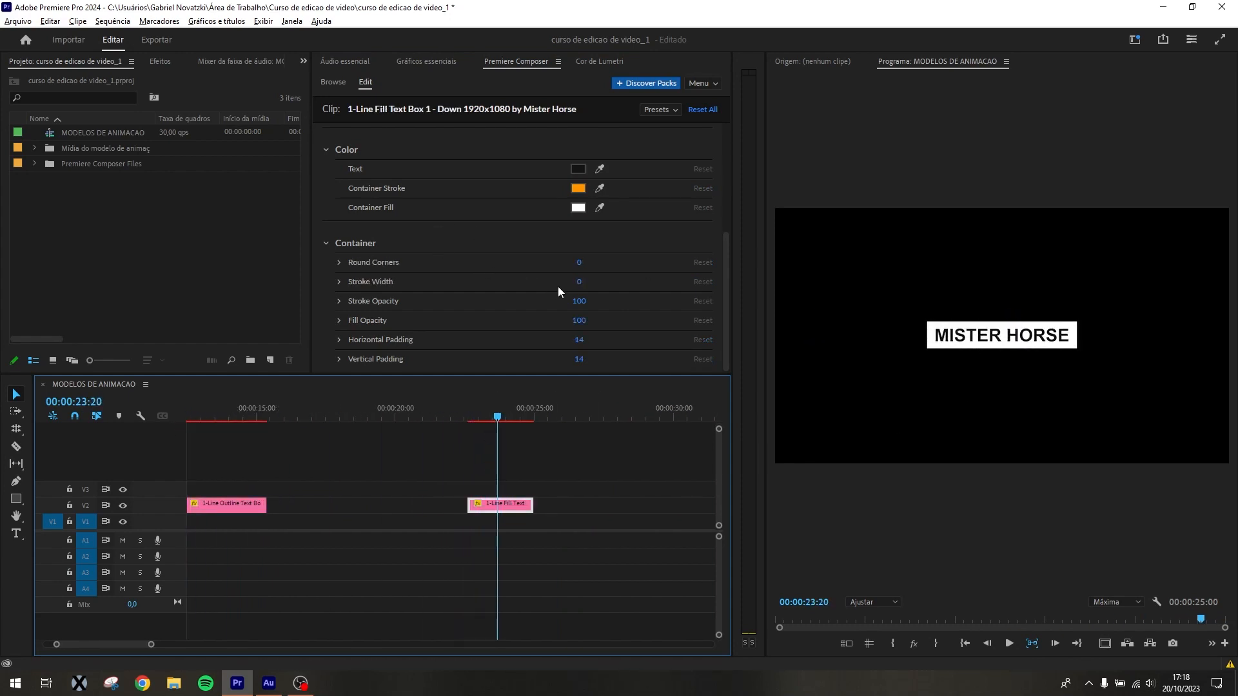
{"action": "left_click_drag", "start_coordinate": [578, 262], "coordinate": [583, 262]}
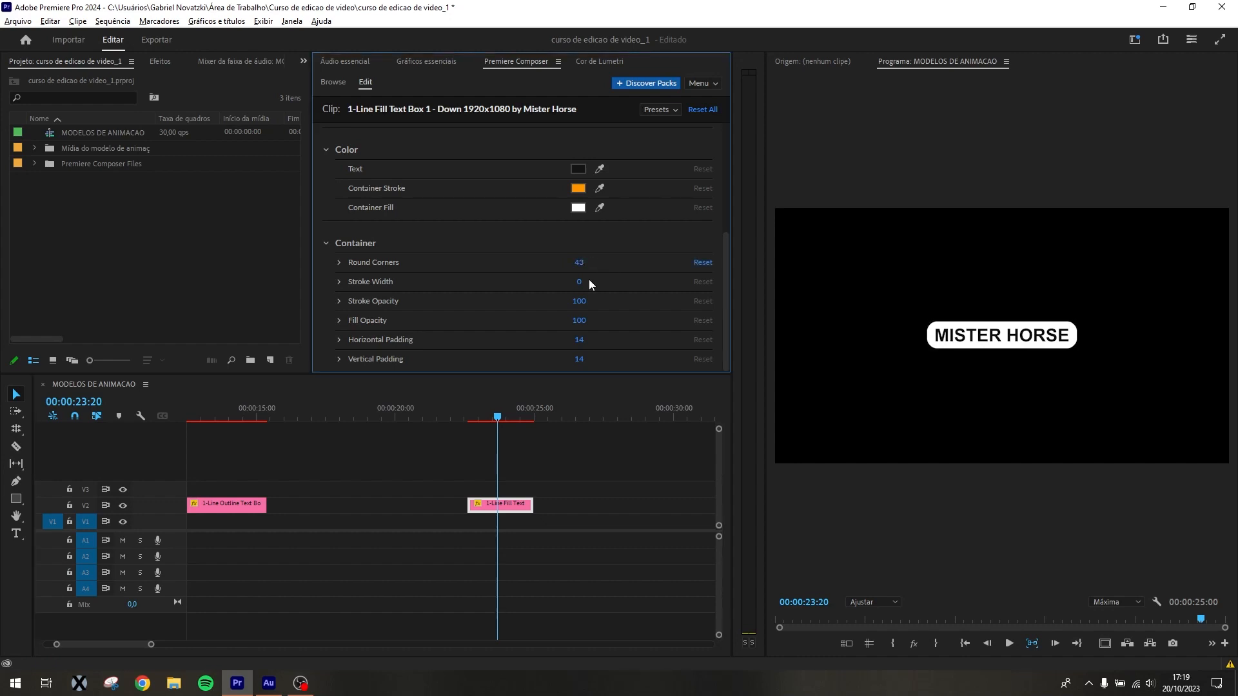
Extend the 1-Line Fill Text Box text to "MISTER HORSE segunda linhda", trying a second line before joining it onto one line
{"action": "scroll", "coordinate": [481, 328], "scroll_direction": "up", "scroll_amount": 5}
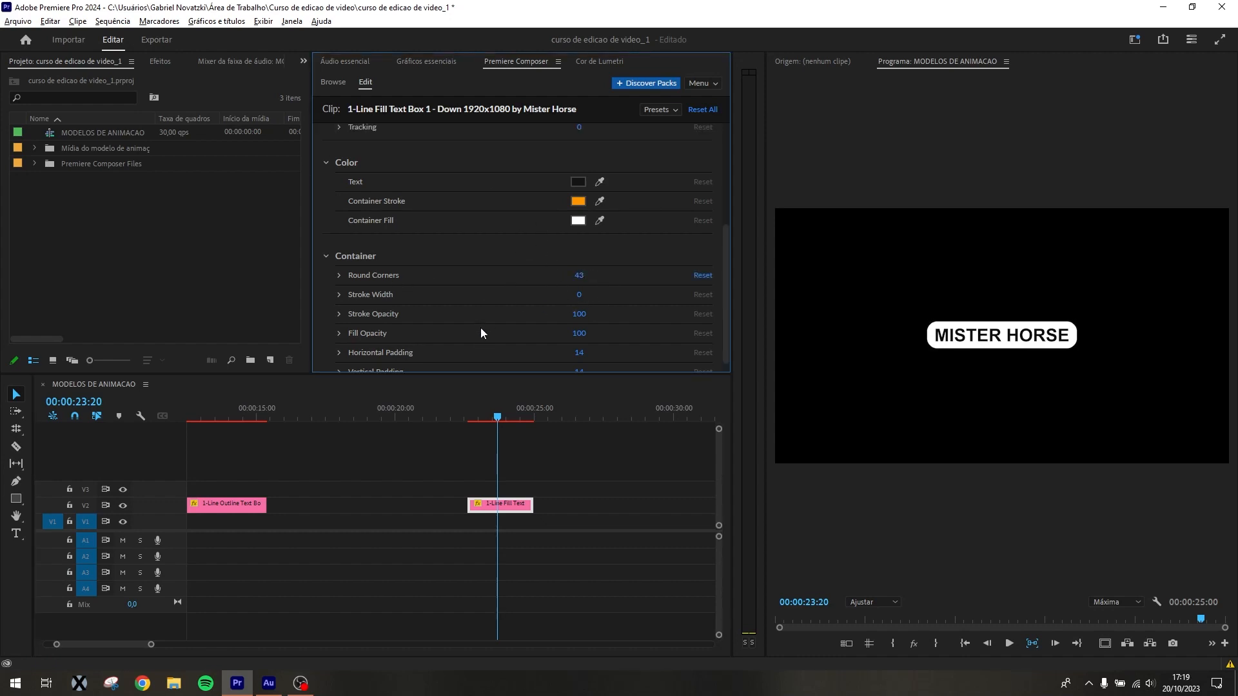
{"action": "left_click", "coordinate": [436, 217]}
{"action": "key", "text": "Return"}
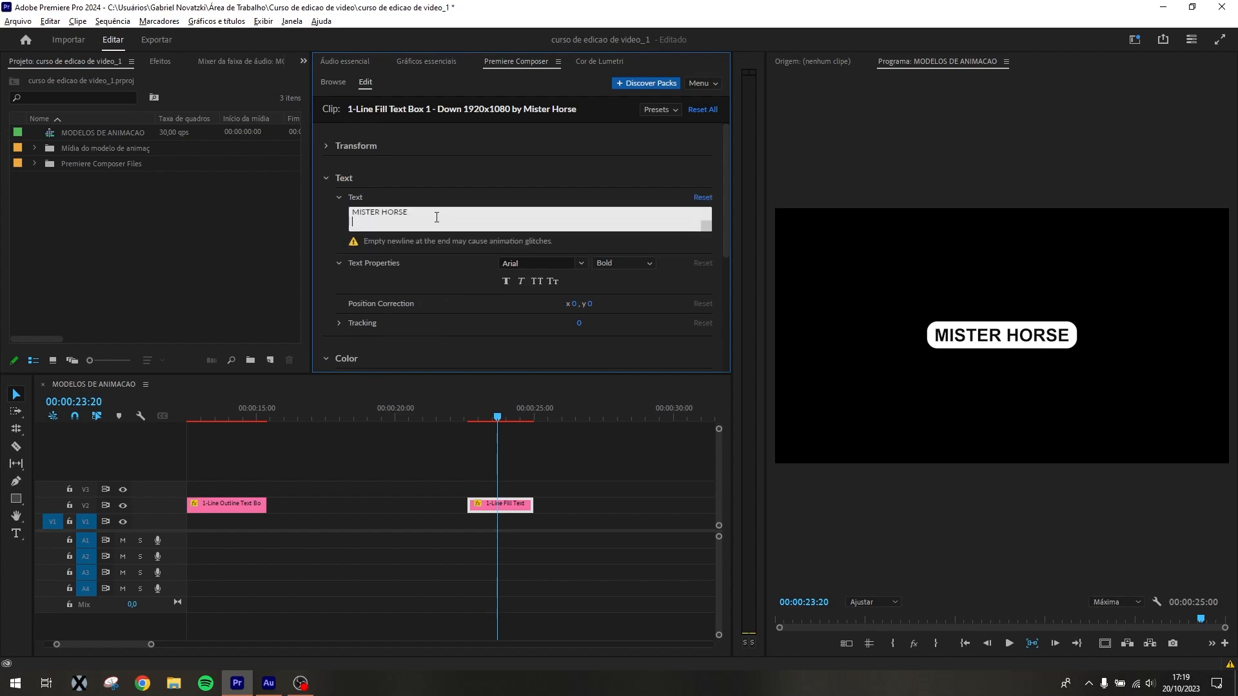
{"action": "type", "text": "segunda"}
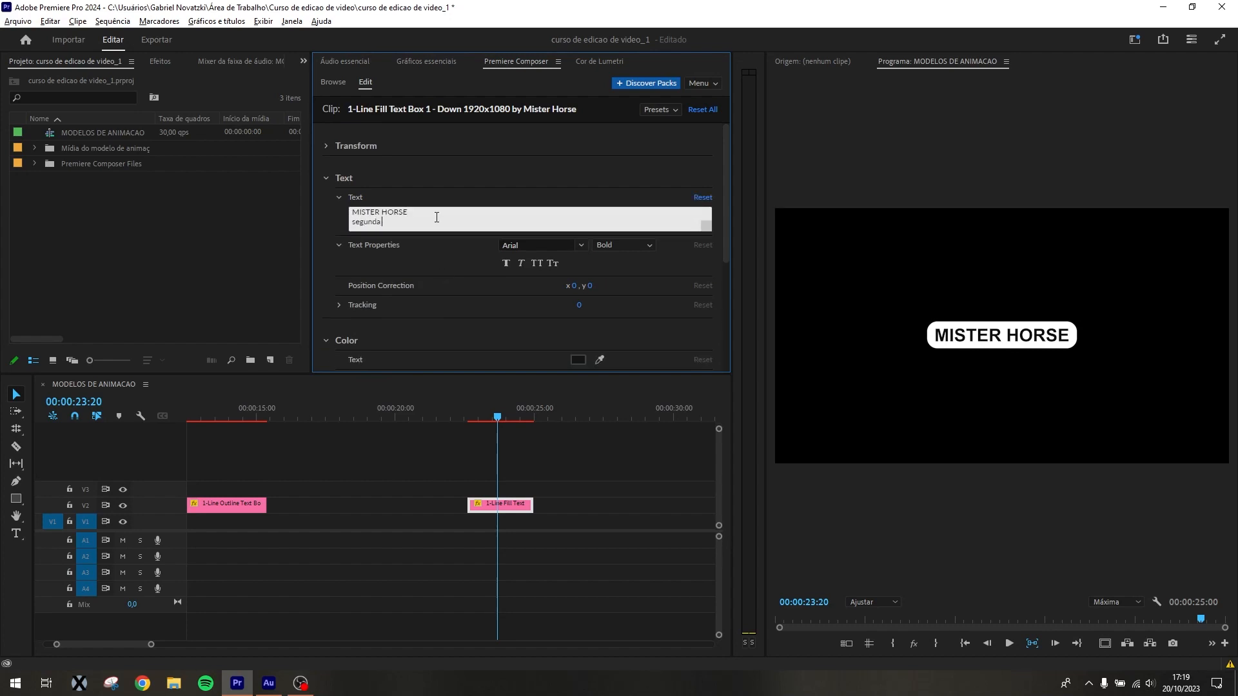
{"action": "type", "text": " linhda"}
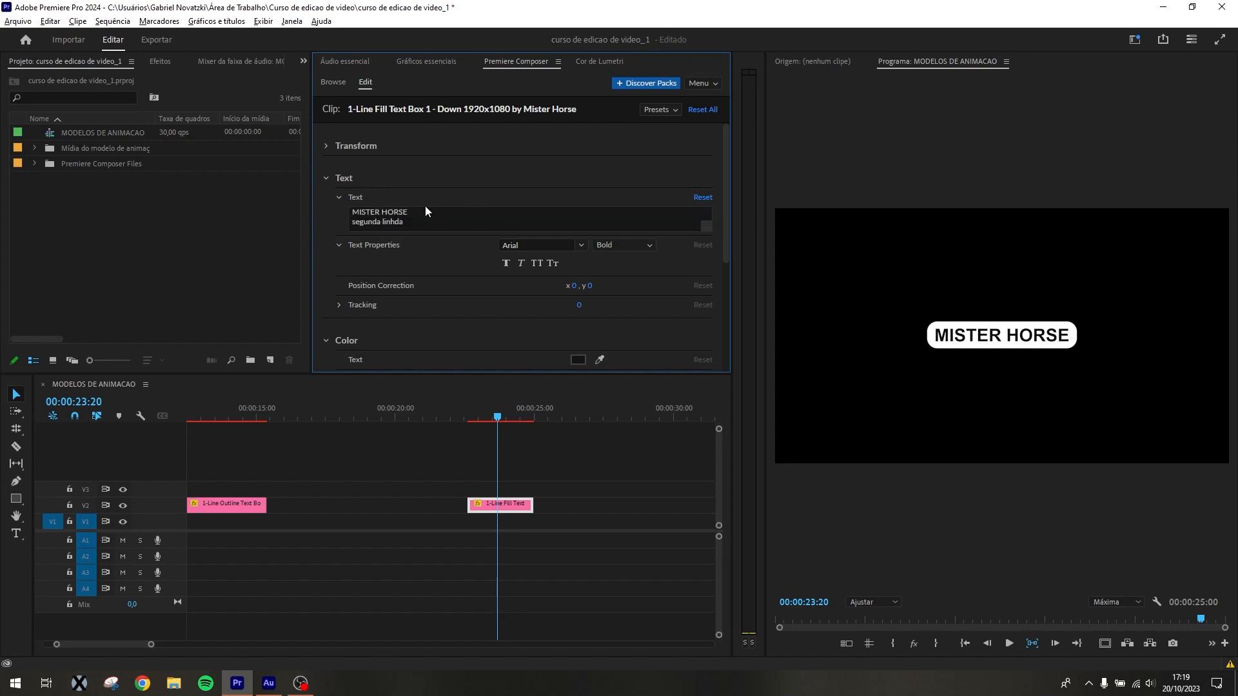
{"action": "left_click", "coordinate": [425, 210]}
{"action": "key", "text": "Delete"}
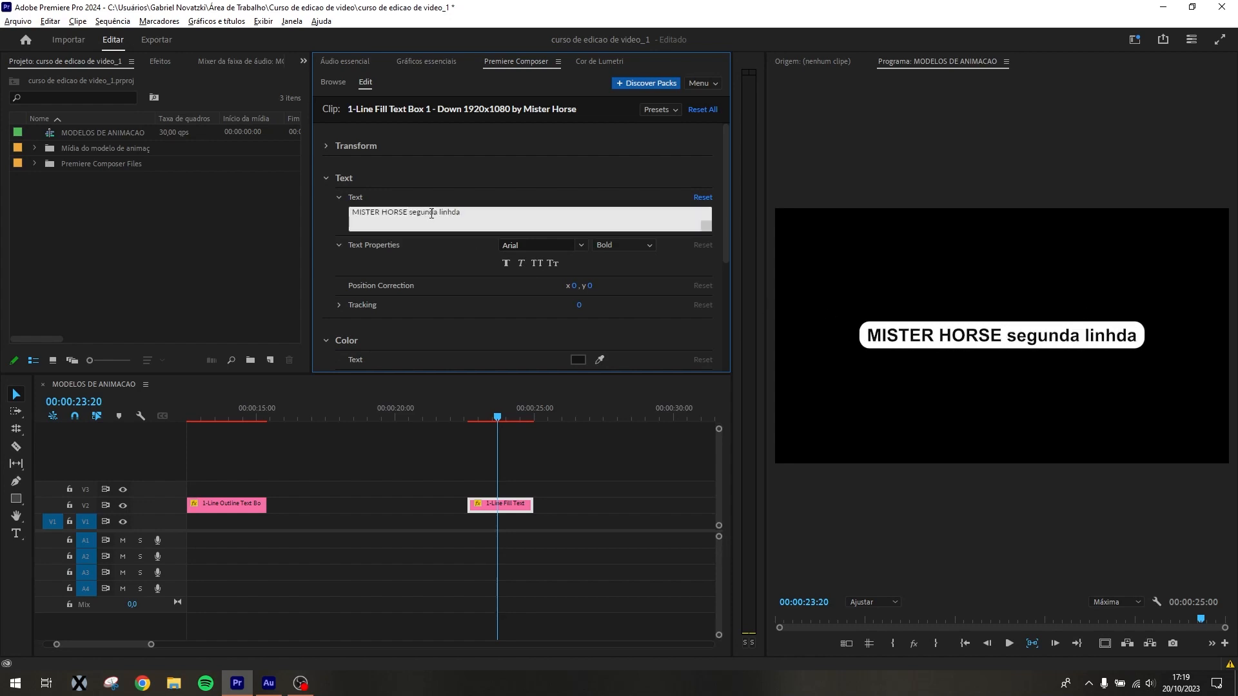
{"action": "left_click", "coordinate": [651, 473]}
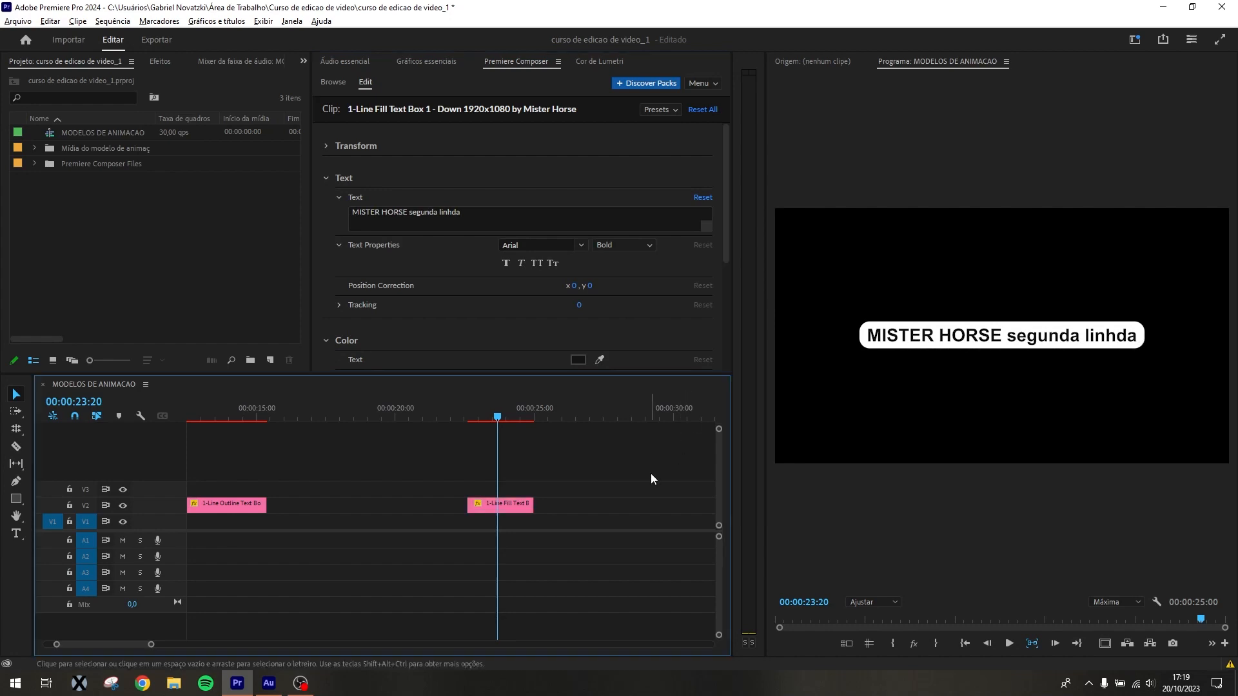
Preview the sequence at 00:00:05:22 and review the Text Boxes templates of the Starter Pack
{"action": "key", "text": "minus"}
{"action": "key", "text": "minus"}
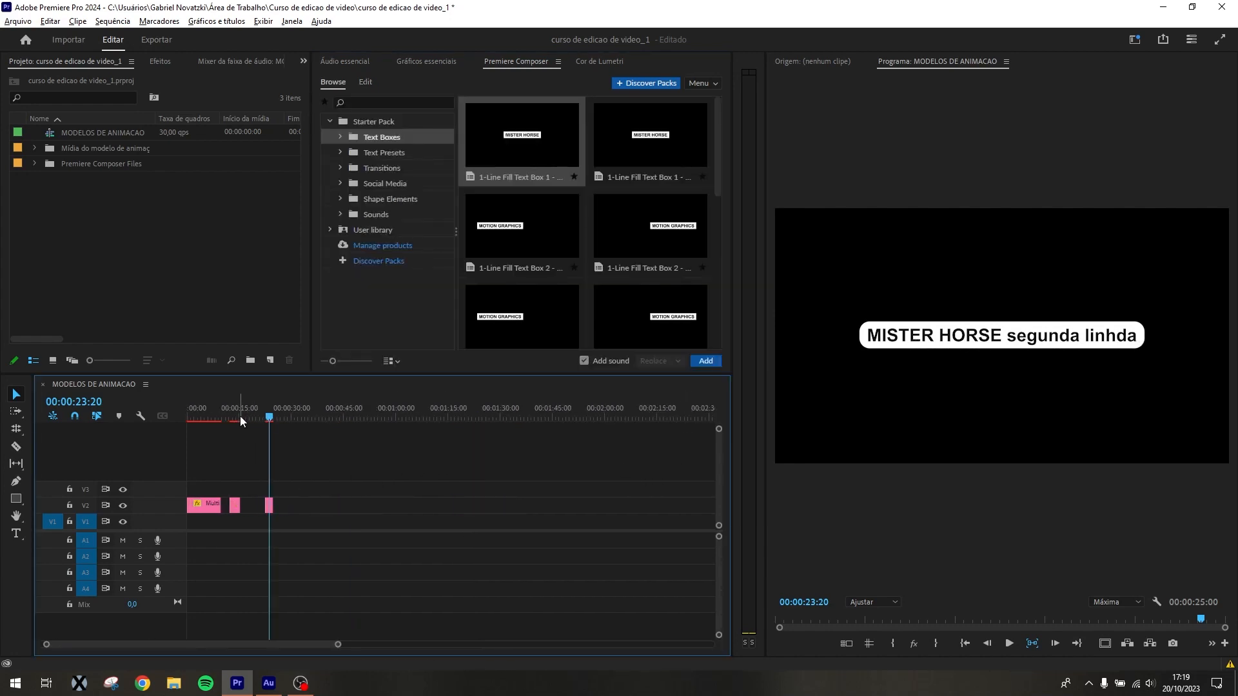
{"action": "left_click_drag", "start_coordinate": [240, 416], "coordinate": [207, 416]}
{"action": "left_click", "coordinate": [407, 138]}
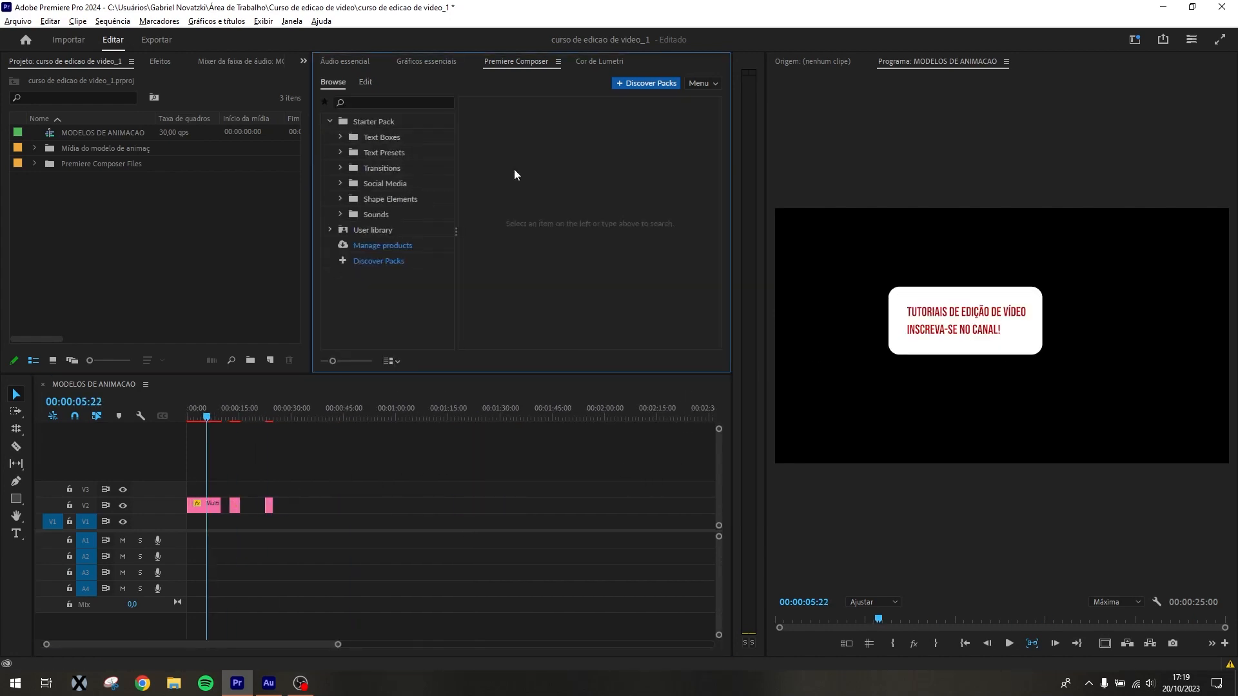
{"action": "left_click", "coordinate": [343, 136]}
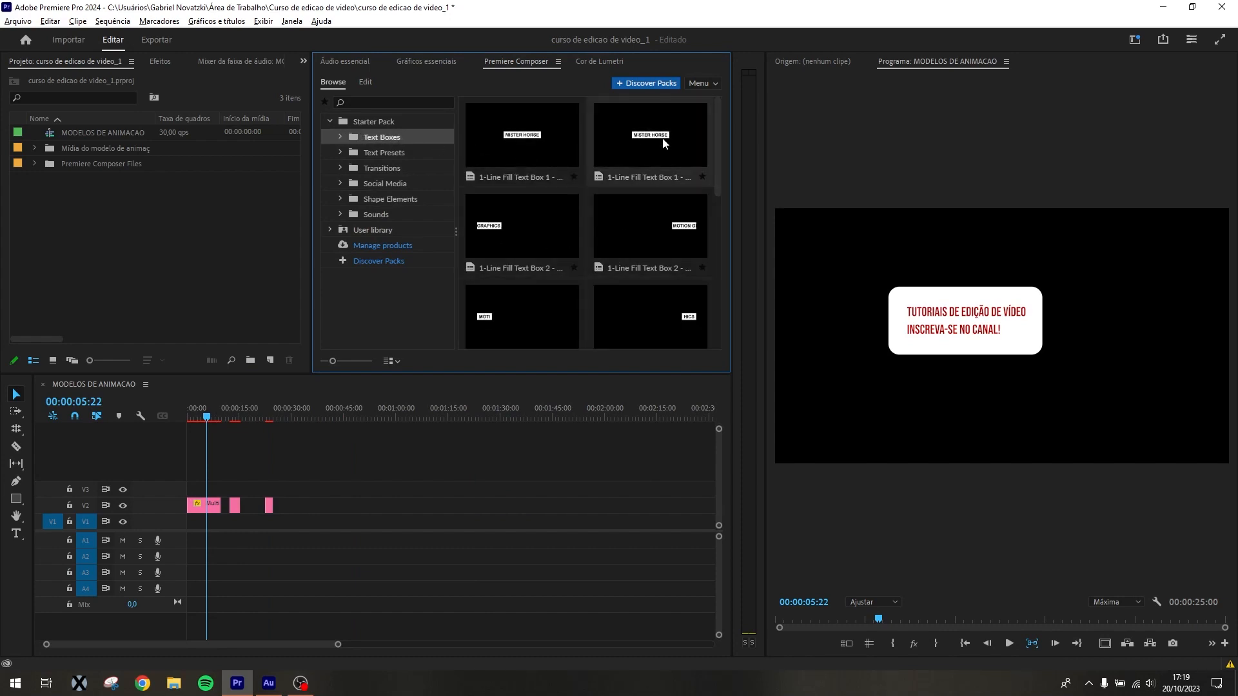
{"action": "scroll", "coordinate": [660, 138], "scroll_direction": "down", "scroll_amount": 3}
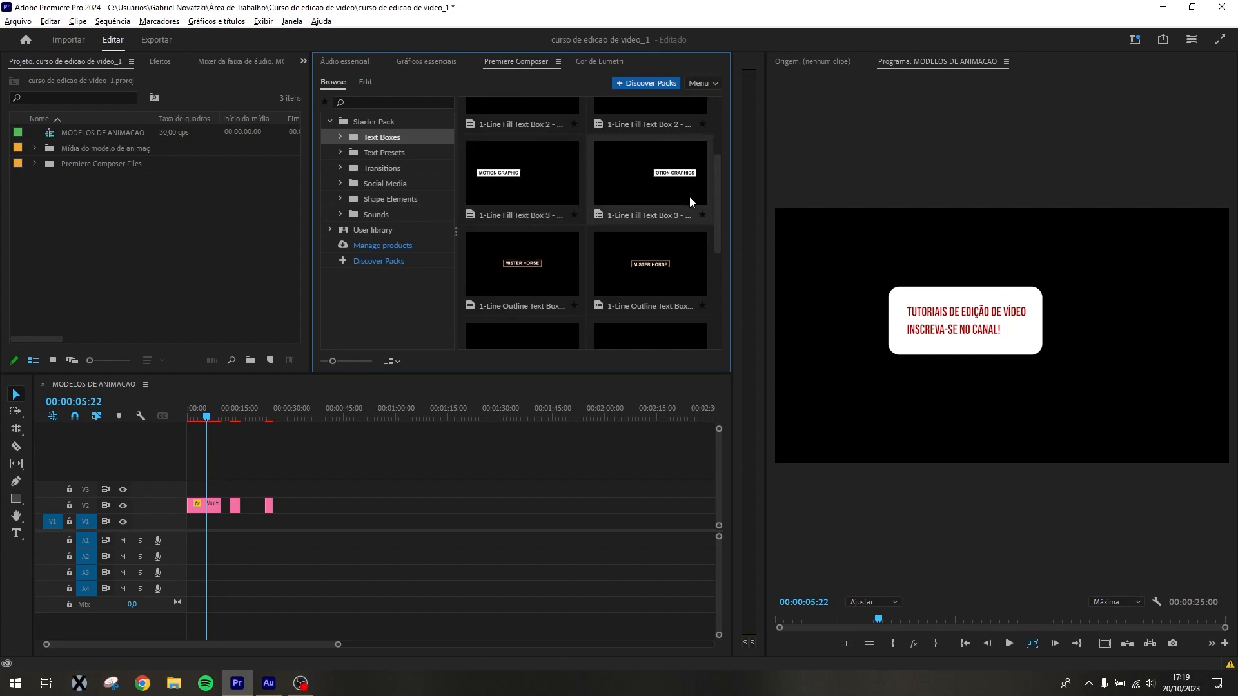
{"action": "scroll", "coordinate": [688, 198], "scroll_direction": "down", "scroll_amount": 4}
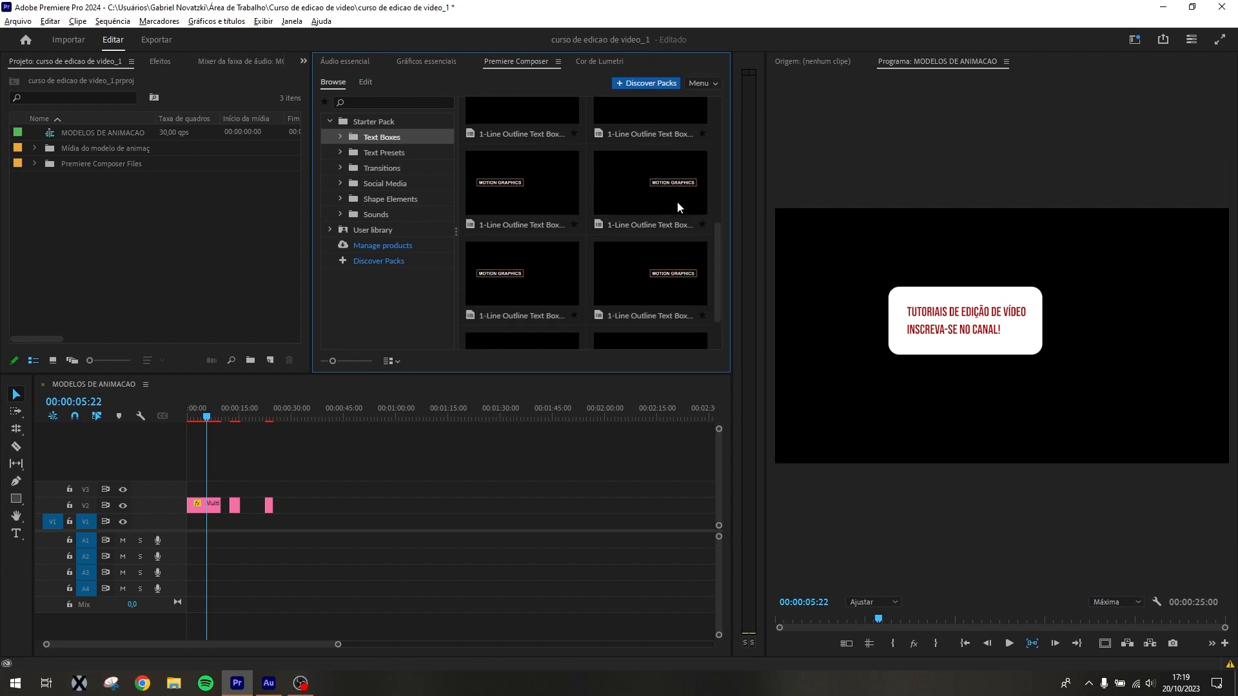
Browse the Text Presets and add the Position Characters preset to track V2, after the 1-Line Fill Text Box clip
{"action": "left_click", "coordinate": [400, 154]}
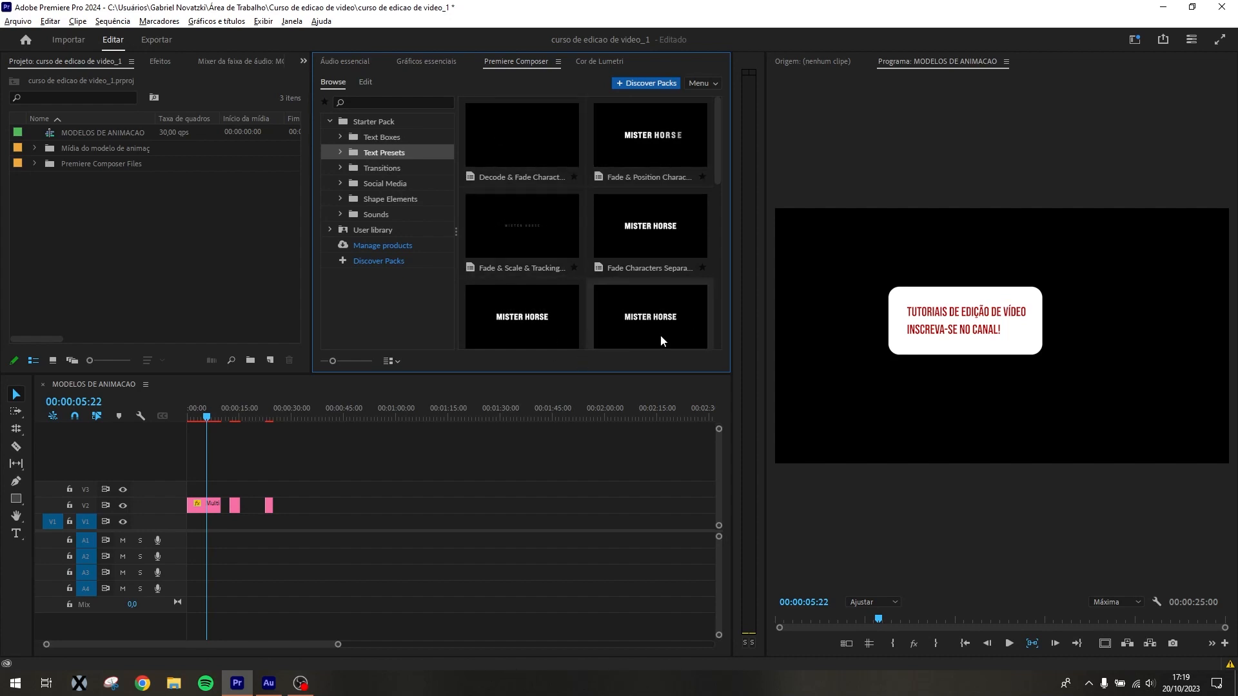
{"action": "scroll", "coordinate": [561, 285], "scroll_direction": "down", "scroll_amount": 4}
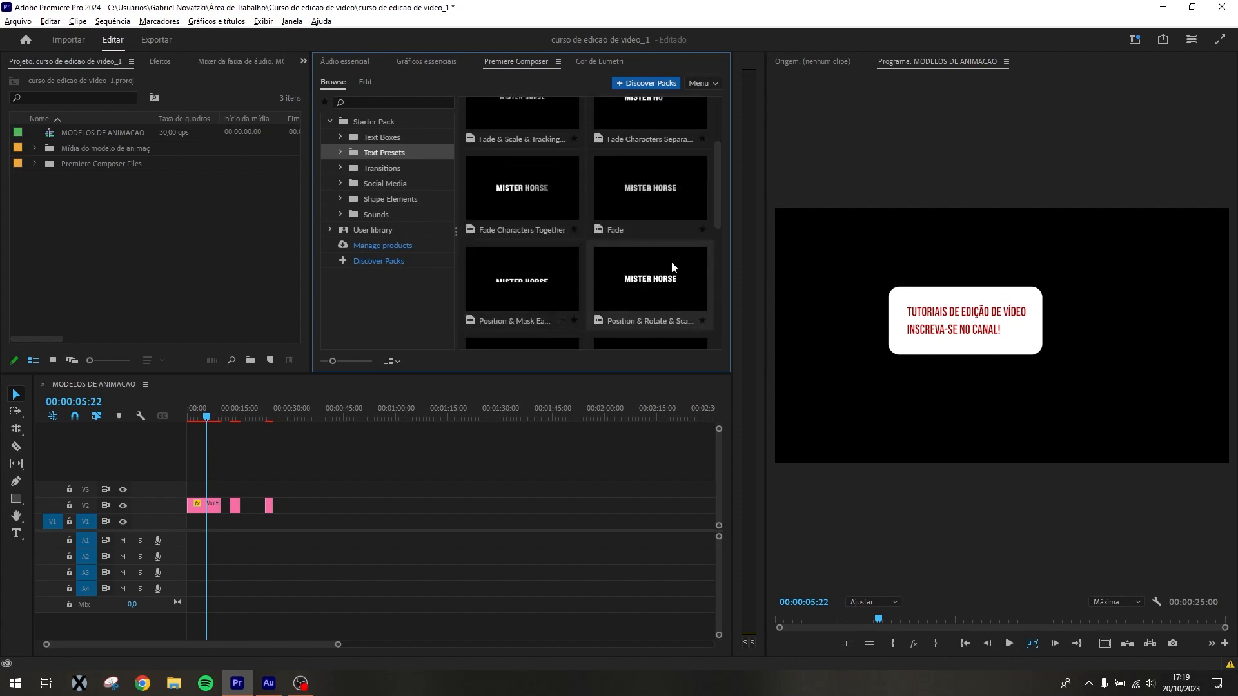
{"action": "scroll", "coordinate": [593, 245], "scroll_direction": "down", "scroll_amount": 8}
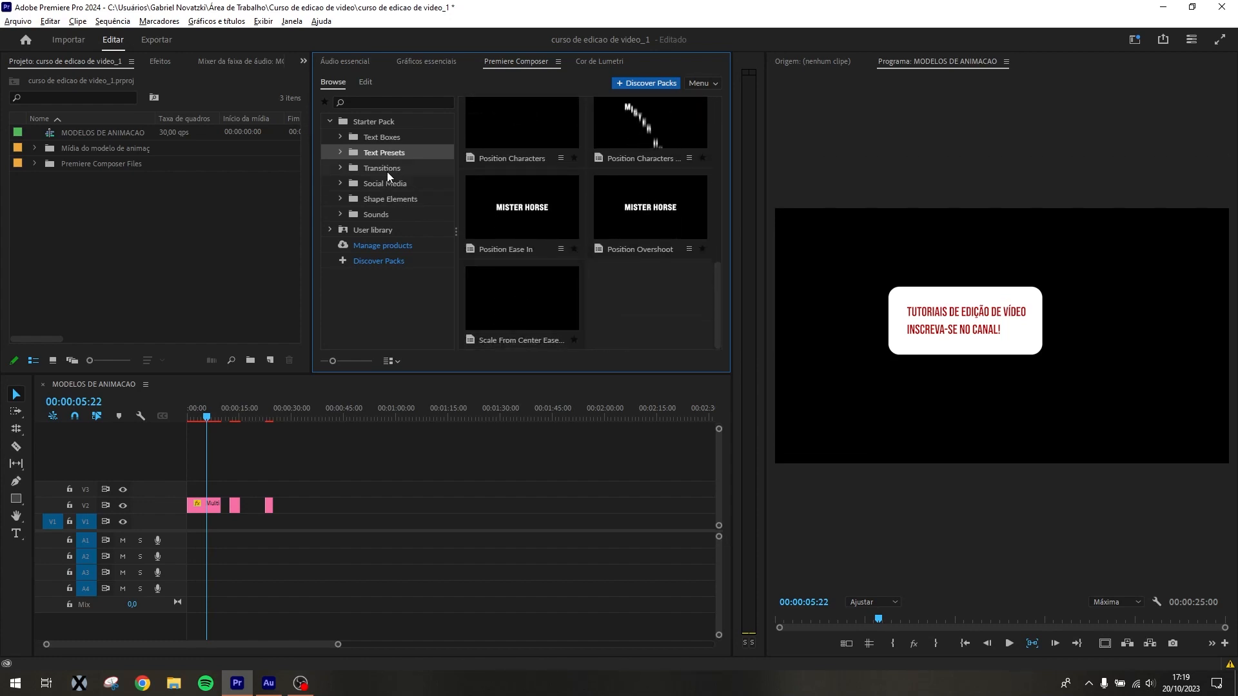
{"action": "left_click", "coordinate": [339, 151]}
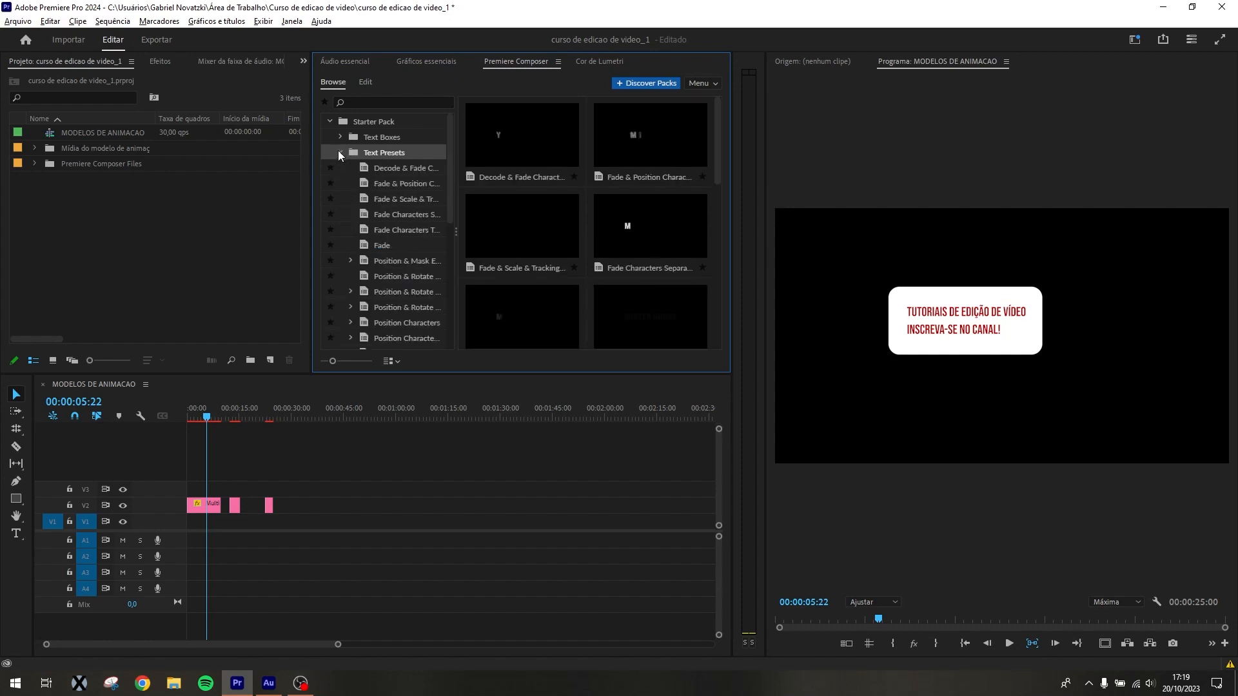
{"action": "left_click", "coordinate": [338, 152]}
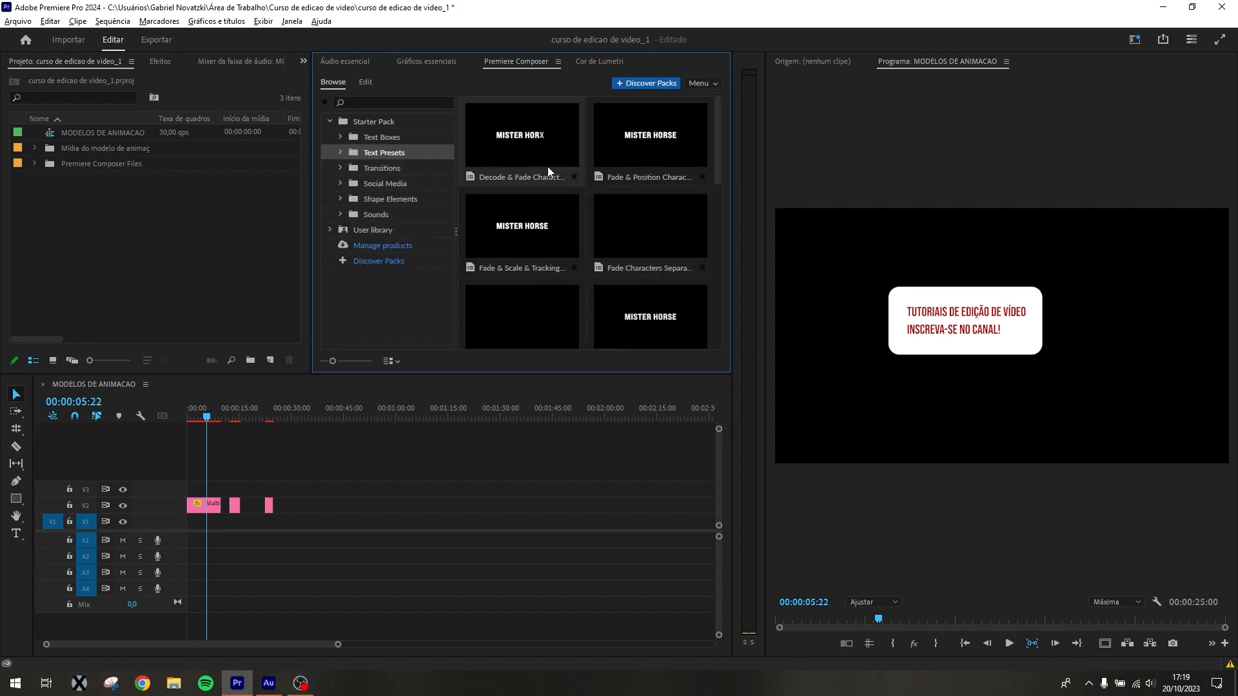
{"action": "scroll", "coordinate": [633, 201], "scroll_direction": "down", "scroll_amount": 3}
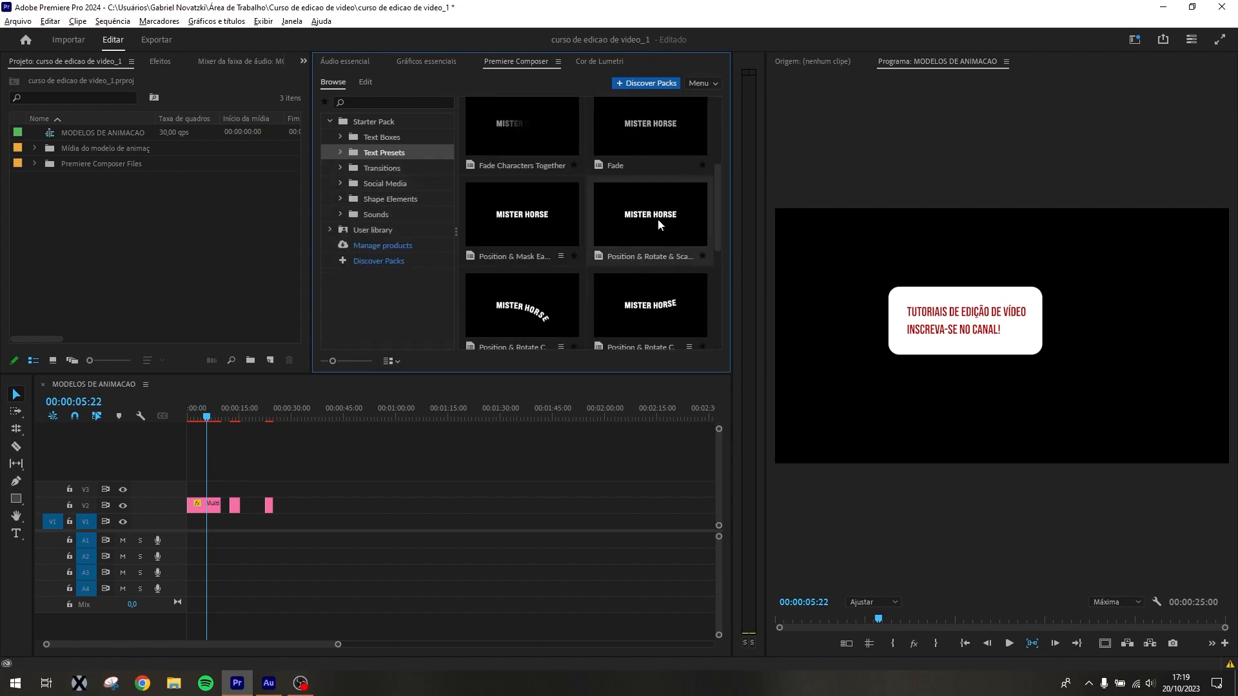
{"action": "scroll", "coordinate": [612, 221], "scroll_direction": "down", "scroll_amount": 3}
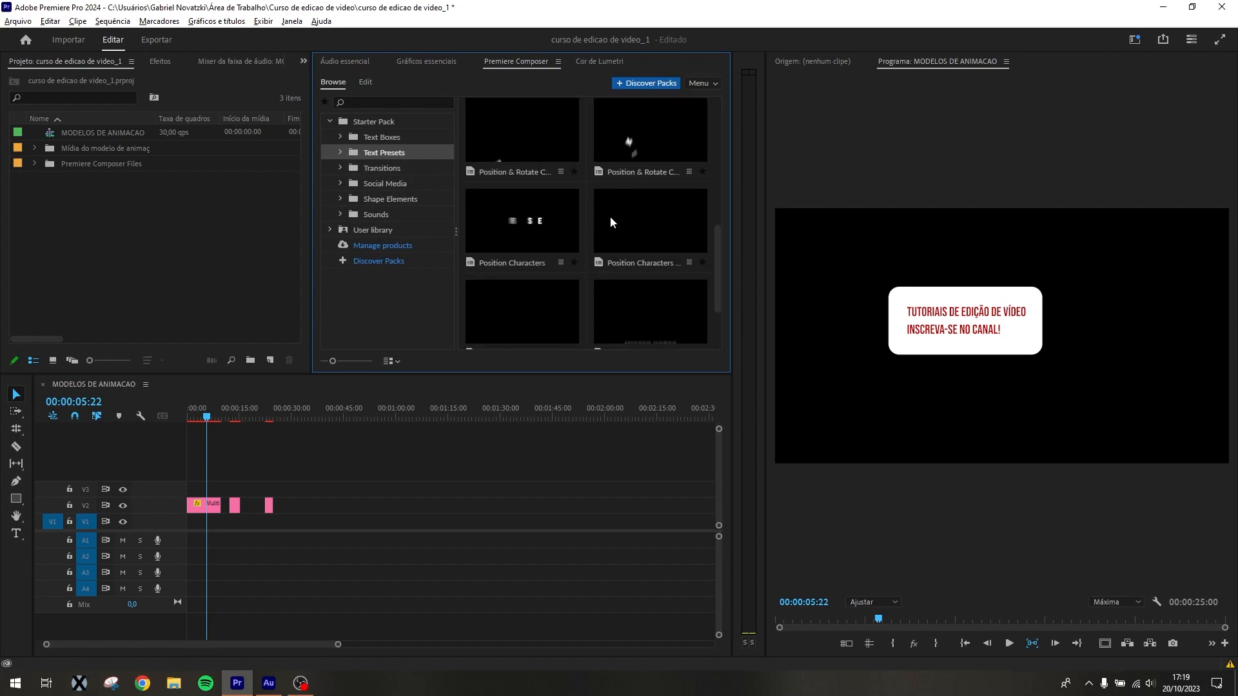
{"action": "left_click_drag", "start_coordinate": [533, 219], "coordinate": [305, 512]}
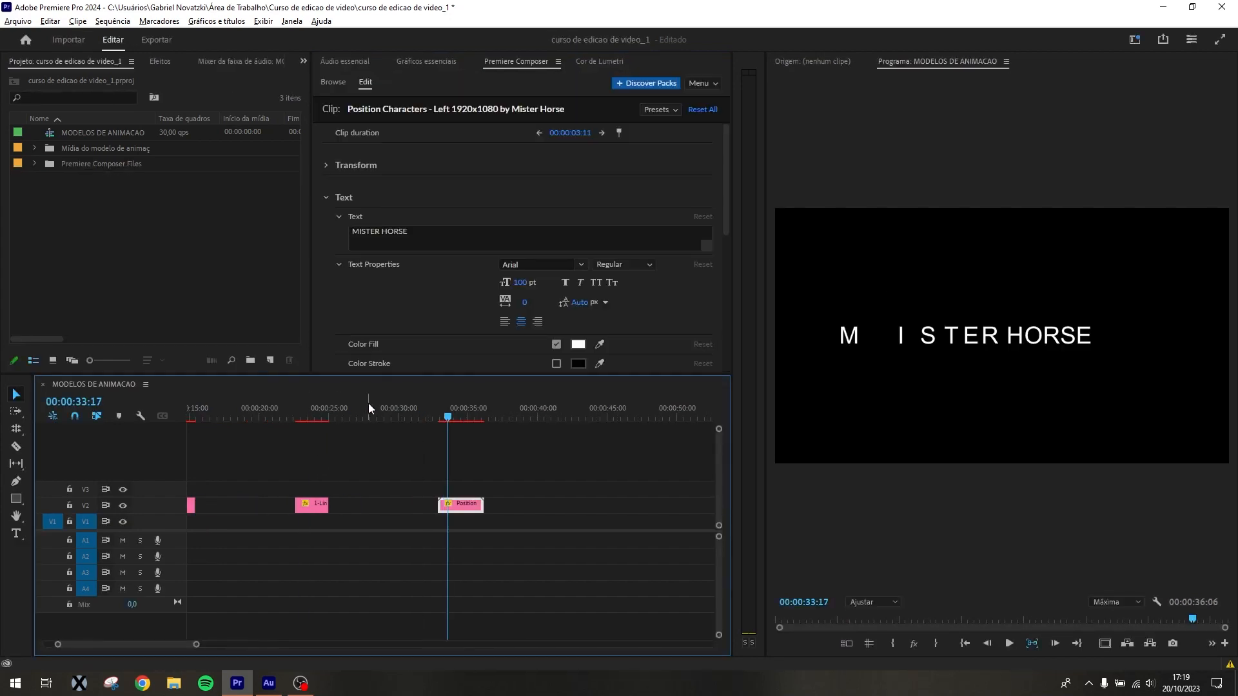
Preview the start of the Position Characters clip and try to lengthen it by trimming its end in the timeline
{"action": "key", "text": "equal"}
{"action": "left_click_drag", "start_coordinate": [448, 416], "coordinate": [431, 442]}
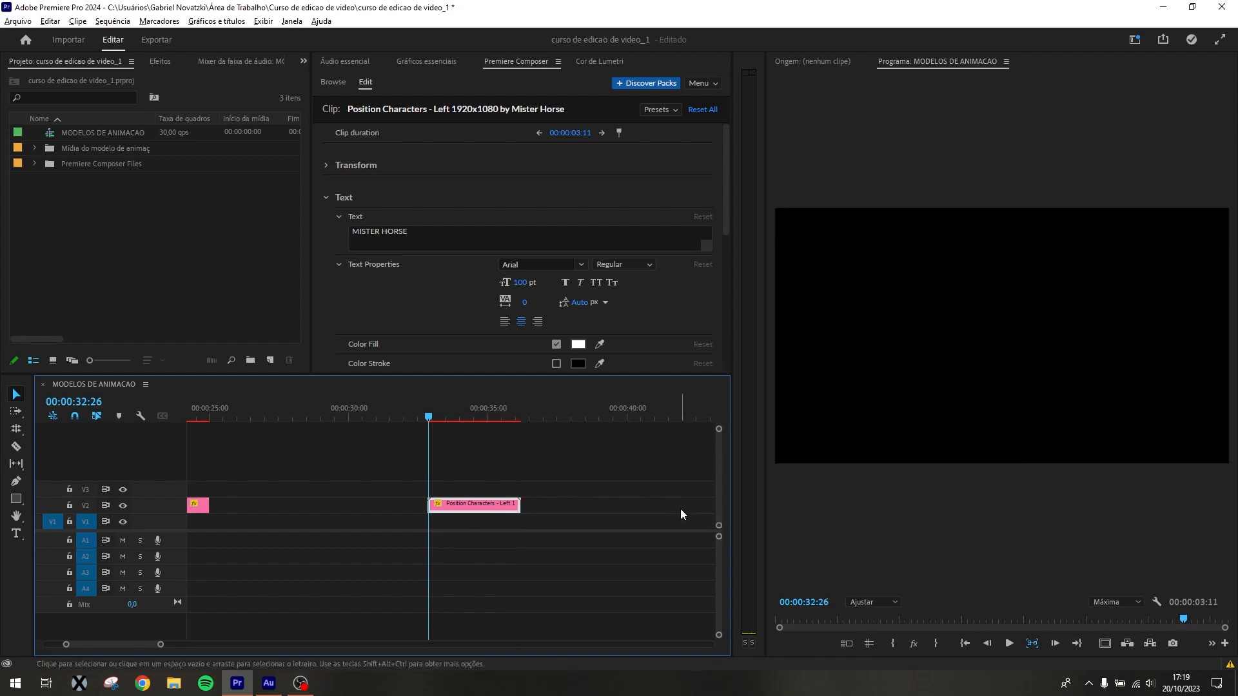
{"action": "left_click_drag", "start_coordinate": [520, 503], "coordinate": [710, 482]}
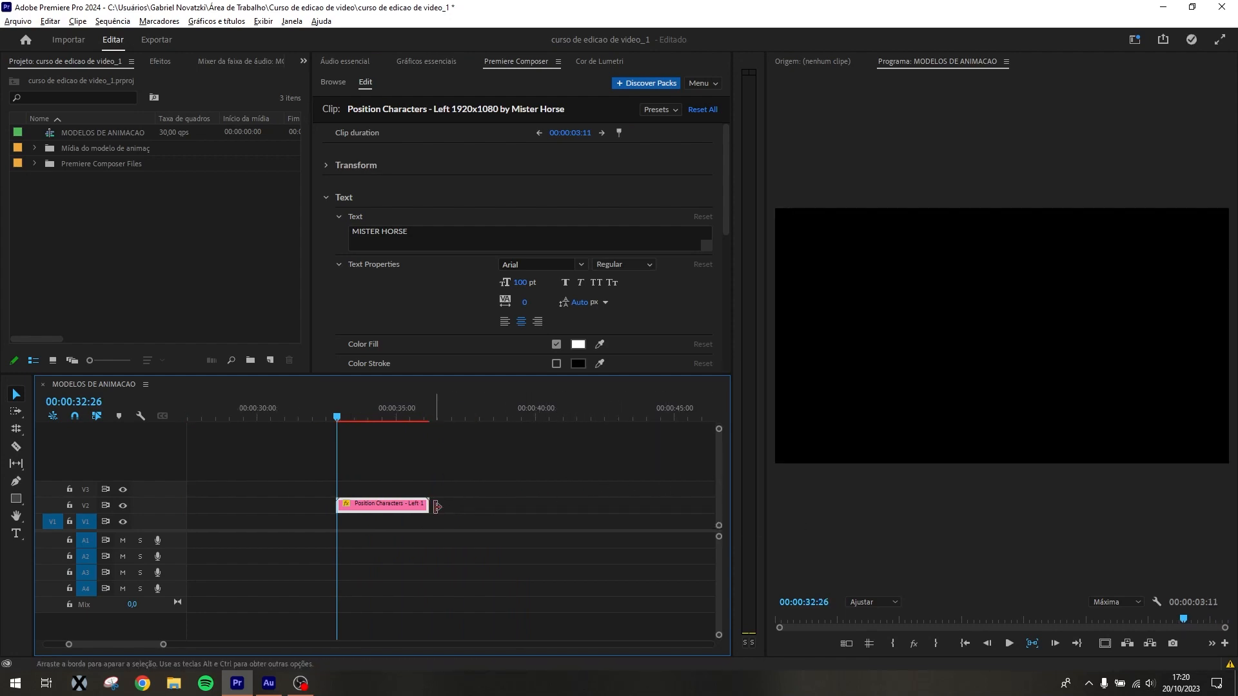
{"action": "left_click_drag", "start_coordinate": [426, 506], "coordinate": [632, 494]}
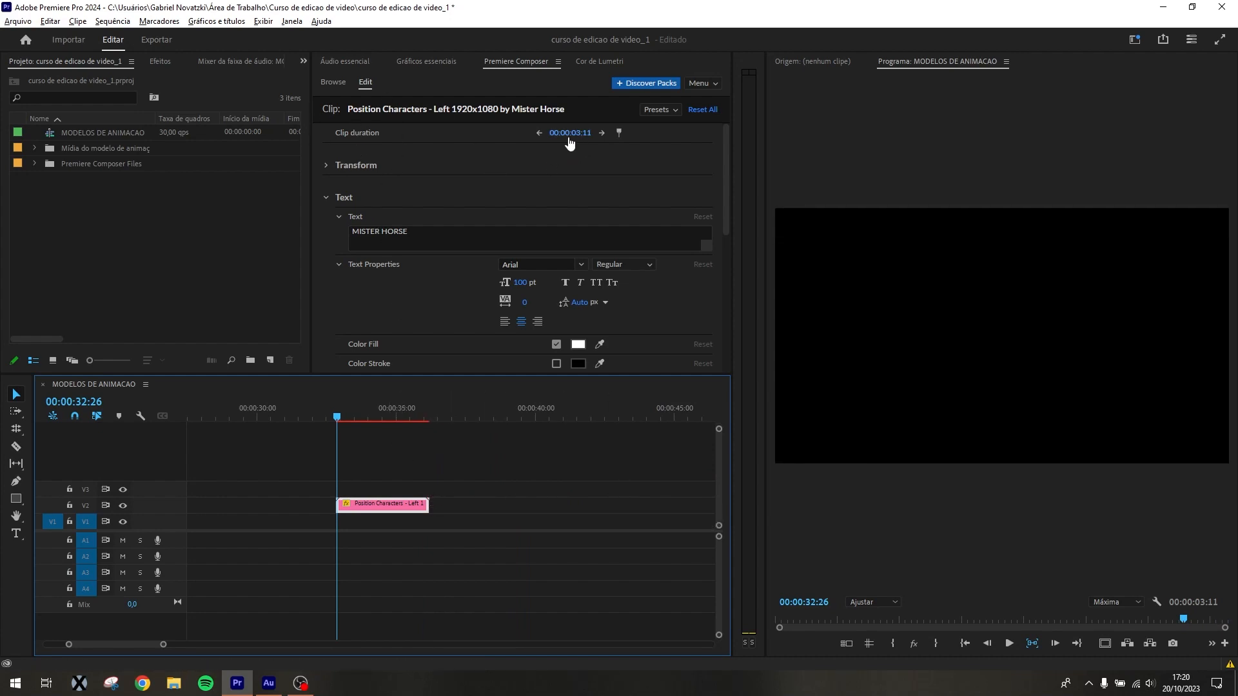
Extend the Position Characters clip to the playhead at 00:00:44:29, for a duration of 00:00:12:04, and preview its exit animation
{"action": "left_click_drag", "start_coordinate": [570, 143], "coordinate": [606, 145]}
{"action": "left_click_drag", "start_coordinate": [360, 416], "coordinate": [675, 411]}
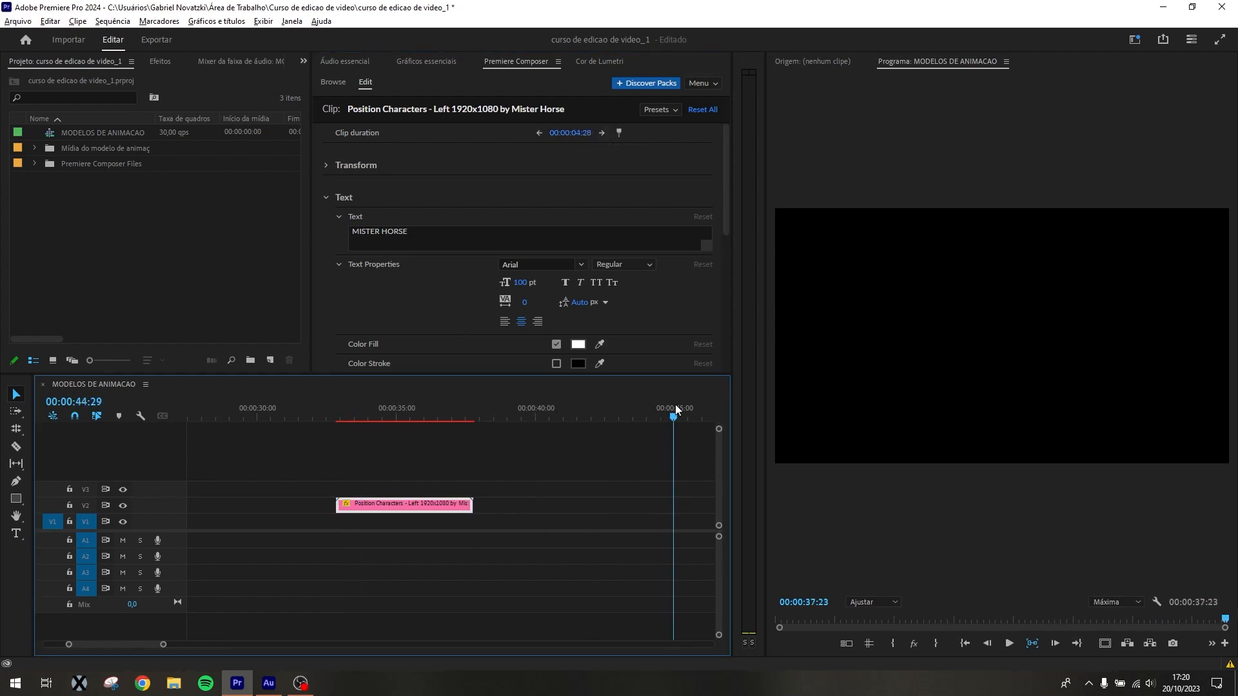
{"action": "left_click", "coordinate": [620, 133]}
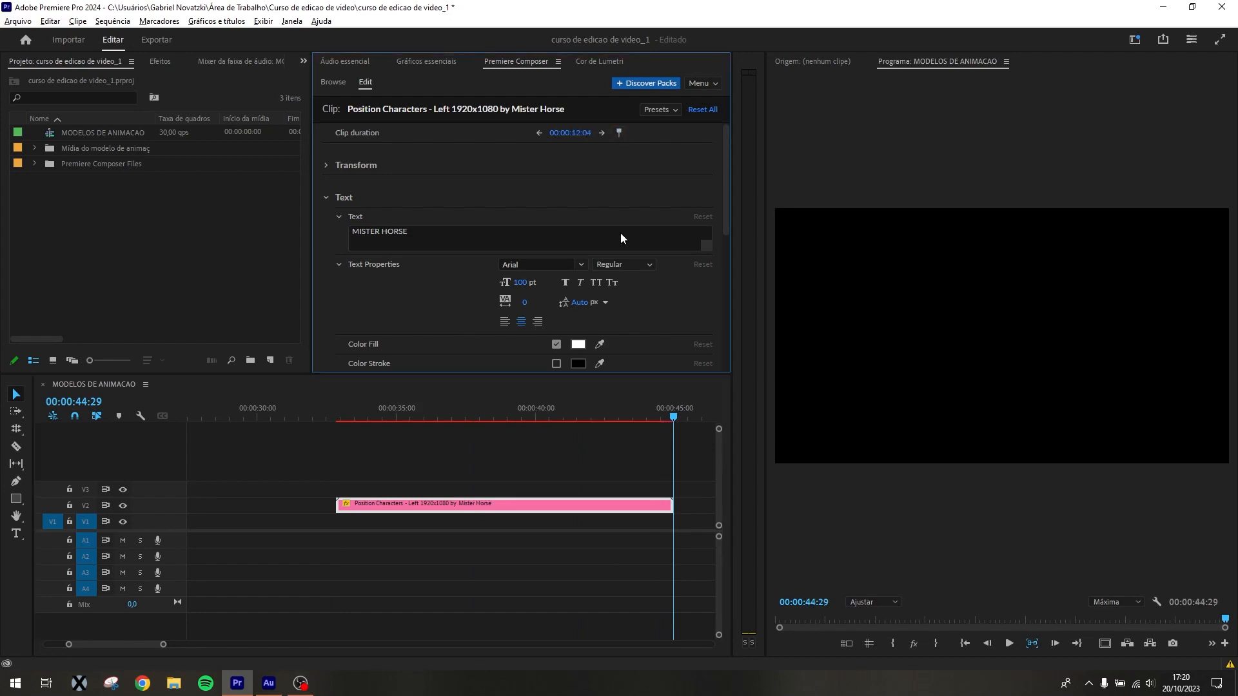
{"action": "left_click_drag", "start_coordinate": [625, 419], "coordinate": [672, 437]}
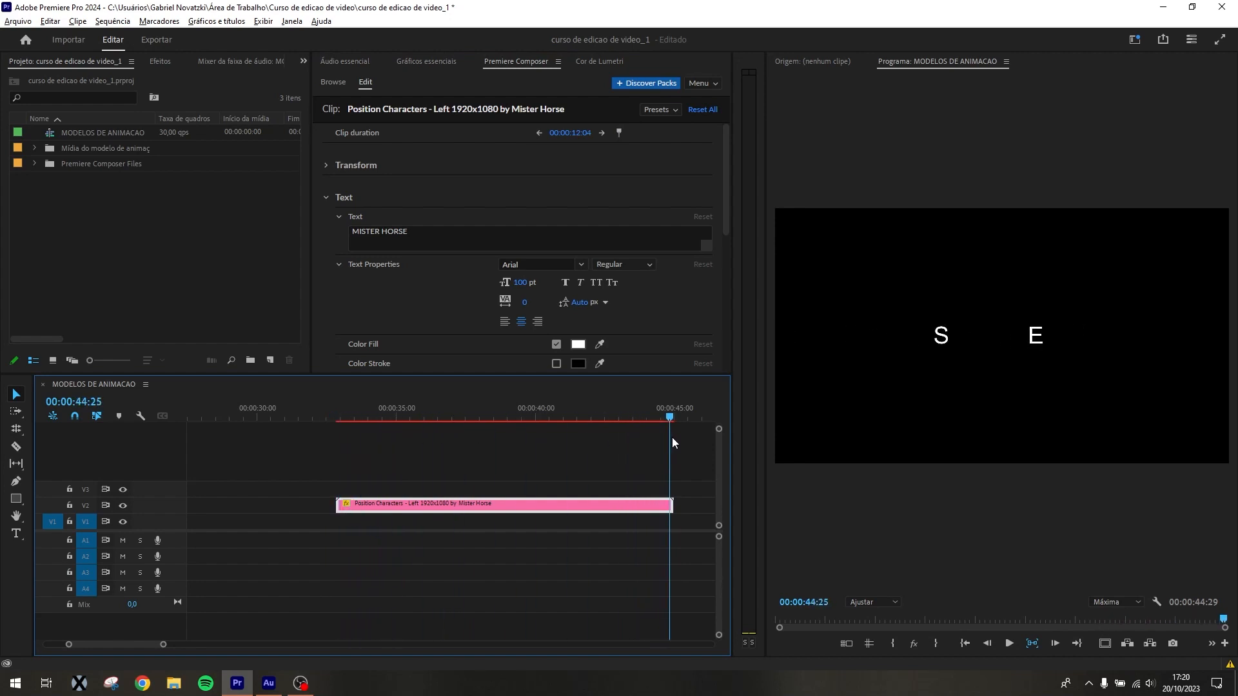
With the playhead at 00:00:38:27, set the Position Characters text's transform position to x 959, y 468
{"action": "left_click", "coordinate": [326, 165]}
{"action": "left_click_drag", "start_coordinate": [602, 188], "coordinate": [564, 187]}
{"action": "left_click_drag", "start_coordinate": [542, 410], "coordinate": [504, 413]}
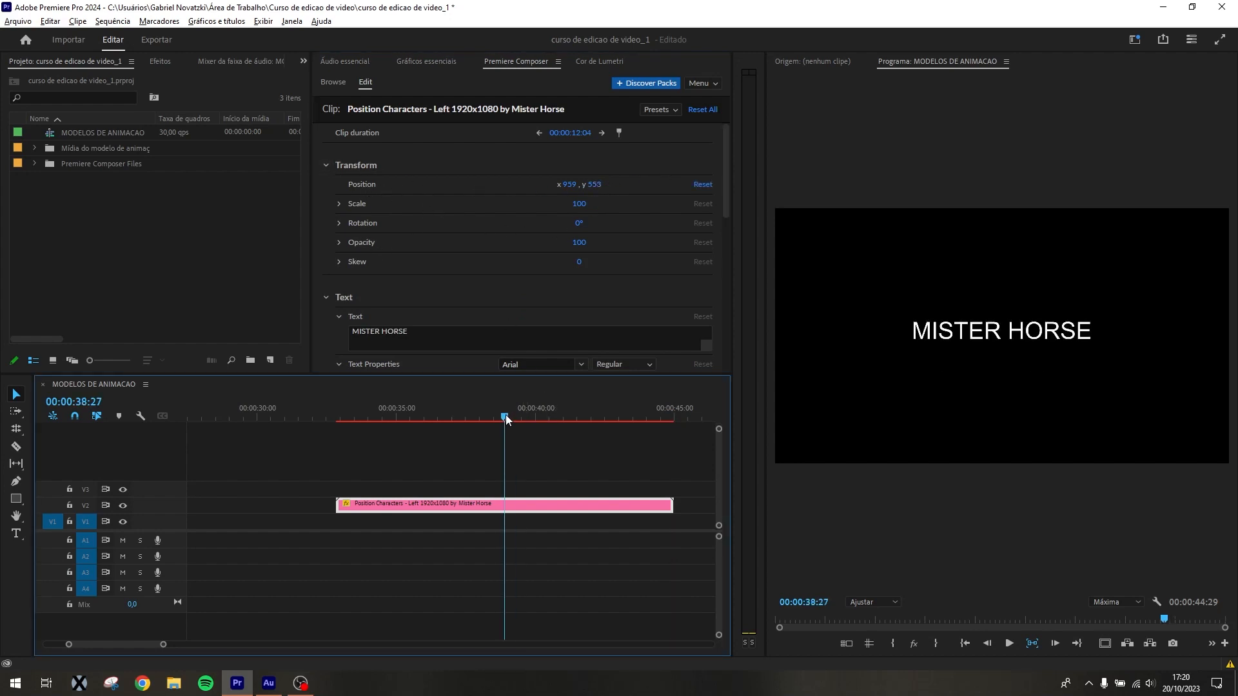
{"action": "left_click", "coordinate": [623, 180]}
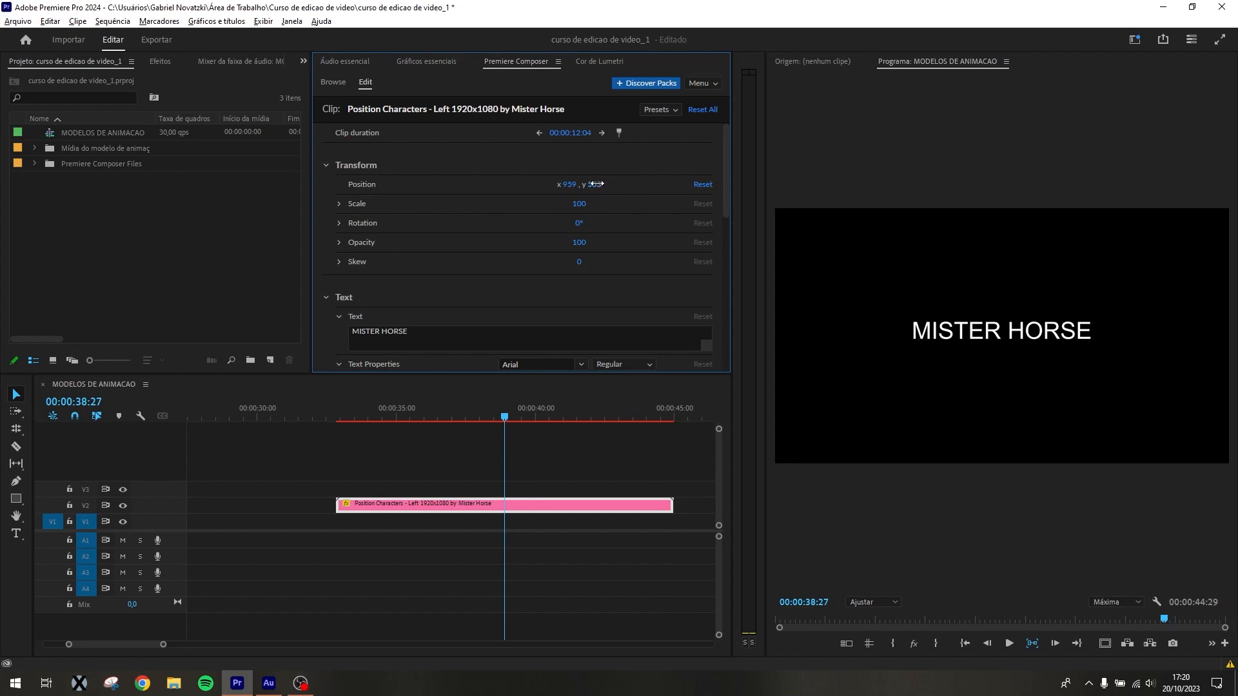
{"action": "left_click_drag", "start_coordinate": [594, 183], "coordinate": [311, 161]}
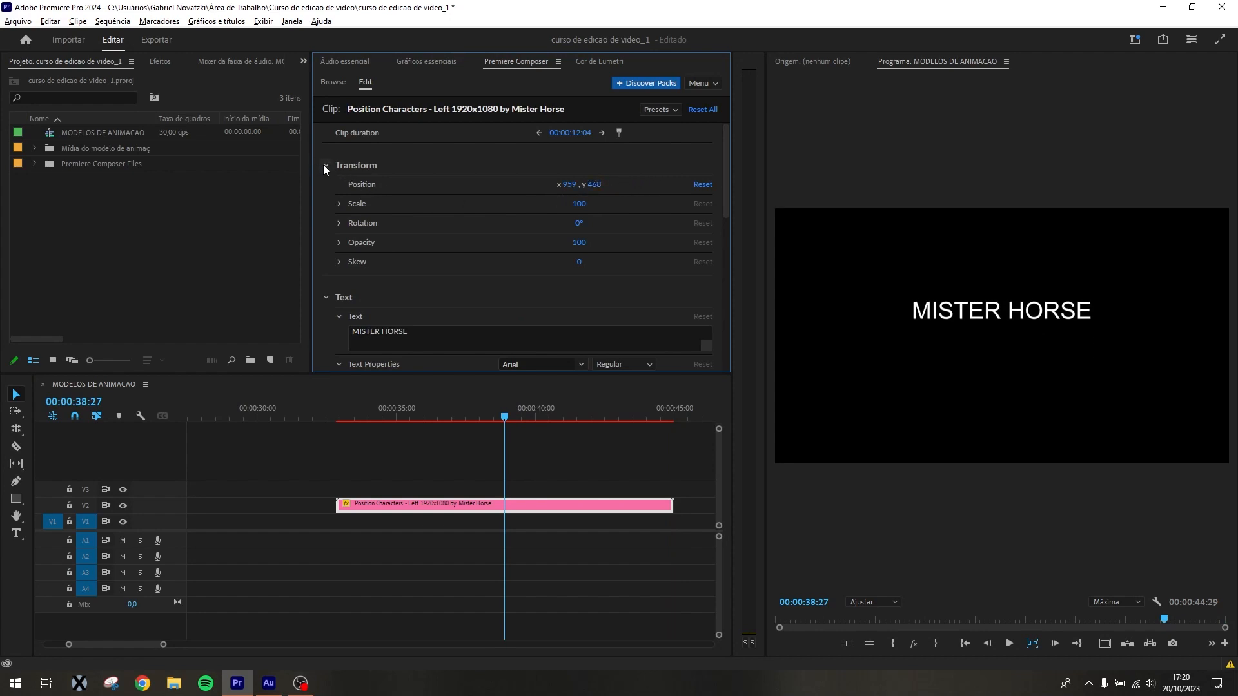
{"action": "left_click", "coordinate": [325, 166]}
Review the Animation In and Out settings, preview the entrance up to 00:00:35:14, and enable Motion Blur
{"action": "scroll", "coordinate": [420, 249], "scroll_direction": "down", "scroll_amount": 8}
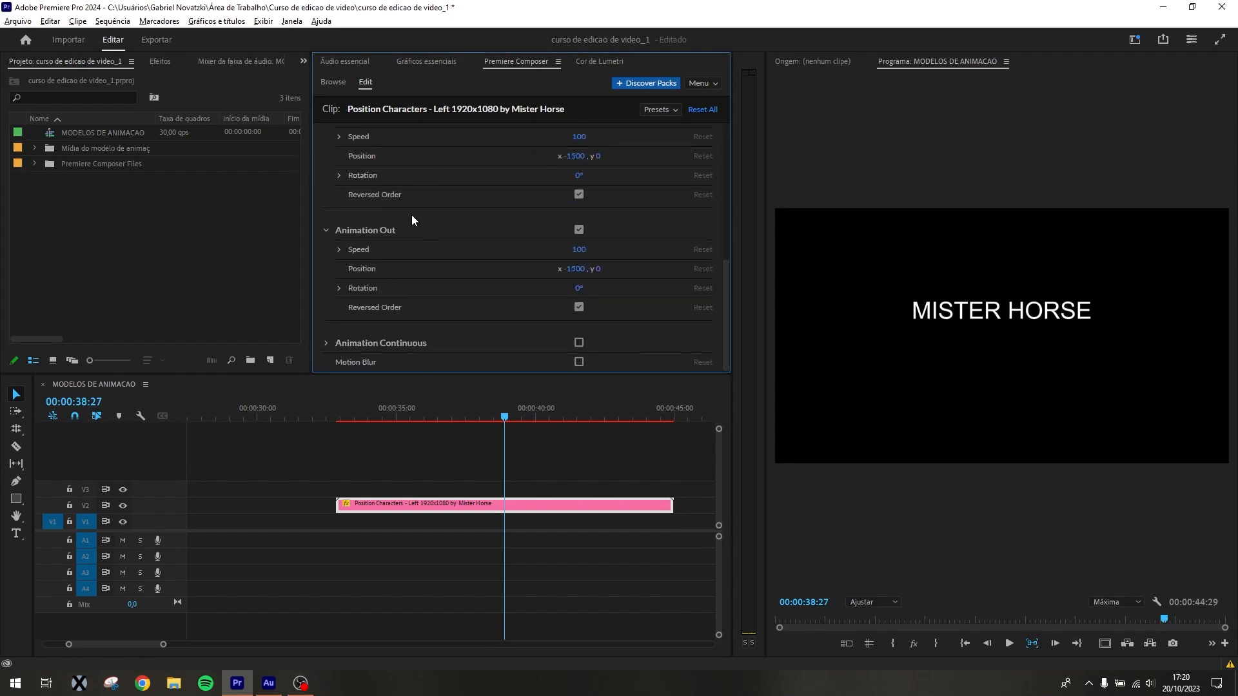
{"action": "scroll", "coordinate": [416, 211], "scroll_direction": "up", "scroll_amount": 2}
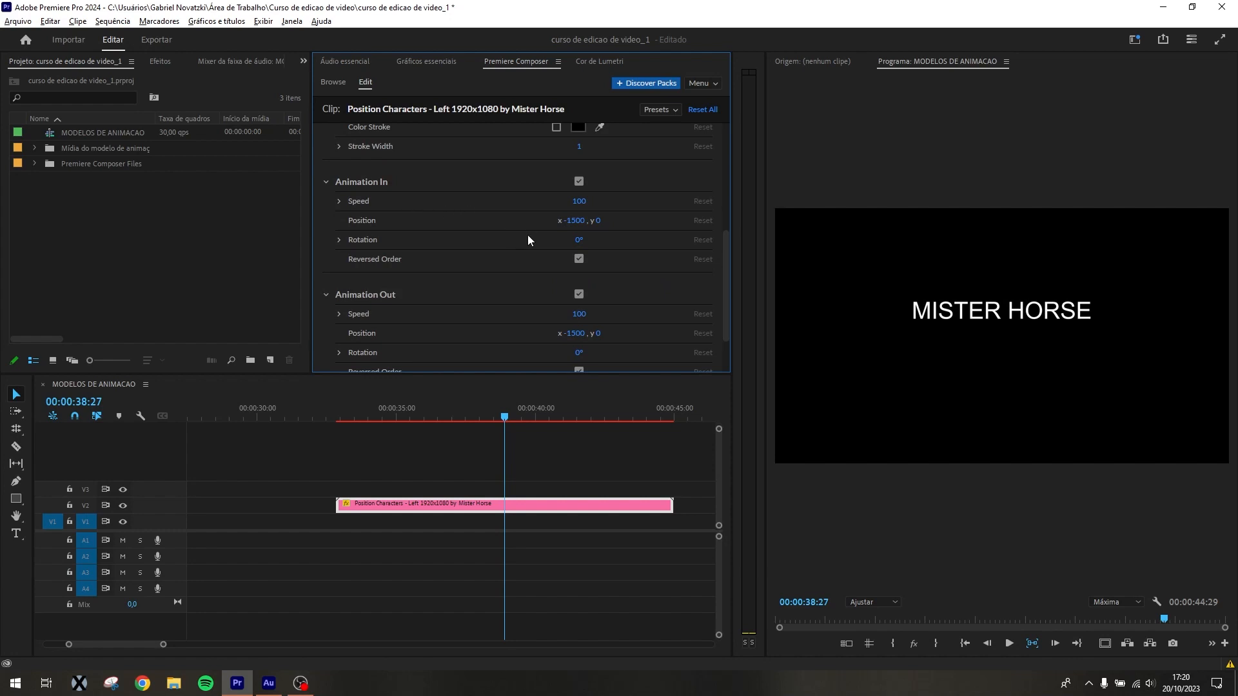
{"action": "scroll", "coordinate": [390, 338], "scroll_direction": "down", "scroll_amount": 2}
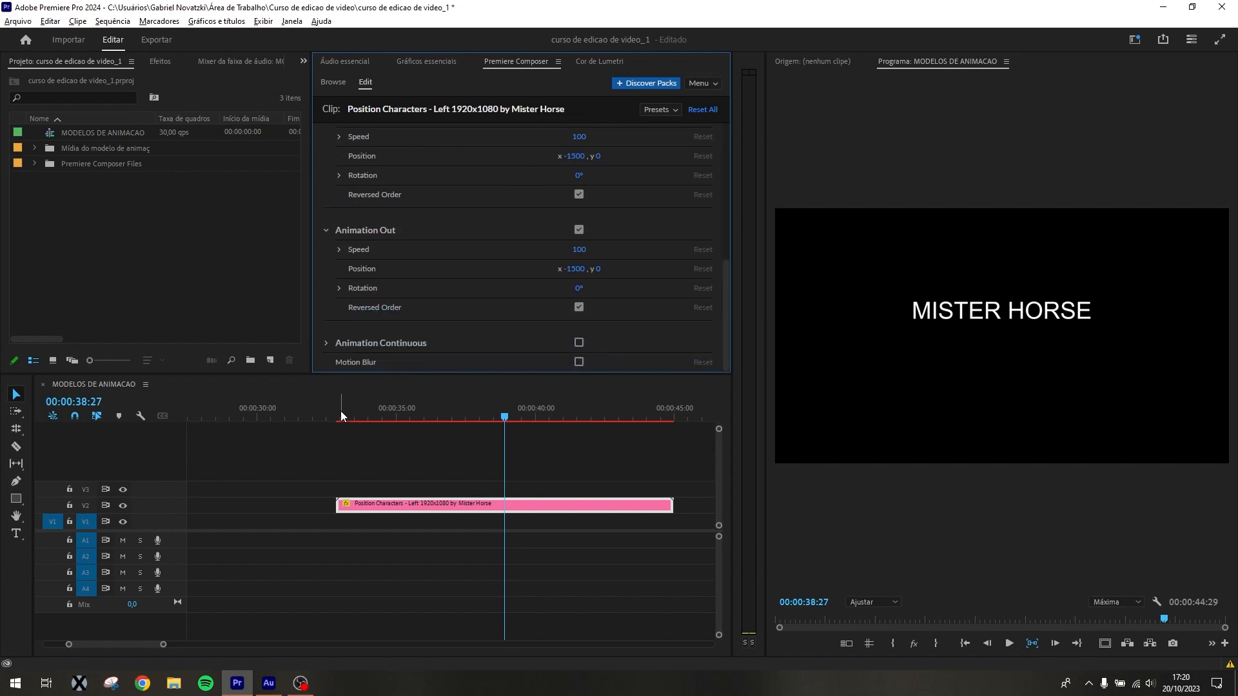
{"action": "left_click_drag", "start_coordinate": [342, 415], "coordinate": [409, 416]}
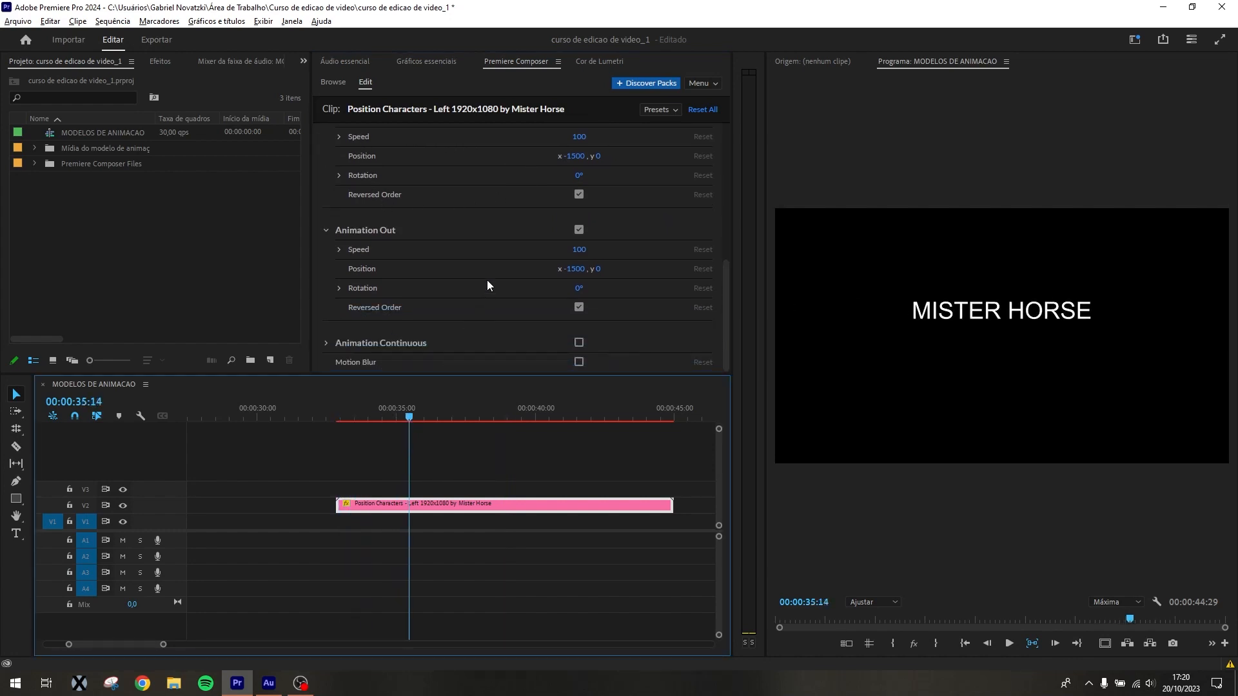
{"action": "left_click", "coordinate": [581, 361]}
Try Animation Continuous on the Position Characters clip, turn it off again, and preview the blurred entrance at 00:00:33:00
{"action": "left_click", "coordinate": [580, 341]}
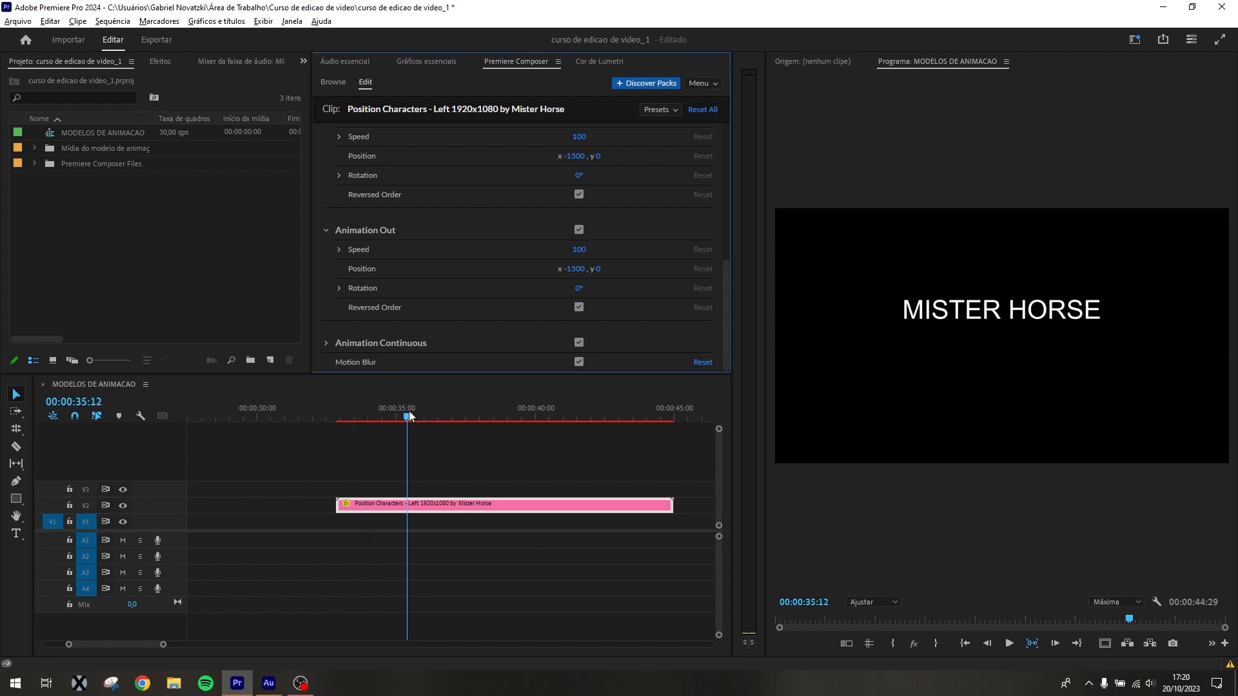
{"action": "left_click_drag", "start_coordinate": [409, 416], "coordinate": [550, 416]}
{"action": "left_click", "coordinate": [579, 343]}
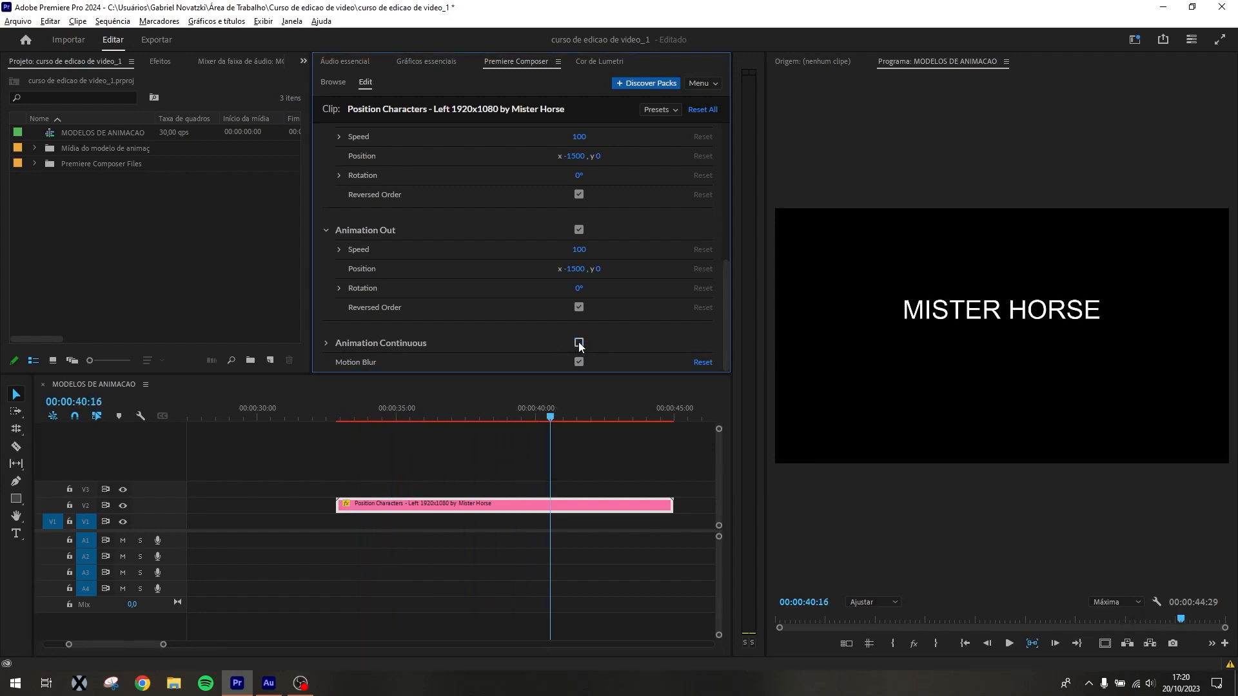
{"action": "mouse_move", "coordinate": [341, 416]}
{"action": "left_mouse_down"}
{"action": "mouse_move", "coordinate": [361, 418]}
{"action": "mouse_move", "coordinate": [342, 418]}
{"action": "left_mouse_up"}
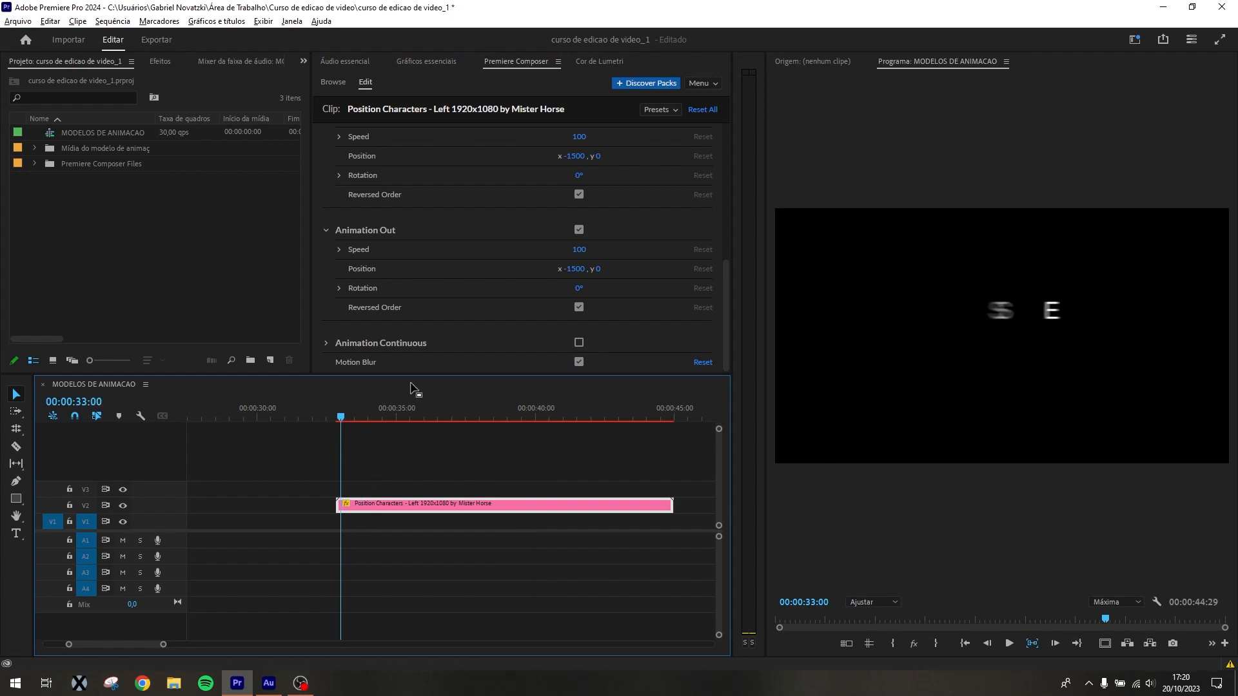
Play the Position Characters clip's blurred entrance from 00:00:32:25 and examine the letters at 00:00:33:12
{"action": "left_click_drag", "start_coordinate": [345, 417], "coordinate": [360, 419]}
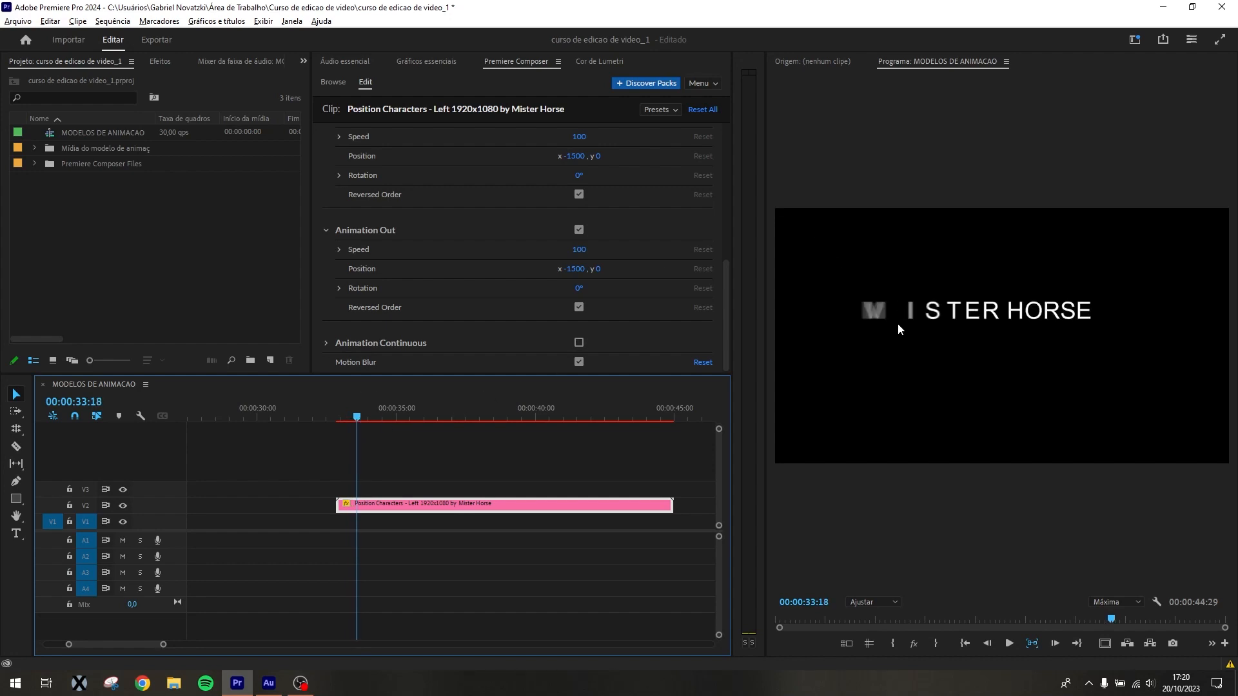
{"action": "left_click", "coordinate": [337, 419]}
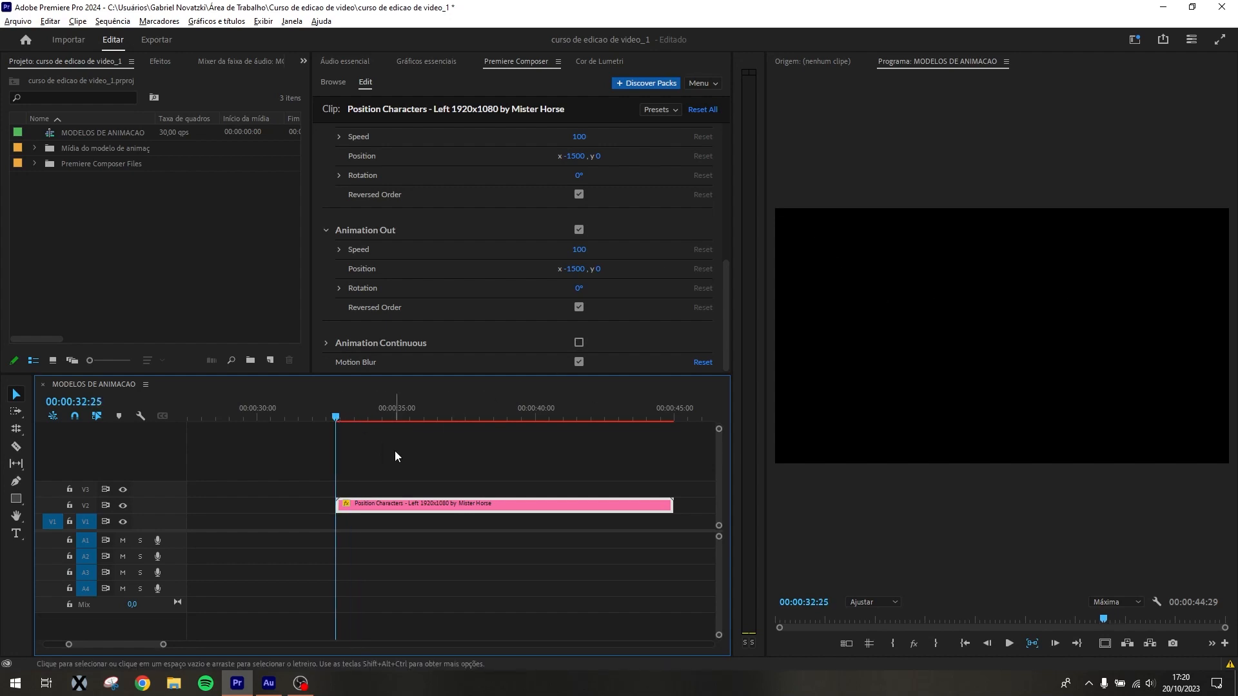
{"action": "key", "text": "space"}
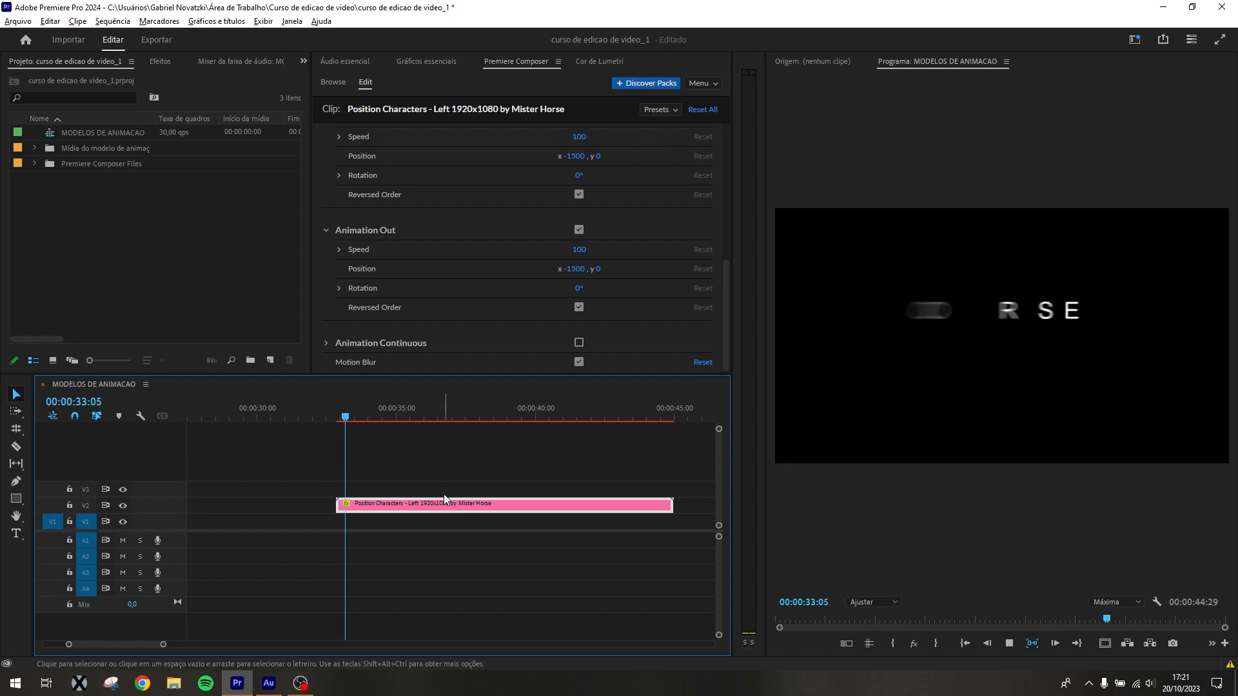
{"action": "key", "text": "space"}
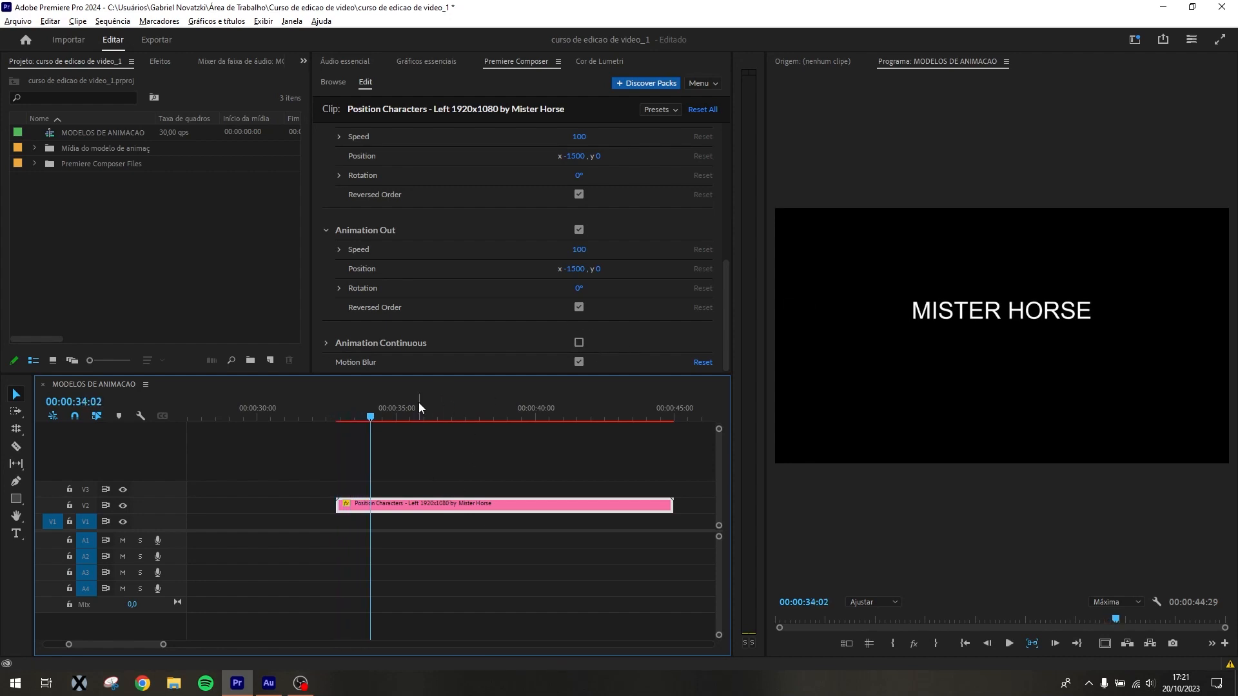
{"action": "left_click_drag", "start_coordinate": [370, 417], "coordinate": [351, 417]}
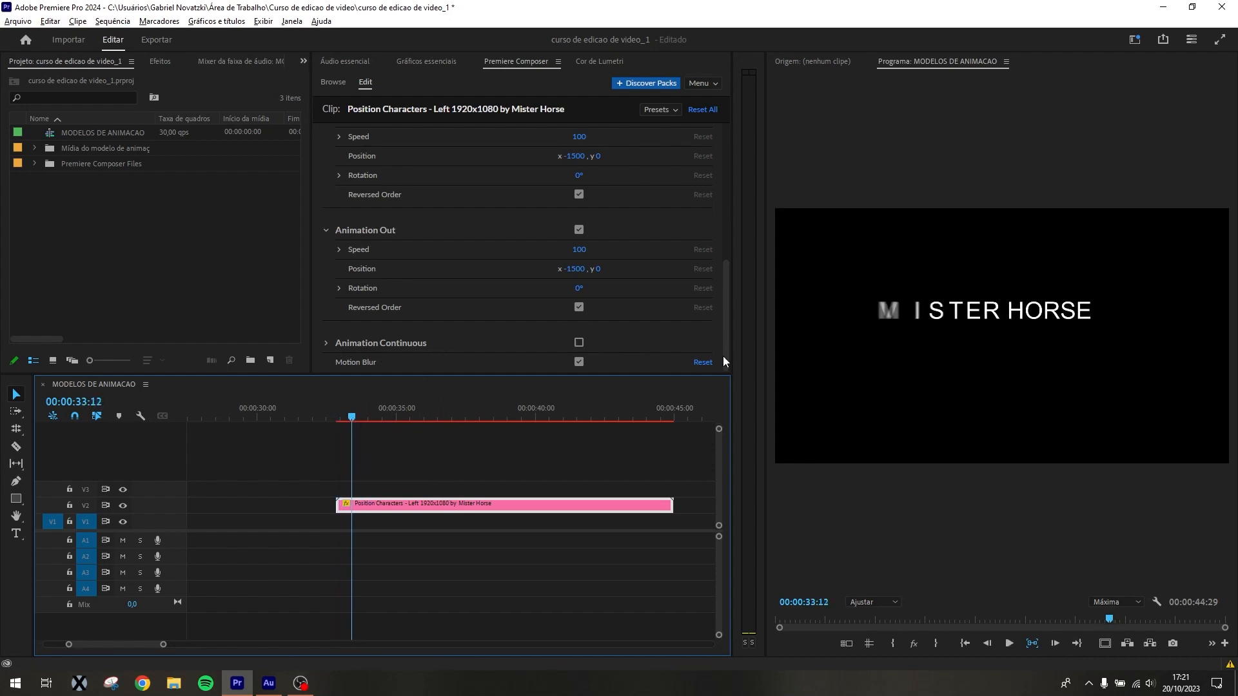
Compare the entrance at 00:00:33:12 with and without Motion Blur, leaving Motion Blur disabled
{"action": "left_click", "coordinate": [577, 359]}
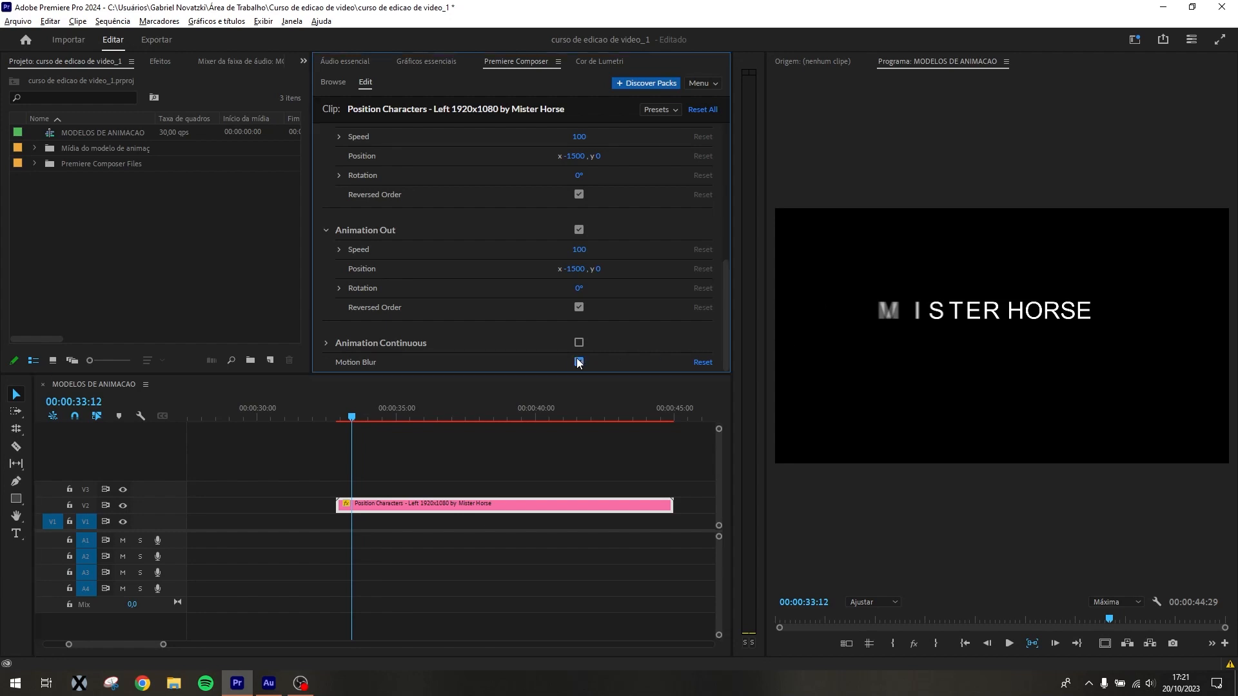
{"action": "left_click", "coordinate": [578, 362]}
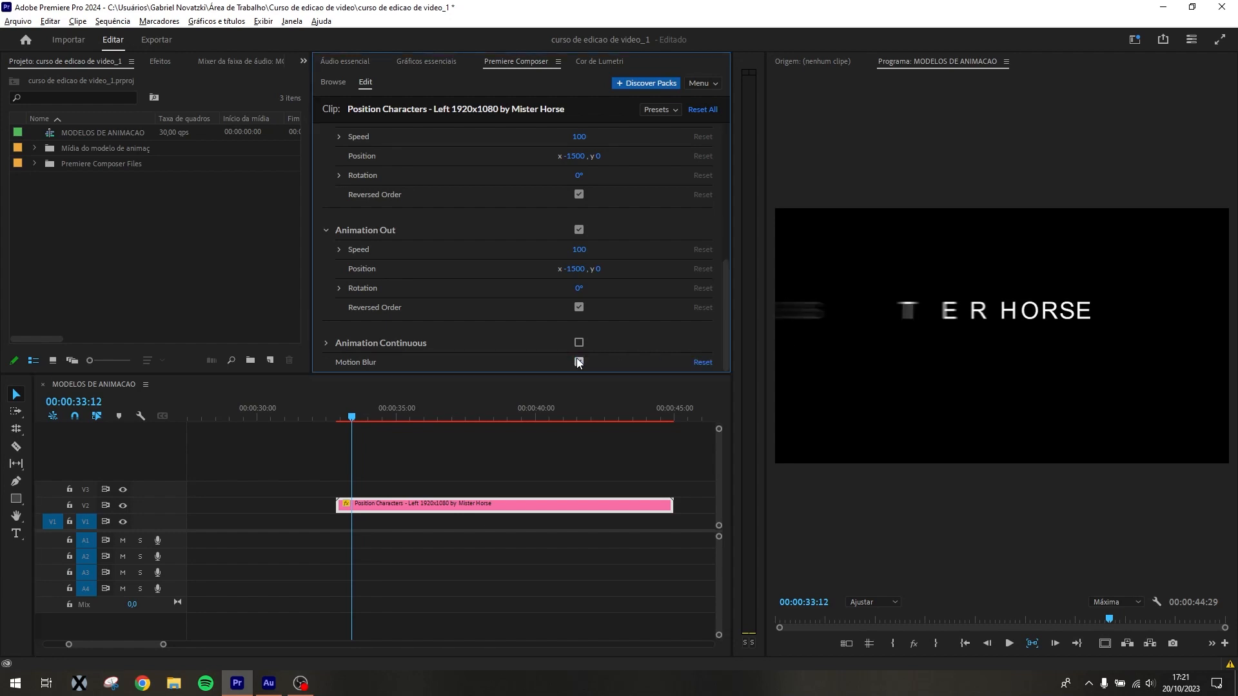
{"action": "left_click", "coordinate": [577, 362]}
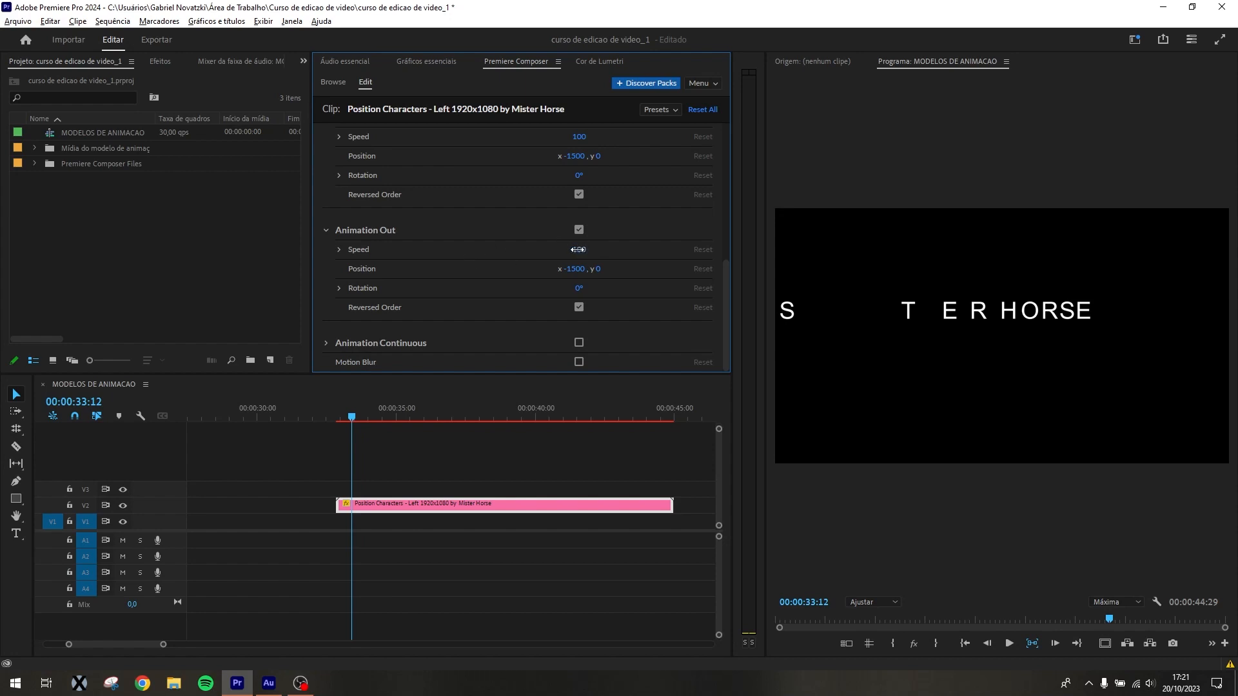
Set the Position Characters clip's Animation Out rotation to 82° and its position y to 389
{"action": "left_click_drag", "start_coordinate": [580, 286], "coordinate": [599, 289]}
{"action": "left_click_drag", "start_coordinate": [647, 405], "coordinate": [661, 409]}
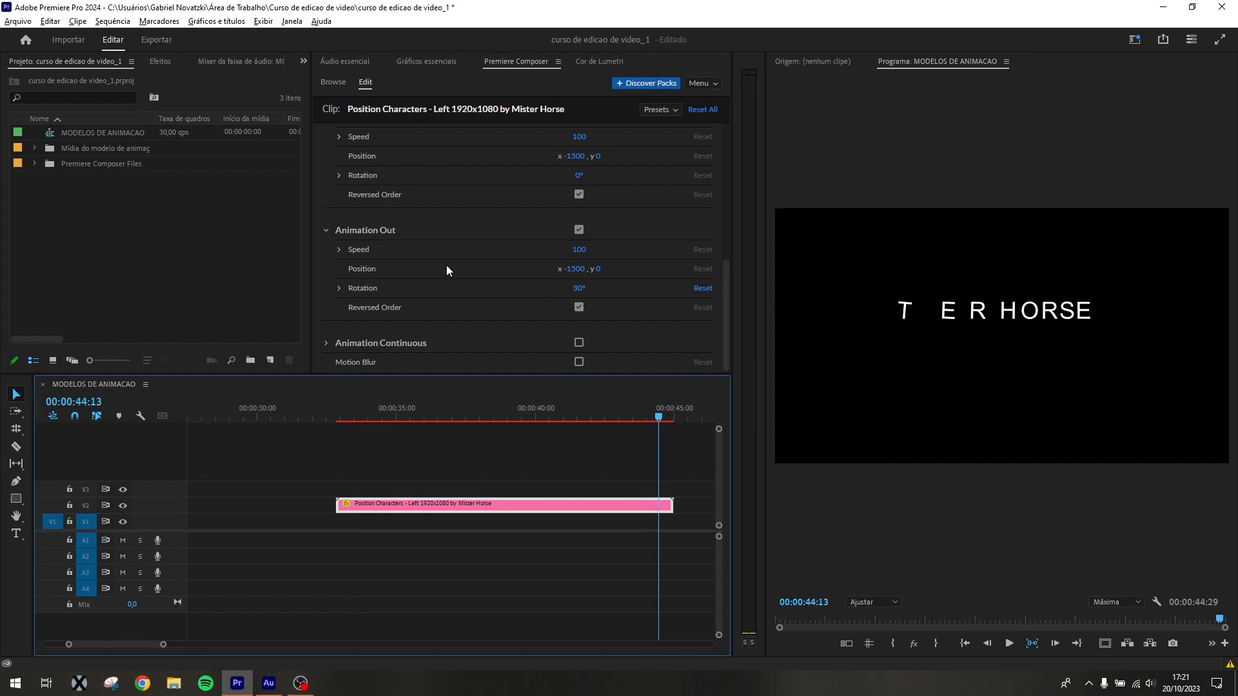
{"action": "left_click_drag", "start_coordinate": [574, 285], "coordinate": [784, 312]}
{"action": "left_click_drag", "start_coordinate": [658, 410], "coordinate": [356, 410]}
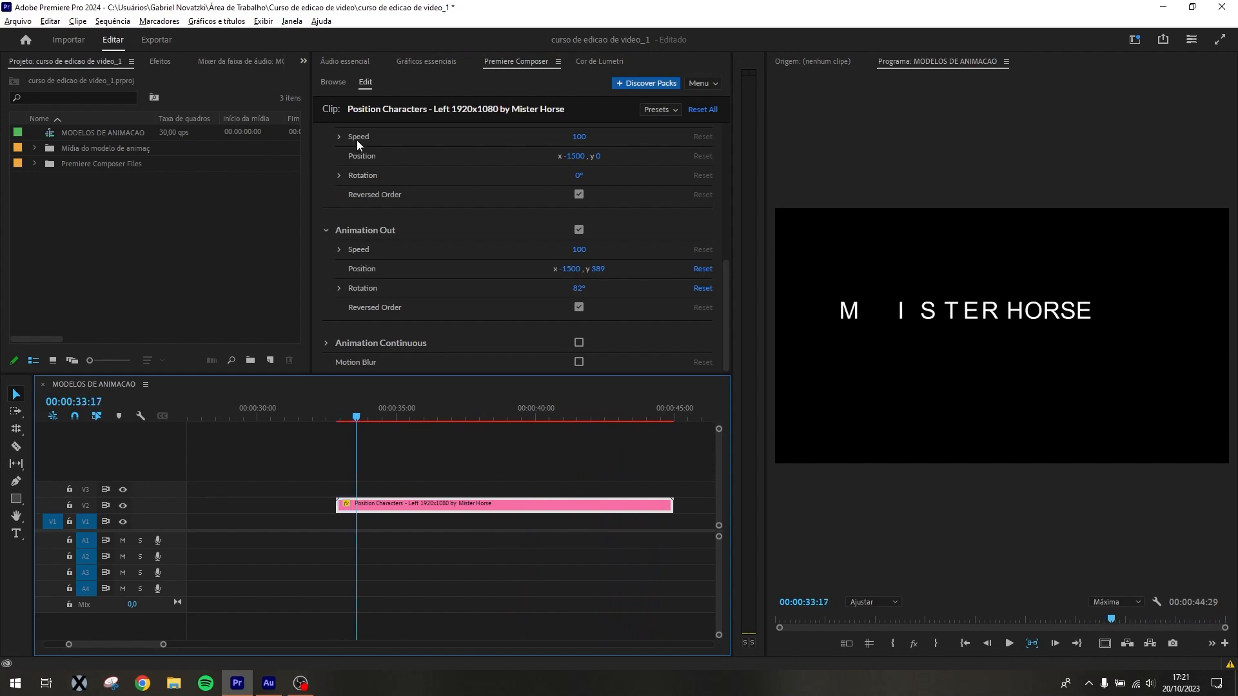
Browse the Starter Pack's Text Presets and examine the fade, position and rotate animations
{"action": "left_click", "coordinate": [342, 82]}
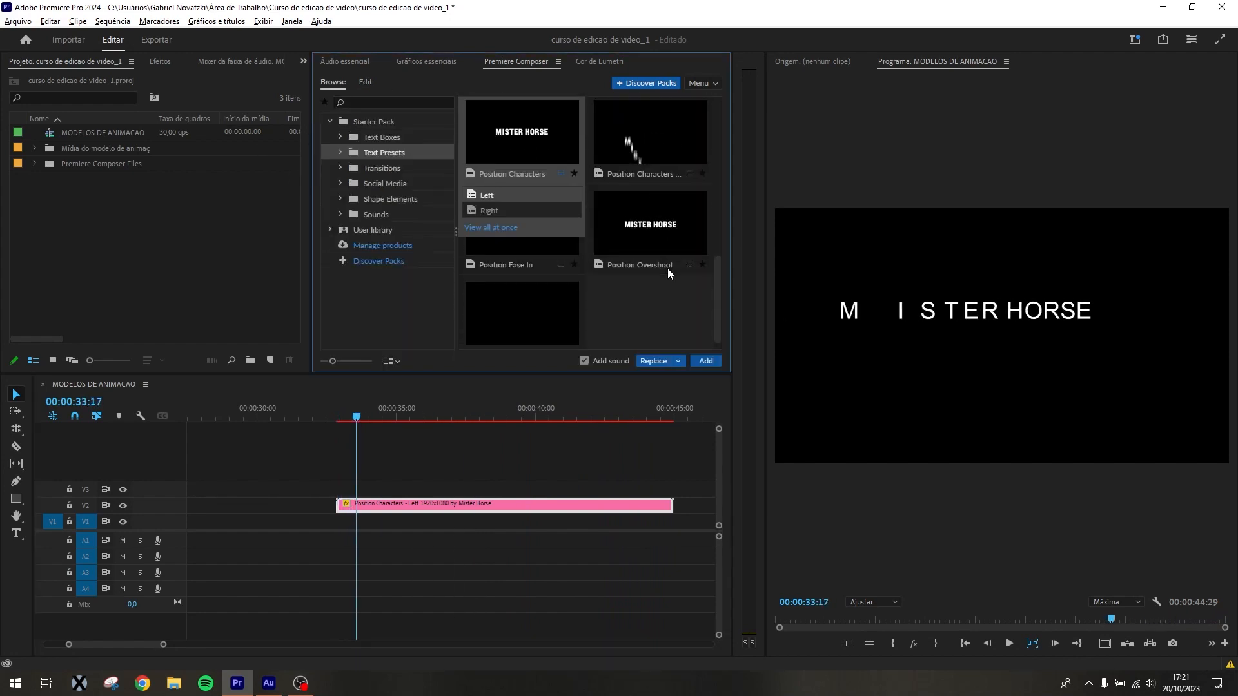
{"action": "scroll", "coordinate": [493, 305], "scroll_direction": "up", "scroll_amount": 5}
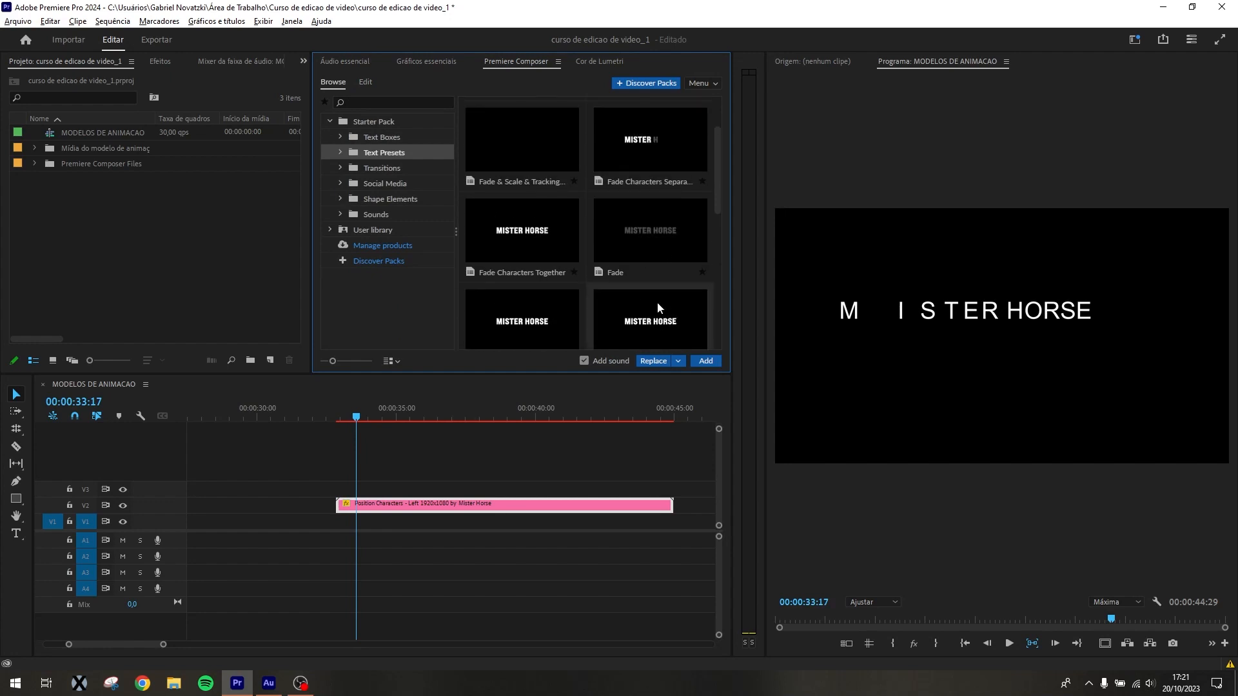
{"action": "scroll", "coordinate": [657, 307], "scroll_direction": "down", "scroll_amount": 2}
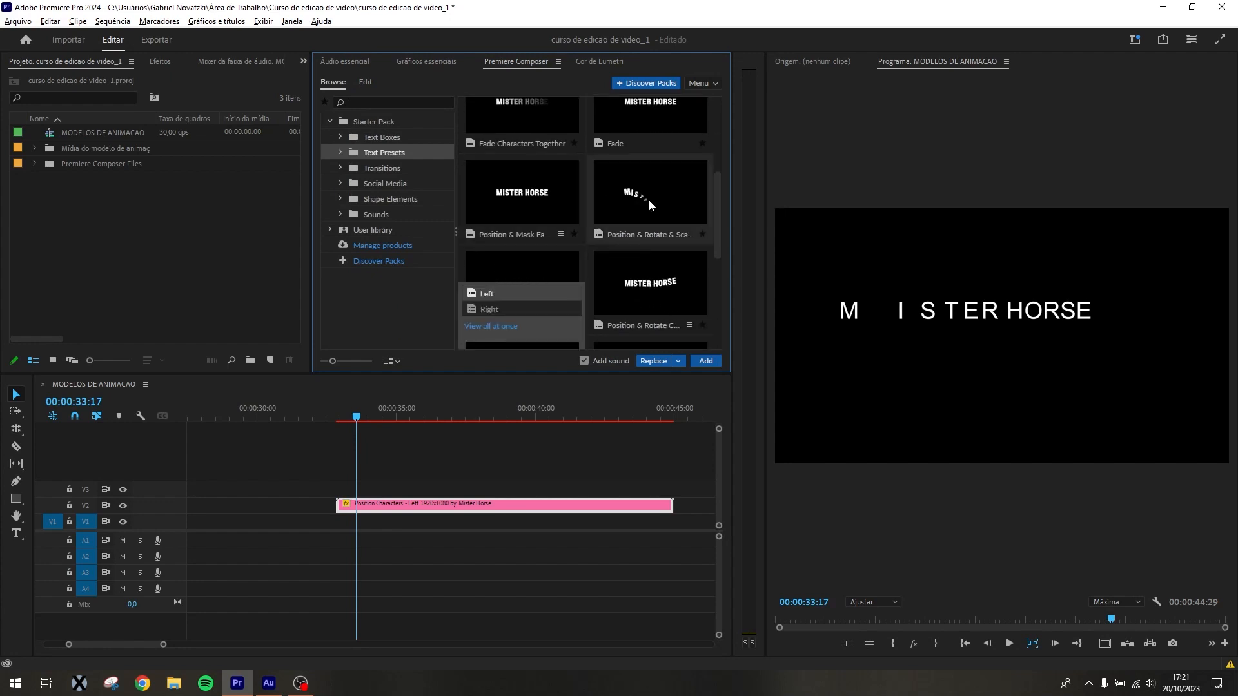
{"action": "scroll", "coordinate": [664, 204], "scroll_direction": "down", "scroll_amount": 4}
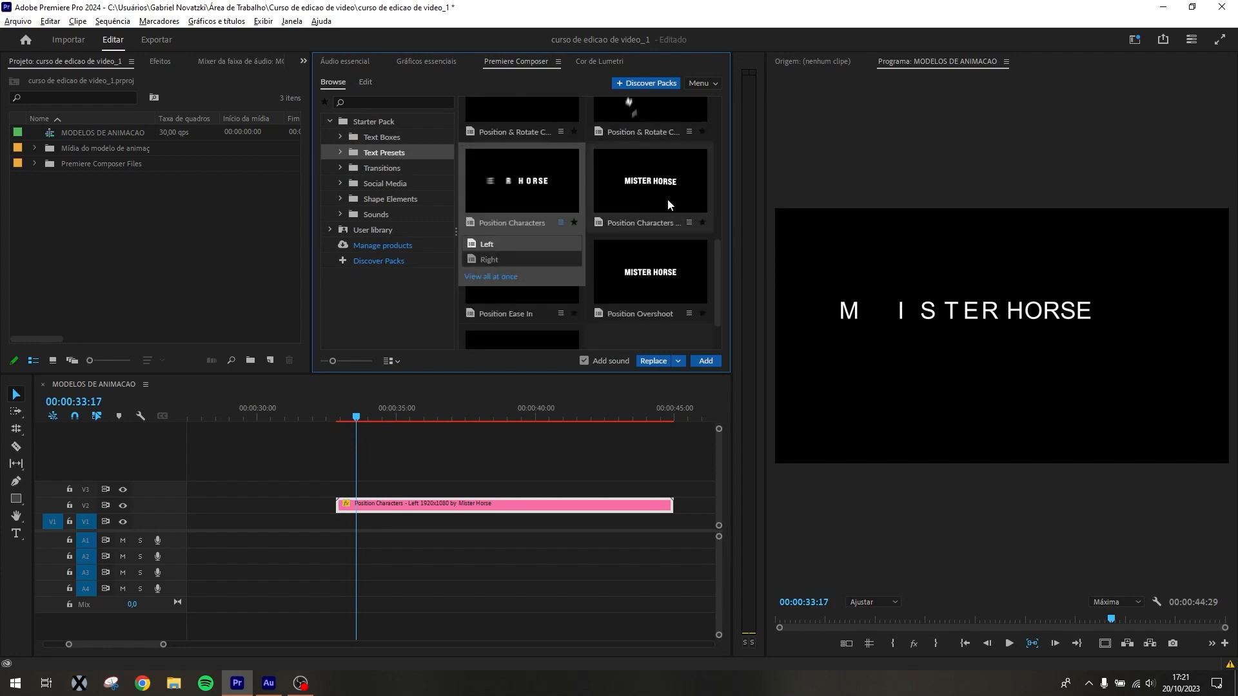
{"action": "scroll", "coordinate": [674, 205], "scroll_direction": "up", "scroll_amount": 5}
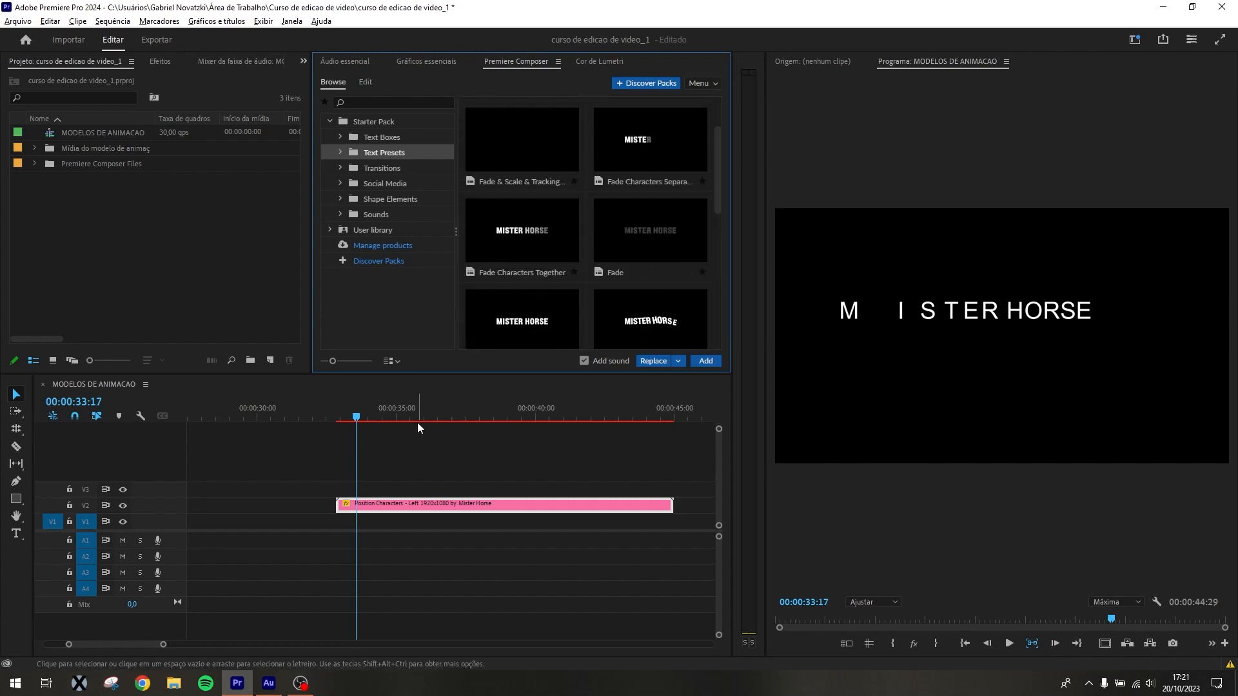
Browse the Starter Pack's Transitions and examine the direction options of the Diagonal Stripes 2-color transition
{"action": "left_click", "coordinate": [387, 167]}
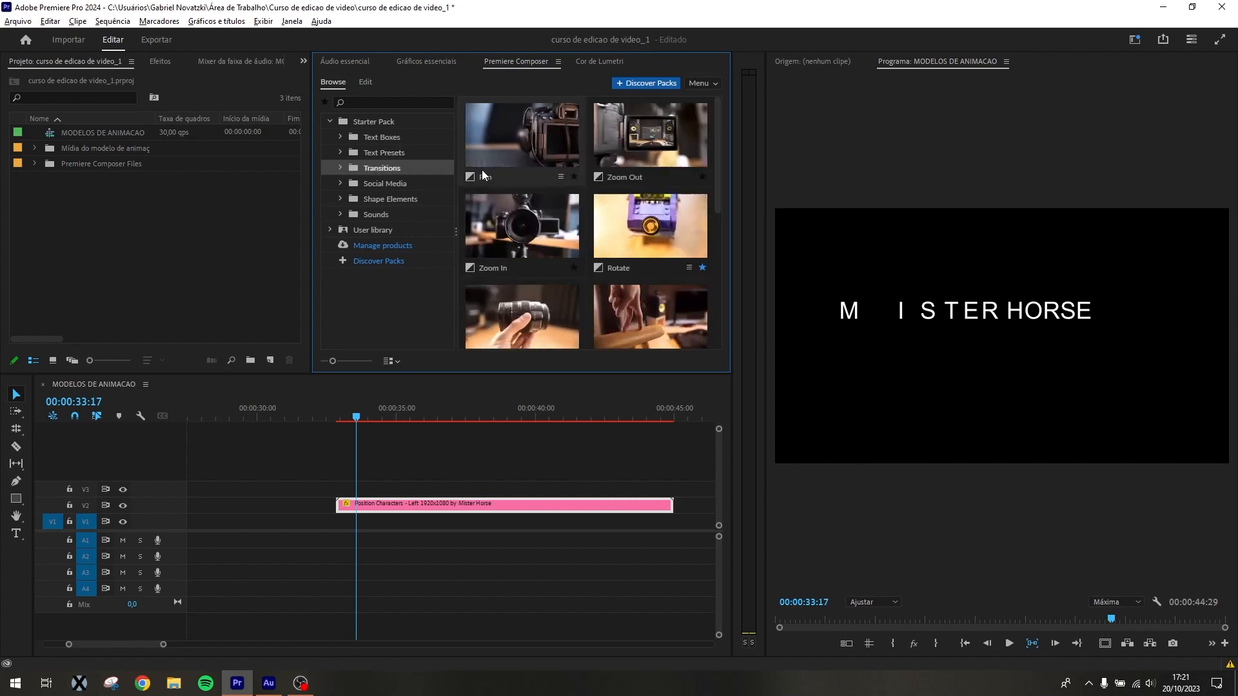
{"action": "scroll", "coordinate": [638, 224], "scroll_direction": "down", "scroll_amount": 4}
{"action": "scroll", "coordinate": [669, 264], "scroll_direction": "up", "scroll_amount": 4}
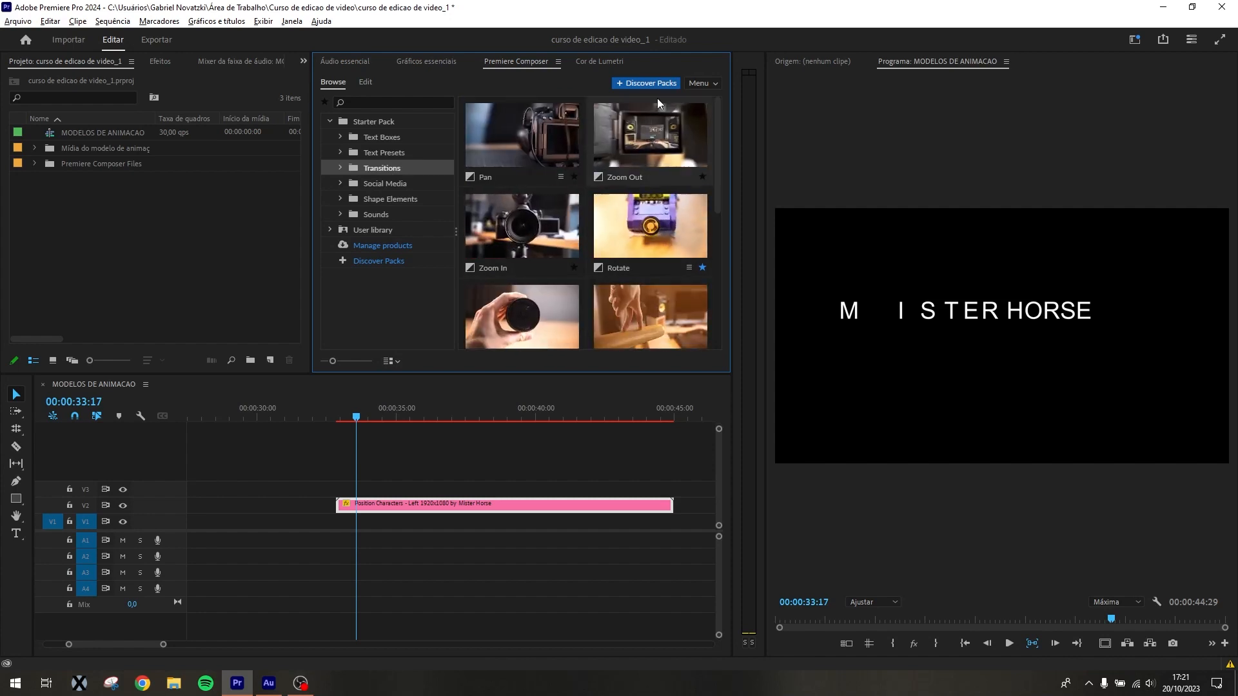
{"action": "scroll", "coordinate": [606, 227], "scroll_direction": "down", "scroll_amount": 5}
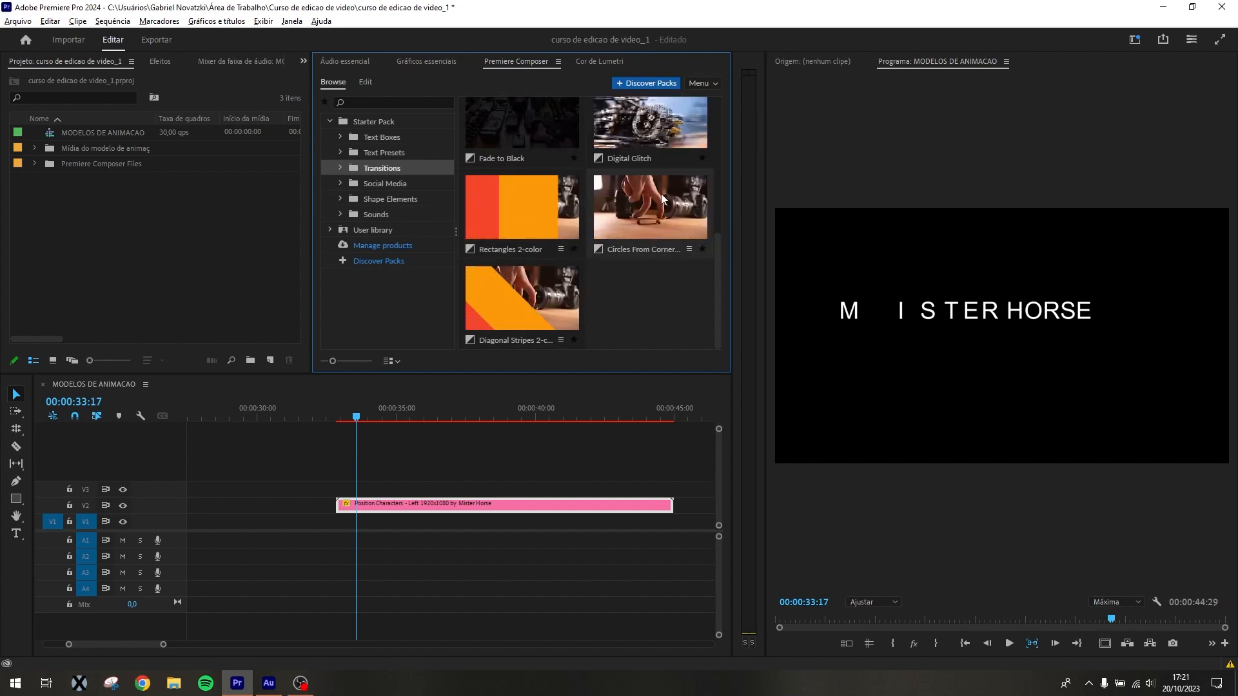
{"action": "left_click", "coordinate": [537, 310]}
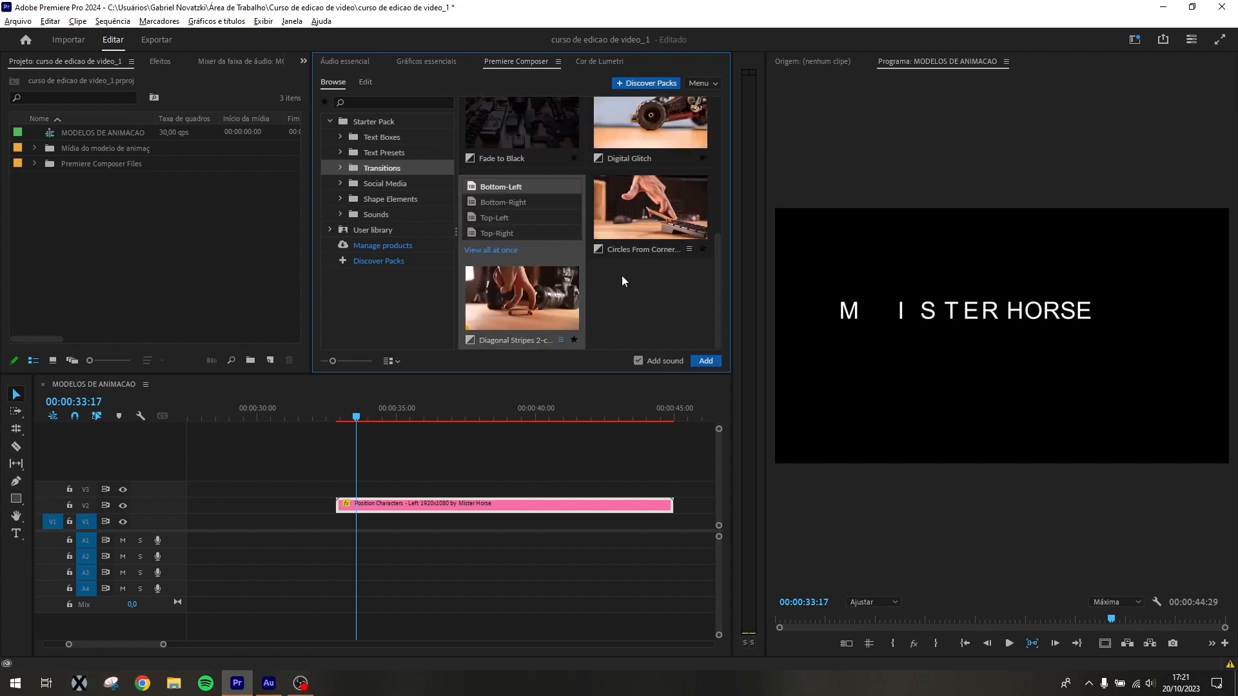
Place the Top version of the Rectangles 2-color transition, without sound, on V2 after the Position Characters clip
{"action": "left_click", "coordinate": [505, 195]}
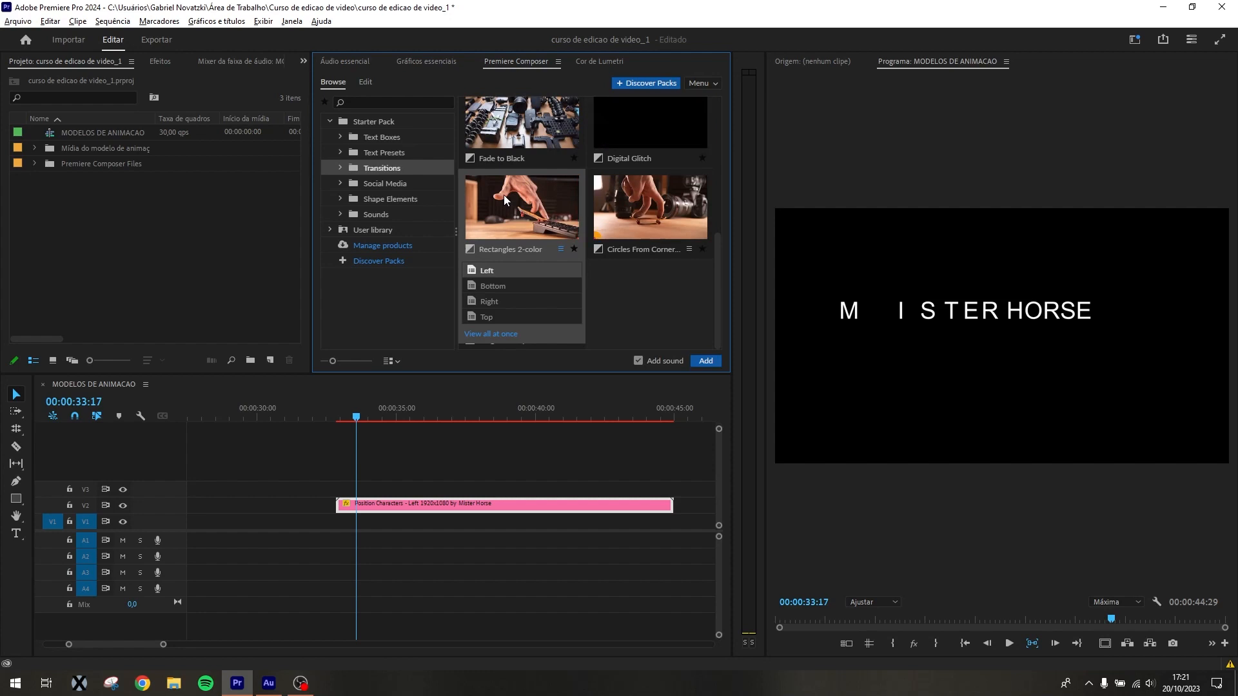
{"action": "left_click", "coordinate": [497, 292]}
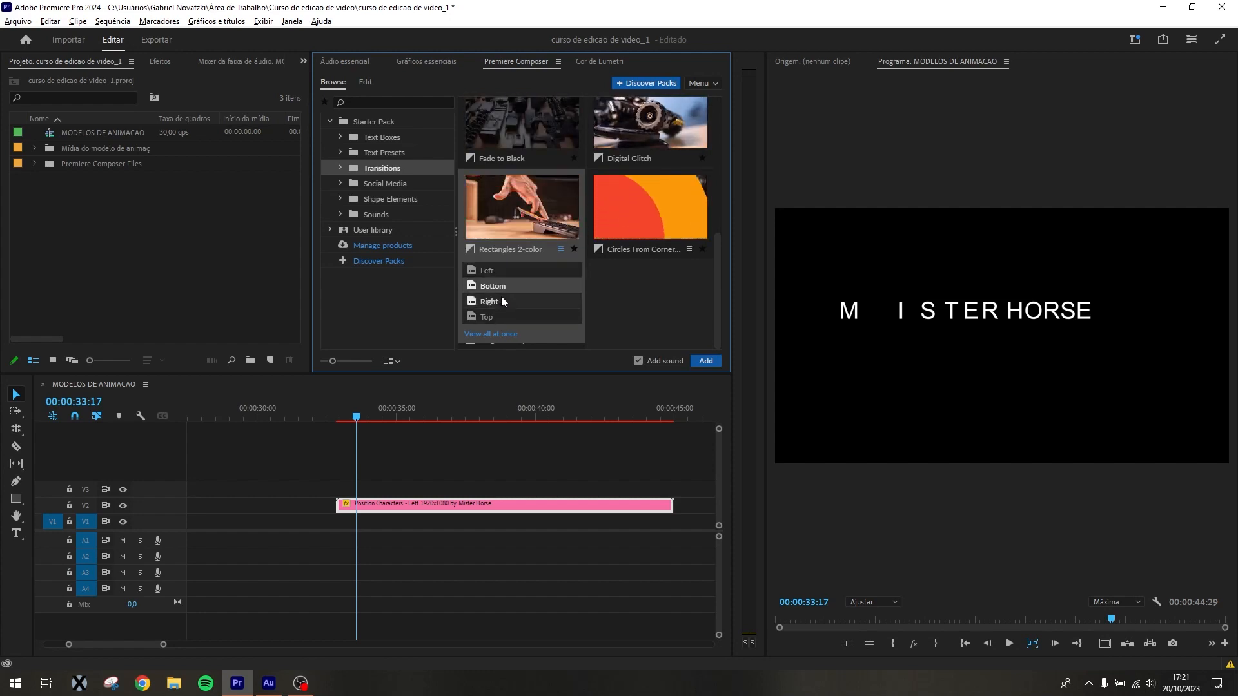
{"action": "left_click", "coordinate": [502, 301]}
{"action": "left_click", "coordinate": [639, 361]}
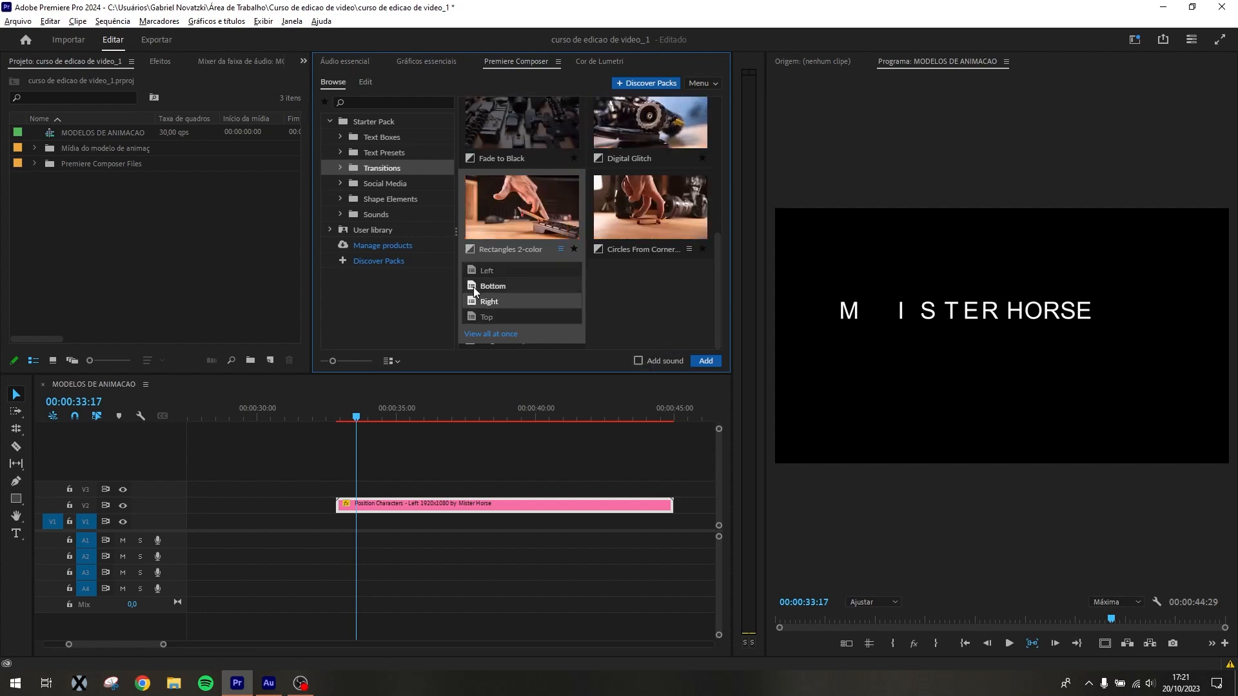
{"action": "left_click", "coordinate": [492, 315]}
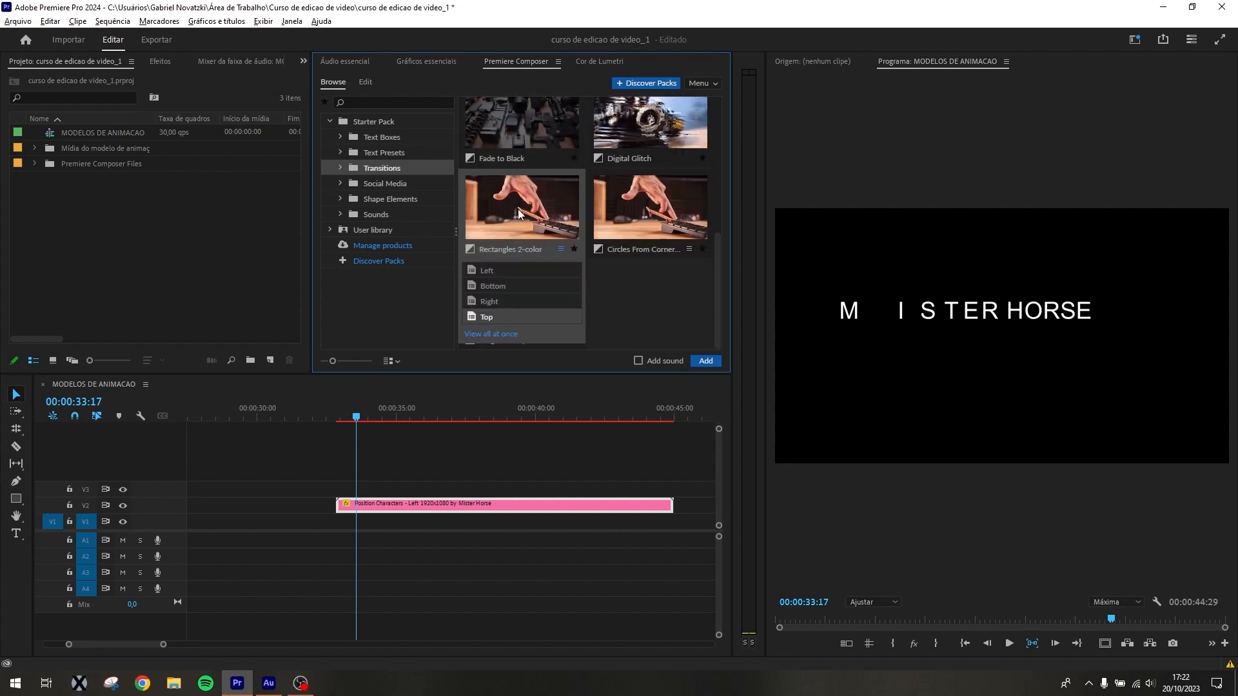
{"action": "left_click", "coordinate": [485, 272]}
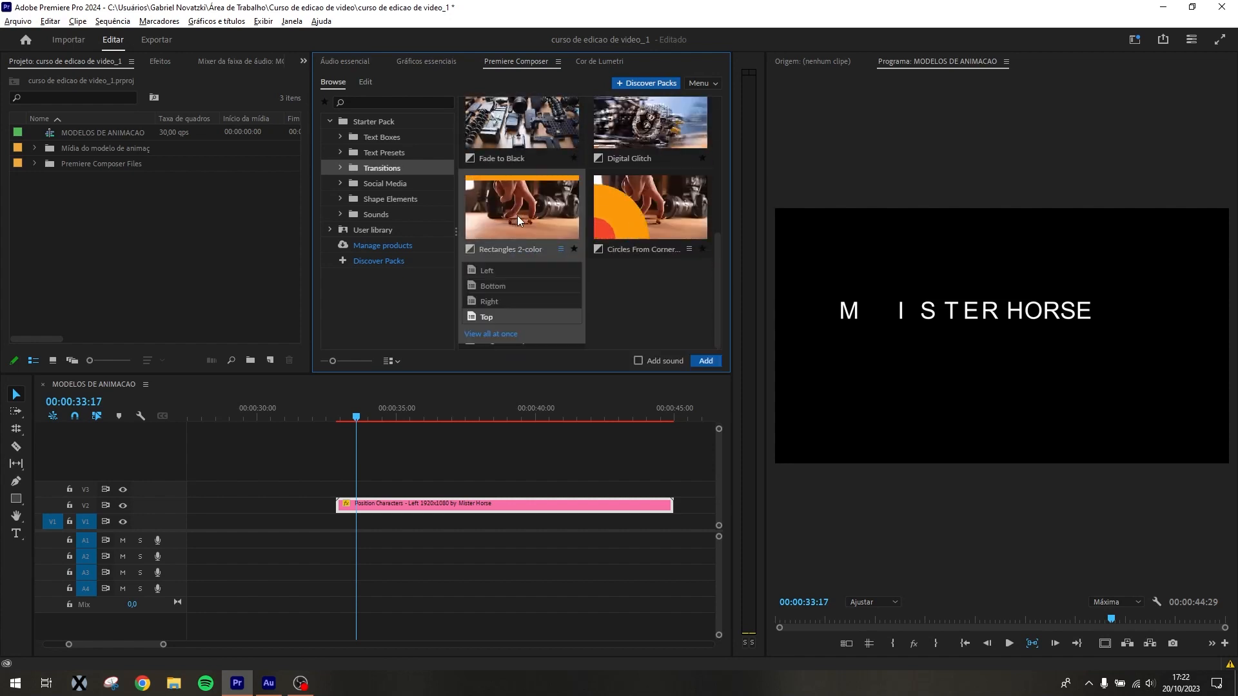
{"action": "left_click", "coordinate": [491, 287]}
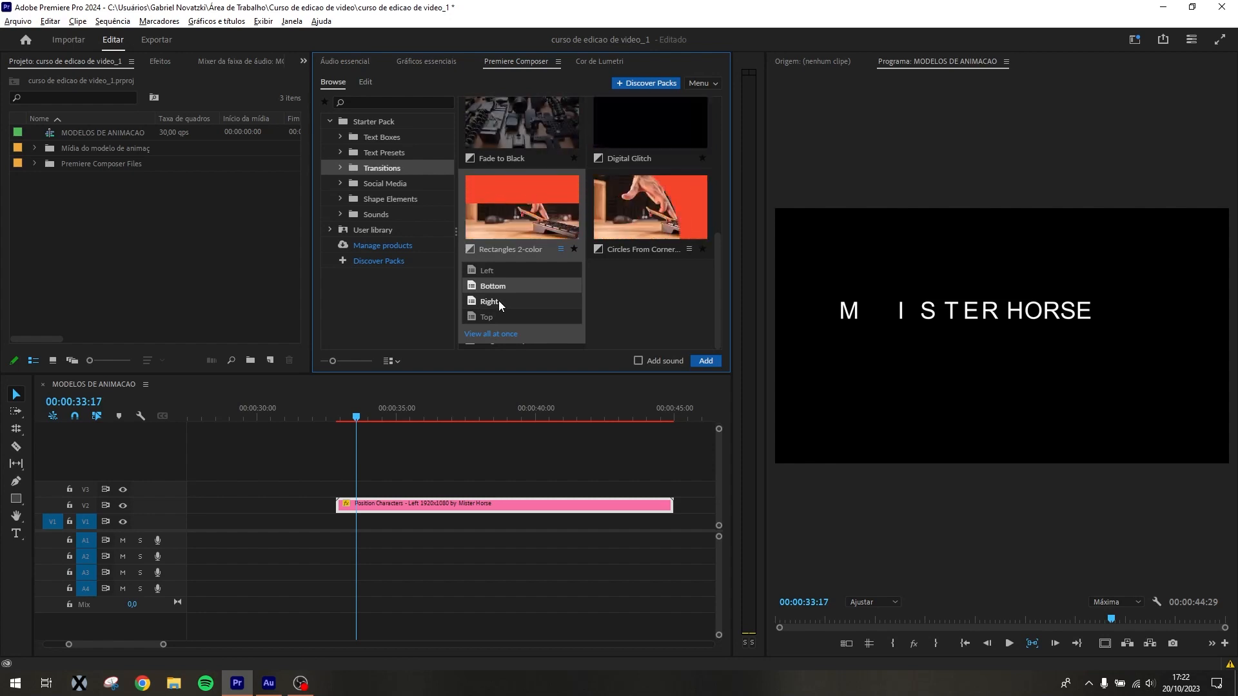
{"action": "left_click", "coordinate": [501, 312]}
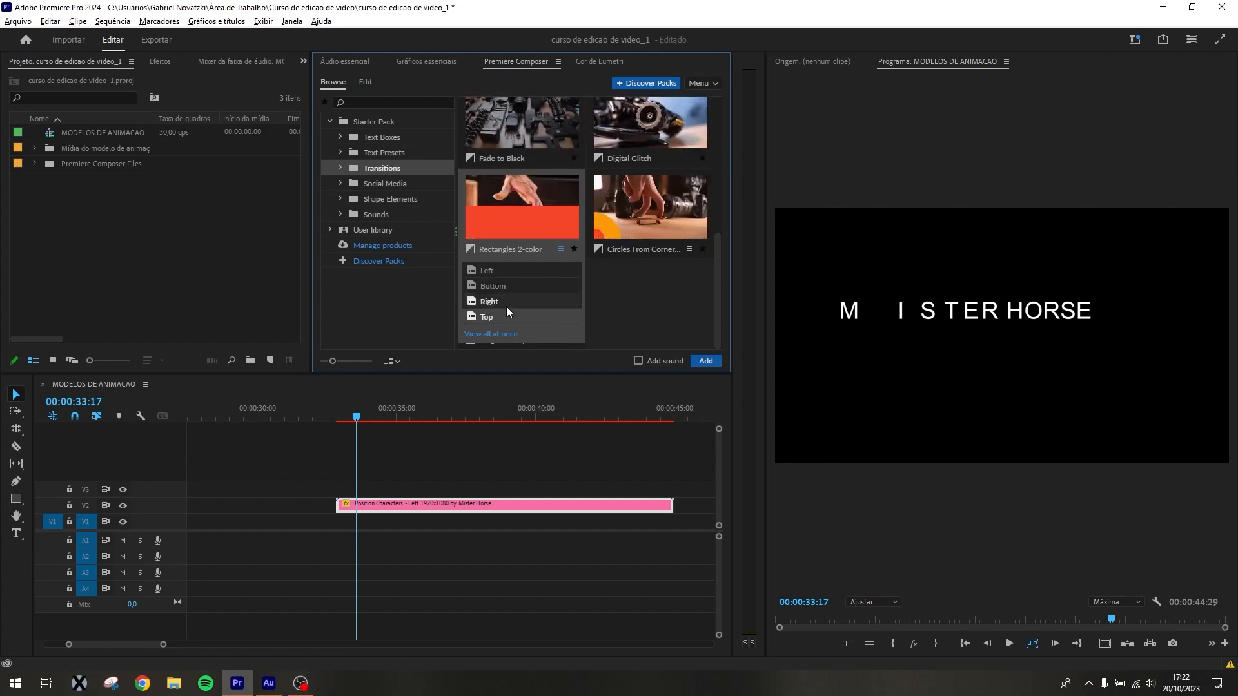
{"action": "left_click_drag", "start_coordinate": [521, 210], "coordinate": [713, 504]}
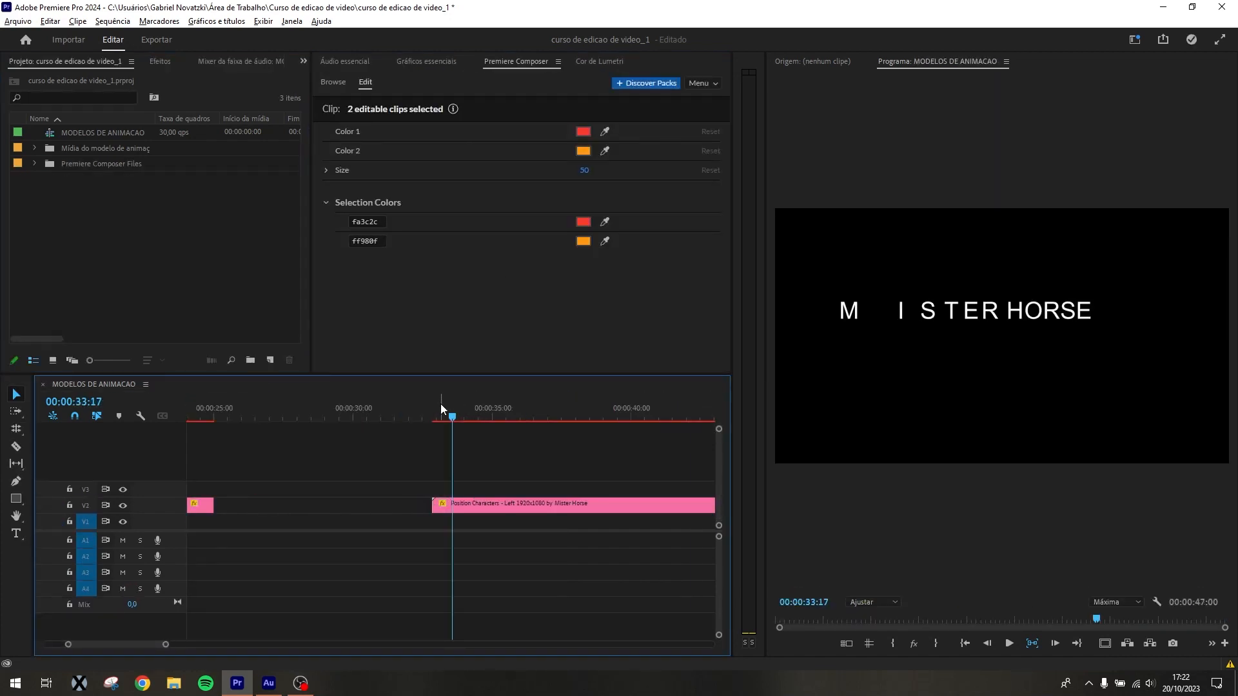
Locate the Rectangles 2-color transition in the sequence and preview its animation up to 00:00:46:06
{"action": "left_click", "coordinate": [441, 408]}
{"action": "key", "text": "minus"}
{"action": "key", "text": "minus"}
{"action": "key", "text": "minus"}
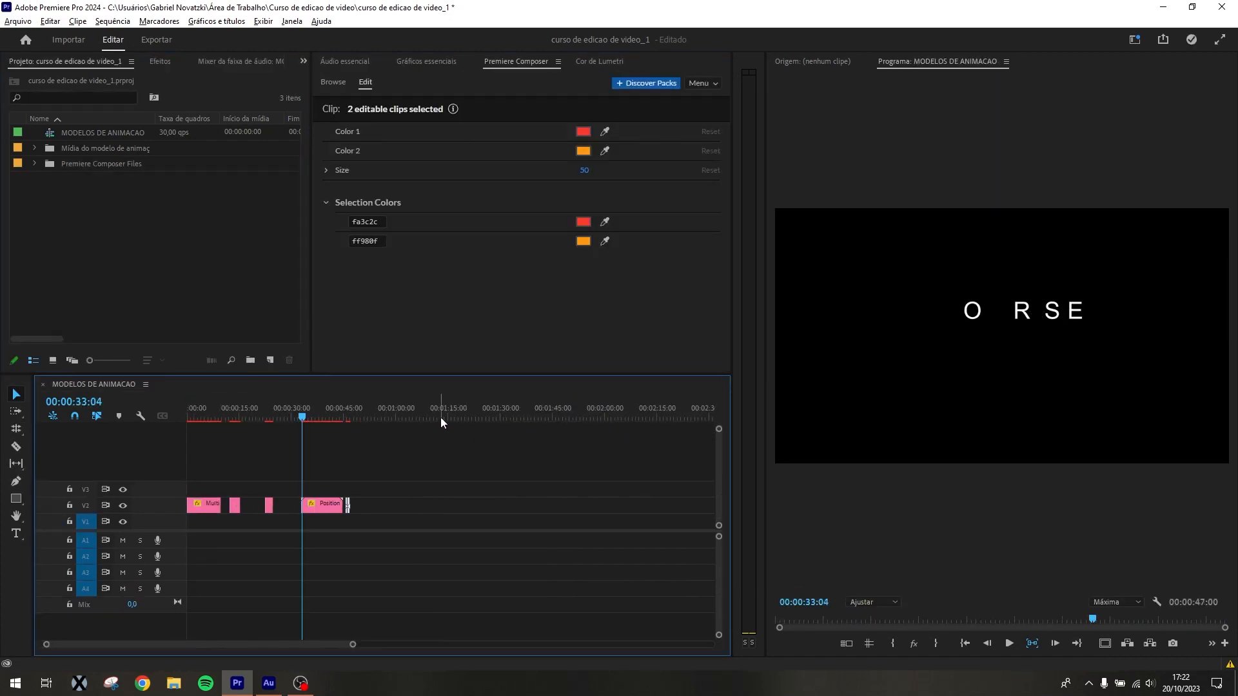
{"action": "left_click_drag", "start_coordinate": [339, 408], "coordinate": [348, 409]}
{"action": "key", "text": "equal"}
{"action": "key", "text": "equal"}
{"action": "key", "text": "equal"}
{"action": "key", "text": "equal"}
{"action": "key", "text": "equal"}
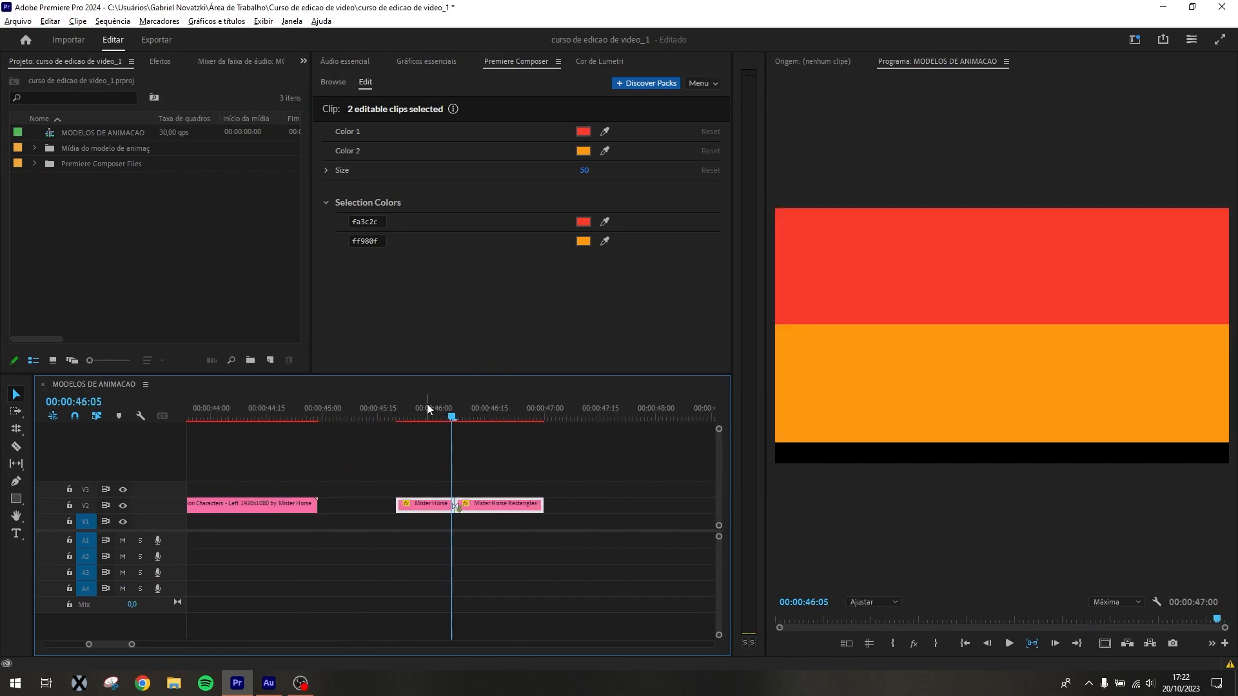
{"action": "left_click_drag", "start_coordinate": [427, 403], "coordinate": [456, 409]}
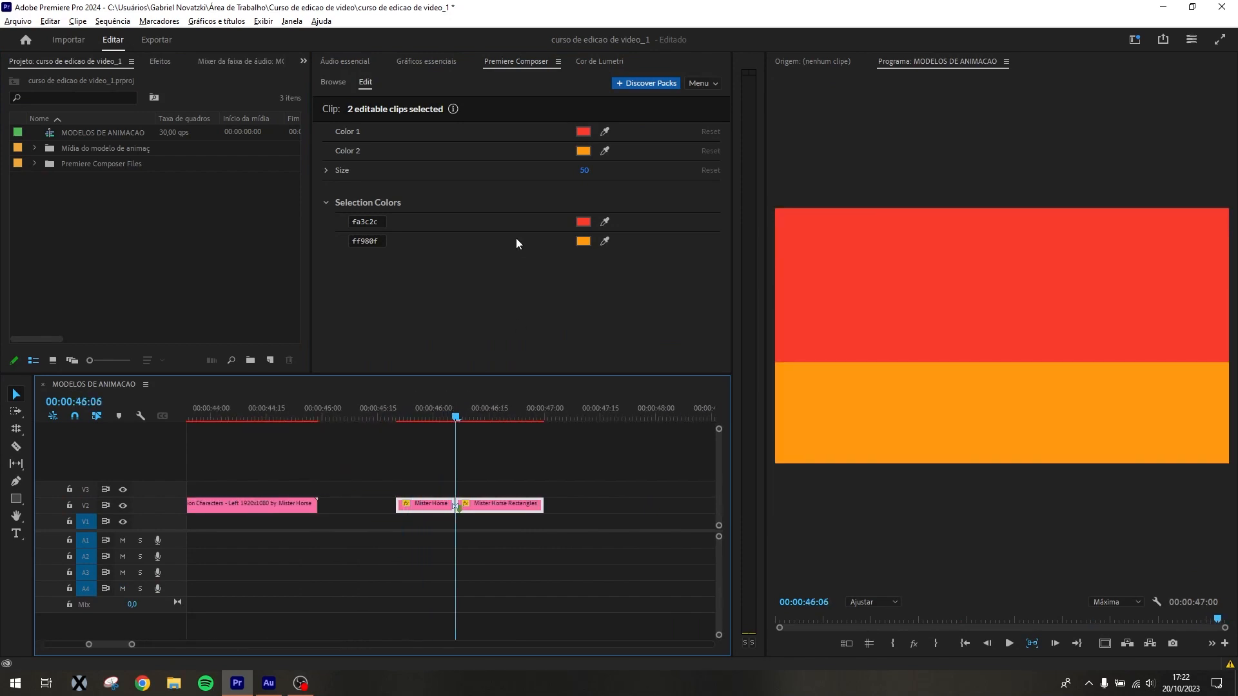
Recolor the Rectangles 2-color transition with Color 1 as dark red 3e100c and Color 2 as beige f0d9b9
{"action": "left_click", "coordinate": [583, 131]}
{"action": "left_click", "coordinate": [557, 153]}
{"action": "left_click", "coordinate": [497, 326]}
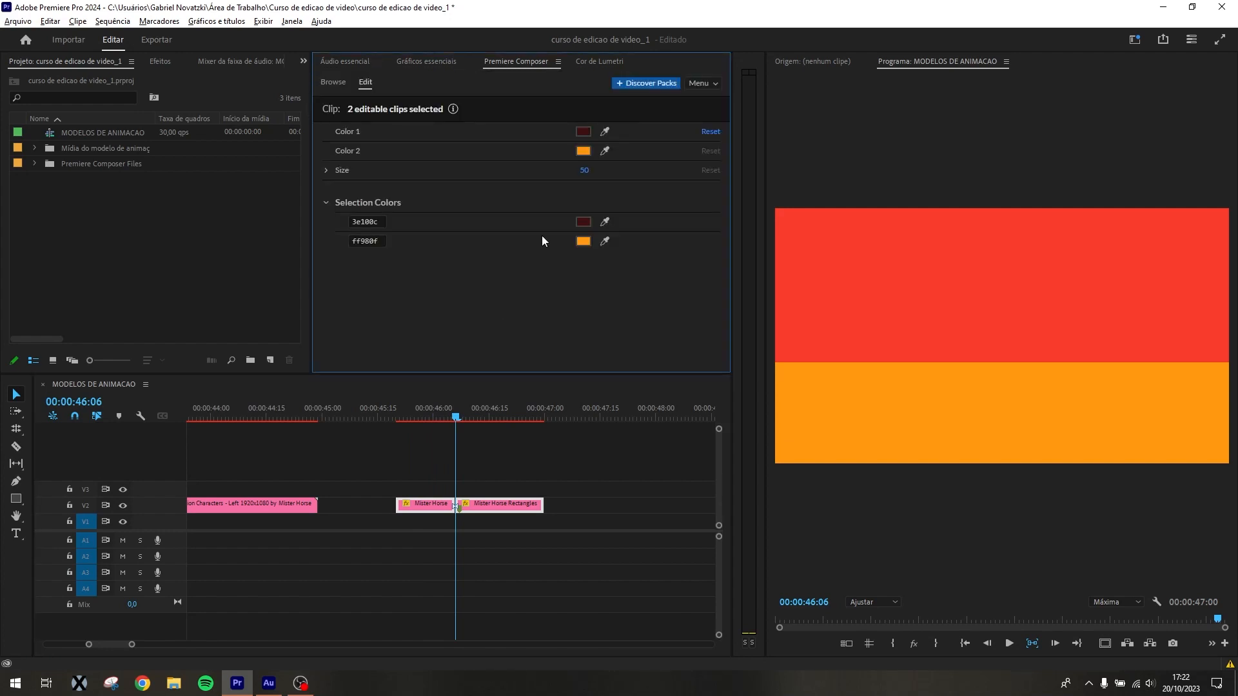
{"action": "left_click", "coordinate": [583, 241]}
{"action": "left_click", "coordinate": [465, 265]}
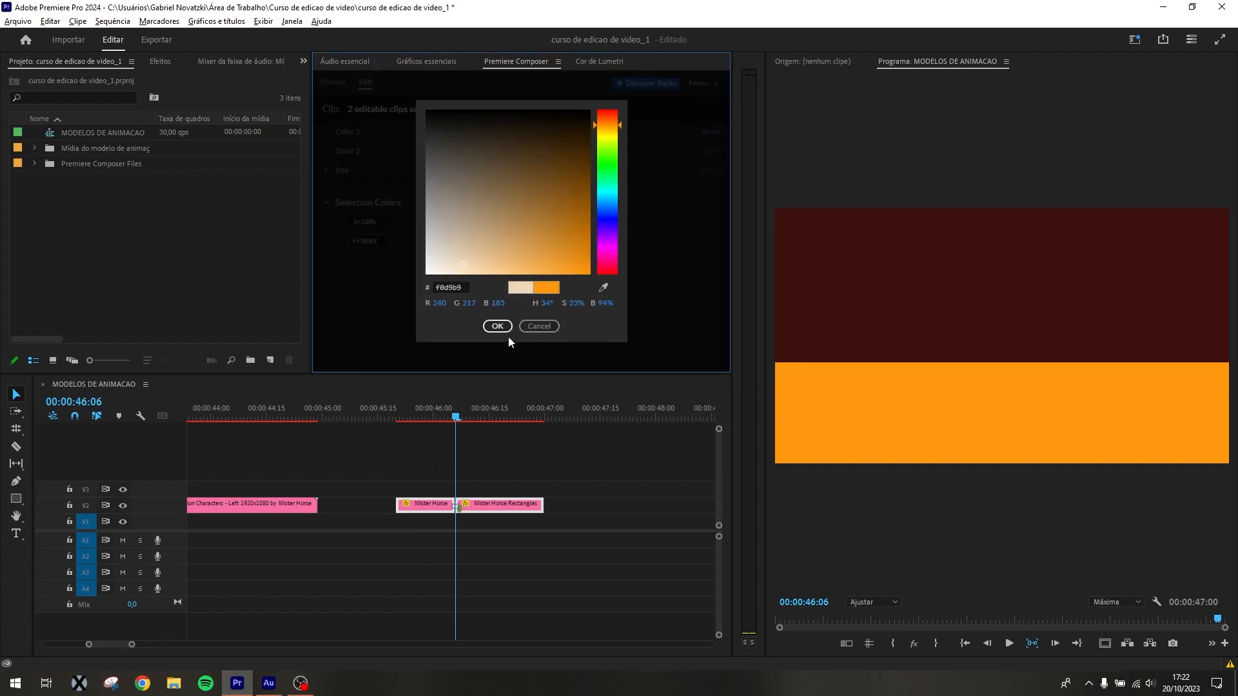
{"action": "left_click", "coordinate": [508, 330]}
Preview the recolored transition, and lengthen it to run from about 00:00:45:15 to 00:00:47:23
{"action": "mouse_move", "coordinate": [456, 418]}
{"action": "left_mouse_down"}
{"action": "mouse_move", "coordinate": [409, 417]}
{"action": "mouse_move", "coordinate": [474, 419]}
{"action": "left_mouse_up"}
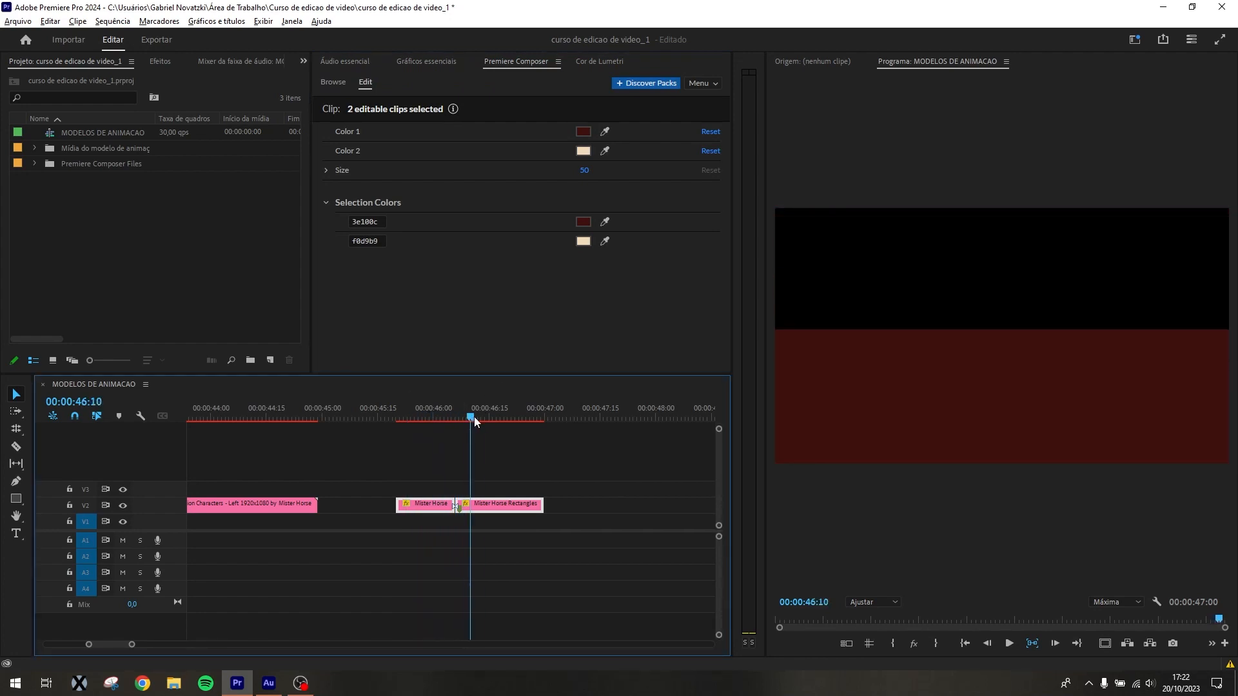
{"action": "left_click", "coordinate": [588, 514]}
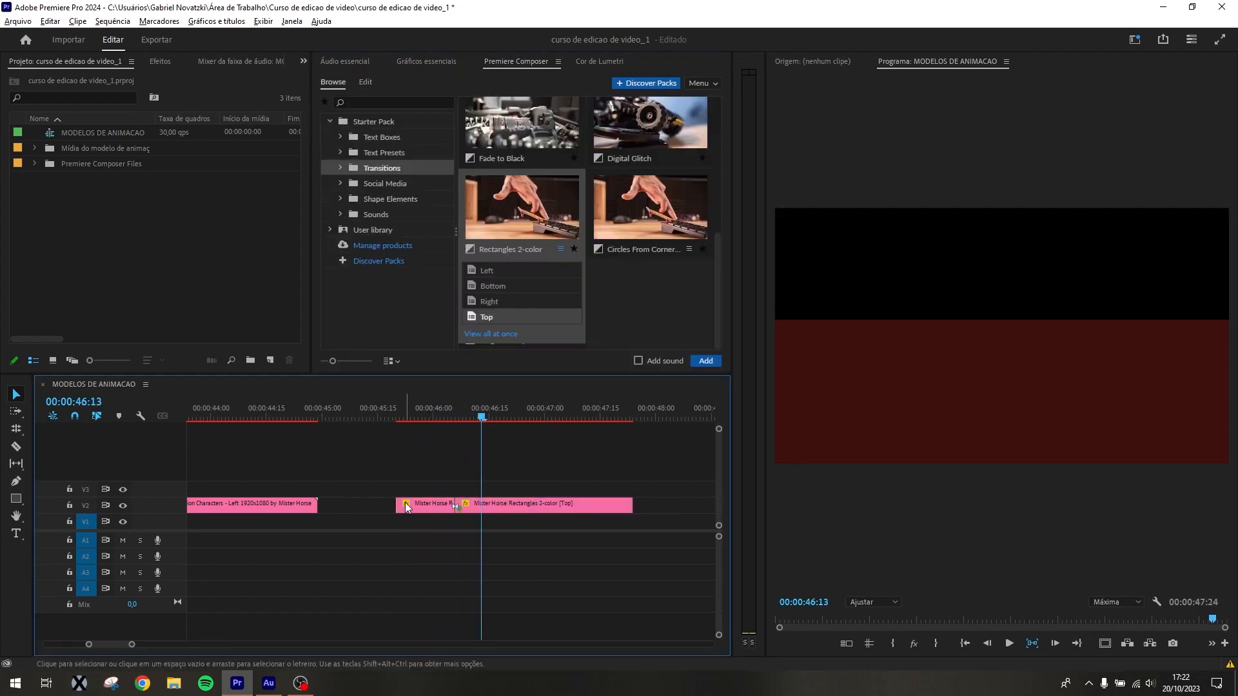
{"action": "left_click_drag", "start_coordinate": [407, 507], "coordinate": [388, 506]}
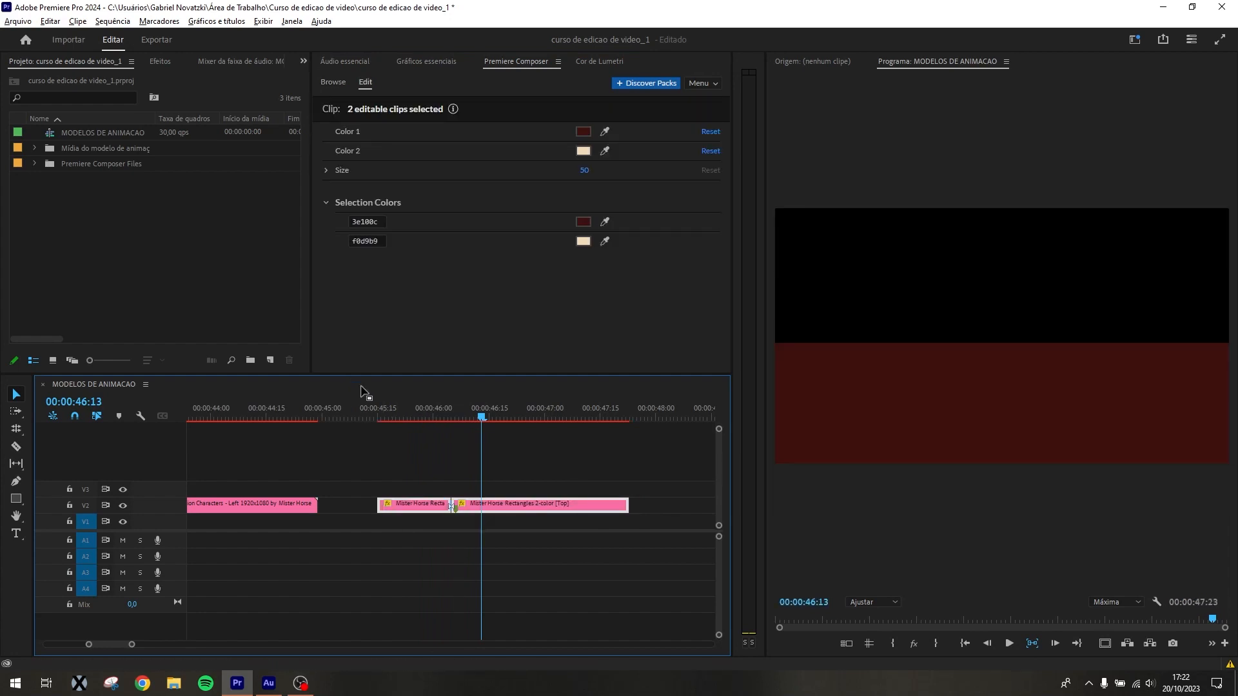
Preview the recolored Rectangles 2-color transition and bring the playhead to 00:00:48:00
{"action": "left_click", "coordinate": [372, 397]}
{"action": "left_click", "coordinate": [452, 397]}
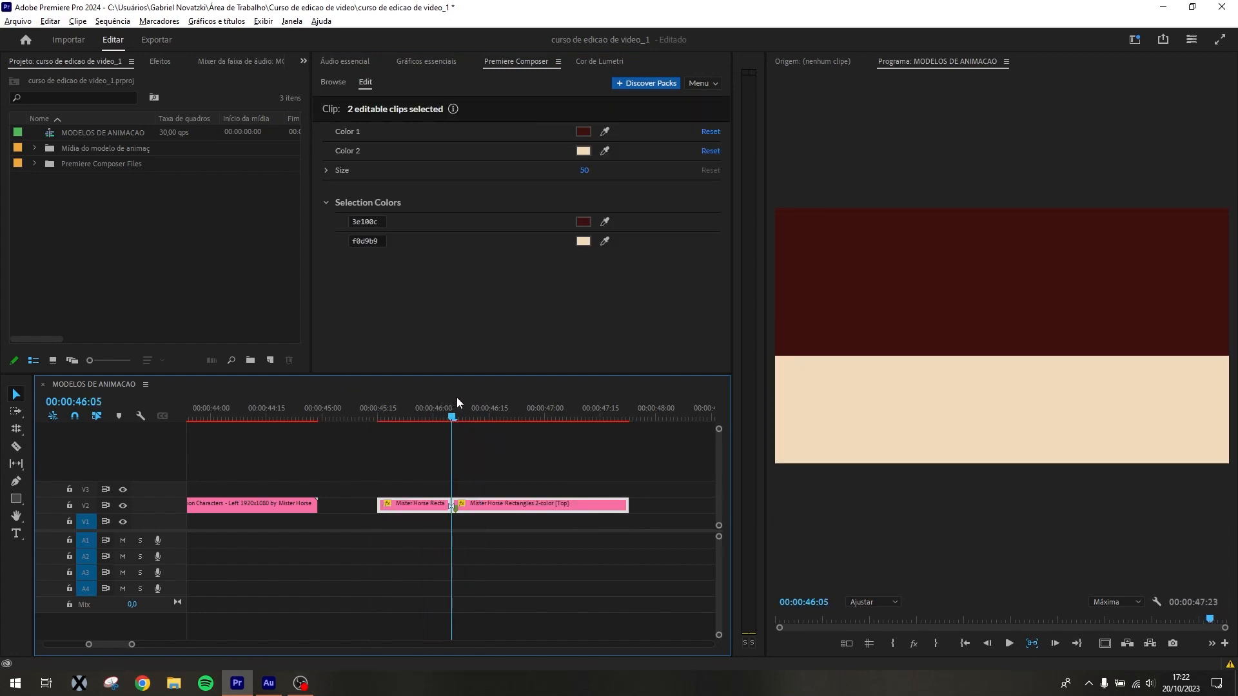
{"action": "left_click_drag", "start_coordinate": [456, 398], "coordinate": [659, 405]}
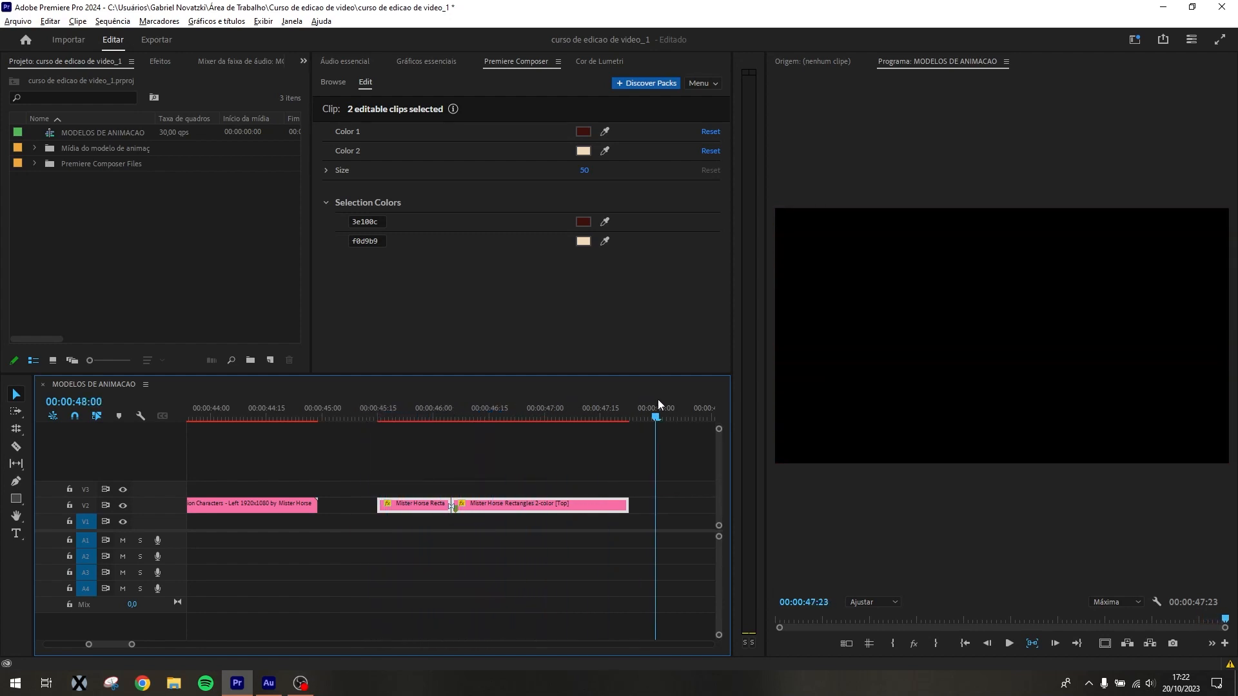
Browse the Starter Pack transitions and place Light Leak, without sound, on V2 at 00:00:48:00
{"action": "left_click", "coordinate": [332, 80]}
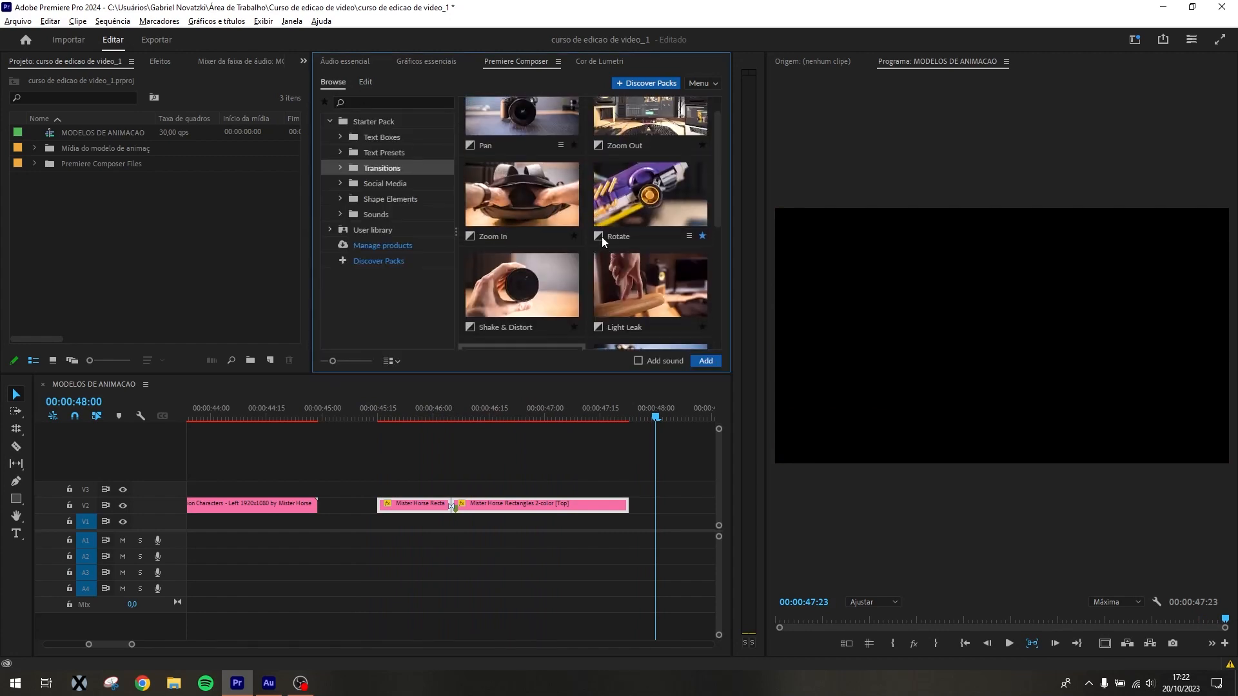
{"action": "mouse_move", "coordinate": [635, 223]}
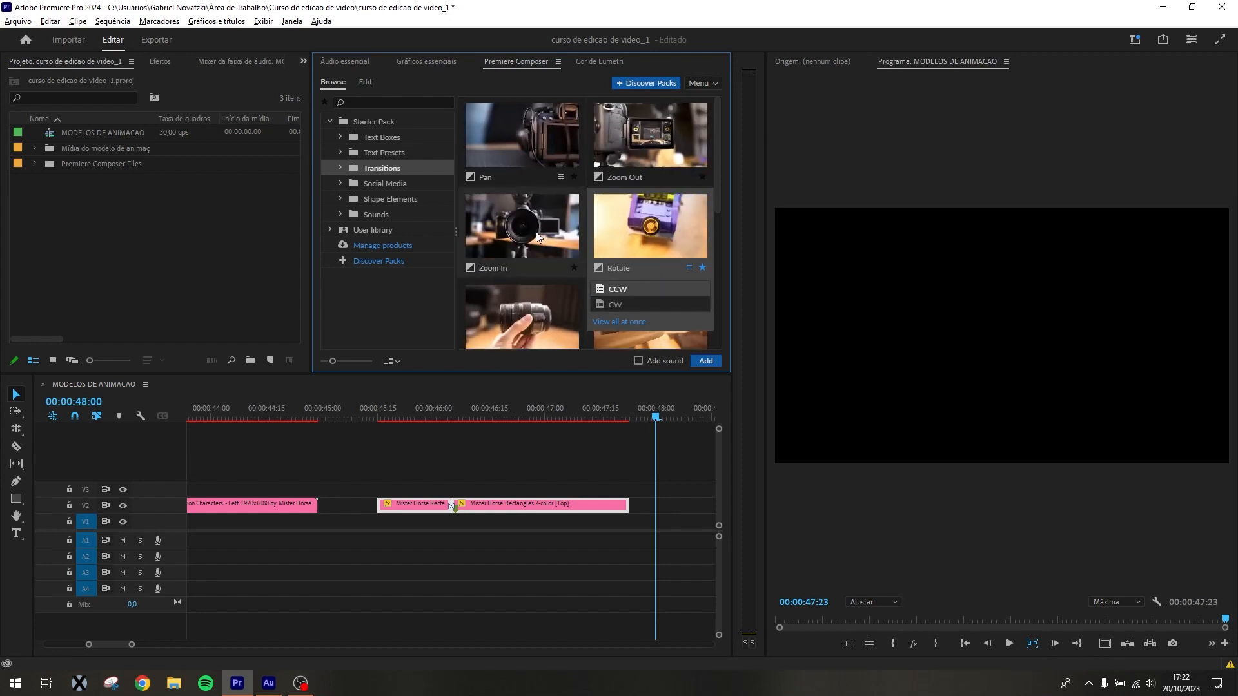
{"action": "mouse_move", "coordinate": [559, 176]}
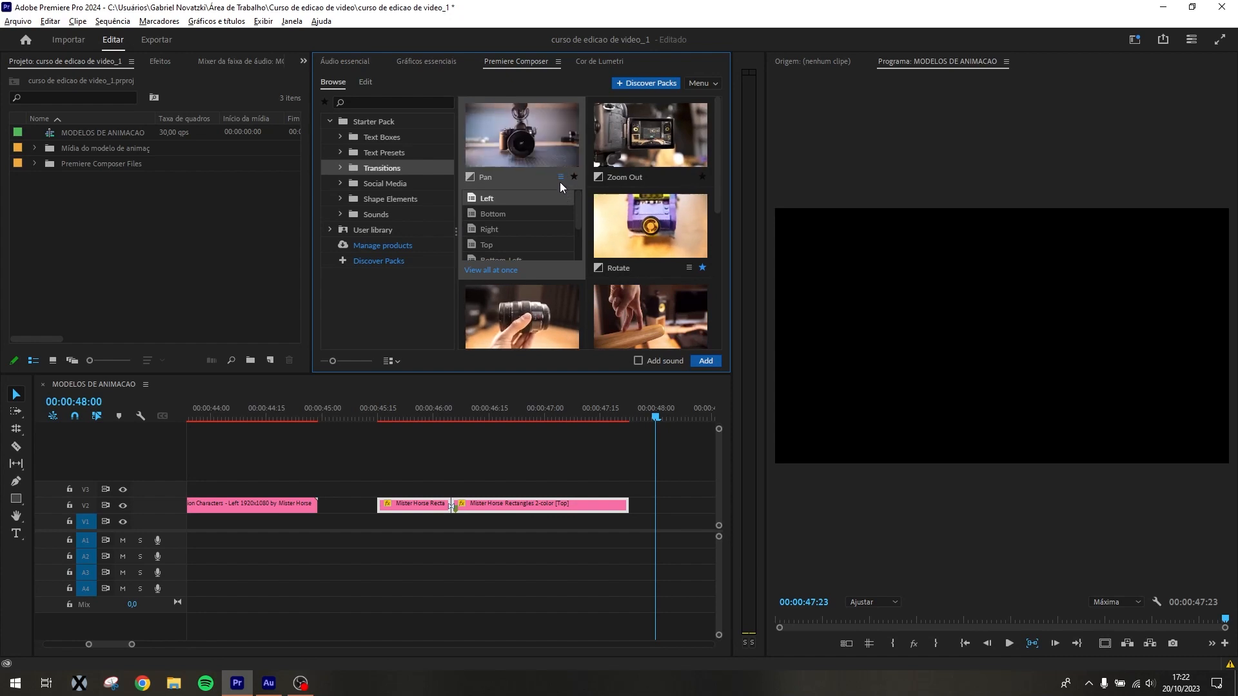
{"action": "scroll", "coordinate": [503, 229], "scroll_direction": "down", "scroll_amount": 3}
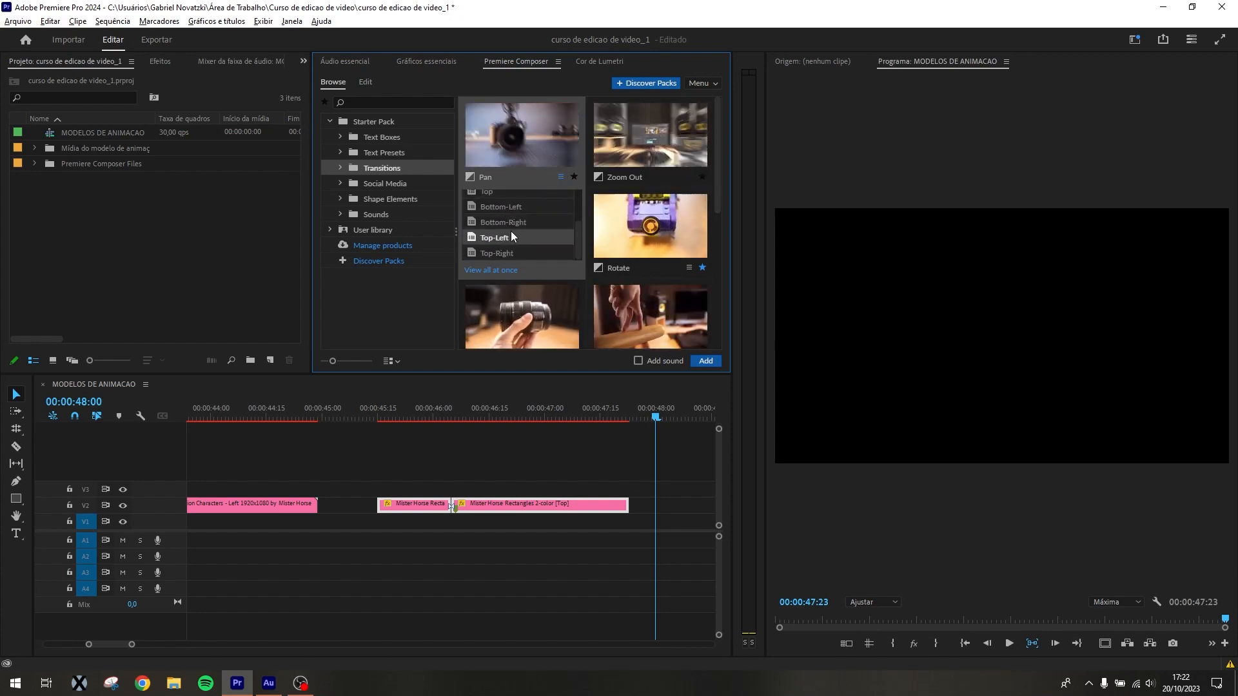
{"action": "scroll", "coordinate": [516, 216], "scroll_direction": "up", "scroll_amount": 3}
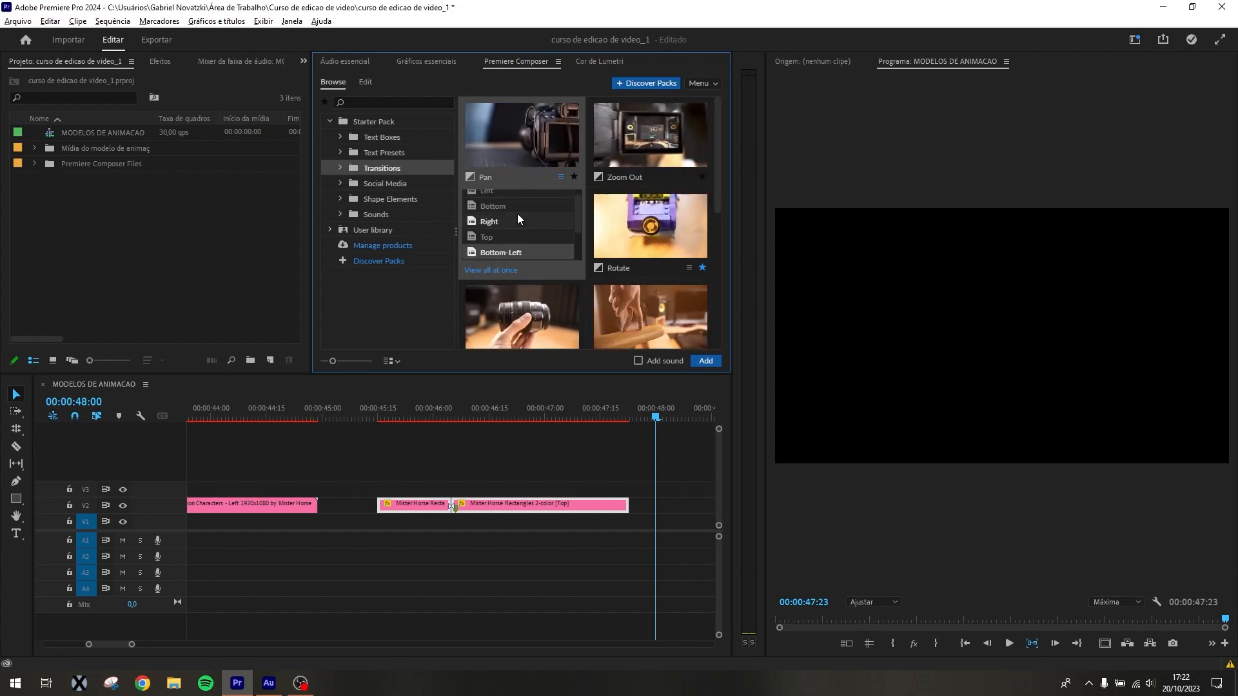
{"action": "scroll", "coordinate": [510, 225], "scroll_direction": "down", "scroll_amount": 3}
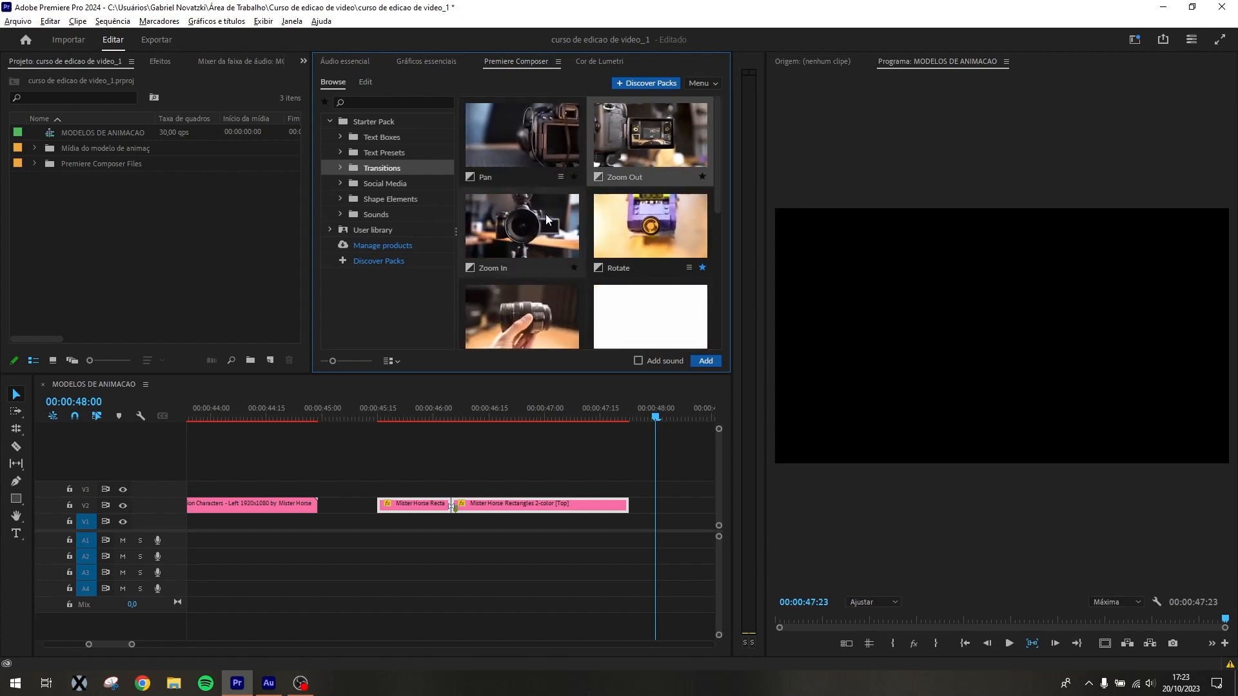
{"action": "scroll", "coordinate": [546, 214], "scroll_direction": "down", "scroll_amount": 1}
{"action": "scroll", "coordinate": [548, 210], "scroll_direction": "down", "scroll_amount": 2}
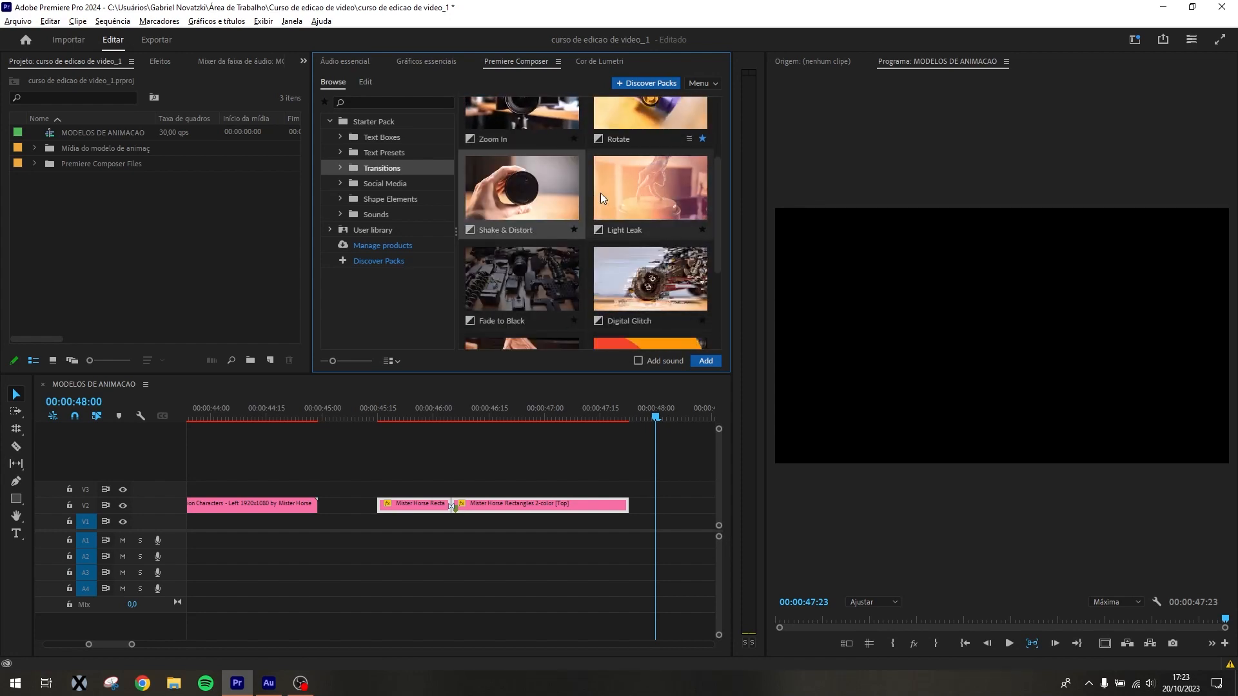
{"action": "scroll", "coordinate": [656, 212], "scroll_direction": "down", "scroll_amount": 2}
{"action": "left_click_drag", "start_coordinate": [671, 129], "coordinate": [659, 499]}
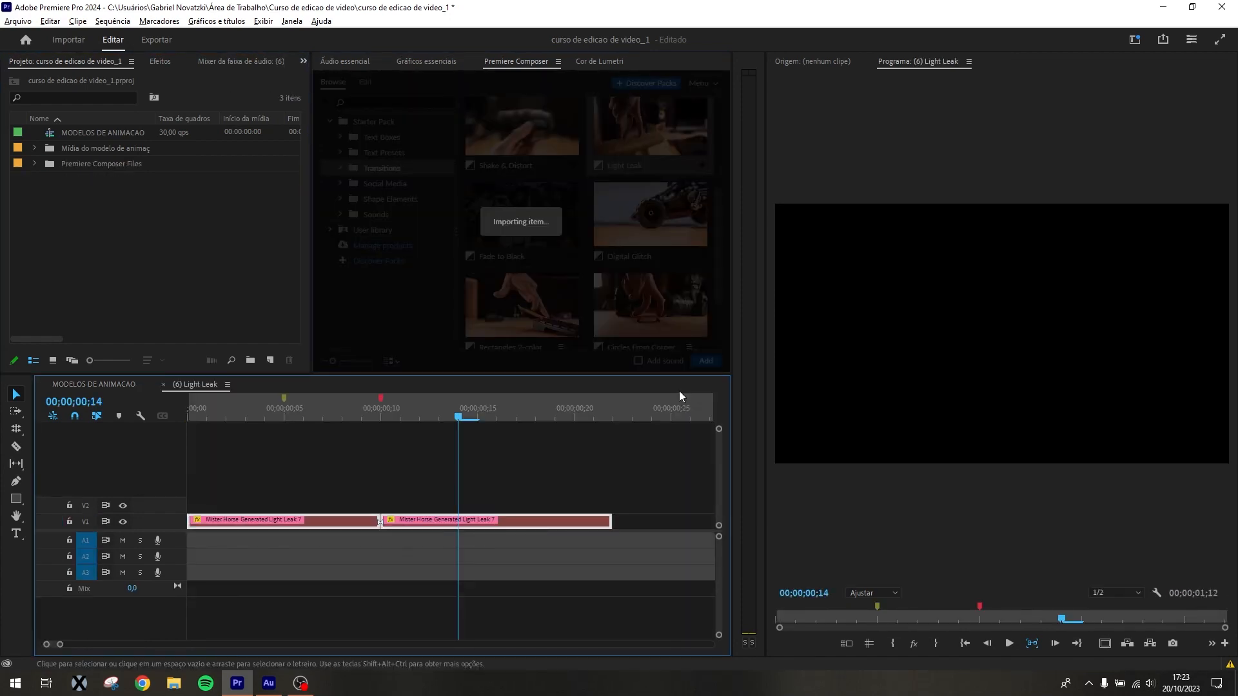
{"action": "key", "text": "minus"}
{"action": "key", "text": "minus"}
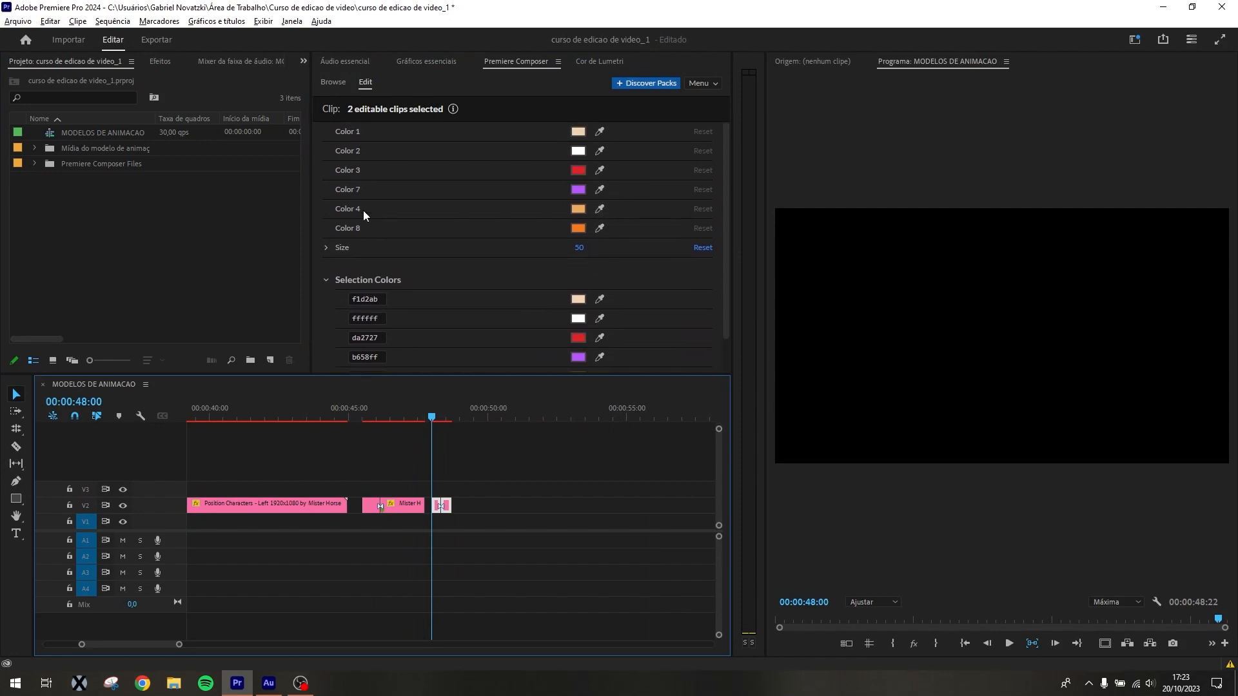
Place the Shake & Distort transition, without sound, on V2 and V3 at about 00:00:50:08
{"action": "left_click", "coordinate": [333, 82]}
{"action": "left_click_drag", "start_coordinate": [527, 131], "coordinate": [506, 506]}
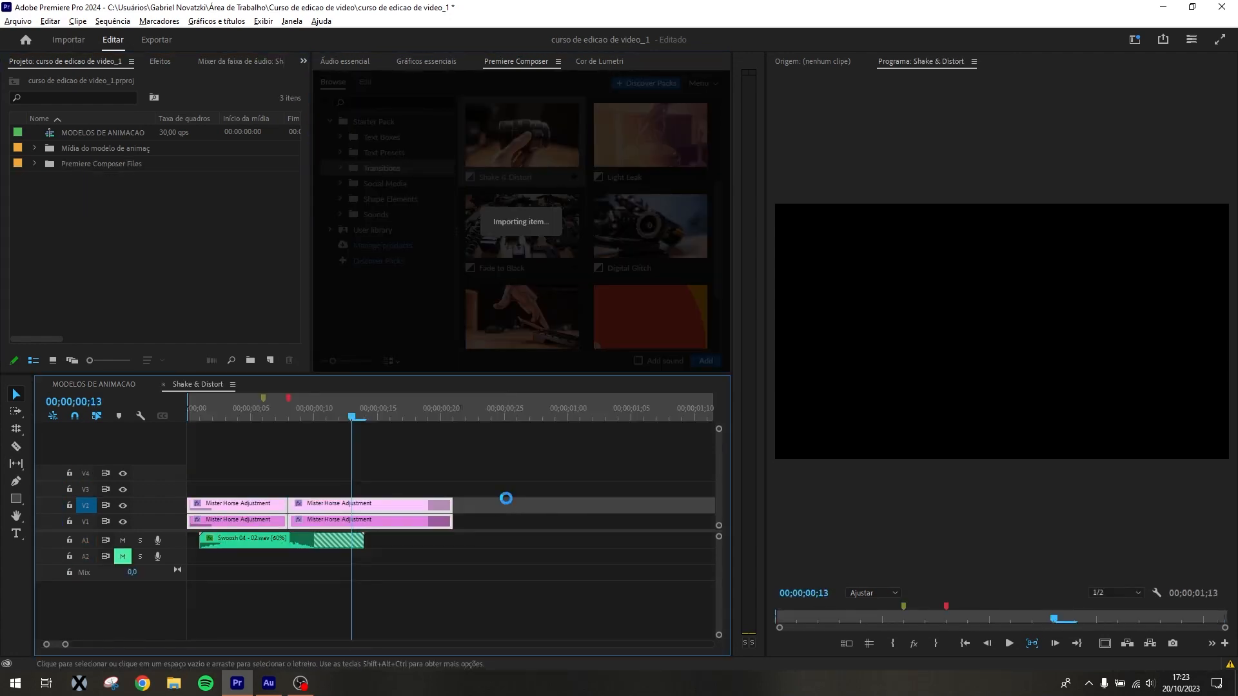
{"action": "left_click", "coordinate": [506, 402]}
{"action": "key", "text": "equal"}
{"action": "key", "text": "equal"}
{"action": "key", "text": "equal"}
{"action": "key", "text": "equal"}
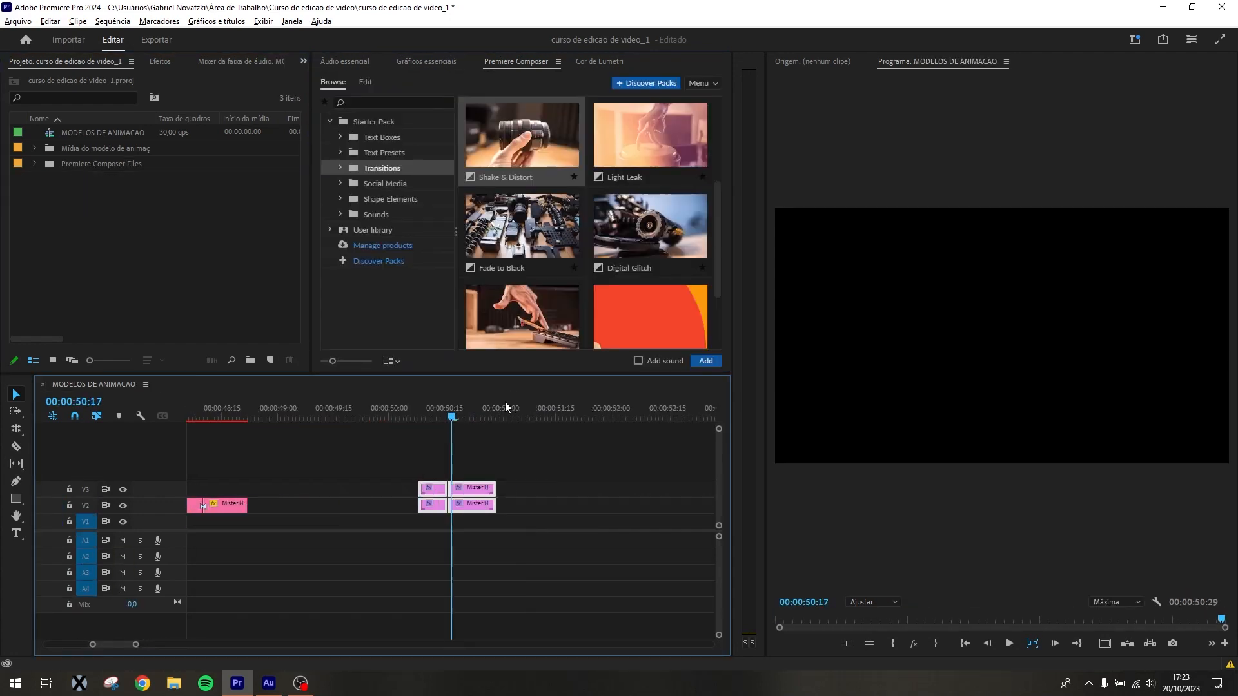
Preview the Shake & Distort transition and delete its clips from V2 and V3
{"action": "left_click", "coordinate": [441, 398]}
{"action": "left_click_drag", "start_coordinate": [441, 401], "coordinate": [512, 404]}
{"action": "key", "text": "minus"}
{"action": "key", "text": "minus"}
{"action": "left_click_drag", "start_coordinate": [401, 474], "coordinate": [441, 509]}
{"action": "key", "text": "Delete"}
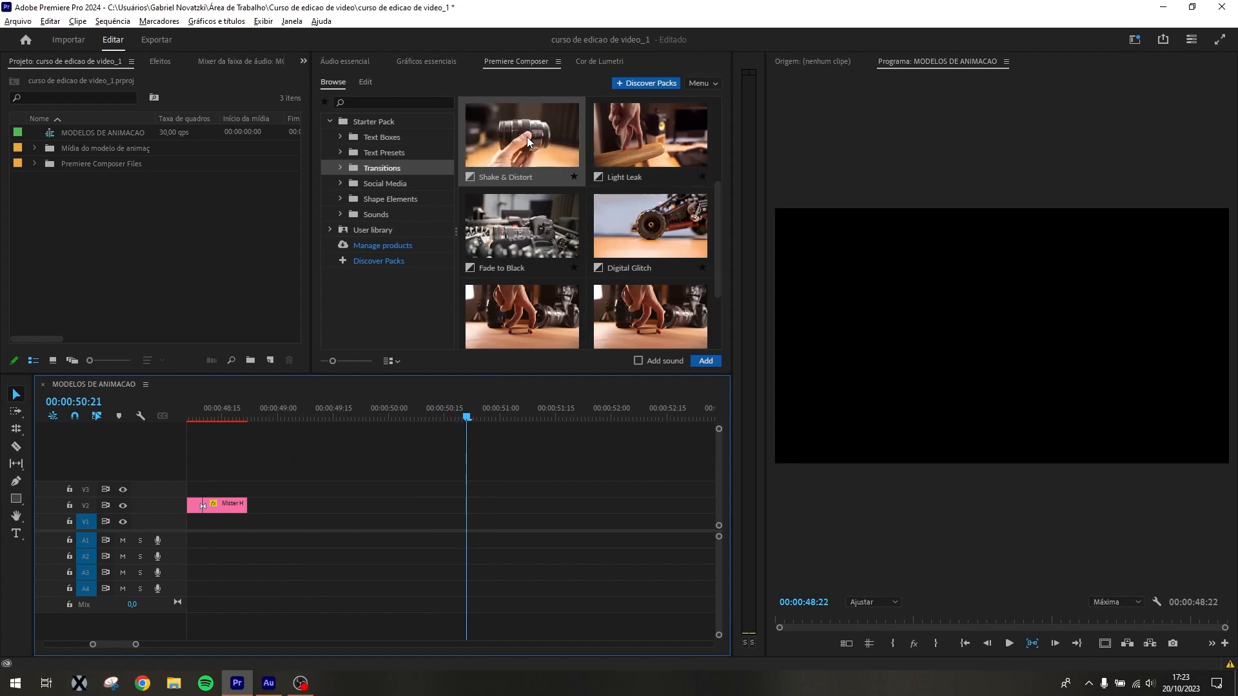
Browse the Social Media templates and place Youtube - Subscribe 8 on V2, starting at about 00:00:49:17
{"action": "scroll", "coordinate": [528, 137], "scroll_direction": "up", "scroll_amount": 2}
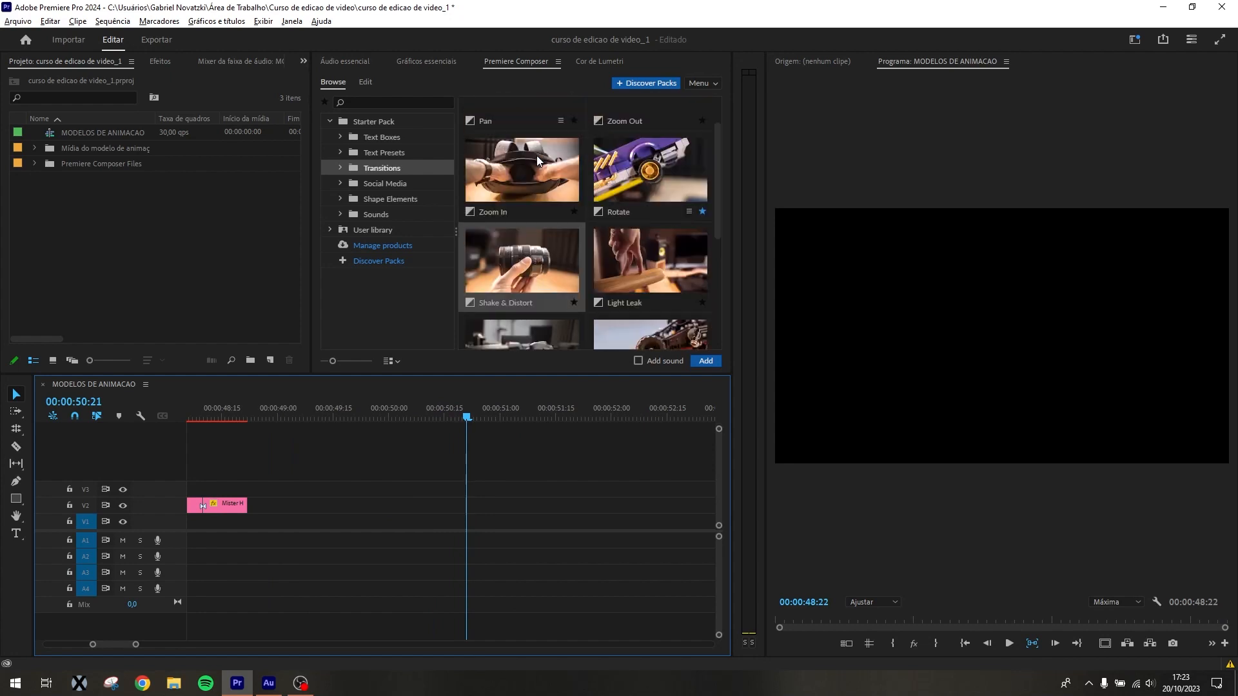
{"action": "left_click", "coordinate": [403, 185]}
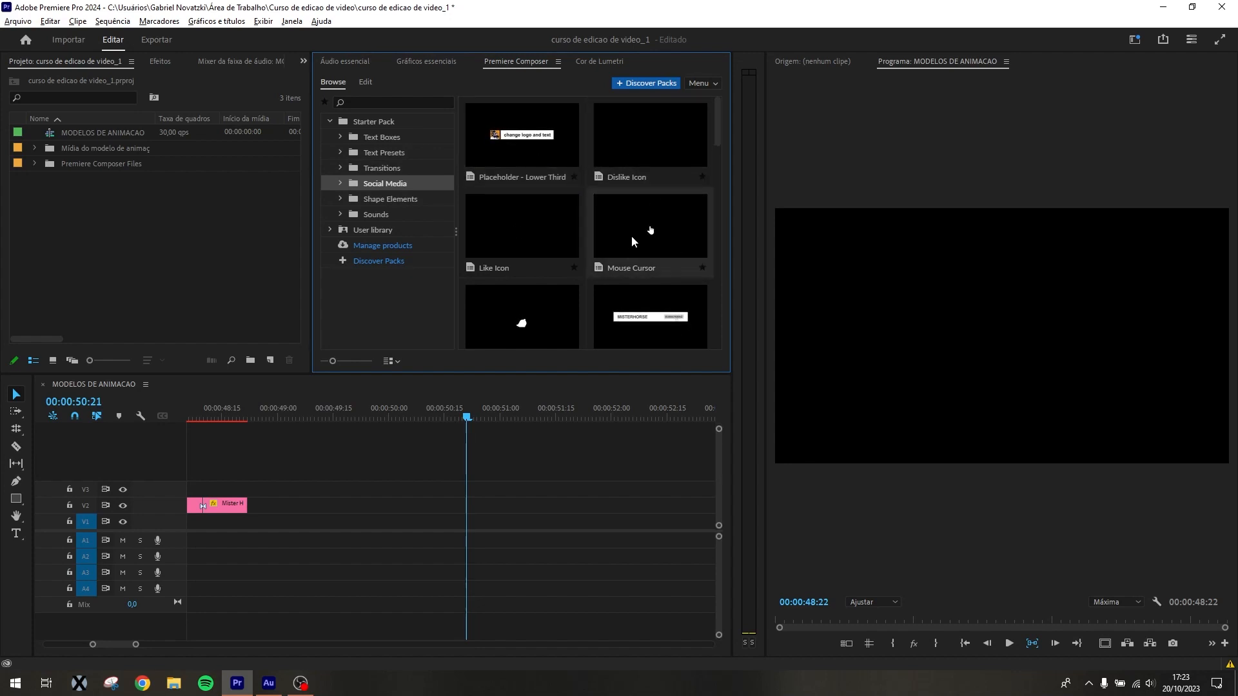
{"action": "scroll", "coordinate": [632, 235], "scroll_direction": "down", "scroll_amount": 2}
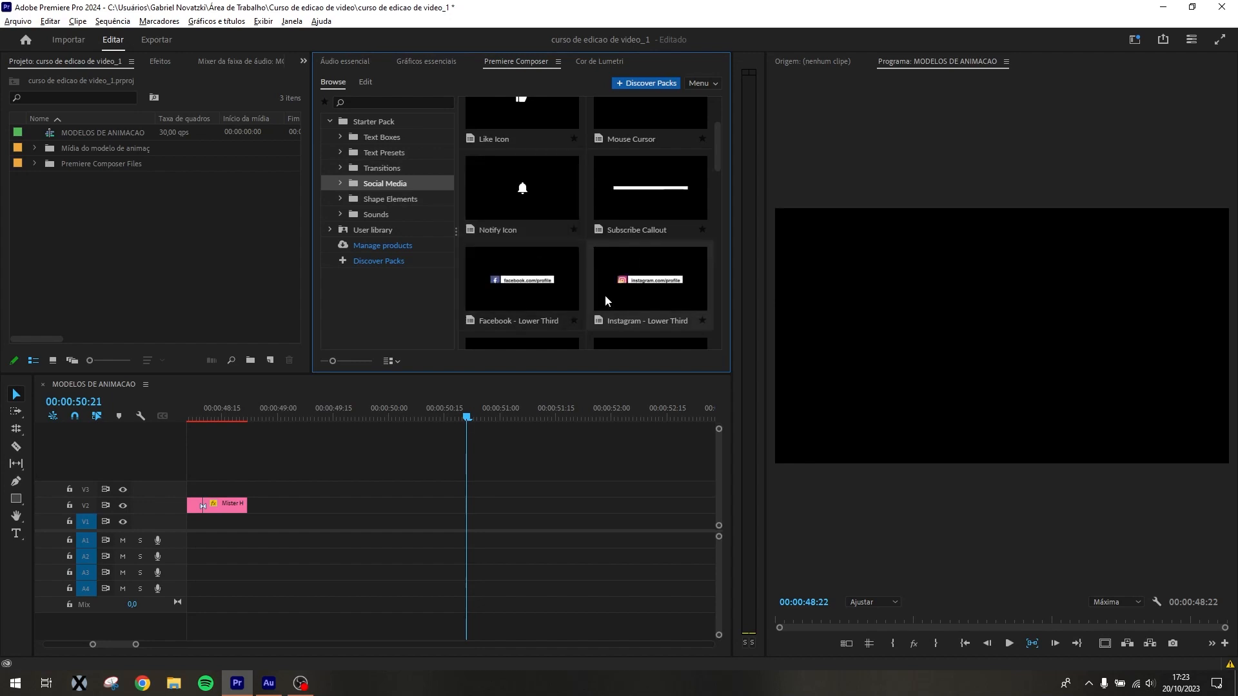
{"action": "scroll", "coordinate": [670, 284], "scroll_direction": "down", "scroll_amount": 3}
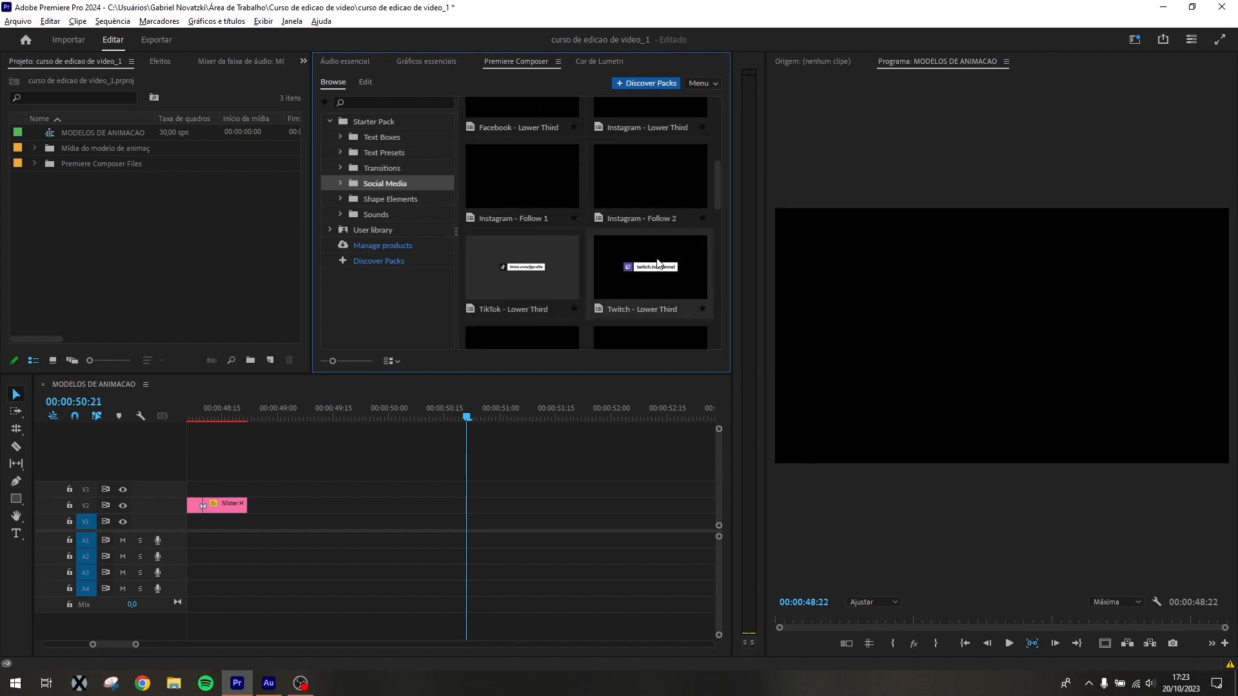
{"action": "scroll", "coordinate": [659, 264], "scroll_direction": "down", "scroll_amount": 4}
{"action": "scroll", "coordinate": [659, 268], "scroll_direction": "down", "scroll_amount": 3}
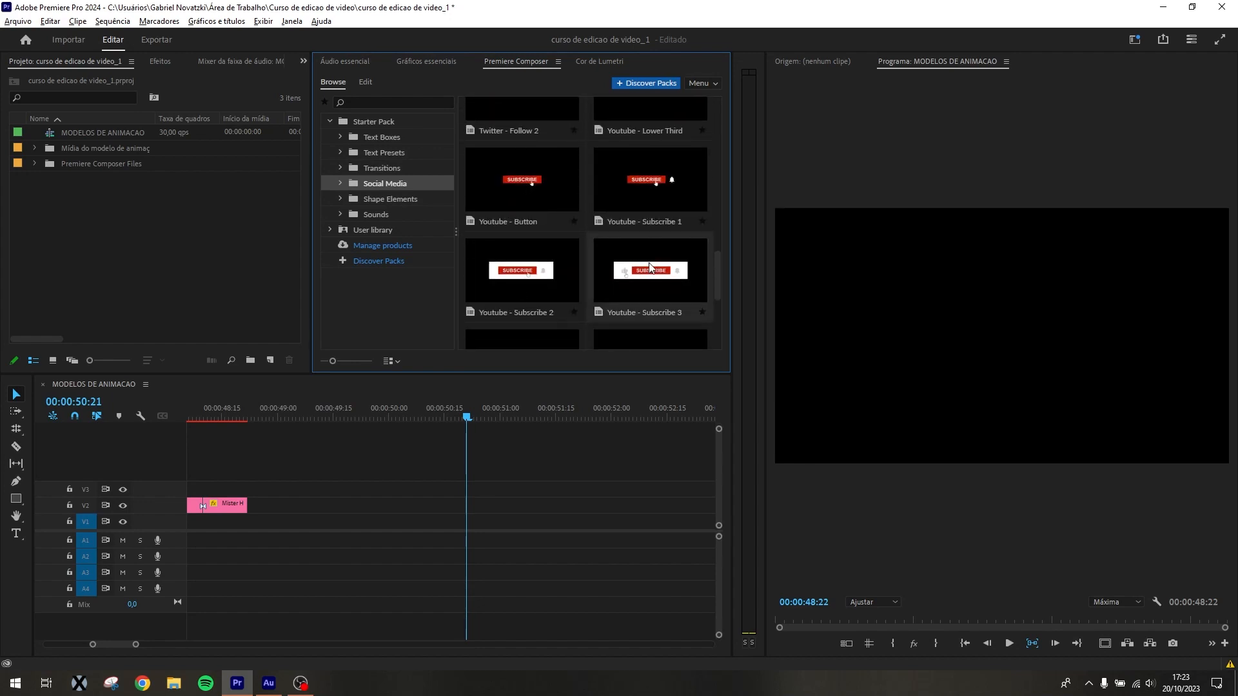
{"action": "scroll", "coordinate": [619, 267], "scroll_direction": "down", "scroll_amount": 4}
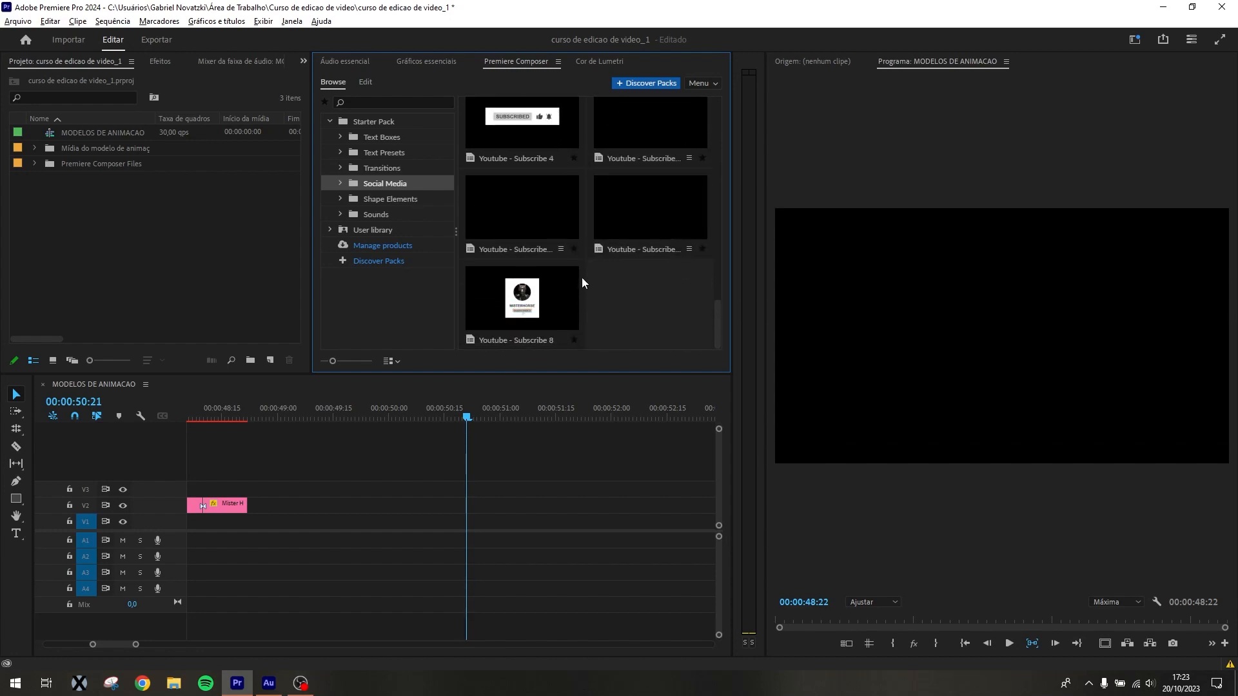
{"action": "left_click_drag", "start_coordinate": [533, 301], "coordinate": [342, 505]}
Preview the animation of the Youtube - Subscribe 8 clip in the sequence
{"action": "left_click_drag", "start_coordinate": [465, 416], "coordinate": [713, 450]}
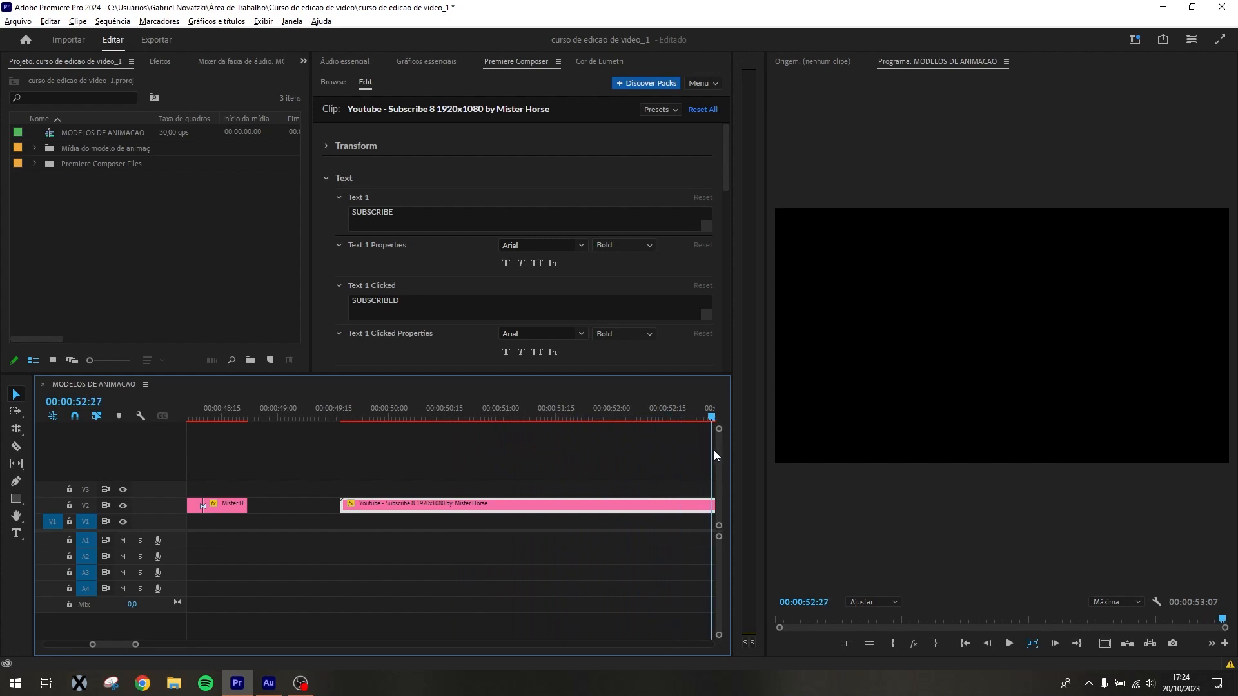
{"action": "key", "text": "minus"}
{"action": "left_click_drag", "start_coordinate": [340, 405], "coordinate": [308, 405]}
{"action": "key", "text": "equal"}
{"action": "key", "text": "equal"}
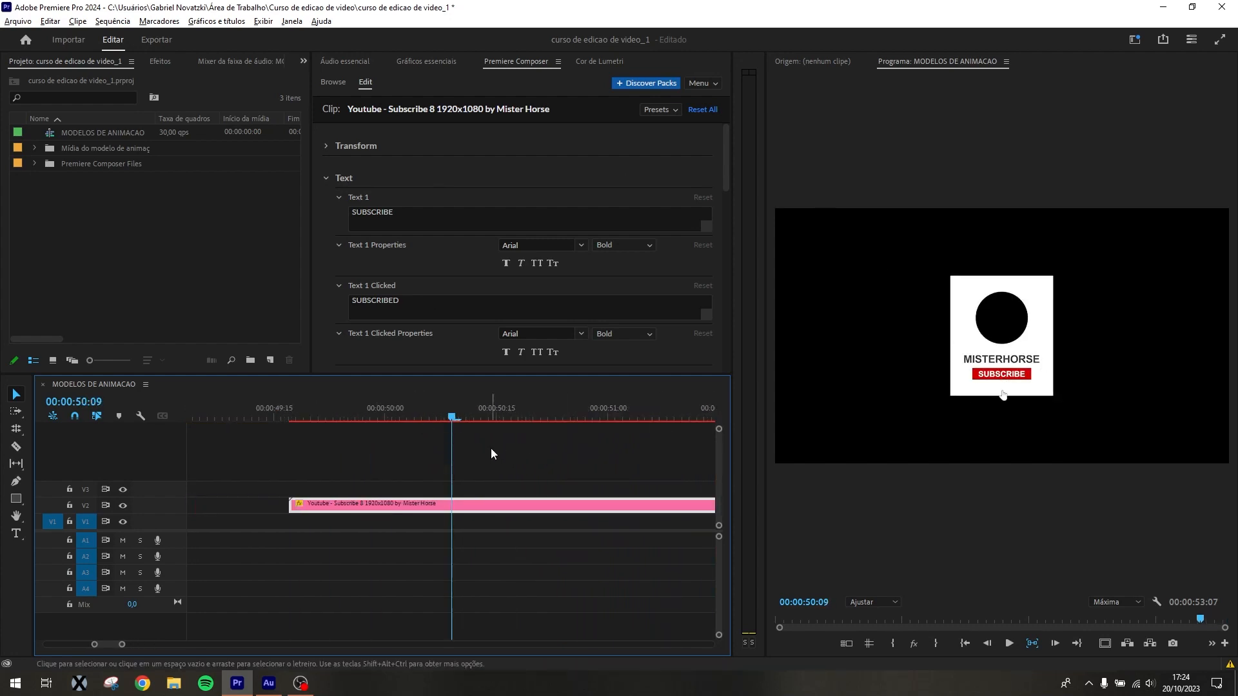
{"action": "key", "text": "minus"}
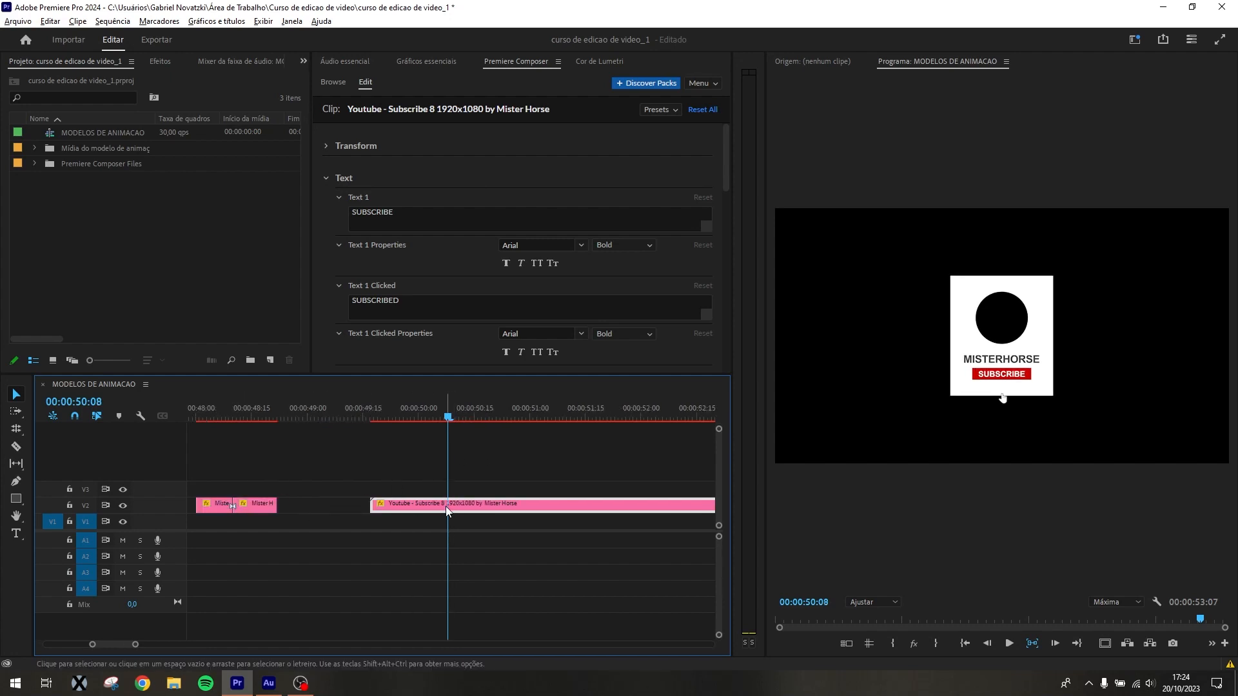
Move the Youtube - Subscribe 8 clip to V3, starting at 00:00:48:06, and delete the Light Leak transition beneath it
{"action": "left_click_drag", "start_coordinate": [446, 506], "coordinate": [291, 485]}
{"action": "left_click", "coordinate": [232, 398]}
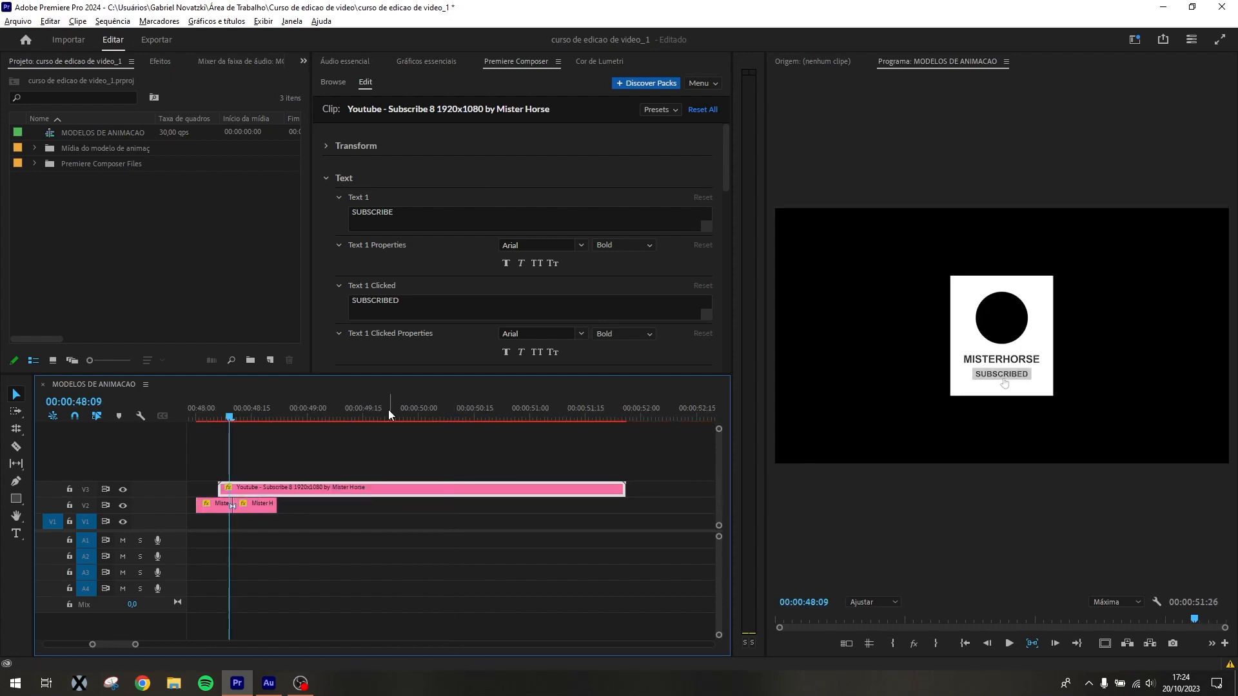
{"action": "key", "text": "equal"}
{"action": "left_click_drag", "start_coordinate": [452, 413], "coordinate": [438, 408]}
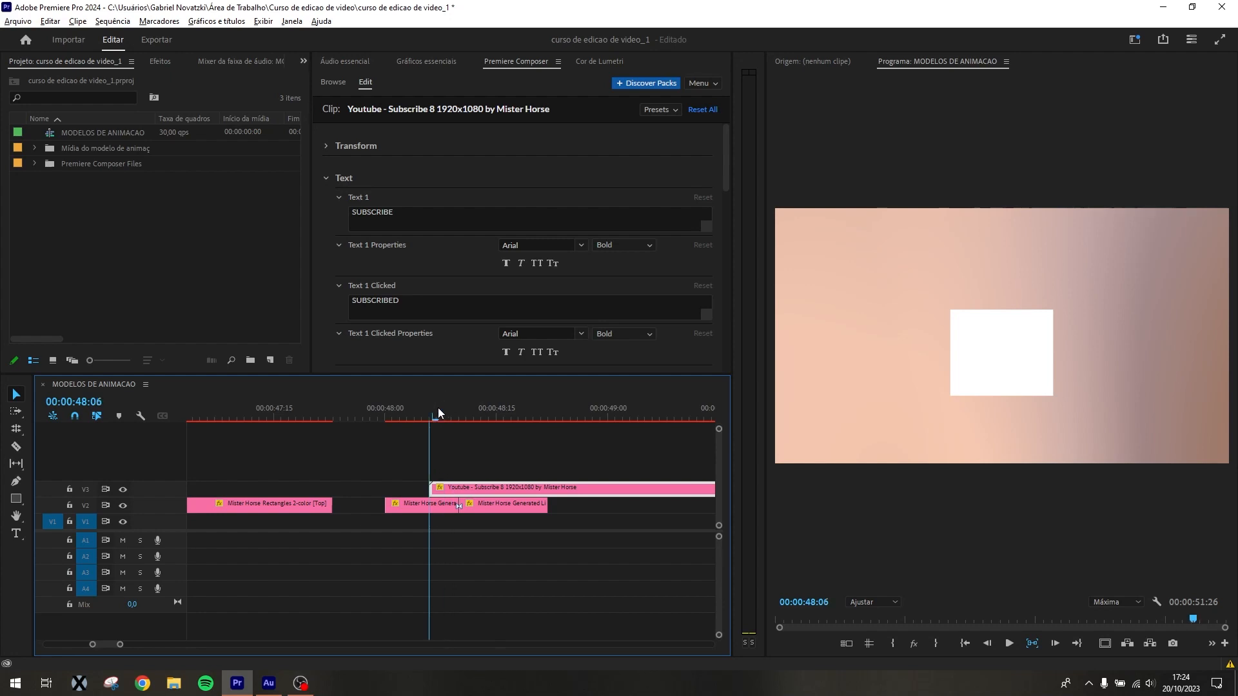
{"action": "left_click", "coordinate": [466, 502]}
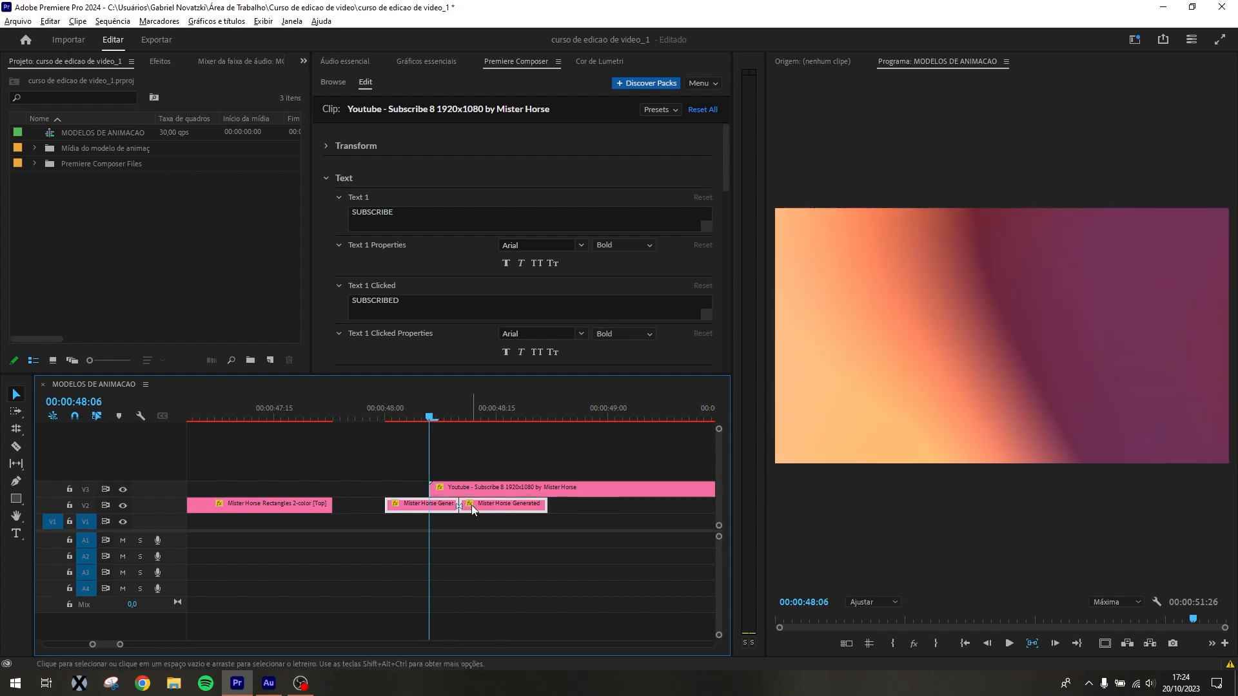
{"action": "key", "text": "Delete"}
Create a green color matte at 1920x1080 and 30 fps, keeping the name Cor fosca
{"action": "right_click", "coordinate": [109, 257]}
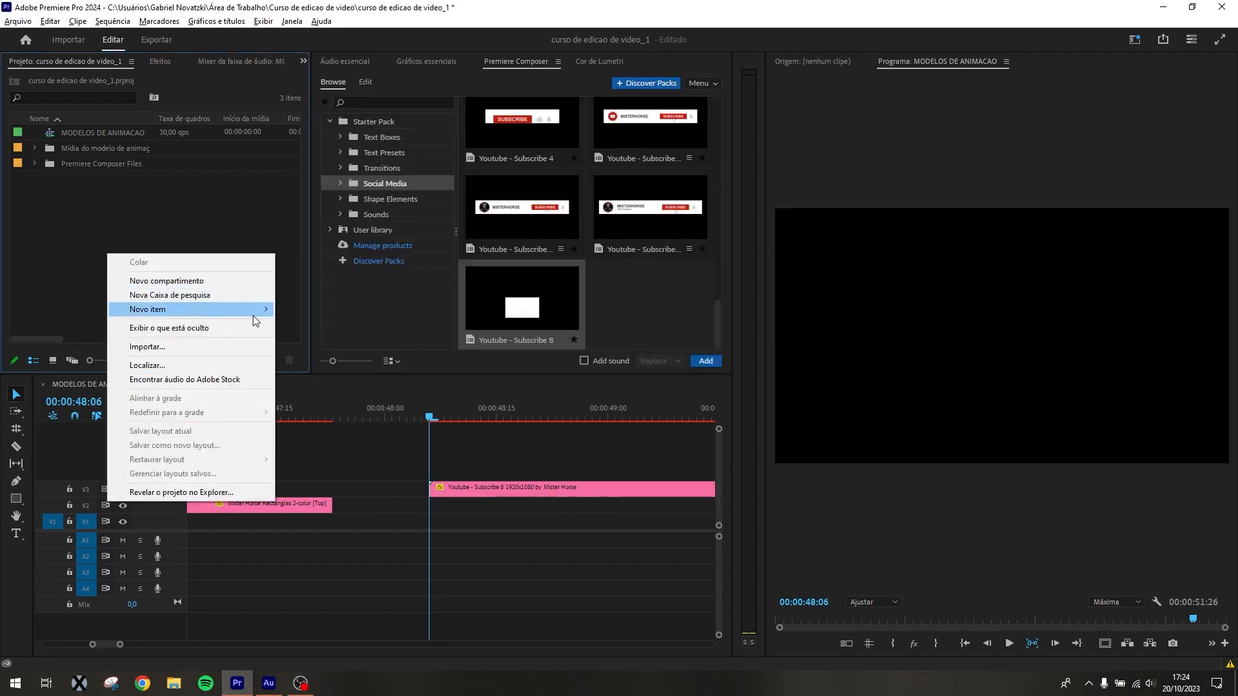
{"action": "mouse_move", "coordinate": [253, 309]}
{"action": "left_click", "coordinate": [362, 392]}
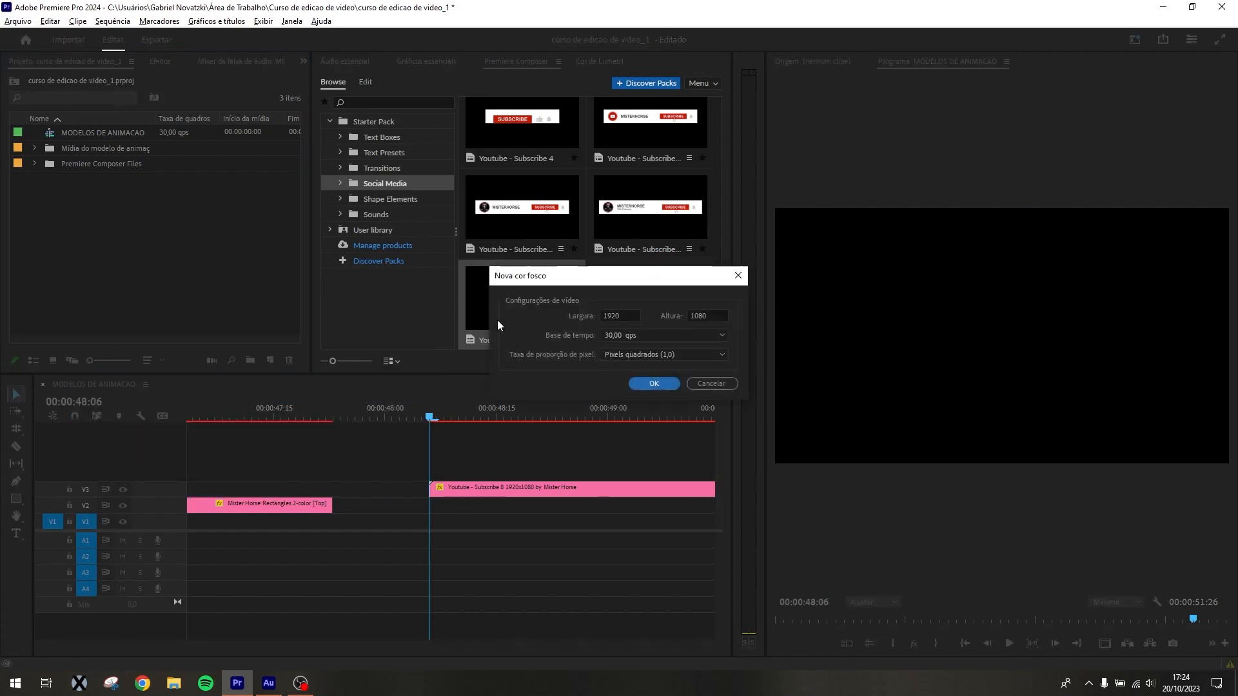
{"action": "left_click", "coordinate": [644, 383]}
{"action": "left_click", "coordinate": [585, 345]}
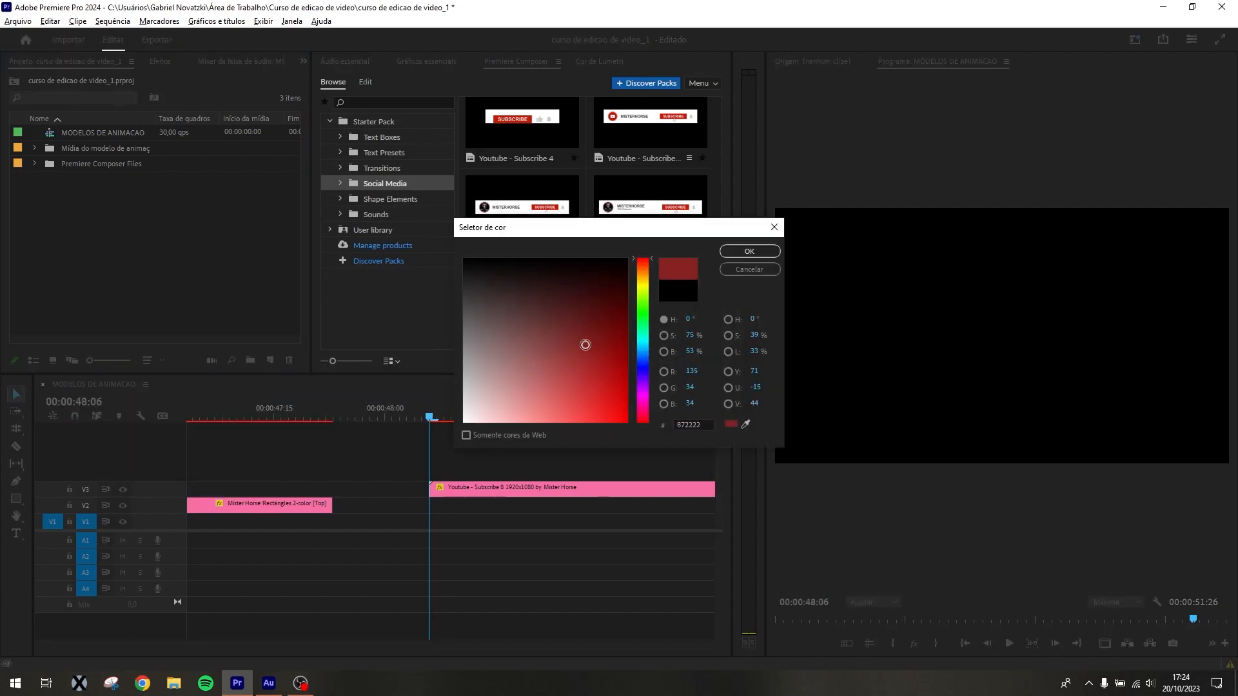
{"action": "left_click", "coordinate": [642, 314]}
{"action": "left_click", "coordinate": [756, 250]}
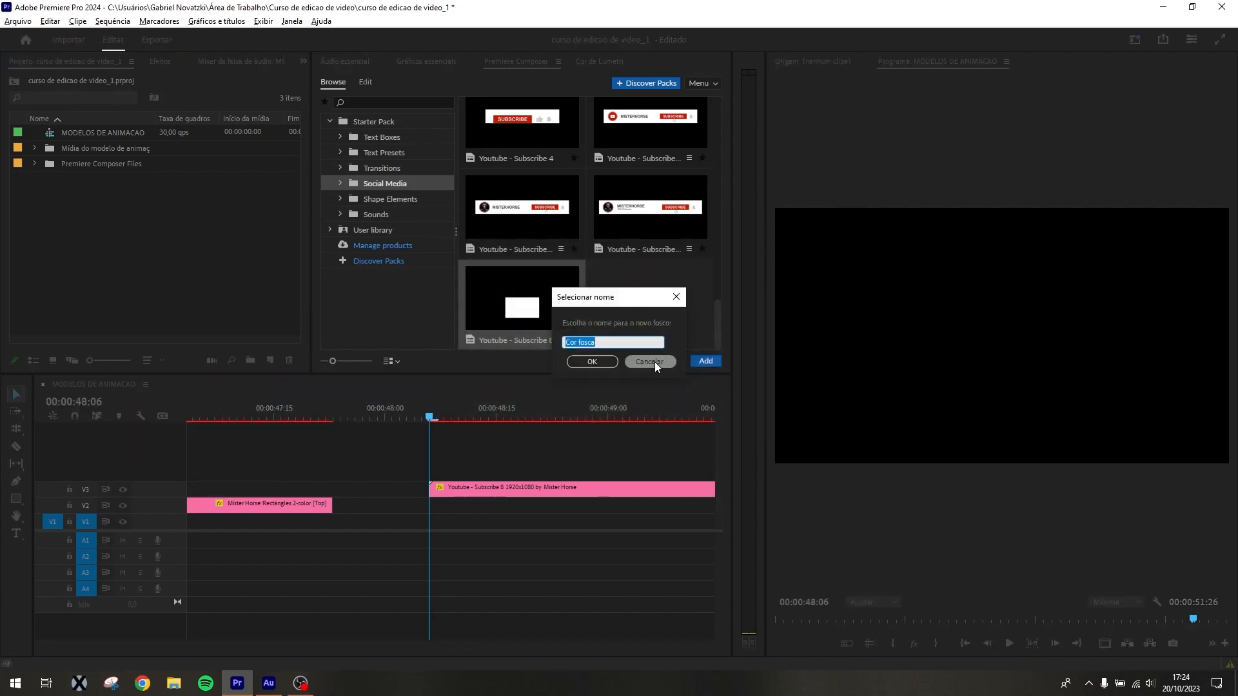
{"action": "left_click", "coordinate": [597, 362]}
Place the Cor fosca matte on V2 beneath the Youtube - Subscribe 8 clip and preview the animation over it
{"action": "left_click_drag", "start_coordinate": [84, 131], "coordinate": [445, 504]}
{"action": "left_click_drag", "start_coordinate": [423, 418], "coordinate": [645, 429]}
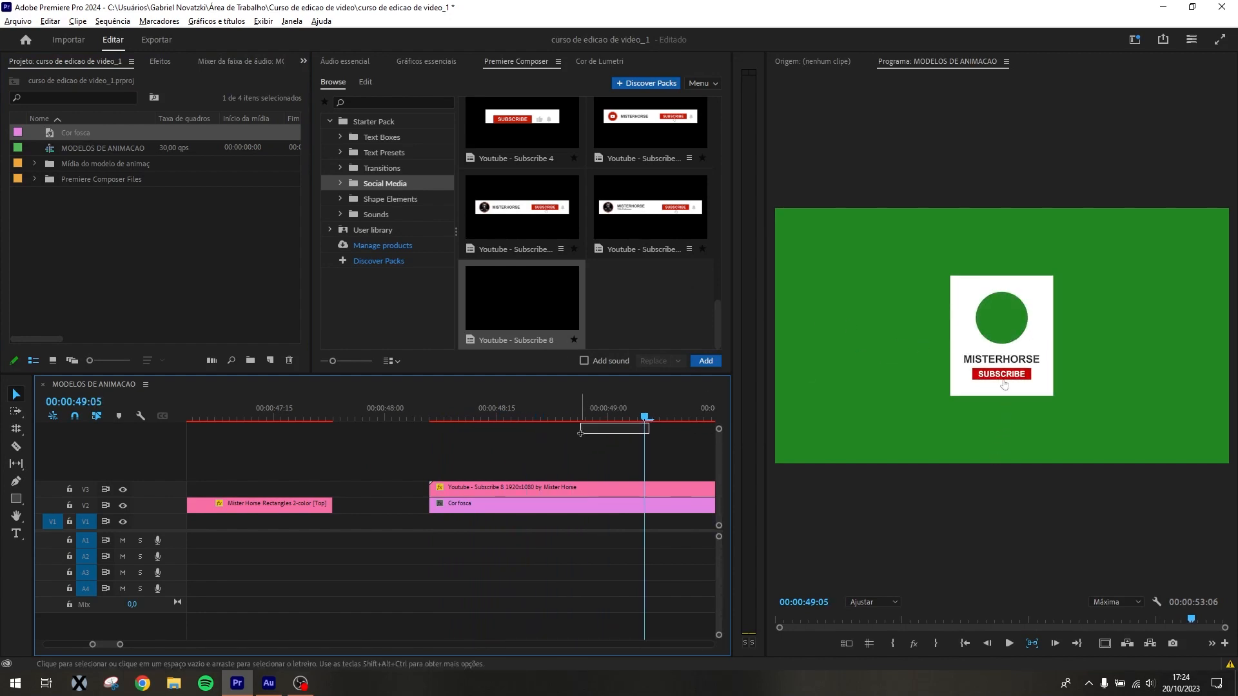
{"action": "left_click_drag", "start_coordinate": [644, 420], "coordinate": [525, 431]}
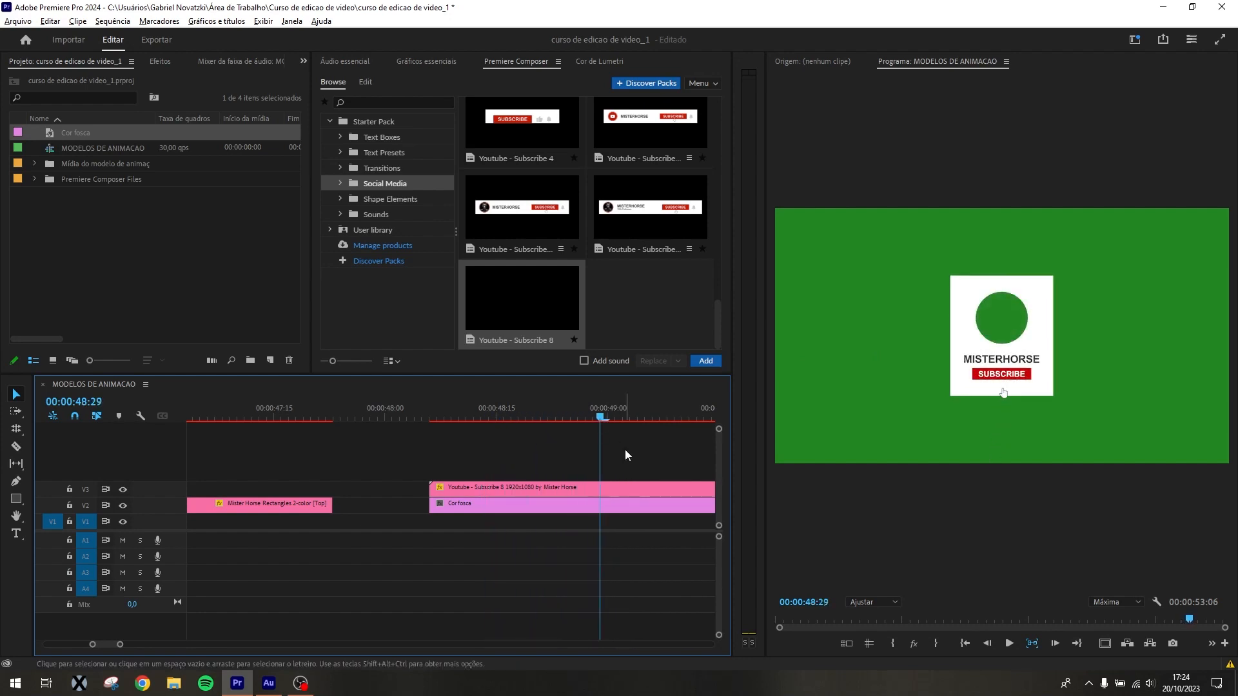
Scale the Cor fosca clip to 26 and rotate it to -89° so it fits behind the white subscribe card
{"action": "left_click", "coordinate": [620, 505]}
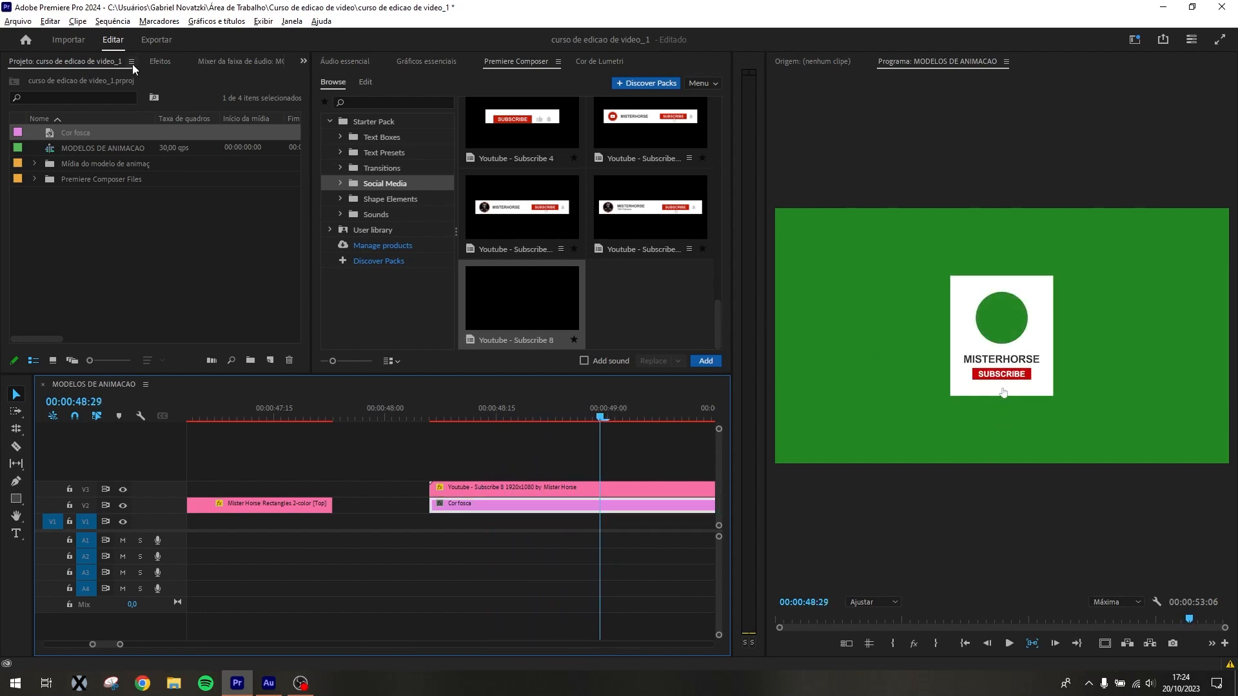
{"action": "left_click", "coordinate": [199, 62]}
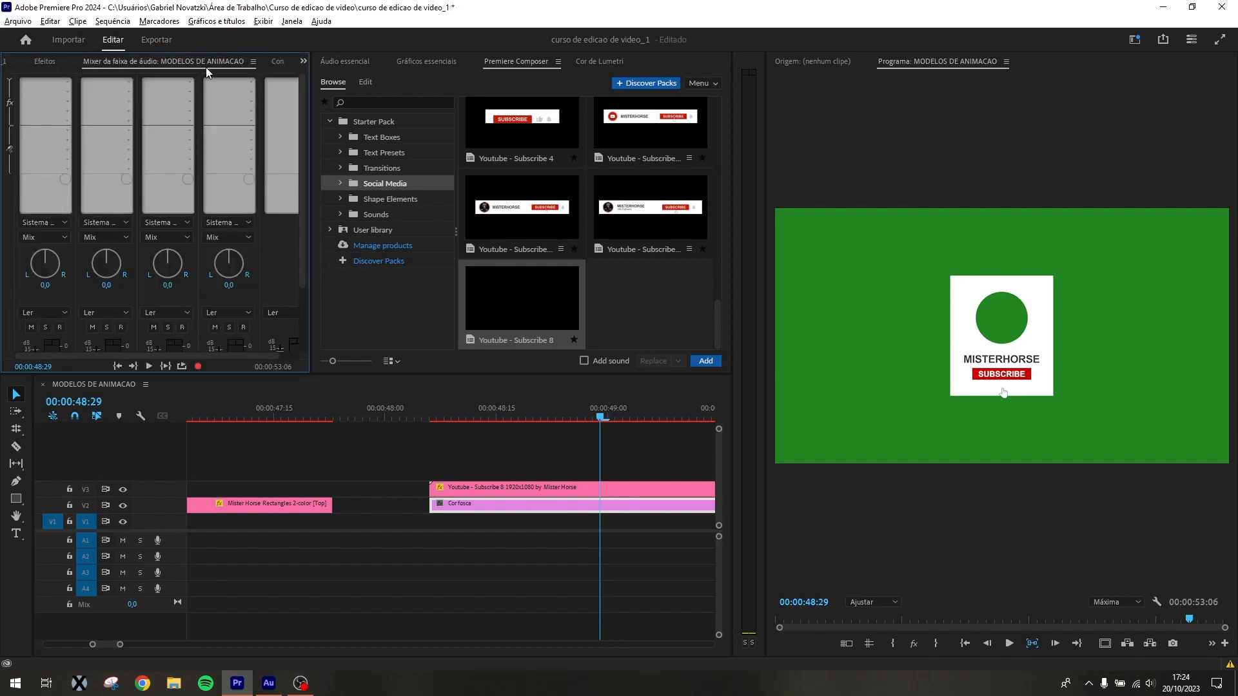
{"action": "left_click", "coordinate": [278, 62]}
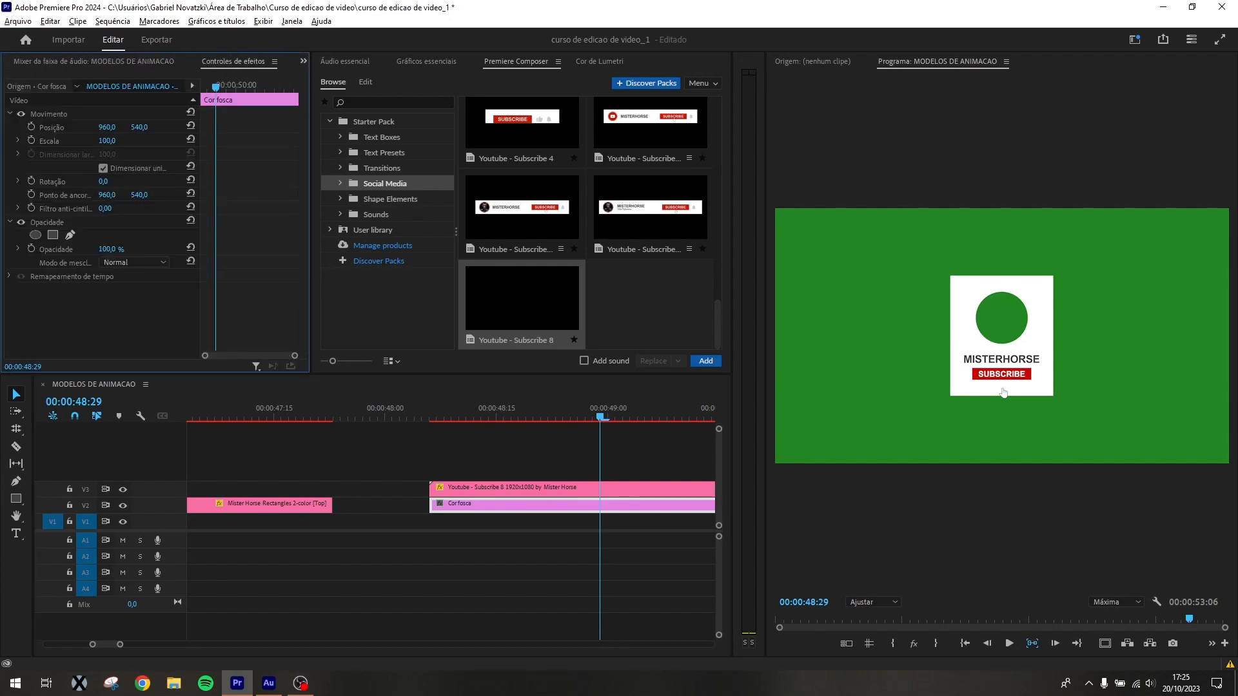
{"action": "left_click_drag", "start_coordinate": [107, 141], "coordinate": [45, 185]}
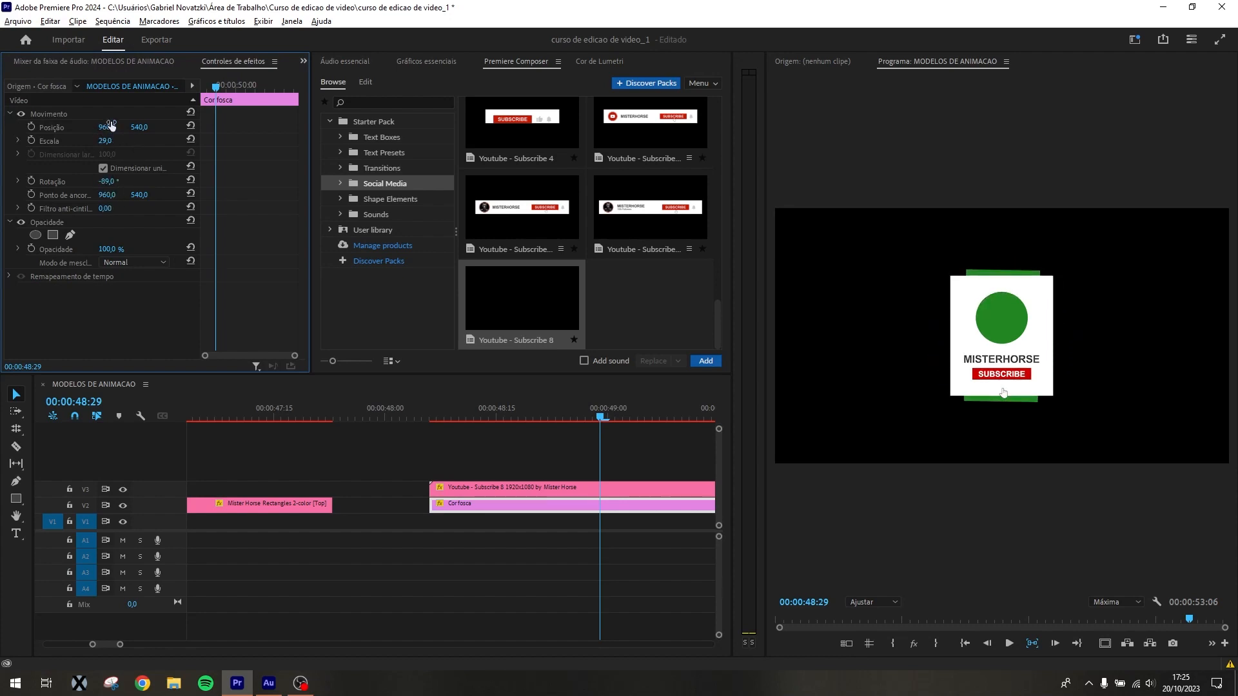
{"action": "left_click_drag", "start_coordinate": [115, 141], "coordinate": [121, 143]}
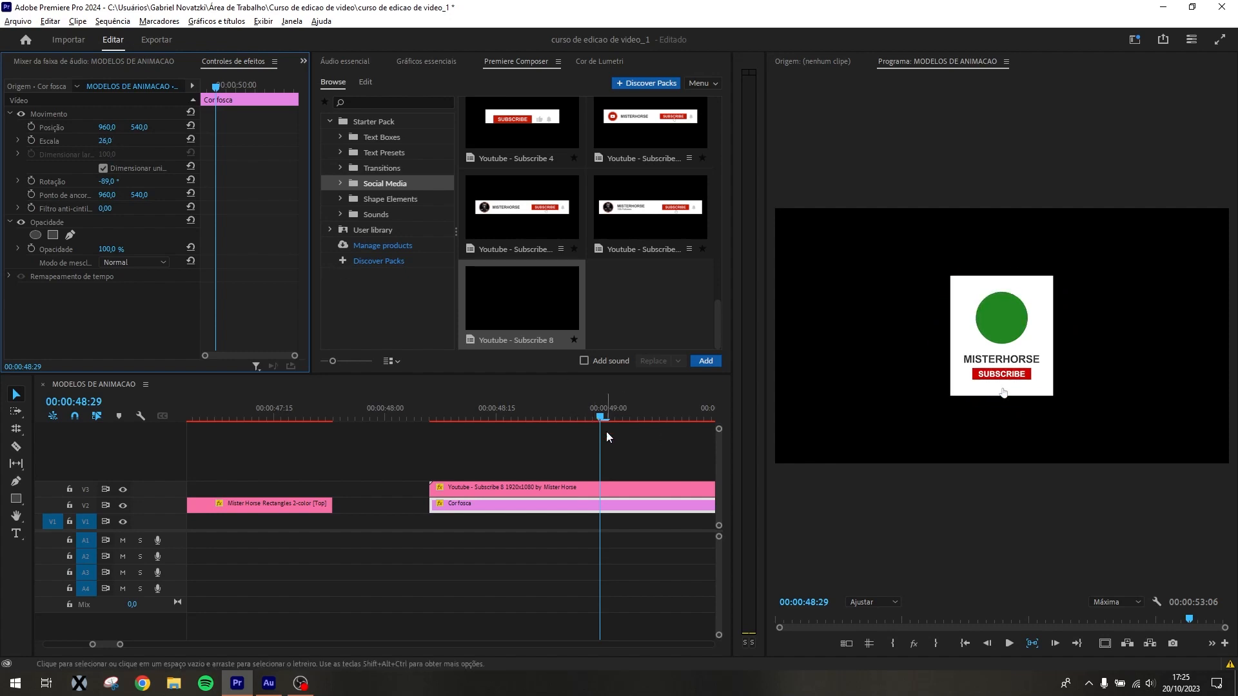
Cut the Cor fosca clip at 00:00:48:14 and delete the part before the cut
{"action": "left_click_drag", "start_coordinate": [593, 412], "coordinate": [496, 436]}
{"action": "key", "text": "c"}
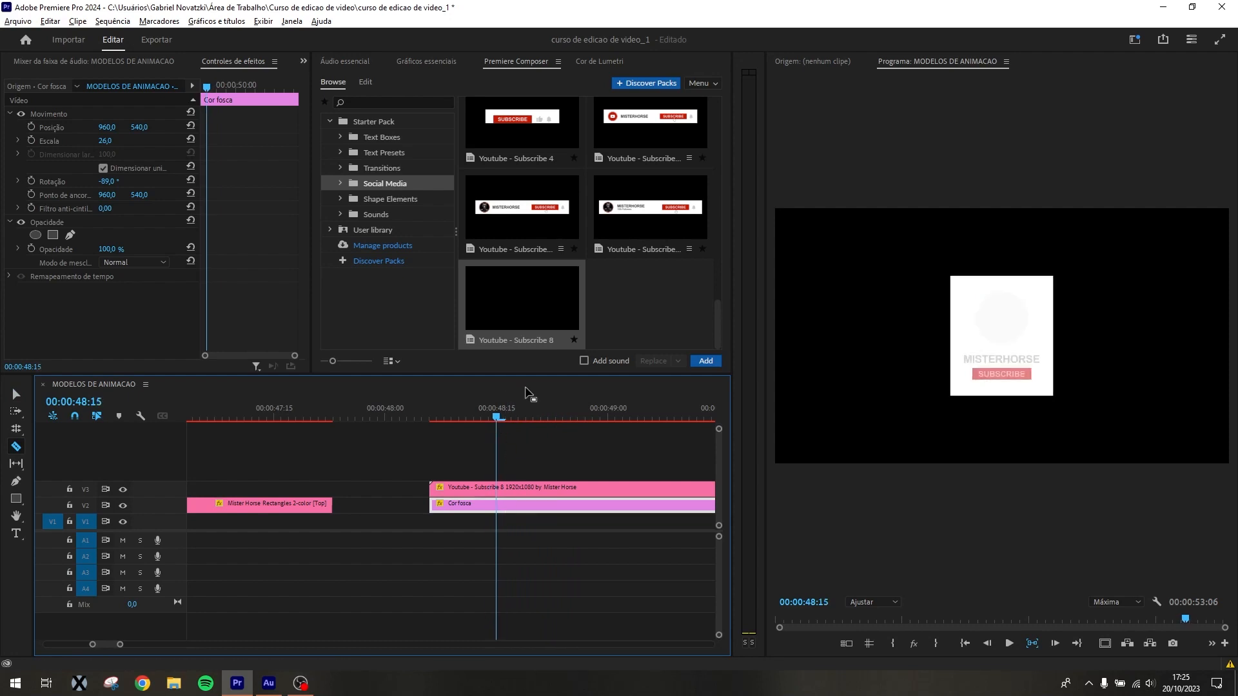
{"action": "key", "text": "Right"}
{"action": "key", "text": "Left"}
{"action": "key", "text": "Left"}
{"action": "left_click", "coordinate": [489, 505]}
{"action": "key", "text": "v"}
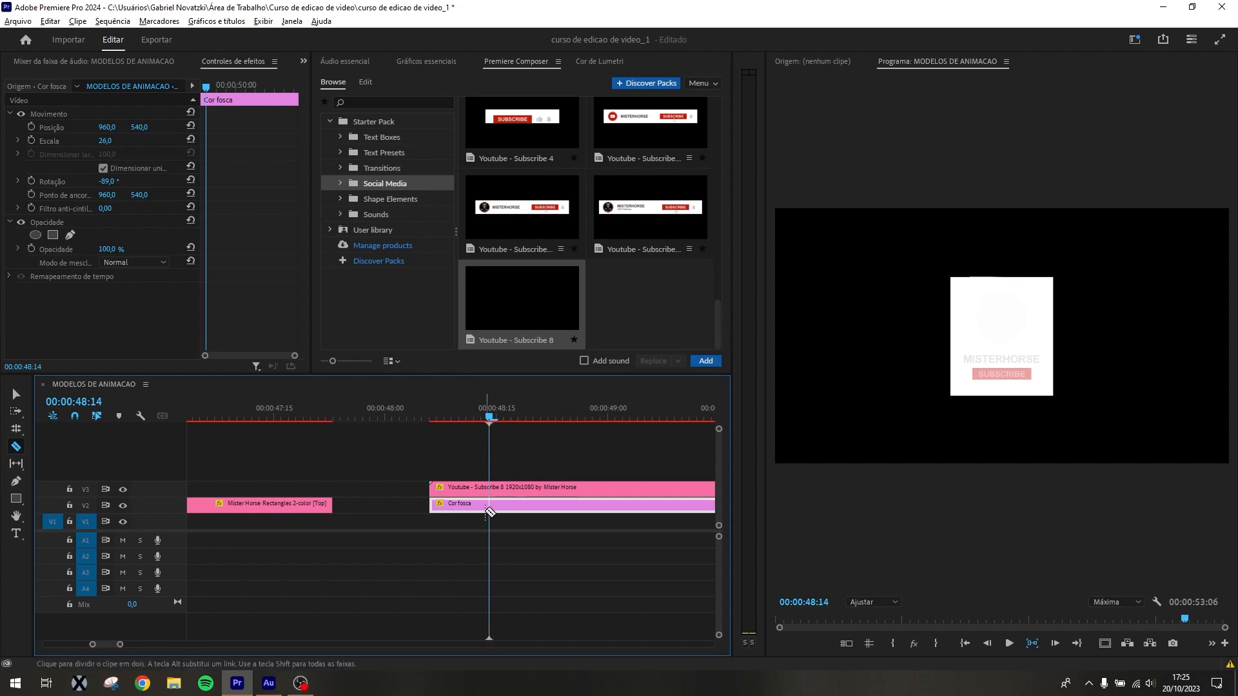
{"action": "left_click", "coordinate": [474, 505]}
{"action": "key", "text": "Delete"}
Apply the default transition to the start of the Cor fosca clip
{"action": "left_click", "coordinate": [485, 506]}
{"action": "key", "text": "t"}
{"action": "key", "text": "ctrl+d"}
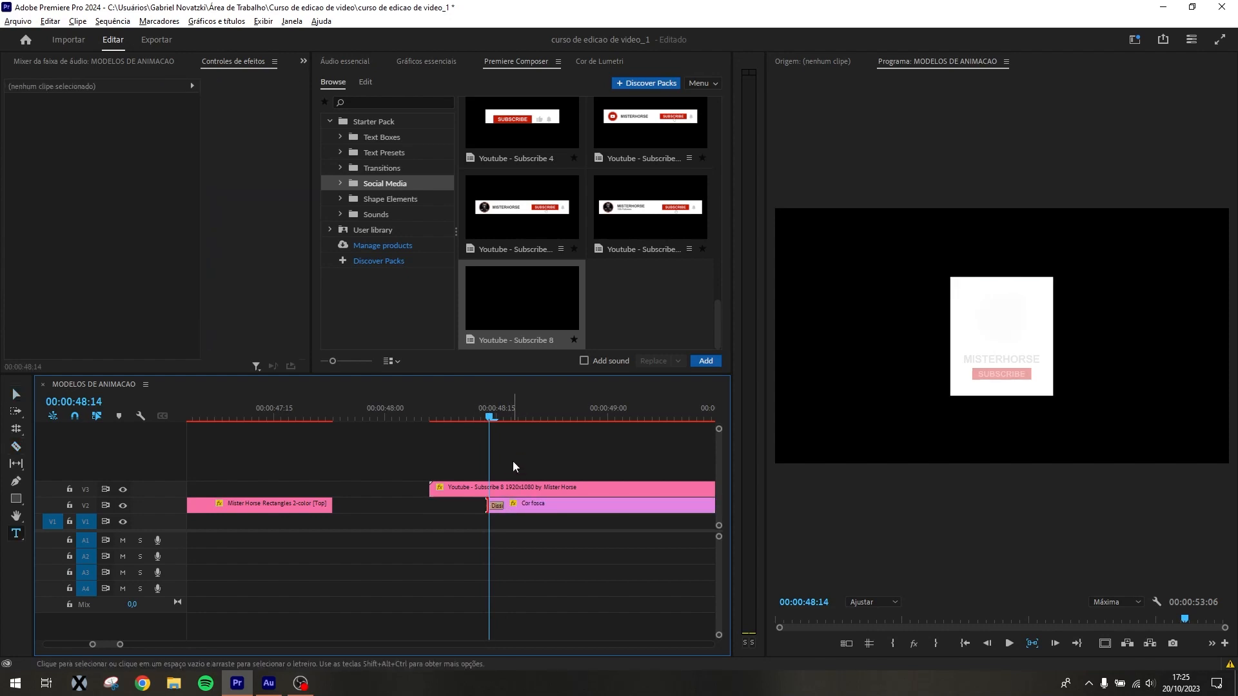
{"action": "left_click", "coordinate": [481, 409]}
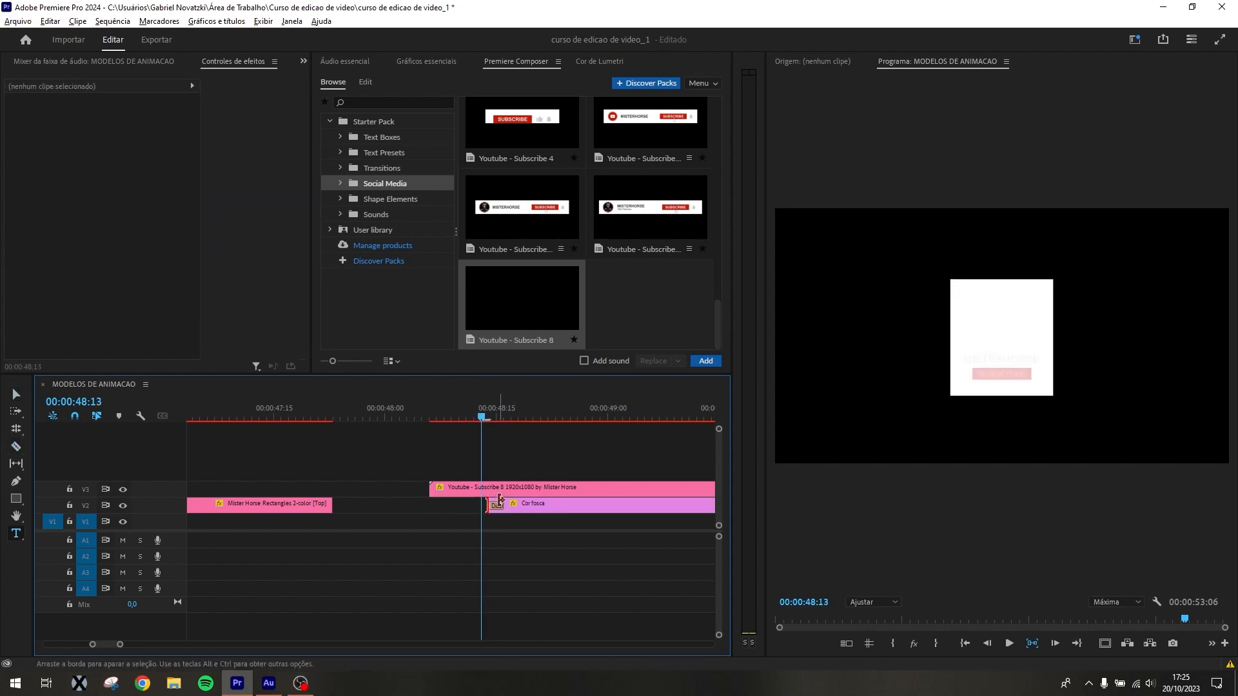
{"action": "right_click", "coordinate": [488, 506]}
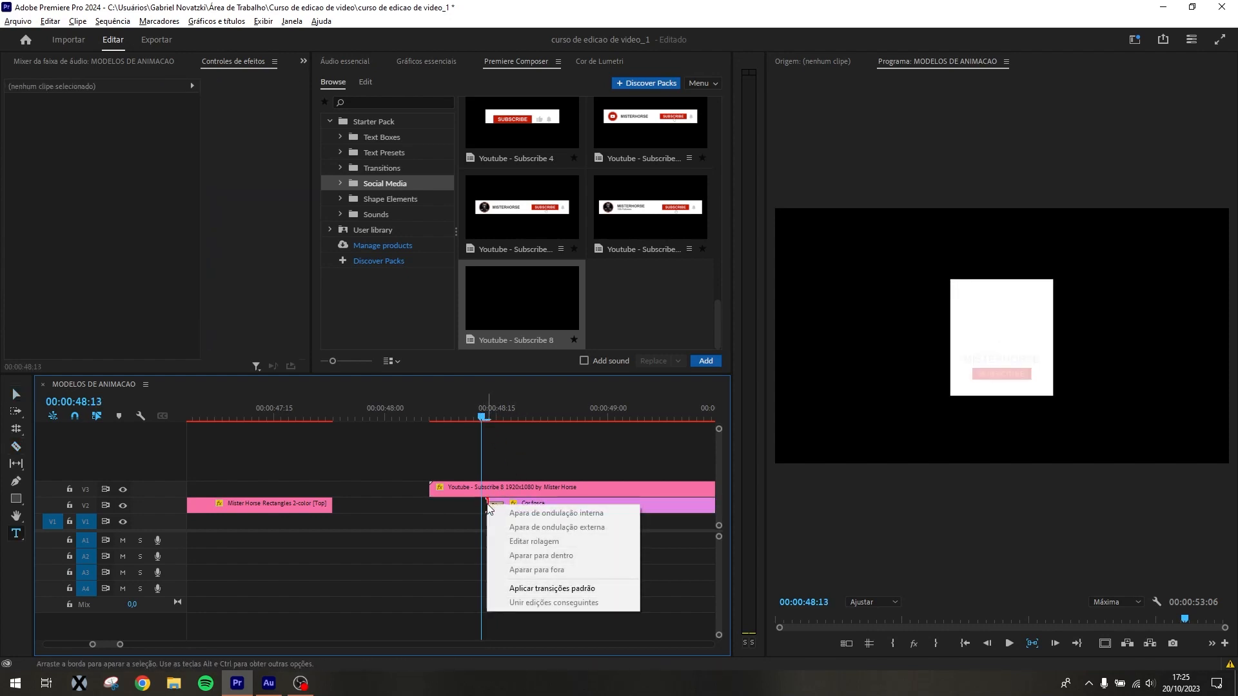
{"action": "left_click", "coordinate": [546, 589]}
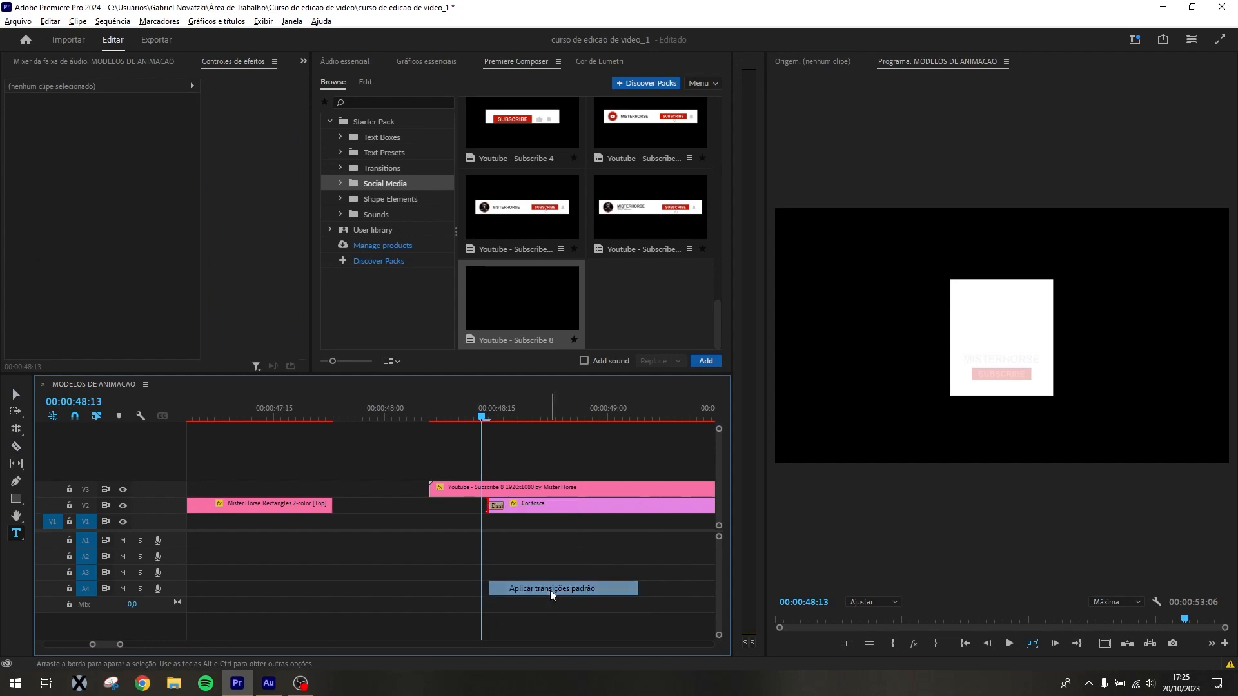
Cut the Cor fosca clip at 00:00:50:28, delete the remainder and apply the default transition to its new end
{"action": "left_click_drag", "start_coordinate": [453, 414], "coordinate": [675, 431]}
{"action": "key", "text": "minus"}
{"action": "key", "text": "minus"}
{"action": "key", "text": "minus"}
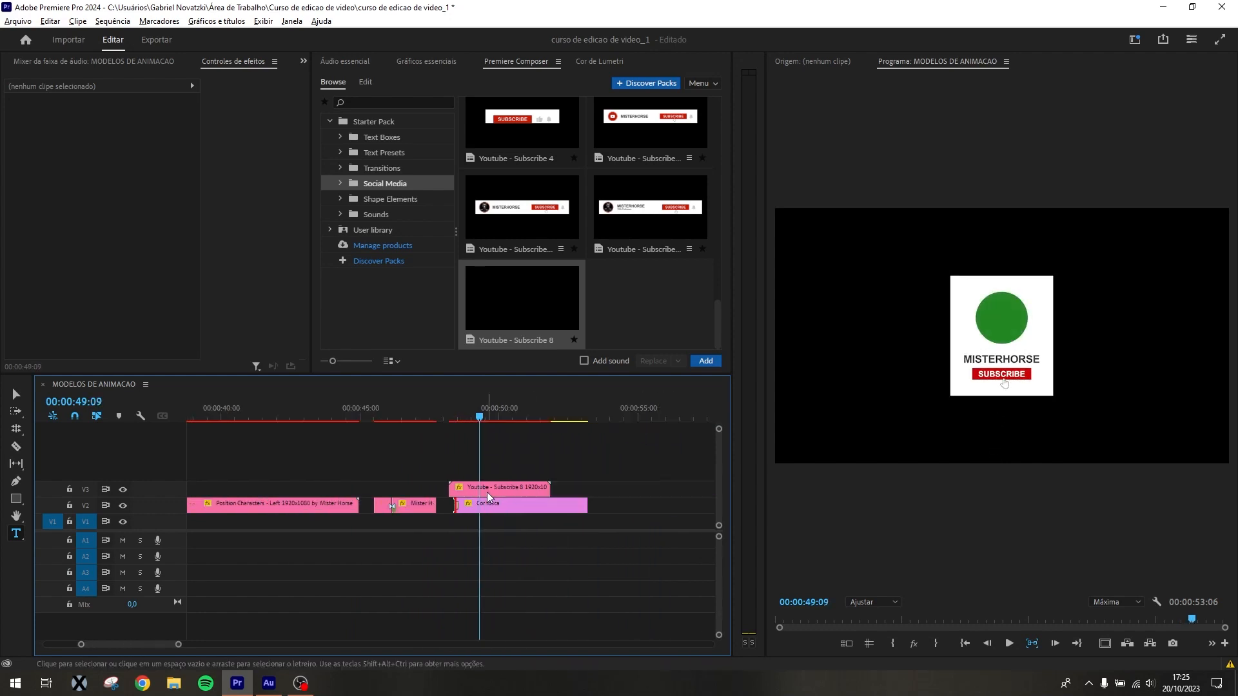
{"action": "key", "text": "equal"}
{"action": "key", "text": "equal"}
{"action": "left_click_drag", "start_coordinate": [560, 407], "coordinate": [633, 419]}
{"action": "key", "text": "v"}
{"action": "key", "text": "ctrl+k"}
{"action": "left_click", "coordinate": [656, 510]}
{"action": "key", "text": "Delete"}
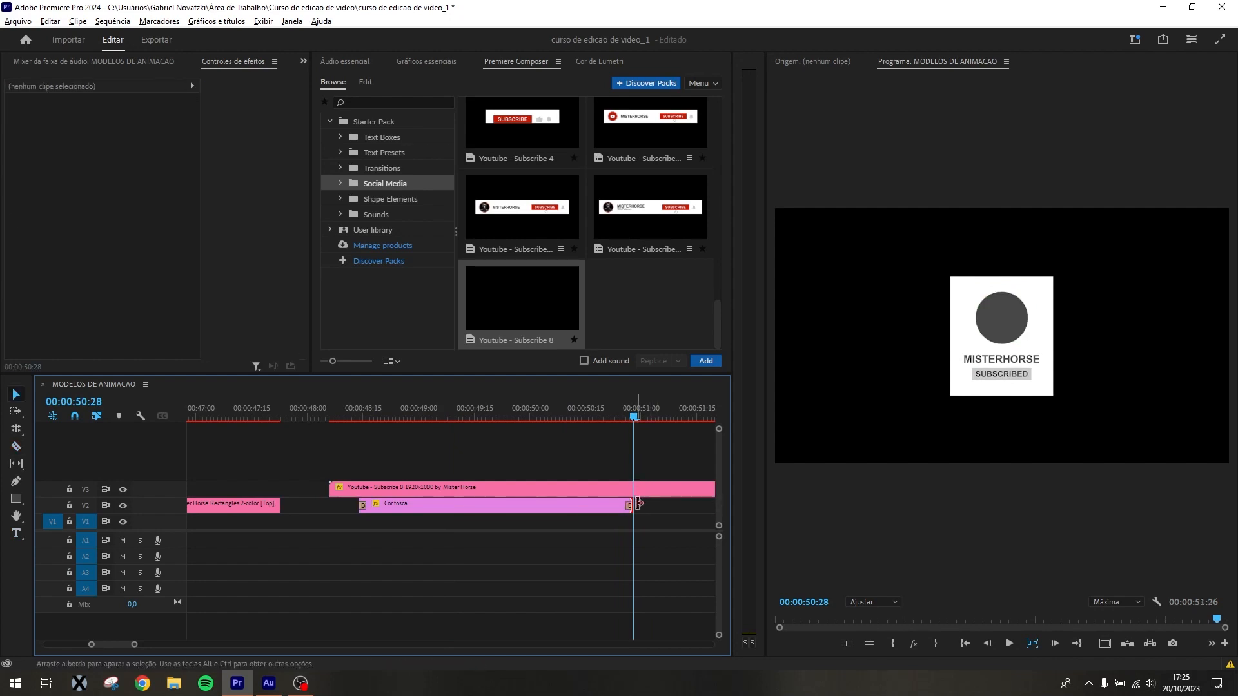
{"action": "right_click", "coordinate": [635, 504]}
{"action": "left_click", "coordinate": [686, 588]}
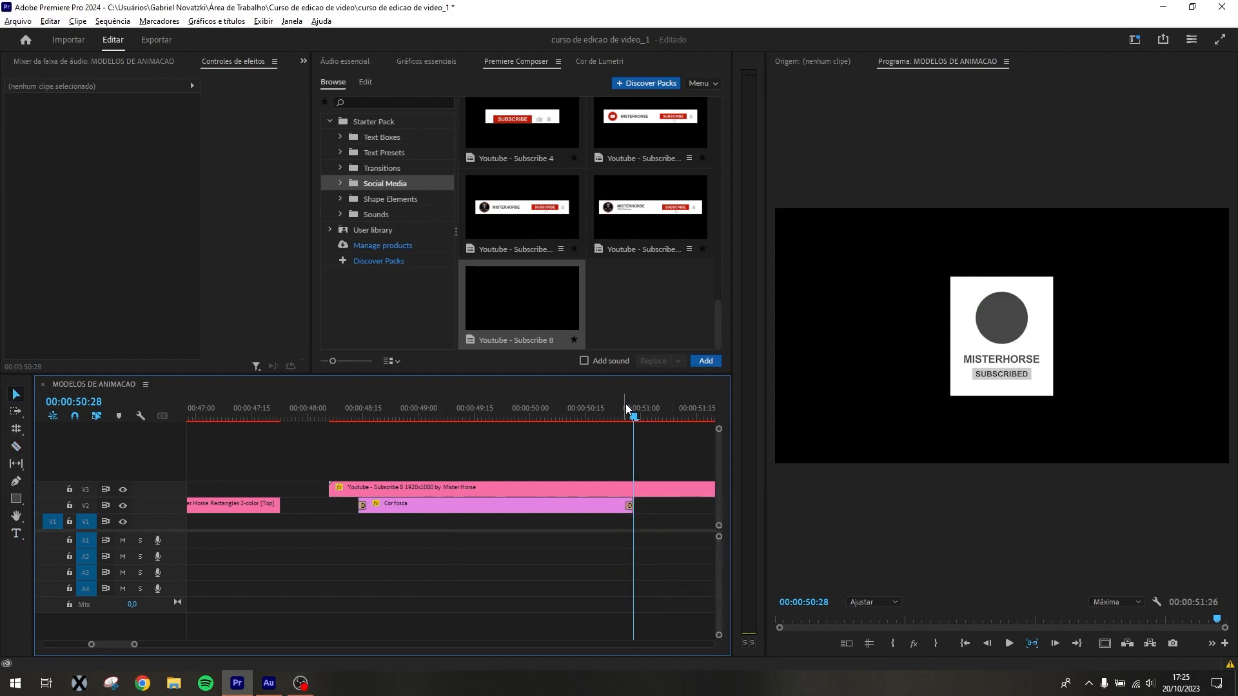
Change Text 1 of the Youtube - Subscribe 8 clip to INSCREVA-SE
{"action": "left_click", "coordinate": [504, 410]}
{"action": "left_click", "coordinate": [528, 489]}
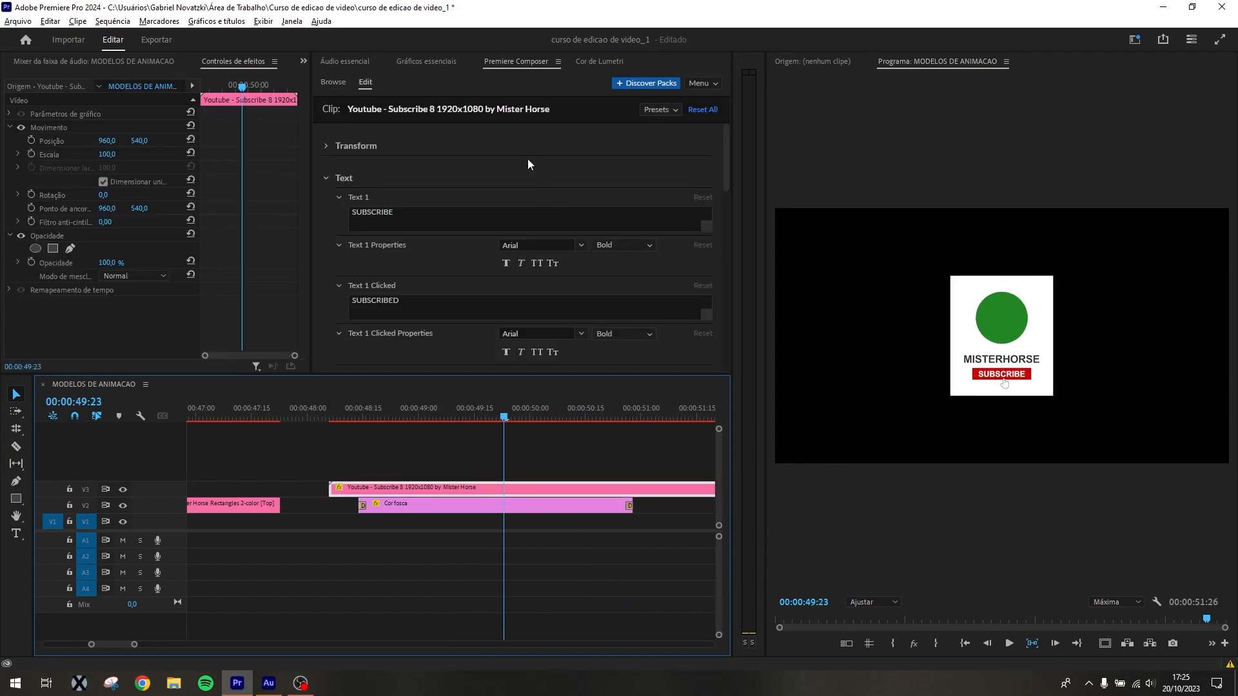
{"action": "left_click", "coordinate": [413, 222]}
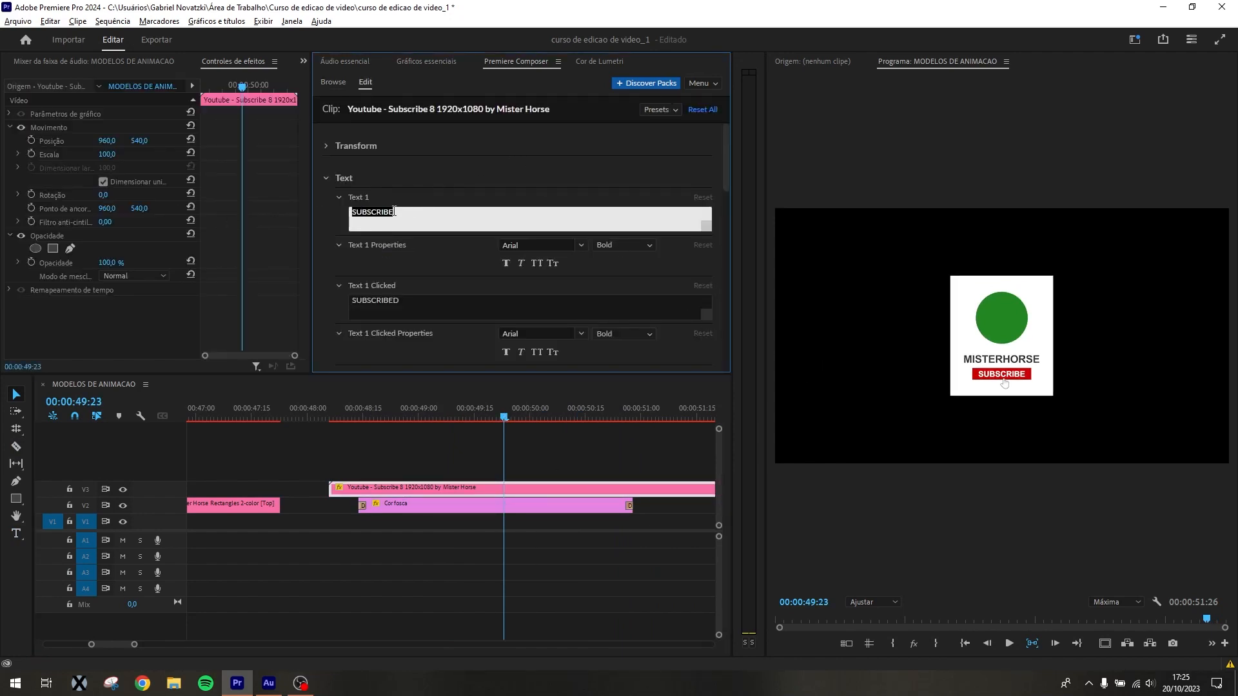
{"action": "type", "text": "INSCREVA-SE"}
{"action": "key", "text": "Tab"}
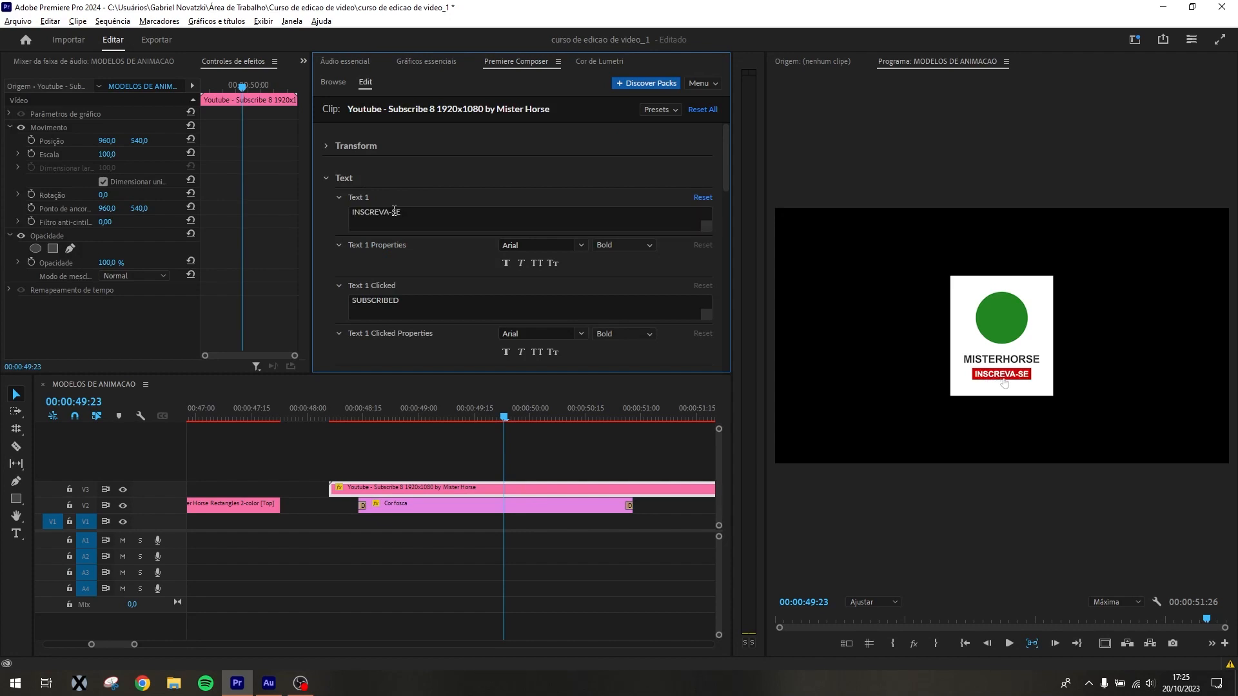
Try Bebas Neue for Text 1, settling on the Gilroy font in Bold
{"action": "left_click", "coordinate": [524, 249]}
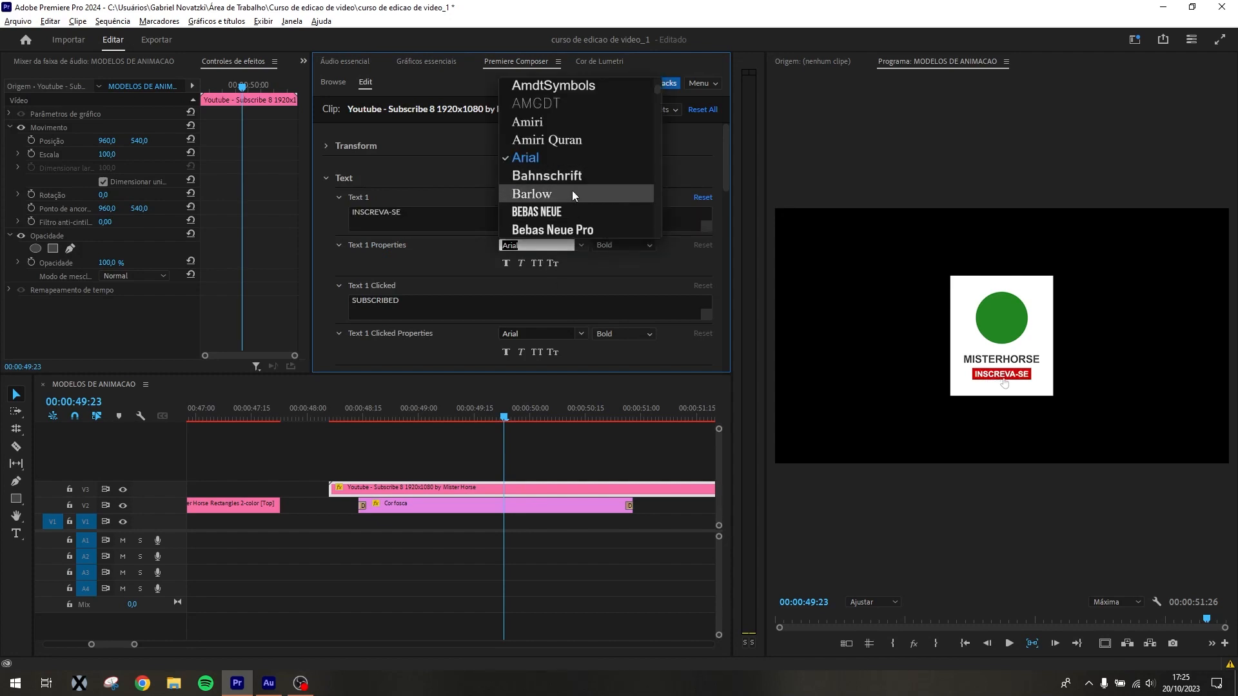
{"action": "left_click", "coordinate": [573, 211]}
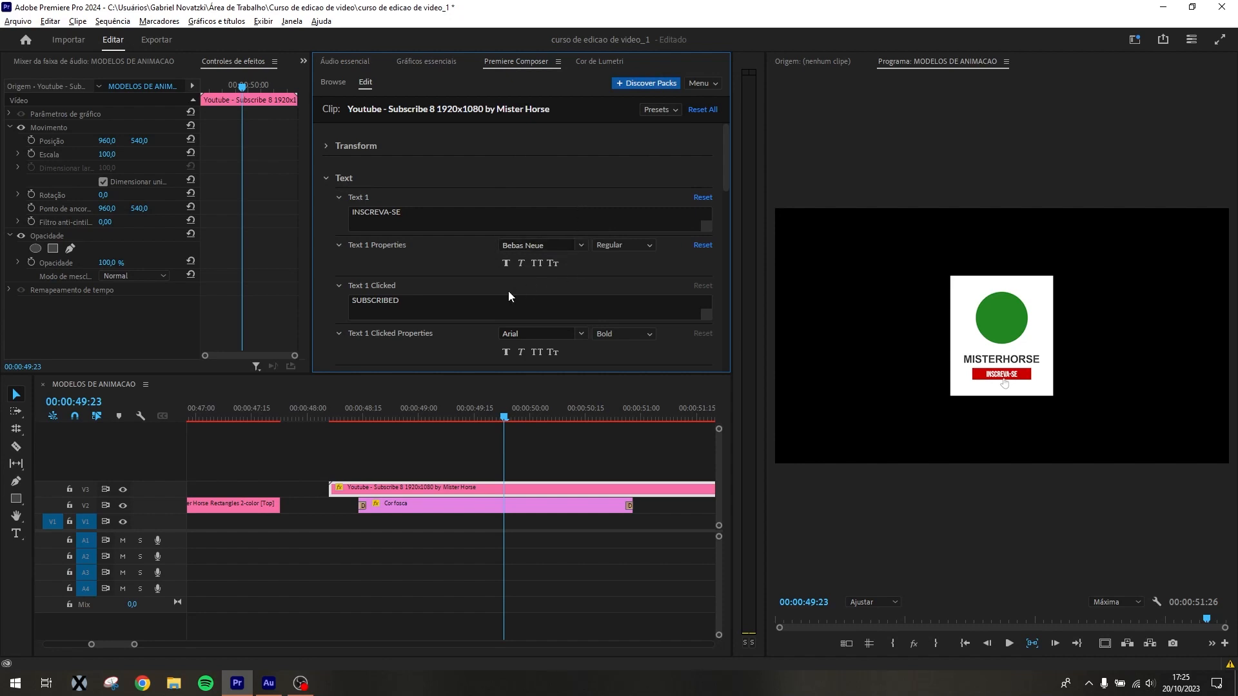
{"action": "left_click", "coordinate": [573, 246]}
{"action": "scroll", "coordinate": [587, 171], "scroll_direction": "down", "scroll_amount": 3}
{"action": "scroll", "coordinate": [587, 171], "scroll_direction": "up", "scroll_amount": 3}
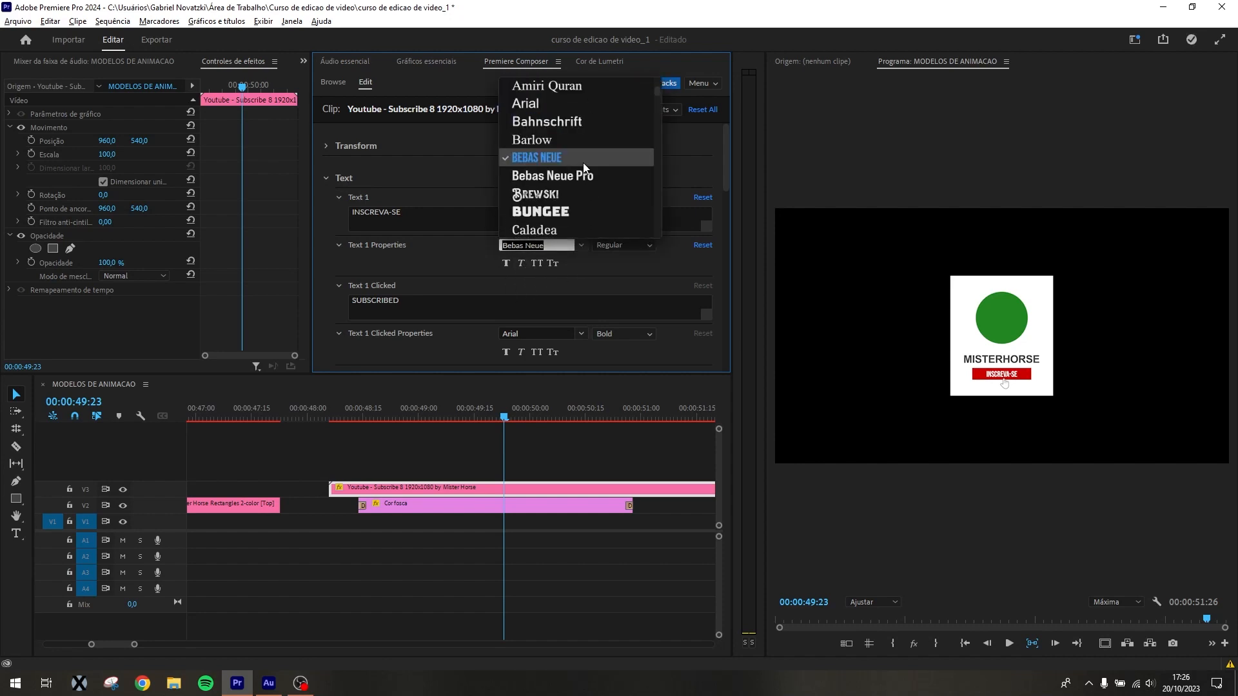
{"action": "type", "text": "GILR"}
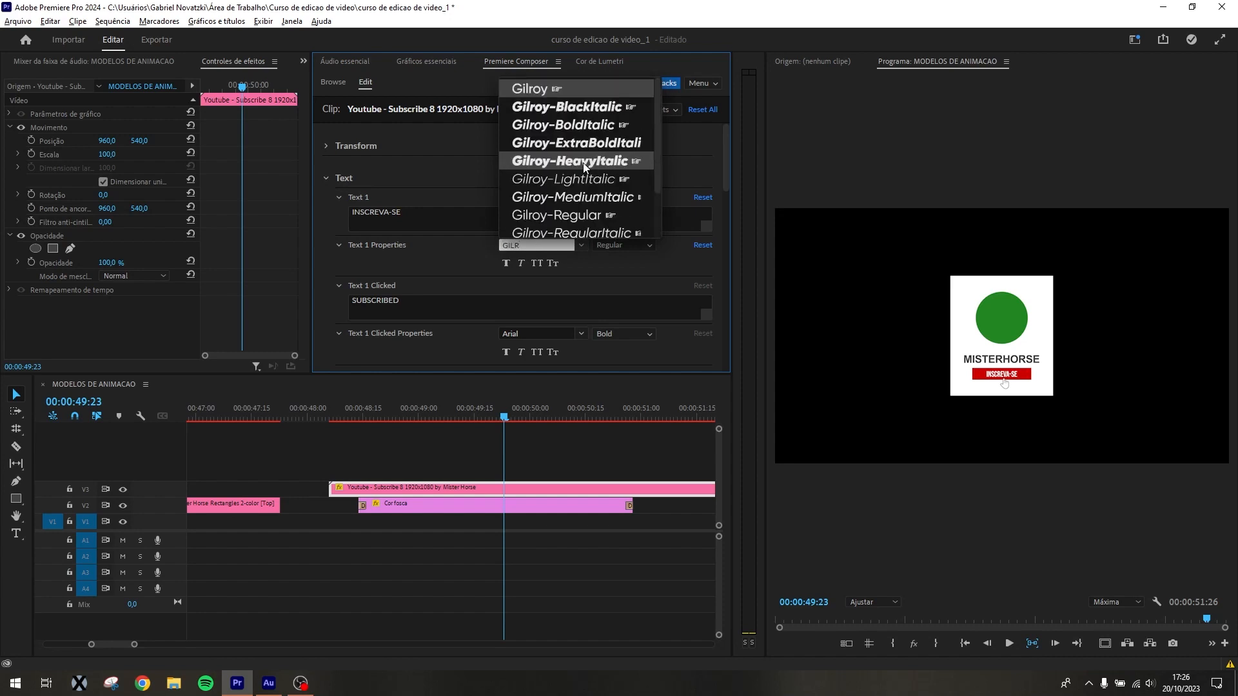
{"action": "left_click", "coordinate": [570, 85]}
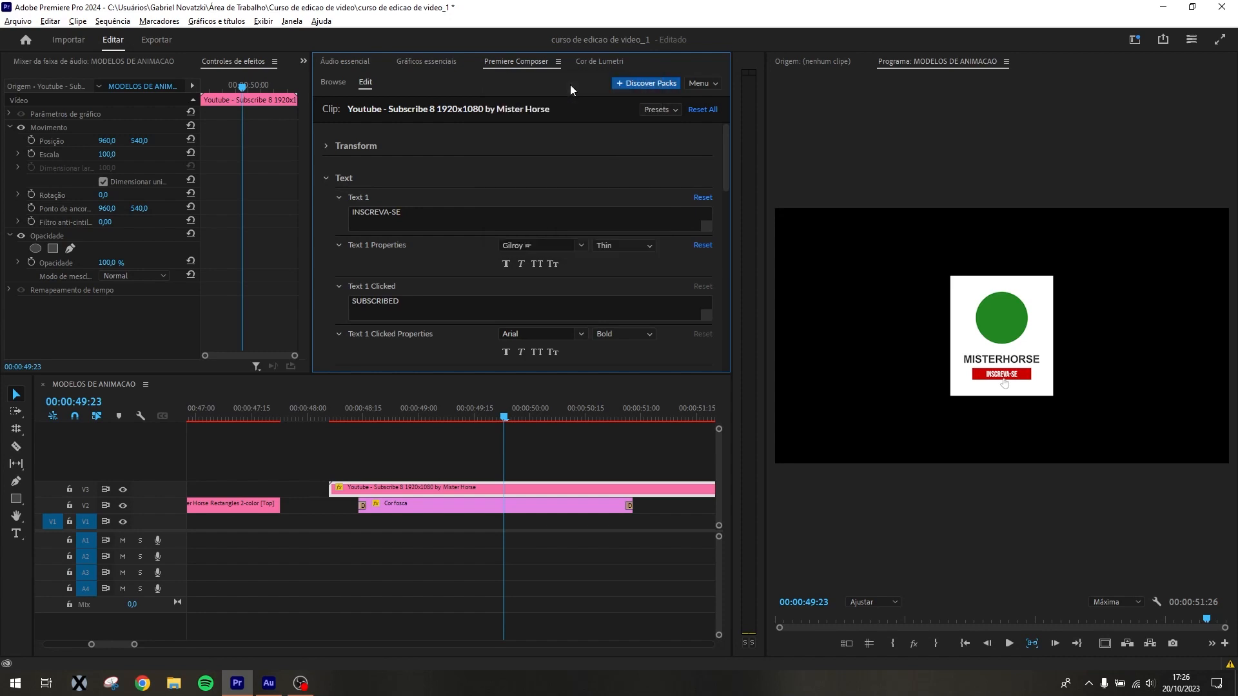
{"action": "left_click", "coordinate": [616, 252]}
{"action": "left_click", "coordinate": [626, 192]}
Change Text 1 Clicked to INSCRITO and set its font to Gilroy ExtraBold
{"action": "left_click_drag", "start_coordinate": [401, 303], "coordinate": [204, 303]}
{"action": "type", "text": "INSCRITO"}
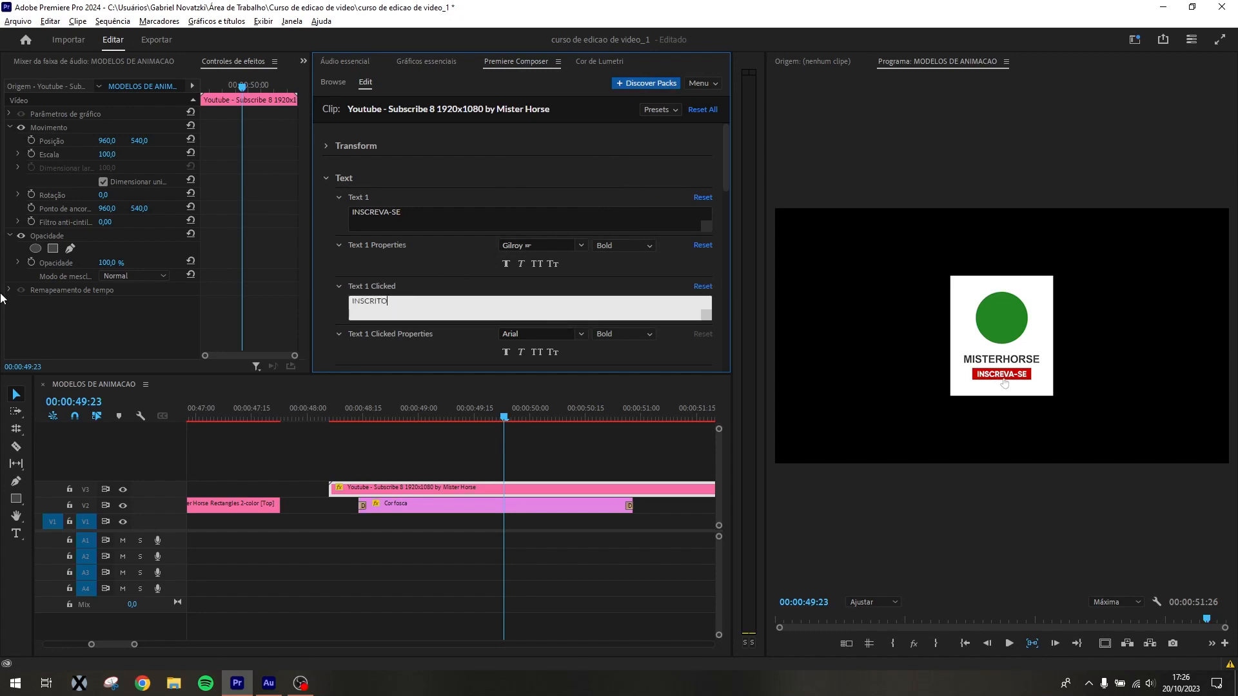
{"action": "left_click", "coordinate": [565, 333]}
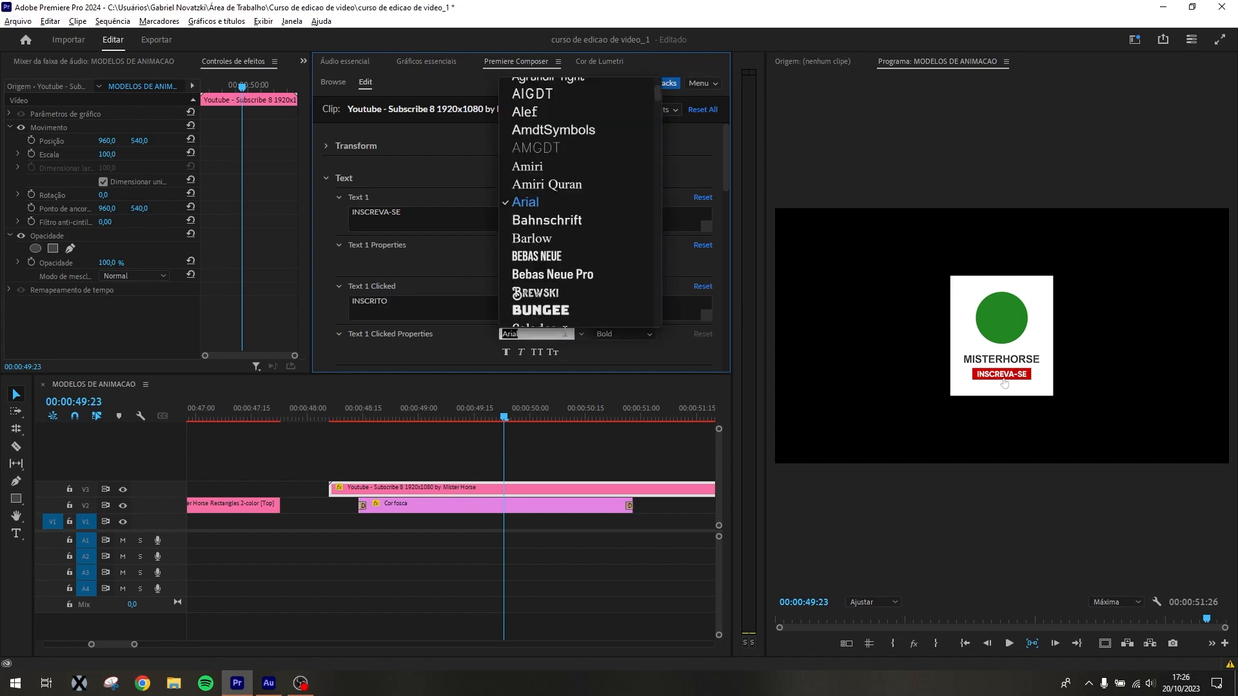
{"action": "type", "text": "GILR"}
{"action": "key", "text": "Return"}
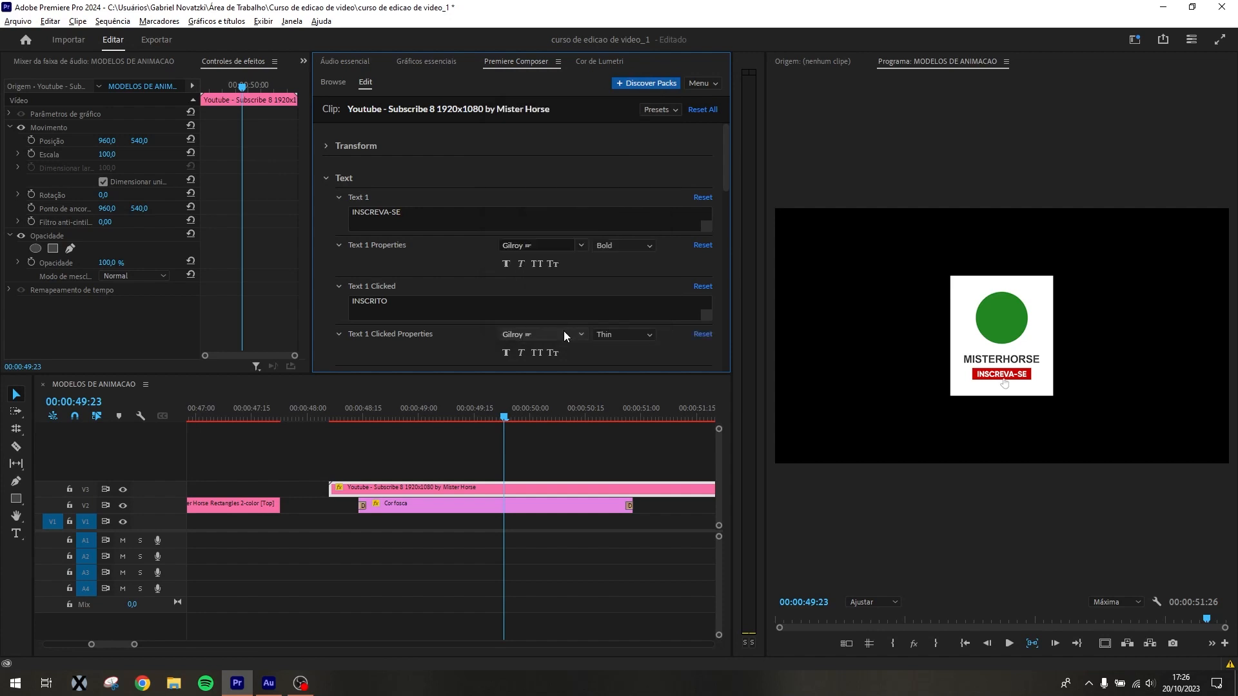
{"action": "left_click", "coordinate": [617, 334]}
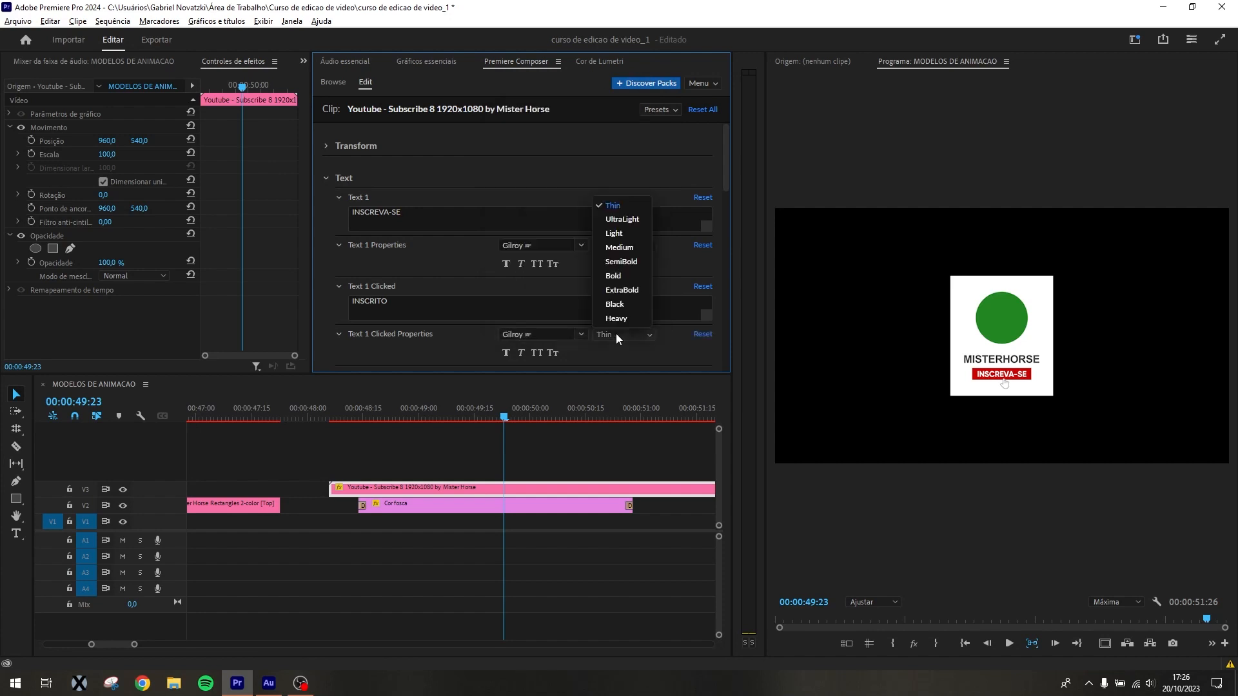
{"action": "left_click", "coordinate": [647, 290]}
{"action": "left_click_drag", "start_coordinate": [511, 412], "coordinate": [517, 437]}
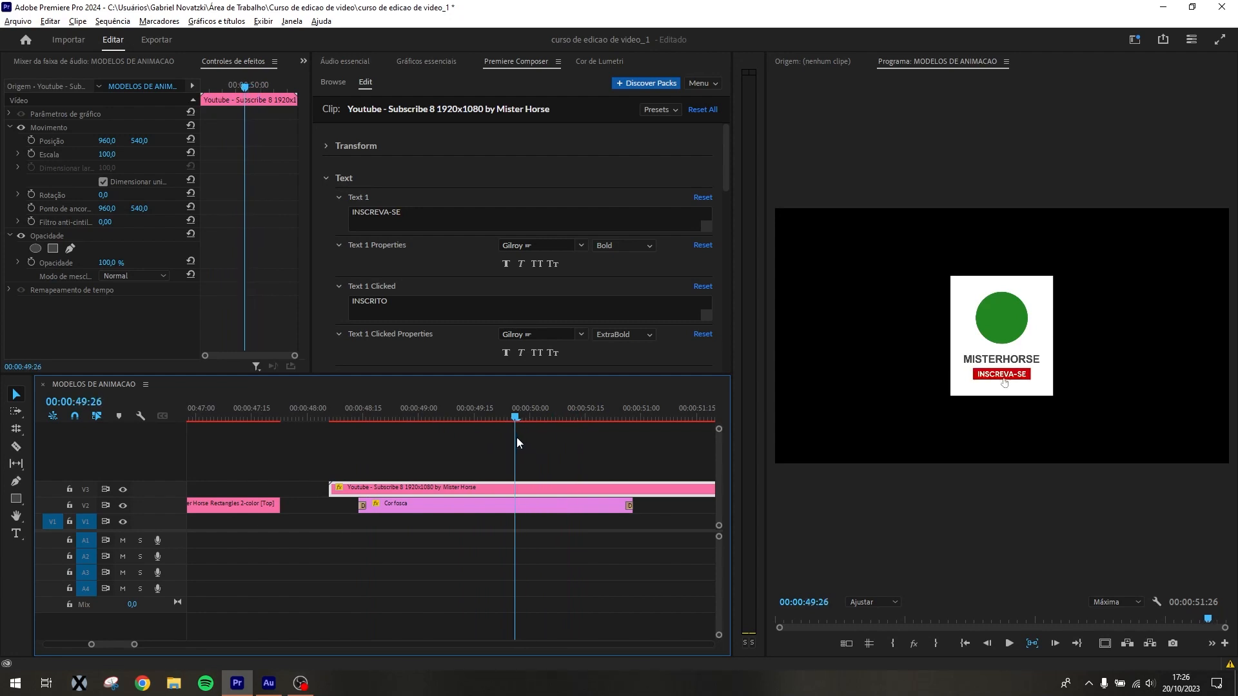
Change Text 2 to TUTORIAIS and set its font to Bebas Neue Pro
{"action": "scroll", "coordinate": [432, 239], "scroll_direction": "down", "scroll_amount": 5}
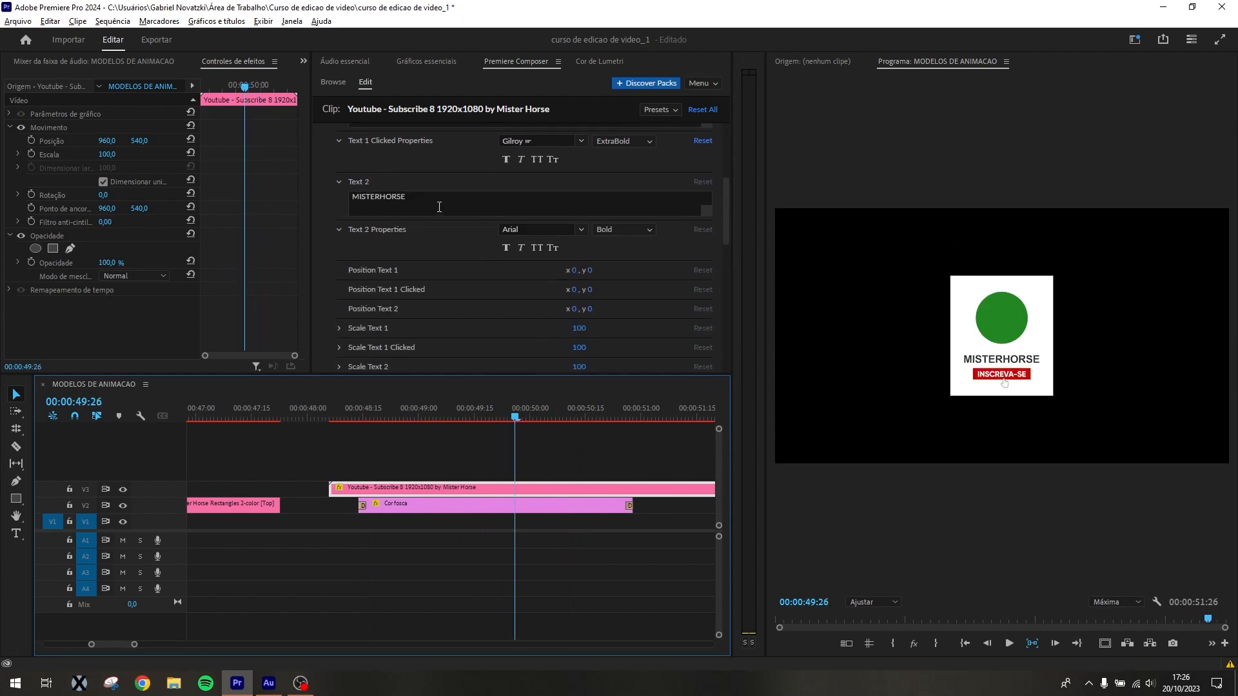
{"action": "left_click", "coordinate": [441, 206]}
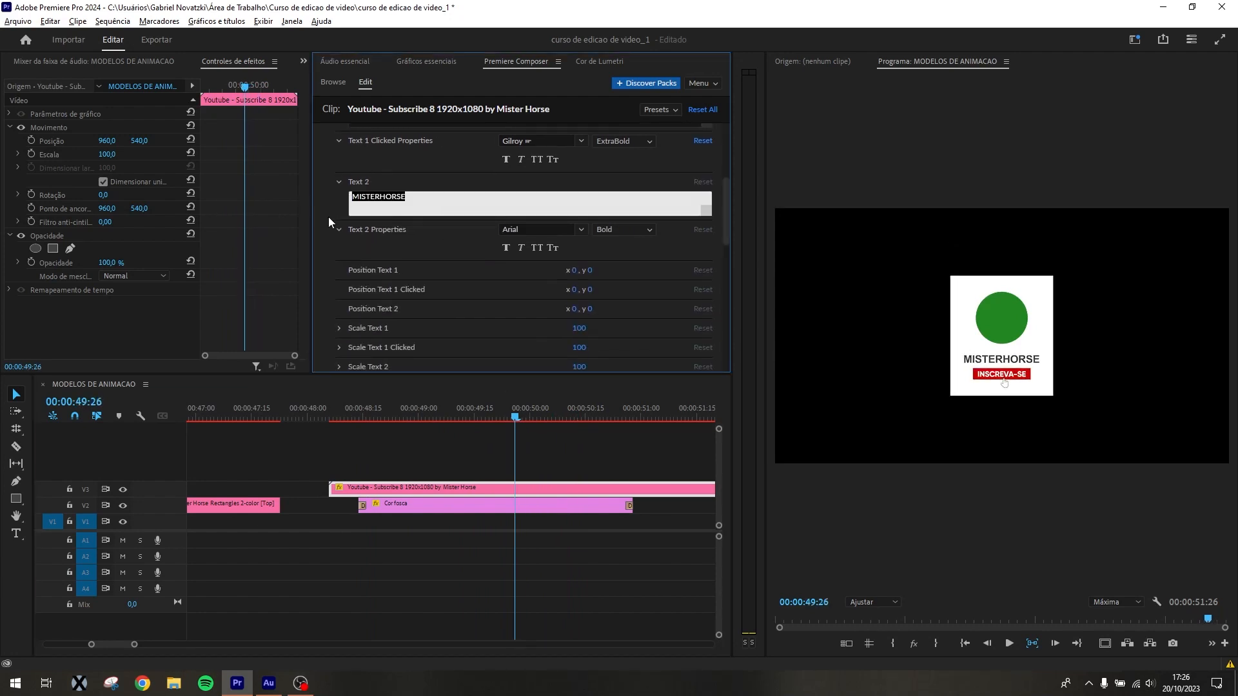
{"action": "type", "text": "TUTORIA"}
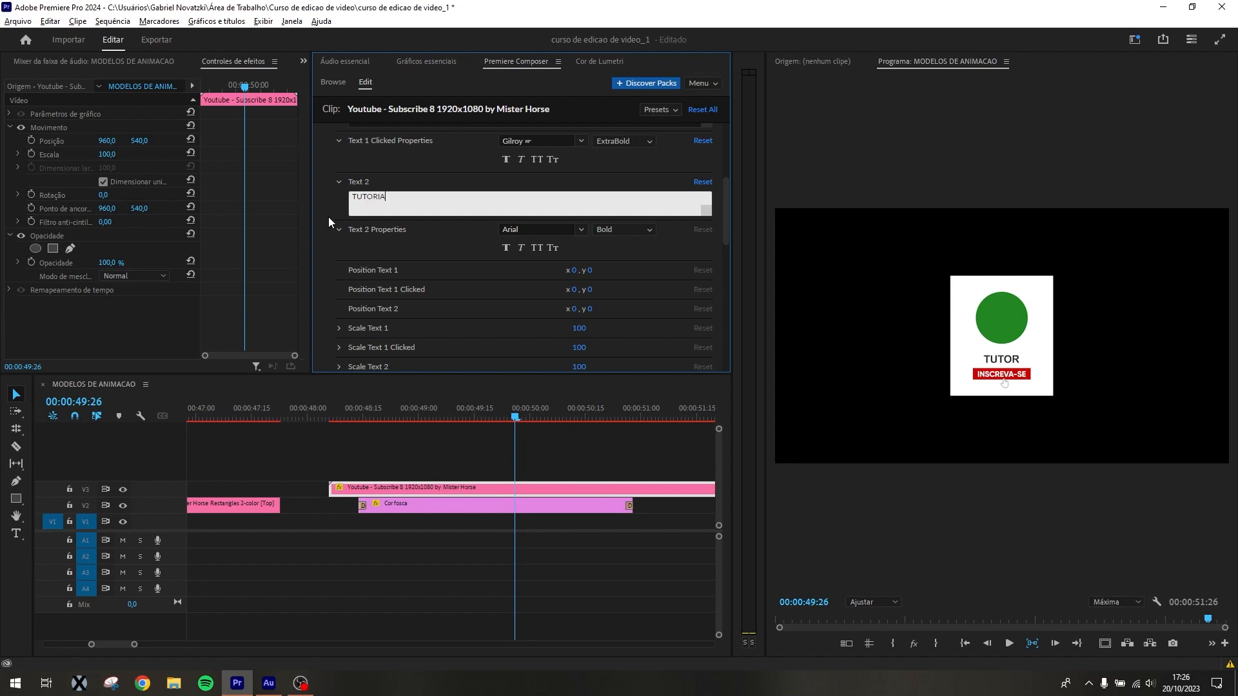
{"action": "type", "text": "IS"}
{"action": "left_click", "coordinate": [525, 227]}
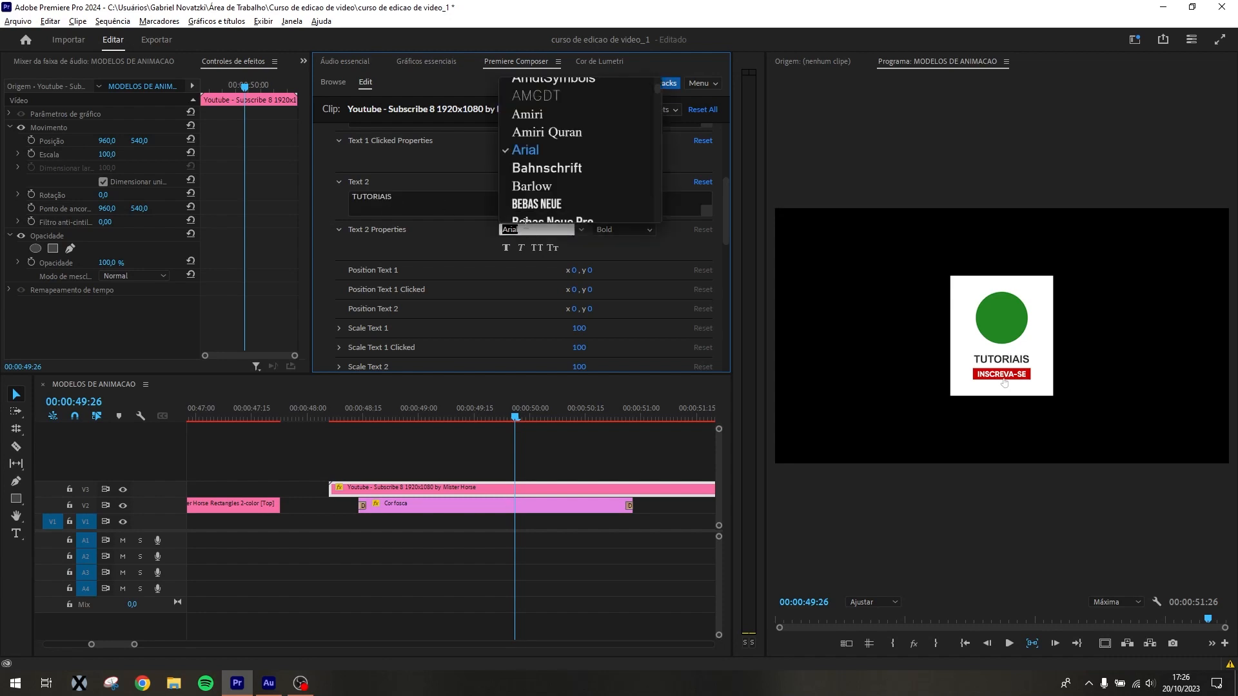
{"action": "scroll", "coordinate": [525, 223], "scroll_direction": "down", "scroll_amount": 3}
{"action": "scroll", "coordinate": [524, 222], "scroll_direction": "up", "scroll_amount": 3}
{"action": "type", "text": "BEBA"}
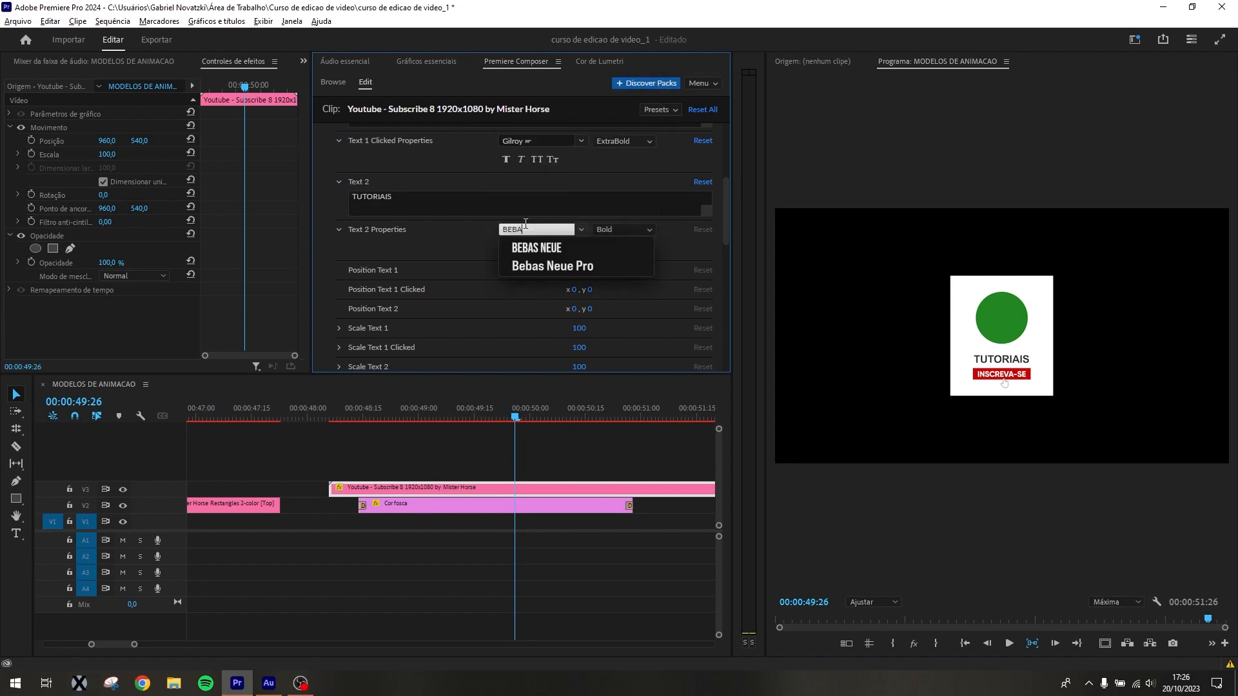
{"action": "key", "text": "Down"}
{"action": "key", "text": "Down"}
{"action": "key", "text": "Return"}
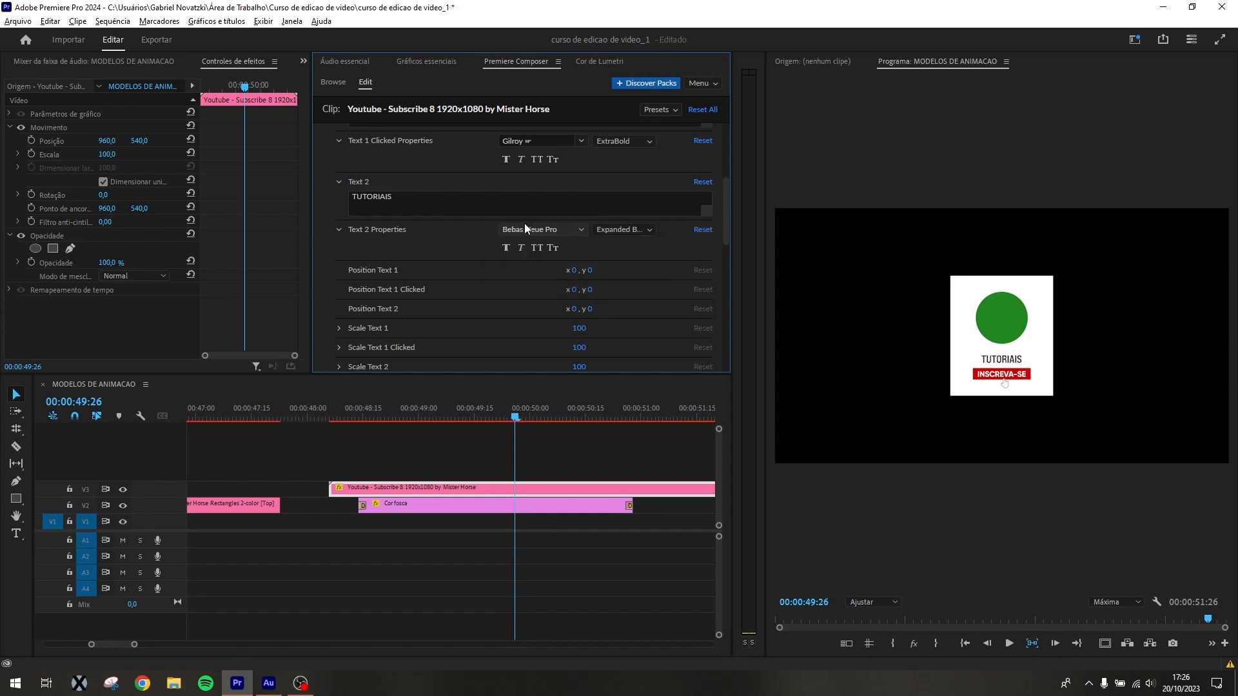
{"action": "scroll", "coordinate": [574, 280], "scroll_direction": "down", "scroll_amount": 8}
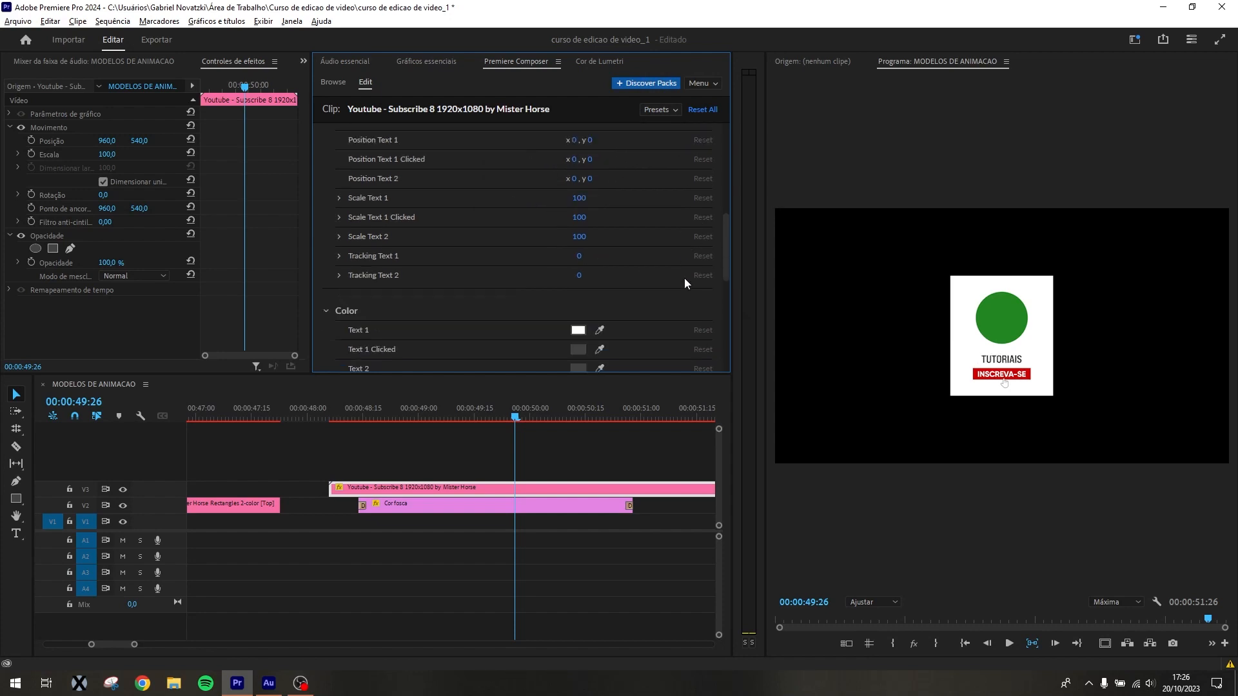
{"action": "scroll", "coordinate": [679, 272], "scroll_direction": "up", "scroll_amount": 6}
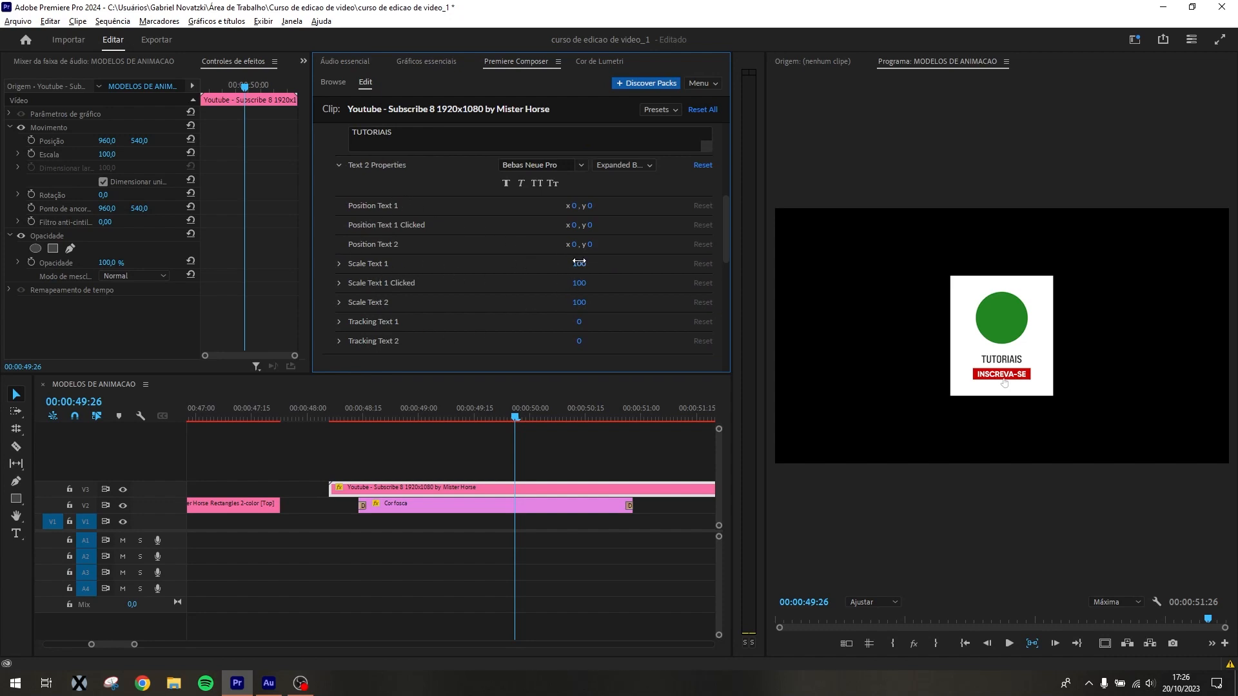
{"action": "mouse_move", "coordinate": [607, 261]}
{"action": "left_mouse_down"}
{"action": "mouse_move", "coordinate": [578, 266]}
{"action": "mouse_move", "coordinate": [593, 277]}
{"action": "left_mouse_up"}
{"action": "scroll", "coordinate": [590, 297], "scroll_direction": "down", "scroll_amount": 4}
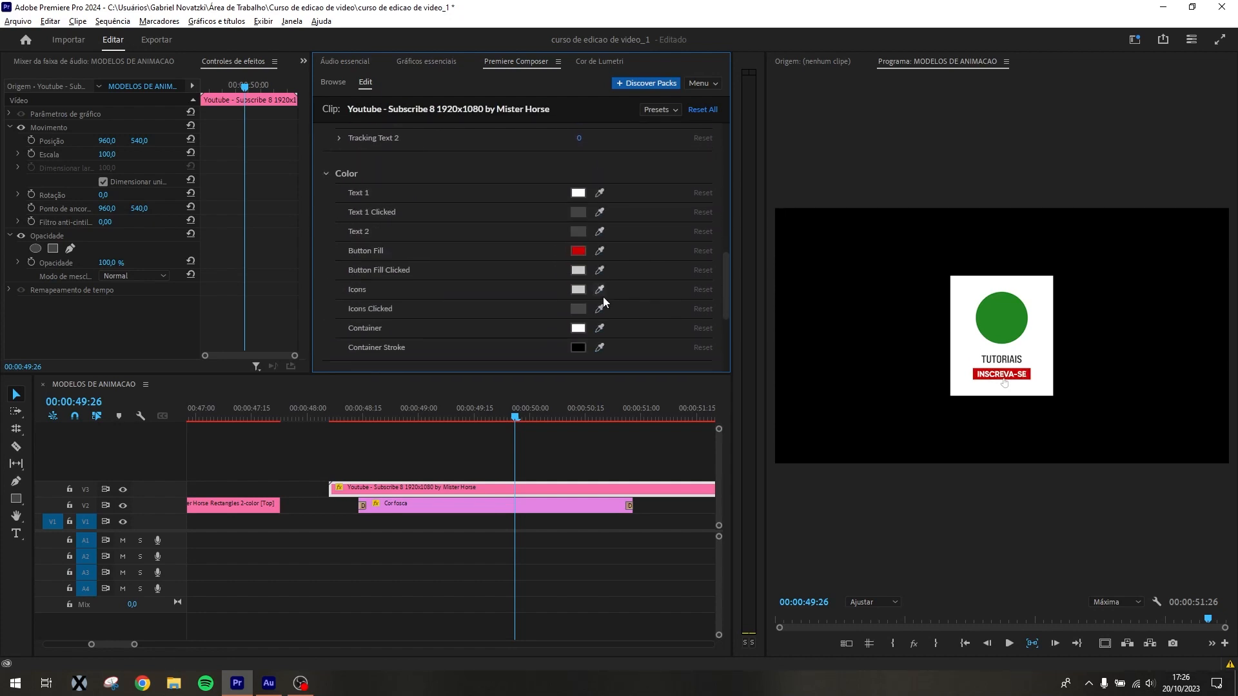
Set the Cursor Scale of the Youtube - Subscribe 8 clip to 216 and try the Cursor Pointer/Mouse option
{"action": "scroll", "coordinate": [548, 271], "scroll_direction": "up", "scroll_amount": 3}
{"action": "scroll", "coordinate": [452, 248], "scroll_direction": "down", "scroll_amount": 2}
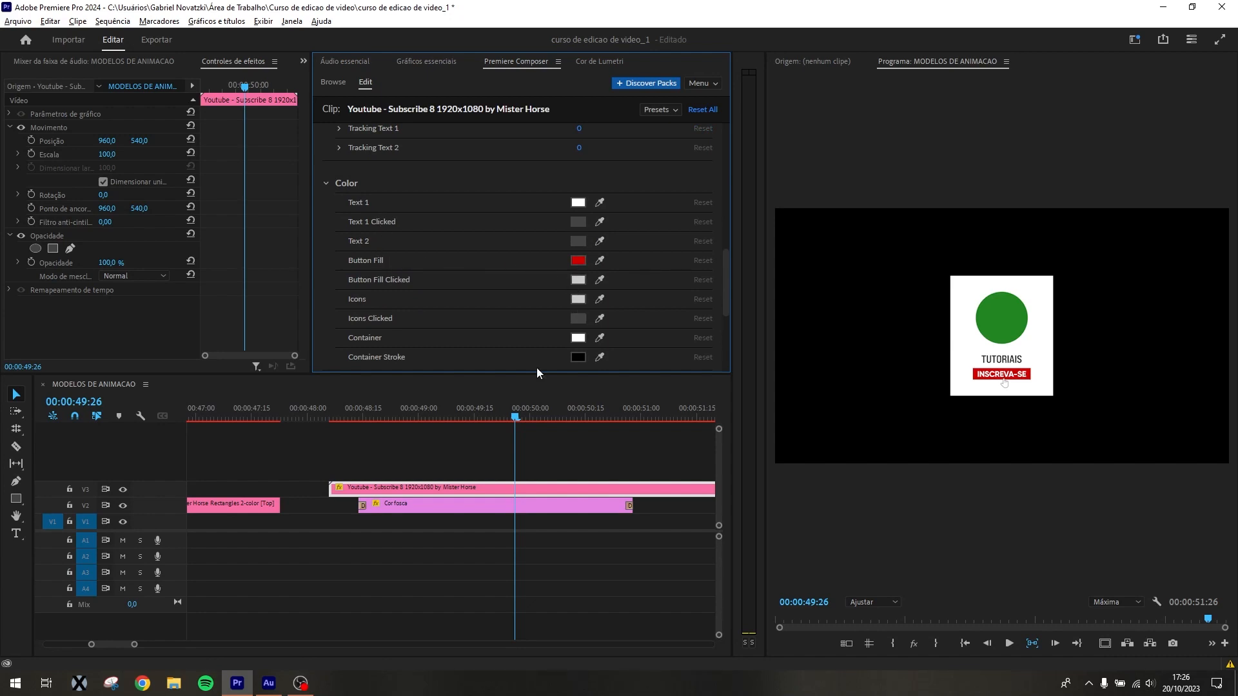
{"action": "left_click_drag", "start_coordinate": [516, 420], "coordinate": [567, 416]}
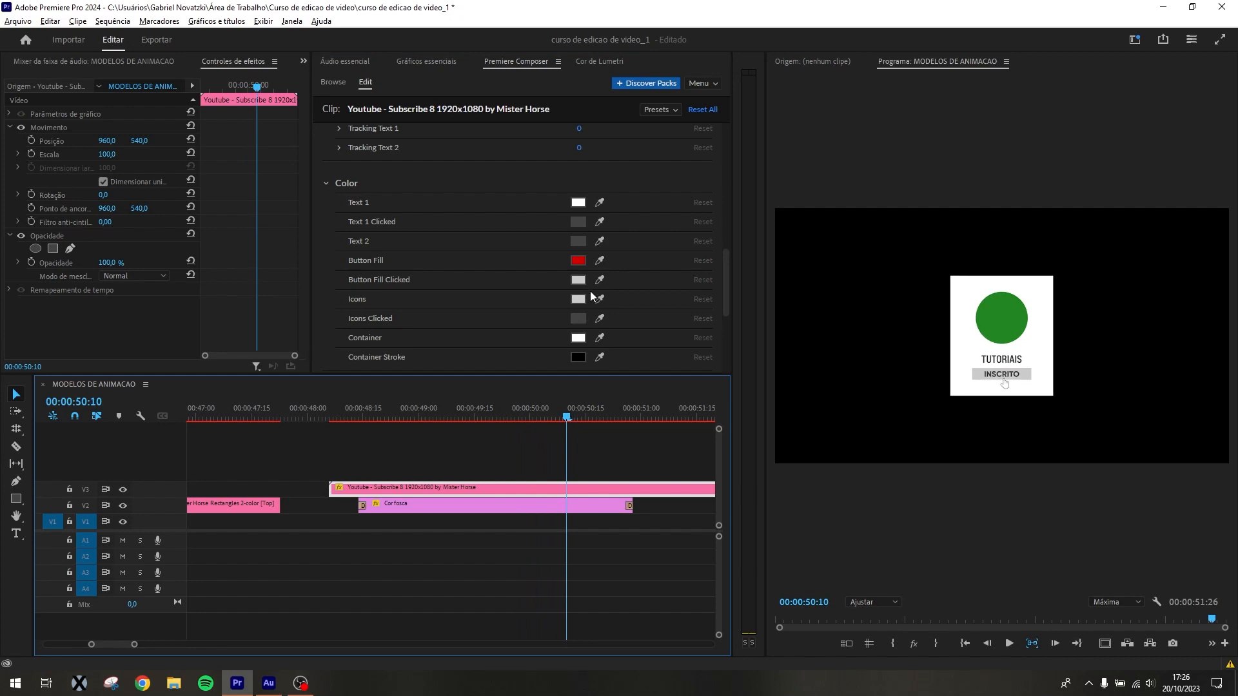
{"action": "scroll", "coordinate": [587, 294], "scroll_direction": "down", "scroll_amount": 2}
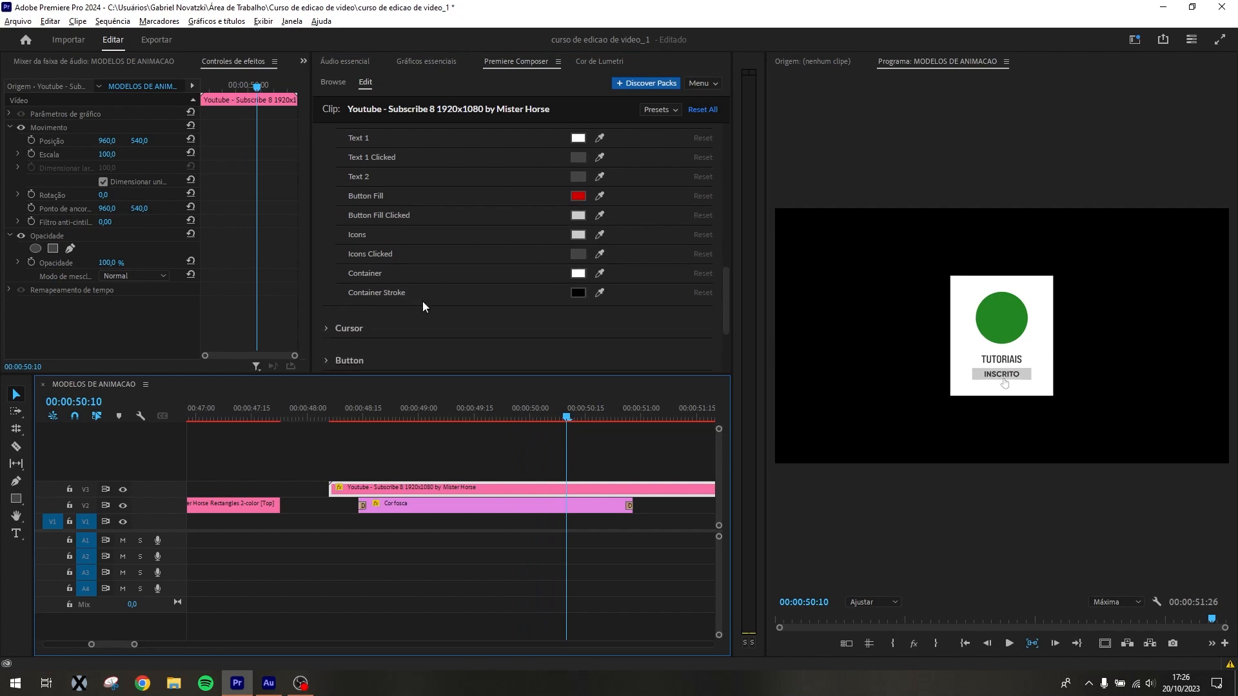
{"action": "scroll", "coordinate": [423, 301], "scroll_direction": "down", "scroll_amount": 2}
{"action": "left_click", "coordinate": [325, 264]}
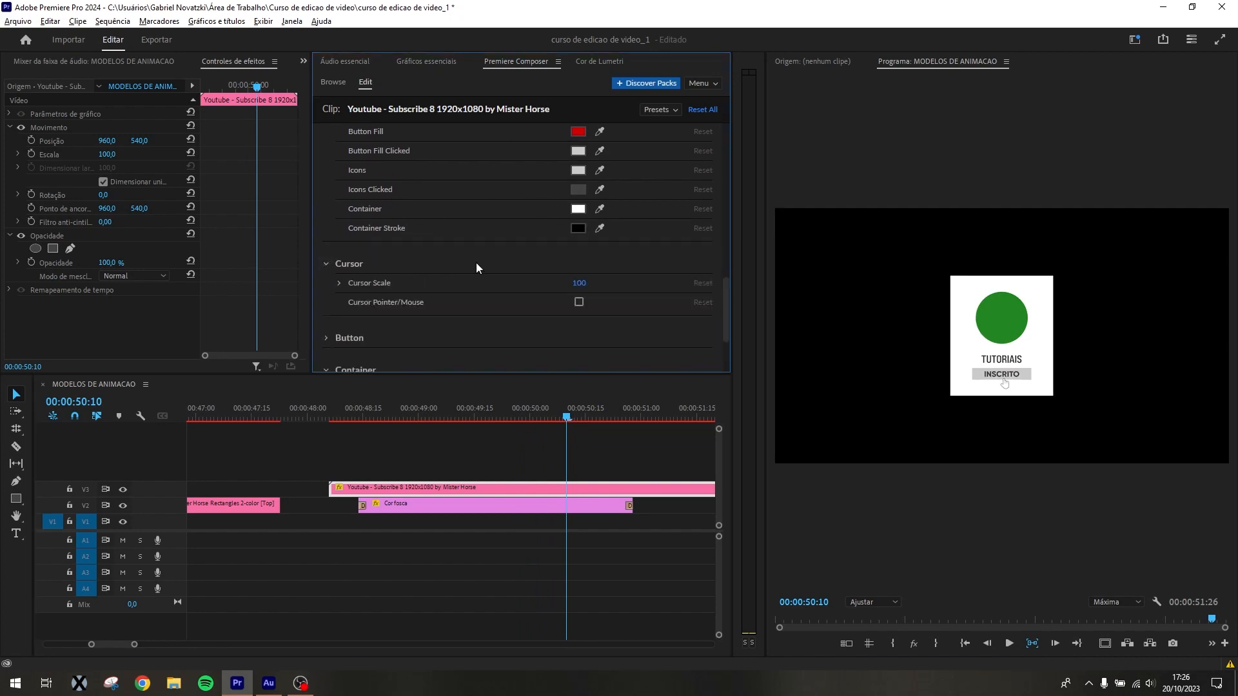
{"action": "scroll", "coordinate": [516, 258], "scroll_direction": "down", "scroll_amount": 2}
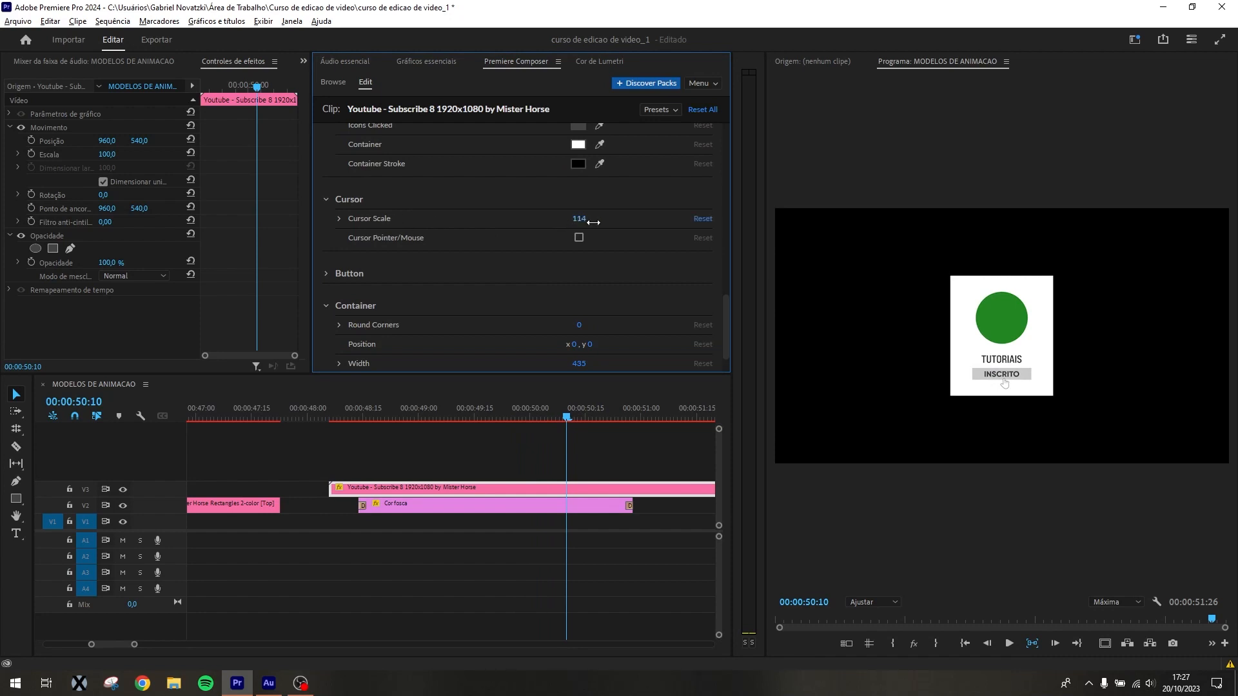
{"action": "left_click_drag", "start_coordinate": [620, 222], "coordinate": [659, 217]}
{"action": "left_click", "coordinate": [579, 238]}
{"action": "left_click", "coordinate": [579, 238]}
Set the container's Round Corners to 100 on the Youtube - Subscribe 8 clip and check the animation around 00:00:49:03
{"action": "scroll", "coordinate": [342, 265], "scroll_direction": "down", "scroll_amount": 1}
{"action": "left_click", "coordinate": [326, 231]}
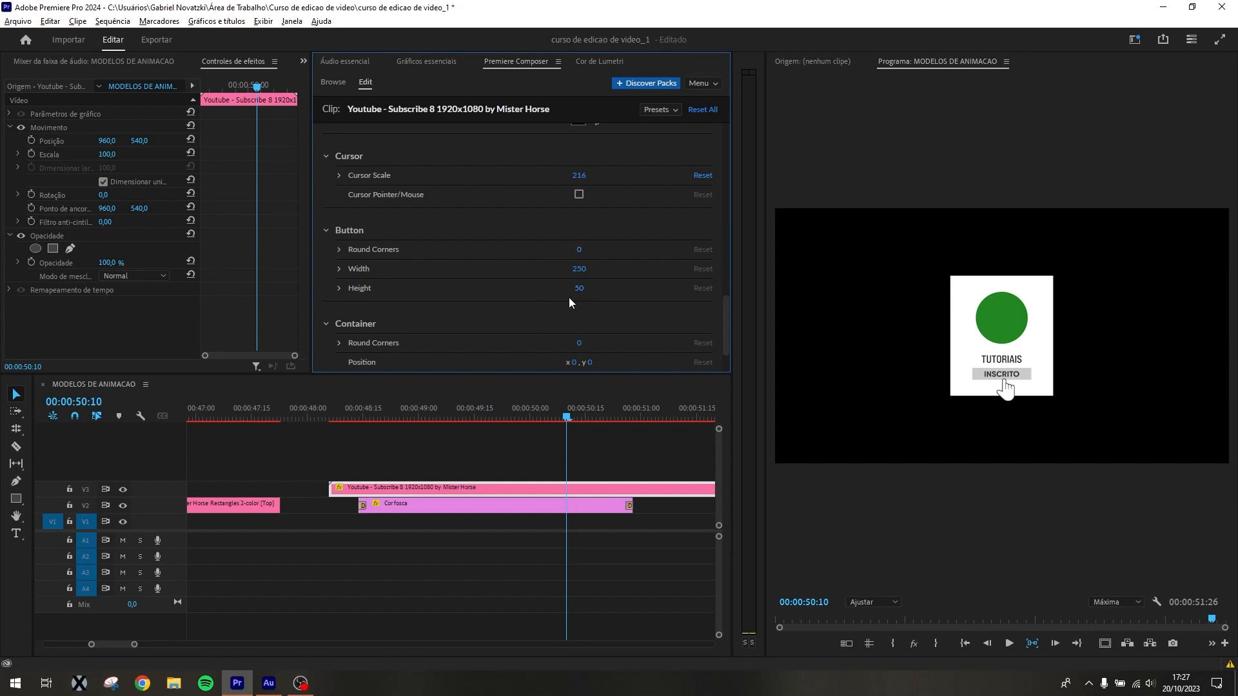
{"action": "scroll", "coordinate": [571, 293], "scroll_direction": "down", "scroll_amount": 1}
{"action": "left_click_drag", "start_coordinate": [577, 281], "coordinate": [656, 284]}
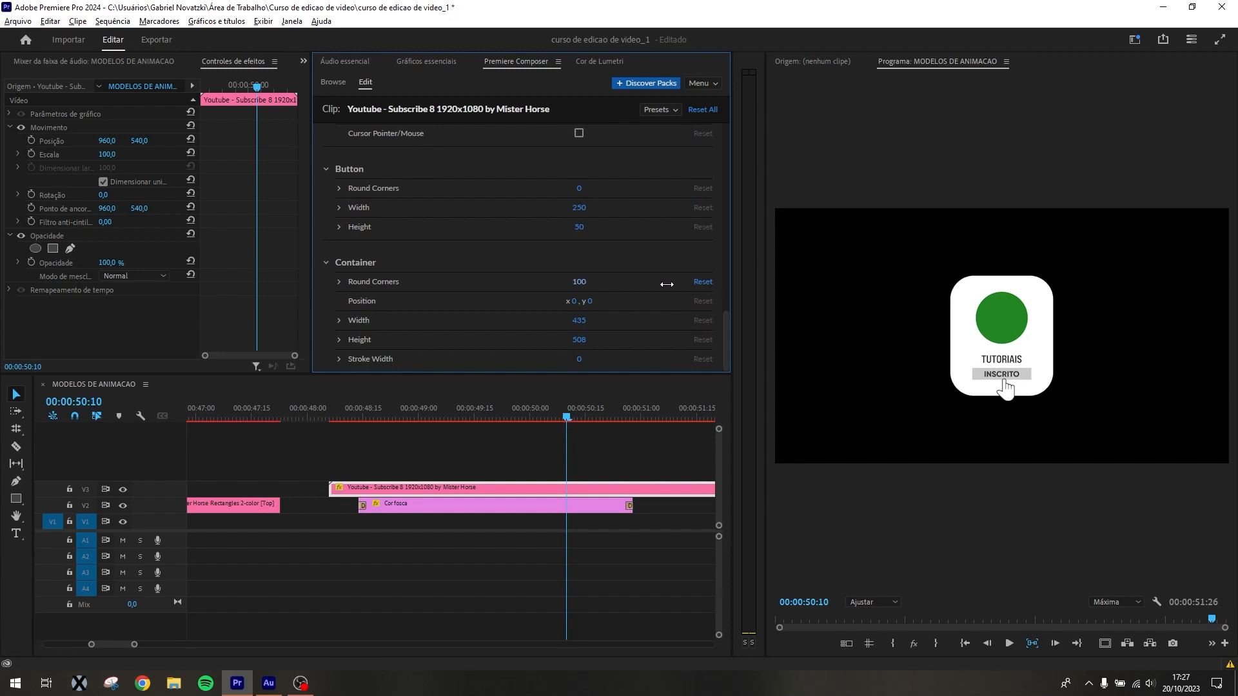
{"action": "left_click_drag", "start_coordinate": [492, 417], "coordinate": [429, 432]}
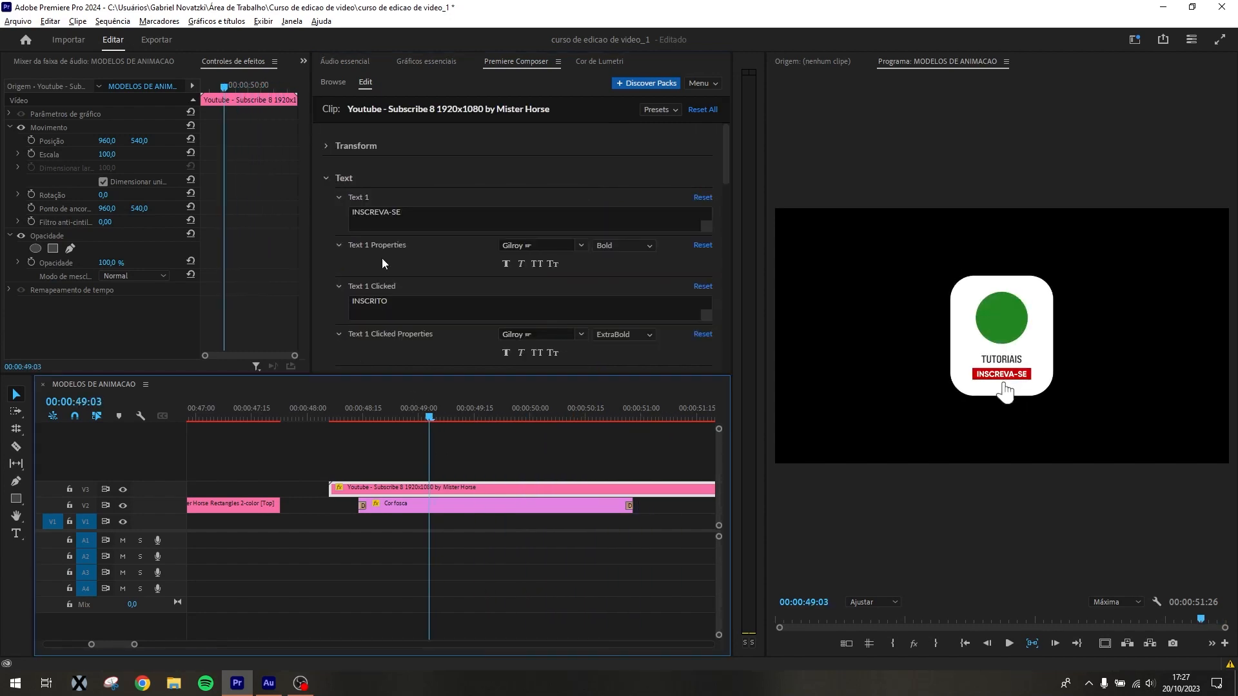
{"action": "left_click", "coordinate": [426, 61]}
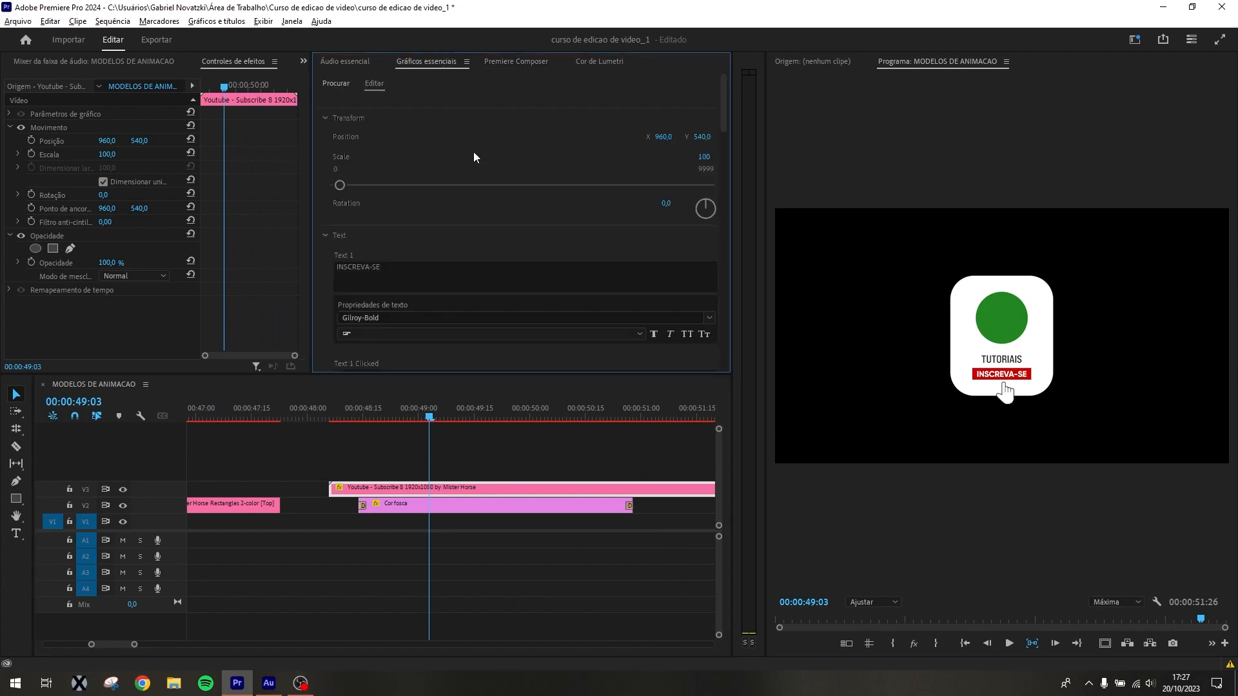
{"action": "left_click", "coordinate": [511, 62]}
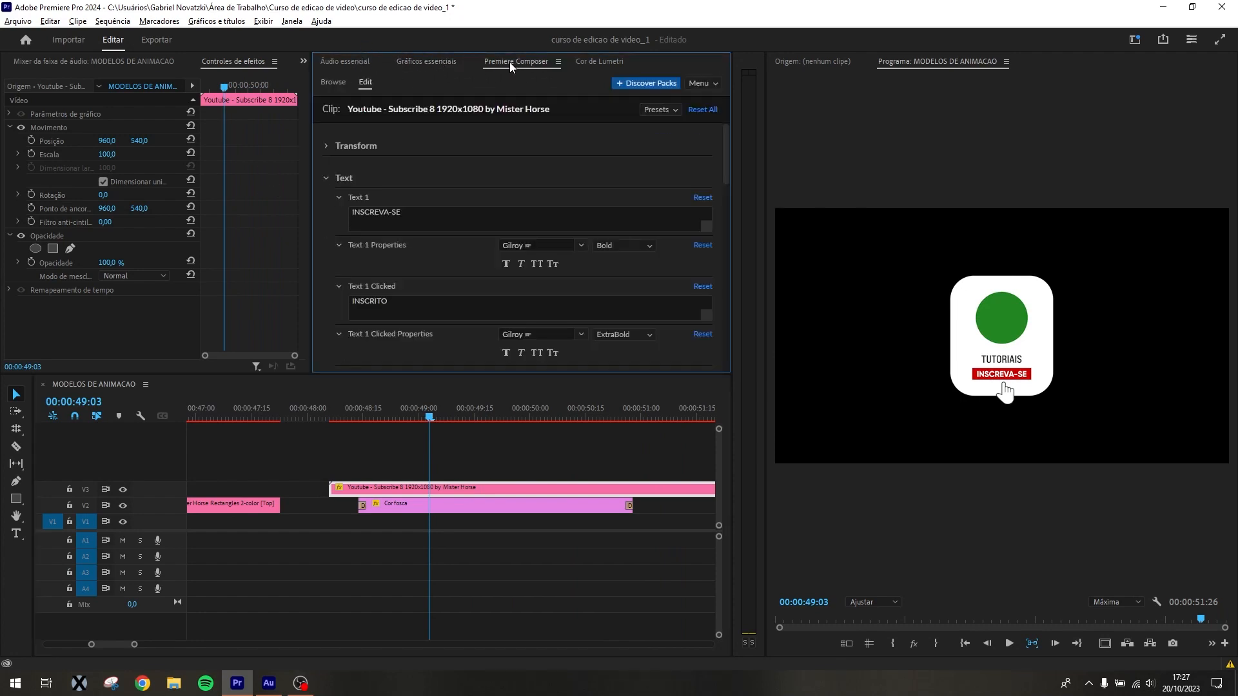
Add the Youtube - Subscribe 3 social media template to track V2 at about 00:00:54, after the existing clips
{"action": "left_click", "coordinate": [333, 83]}
{"action": "scroll", "coordinate": [588, 248], "scroll_direction": "up", "scroll_amount": 3}
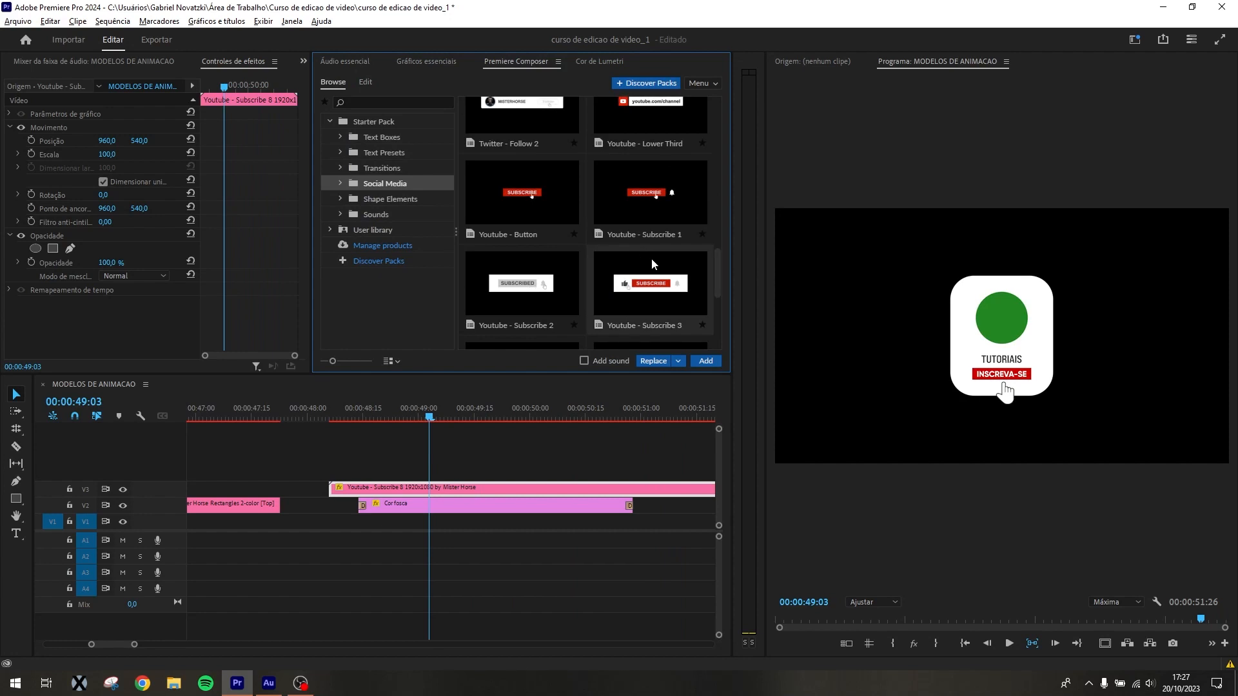
{"action": "left_click_drag", "start_coordinate": [673, 258], "coordinate": [609, 464]}
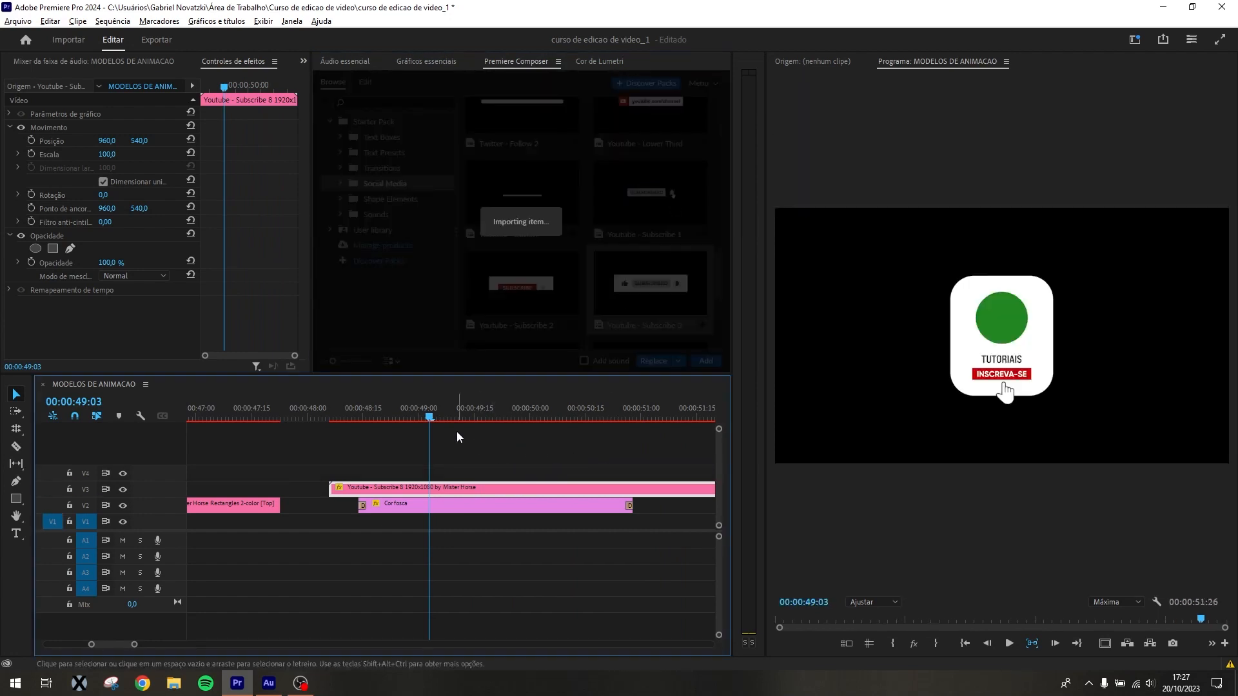
{"action": "left_click", "coordinate": [492, 447]}
{"action": "key", "text": "minus"}
{"action": "key", "text": "minus"}
{"action": "left_click_drag", "start_coordinate": [511, 474], "coordinate": [607, 505]}
Preview the Youtube - Subscribe 3 animation from its start to around 00:00:55:13
{"action": "left_click", "coordinate": [633, 405]}
{"action": "key", "text": "minus"}
{"action": "key", "text": "equal"}
{"action": "key", "text": "equal"}
{"action": "key", "text": "equal"}
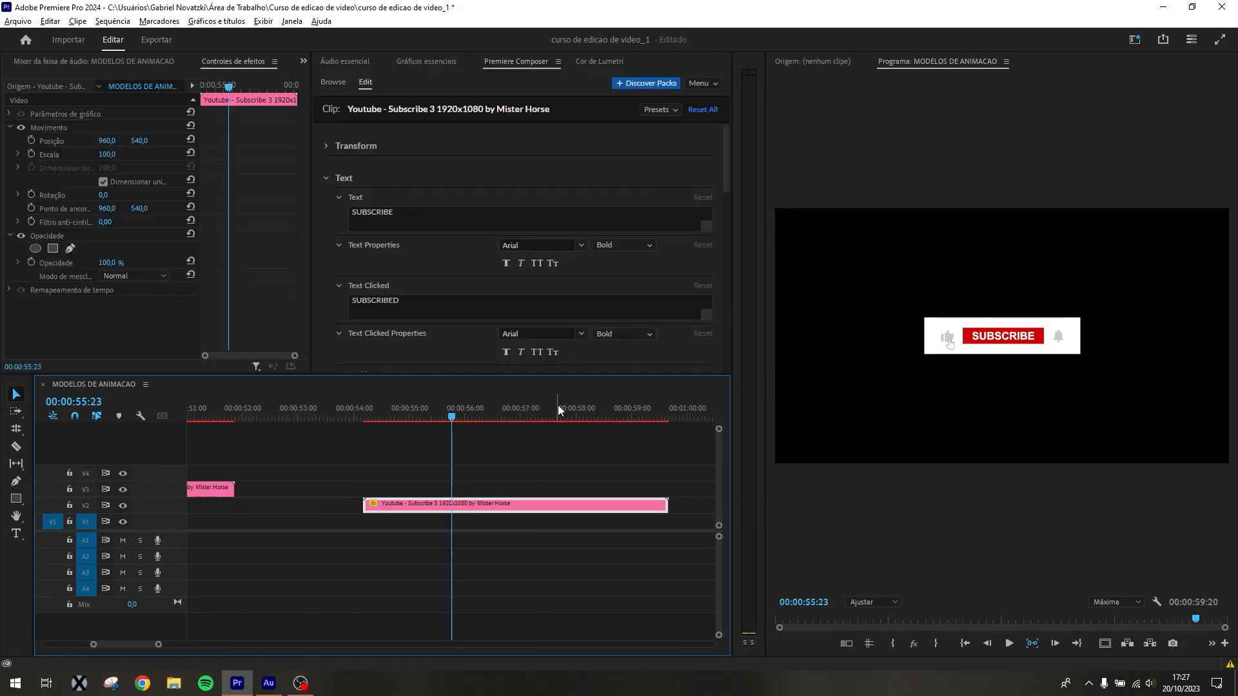
{"action": "left_click", "coordinate": [377, 405]}
{"action": "left_click_drag", "start_coordinate": [373, 404], "coordinate": [414, 417]}
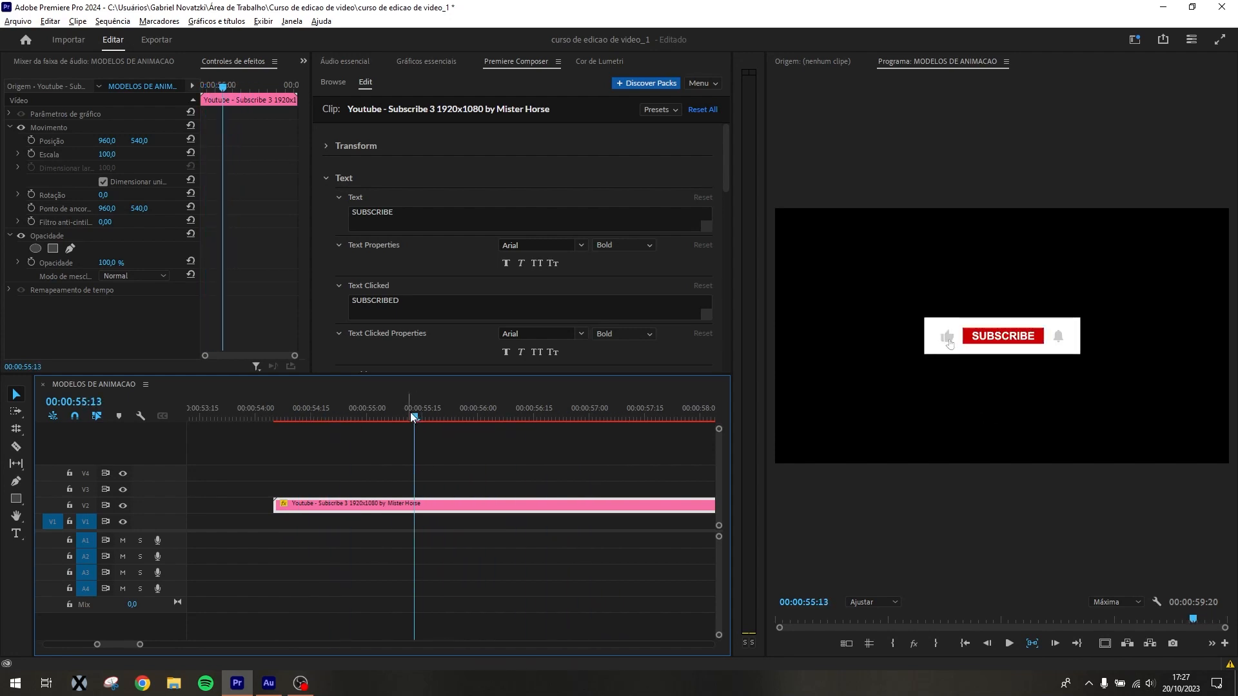
Enable Add sound, place Youtube - Subscribe 2 with its audio over the start of the Subscribe 3 clip, and play it
{"action": "left_click", "coordinate": [323, 78]}
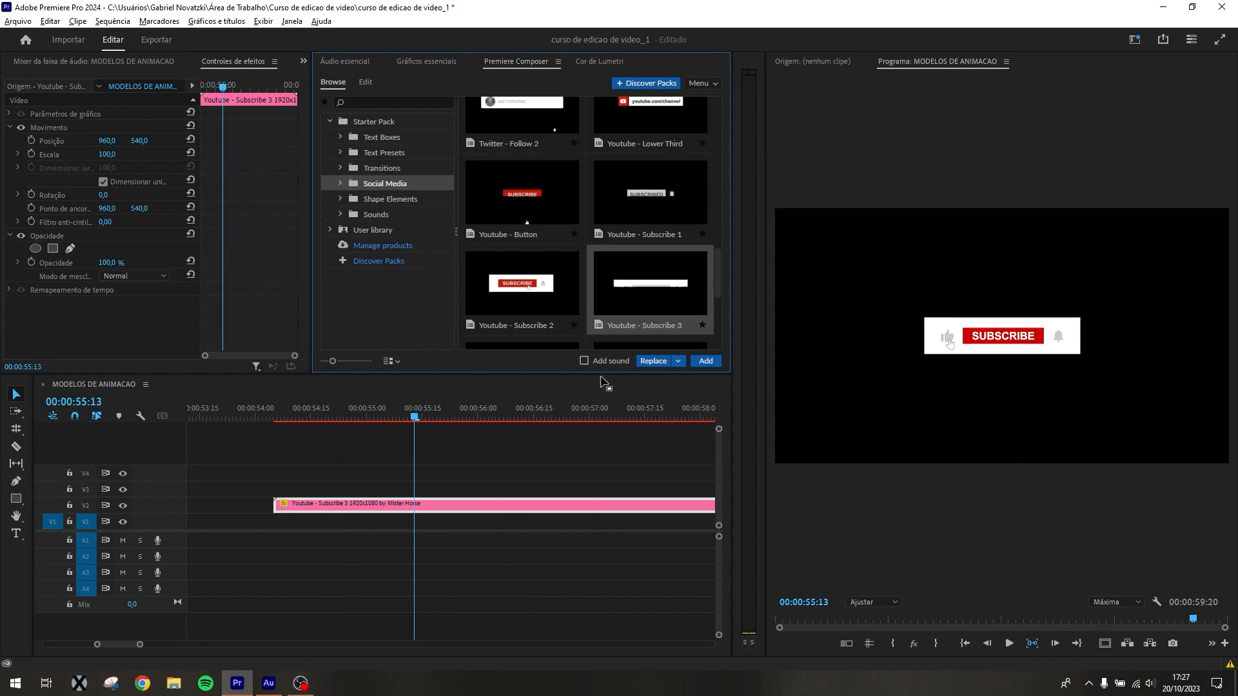
{"action": "left_click", "coordinate": [584, 361]}
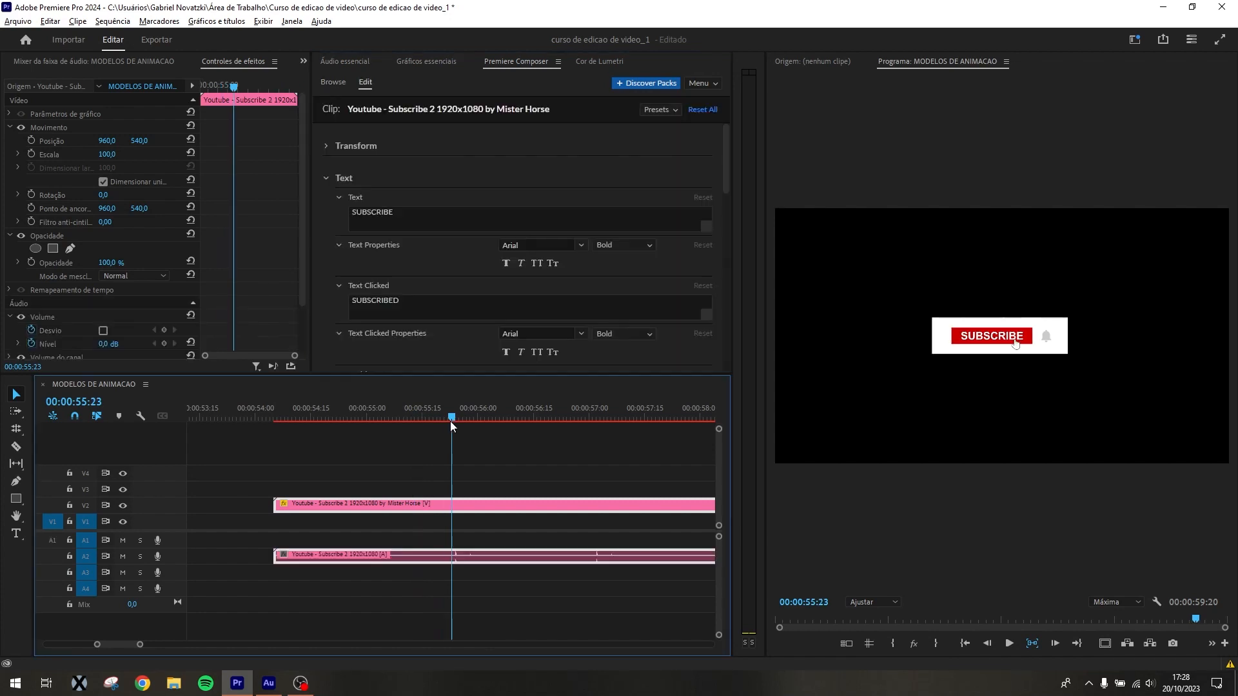
{"action": "left_click_drag", "start_coordinate": [452, 419], "coordinate": [570, 426]}
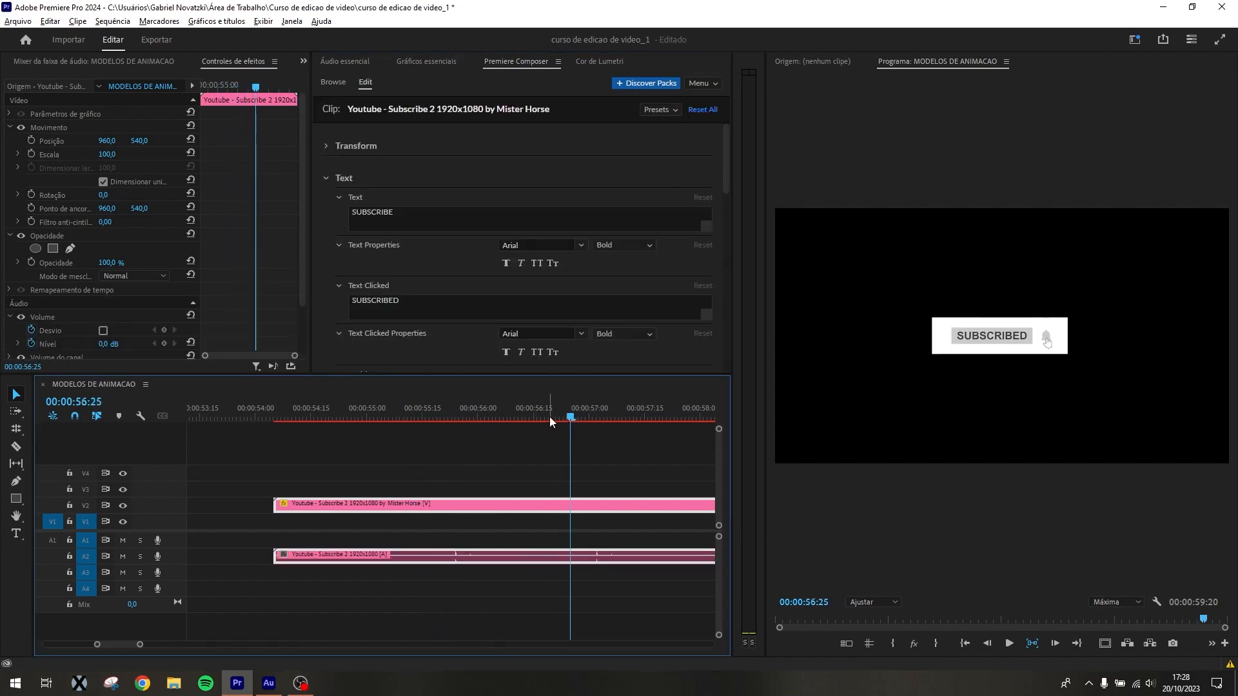
{"action": "key", "text": "space"}
{"action": "key", "text": "space"}
{"action": "key", "text": "minus"}
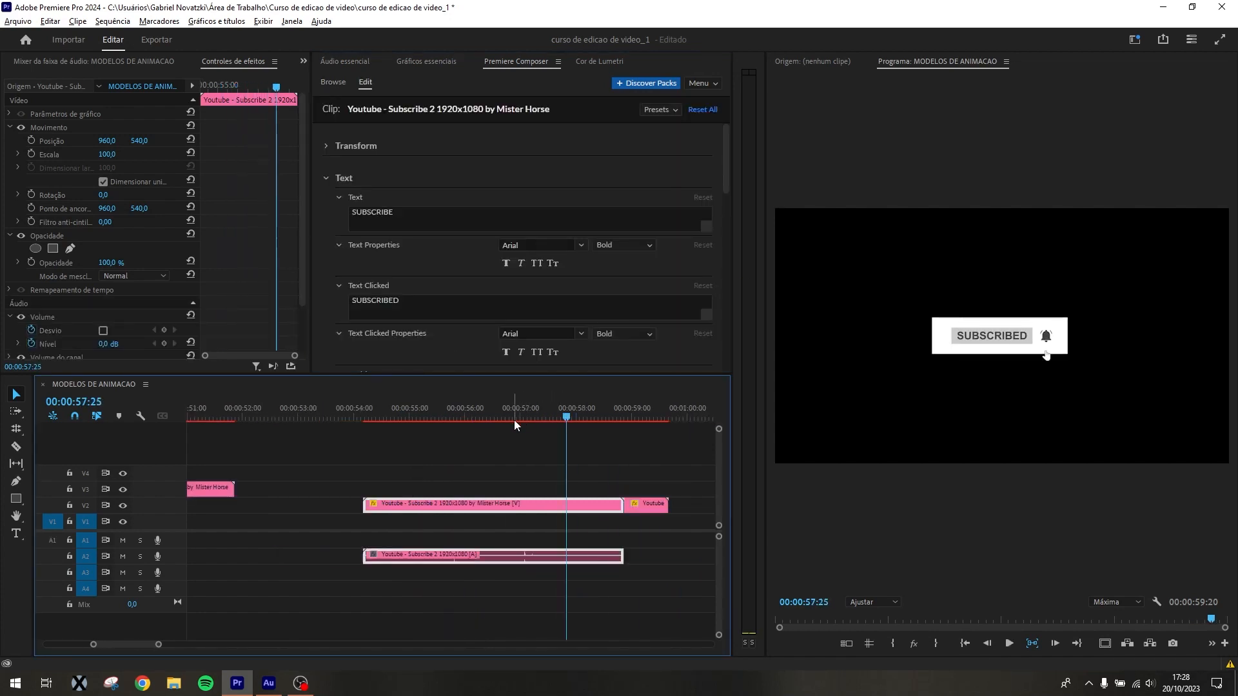
{"action": "scroll", "coordinate": [513, 420], "scroll_direction": "down", "scroll_amount": 3}
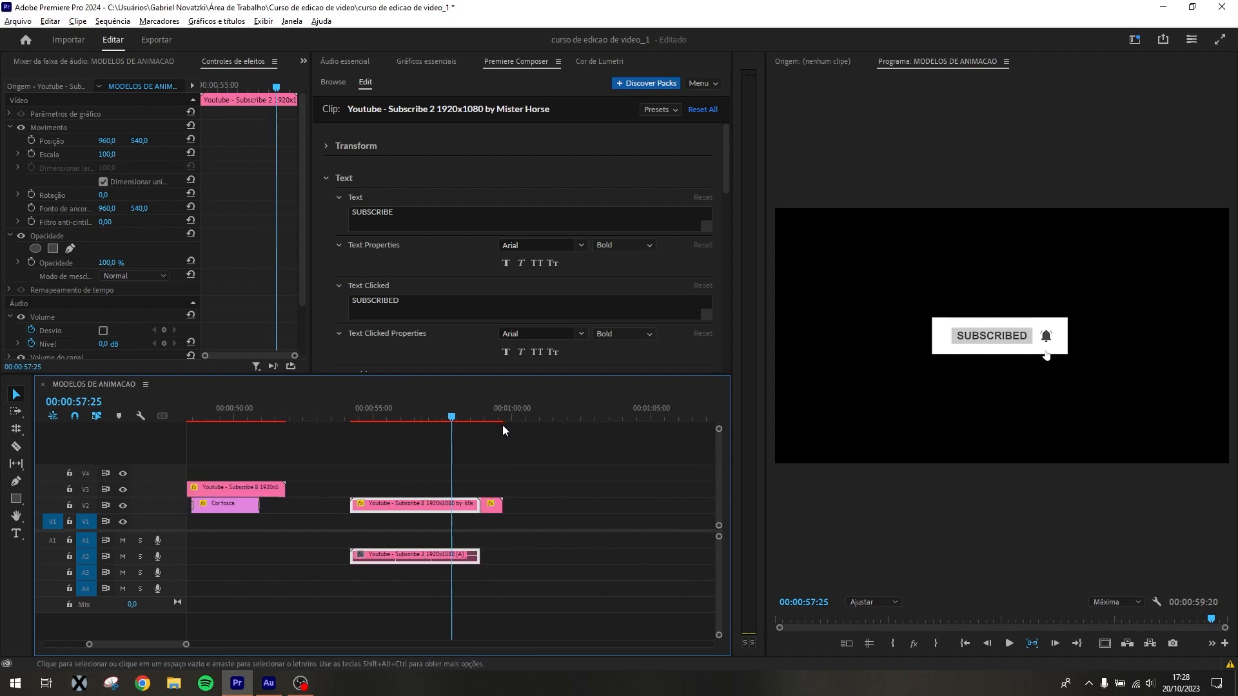
Browse the Shape Elements presets, including the Trim Path 3 variant of the custom-duration circle stroke
{"action": "left_click", "coordinate": [333, 82]}
{"action": "scroll", "coordinate": [587, 296], "scroll_direction": "down", "scroll_amount": 2}
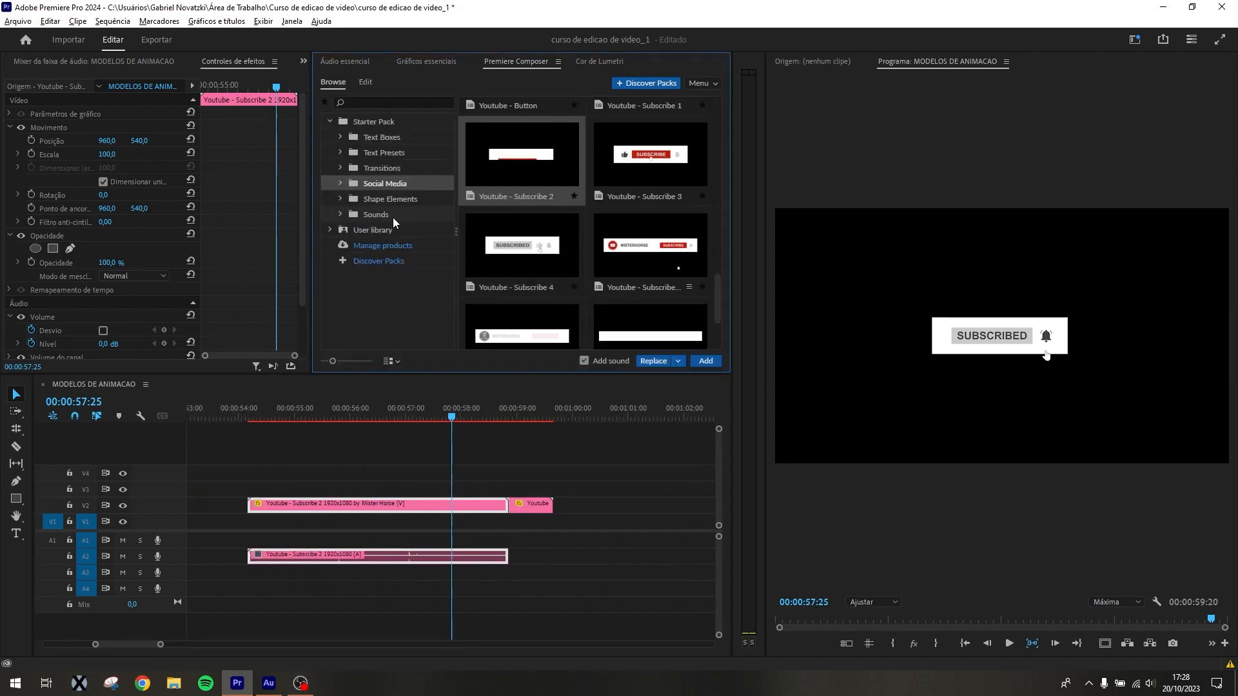
{"action": "left_click", "coordinate": [411, 201]}
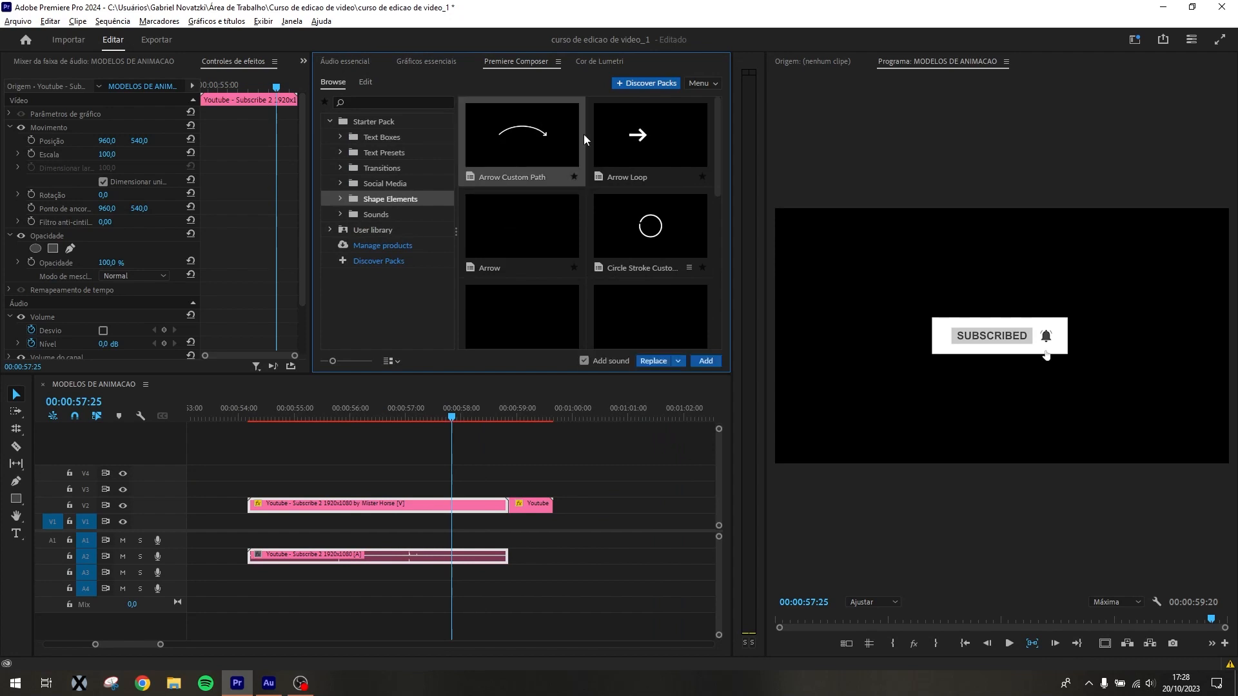
{"action": "left_click", "coordinate": [689, 267]}
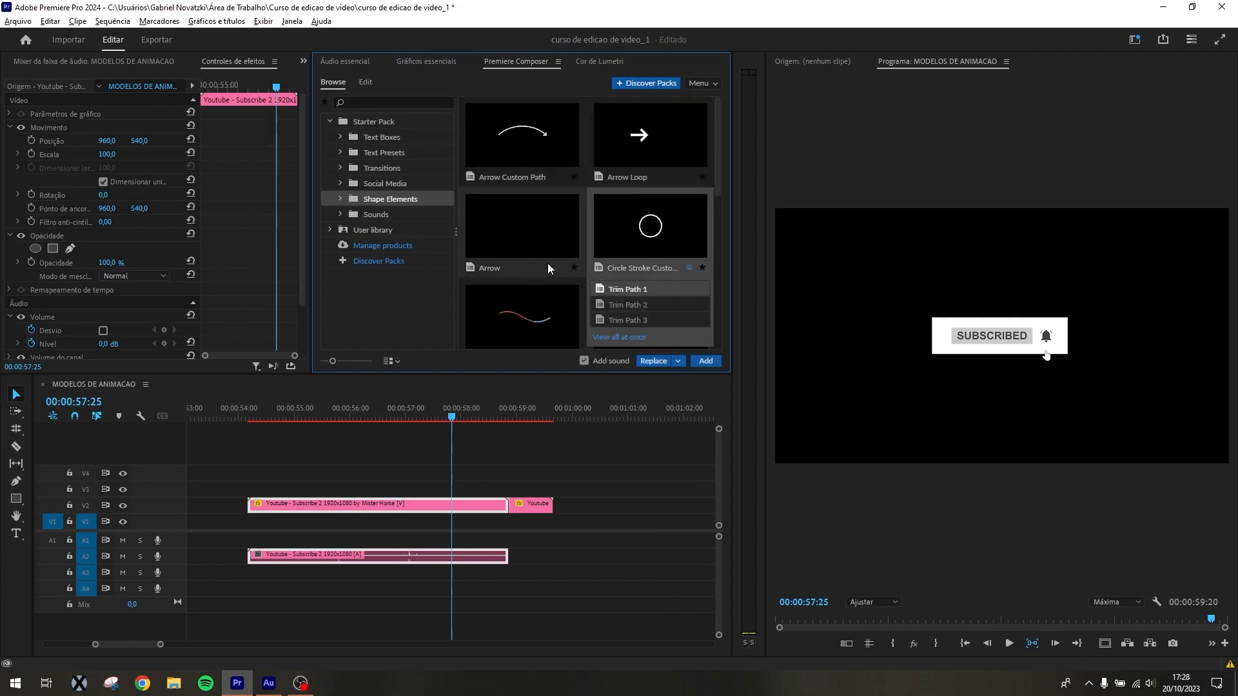
{"action": "left_click", "coordinate": [625, 318]}
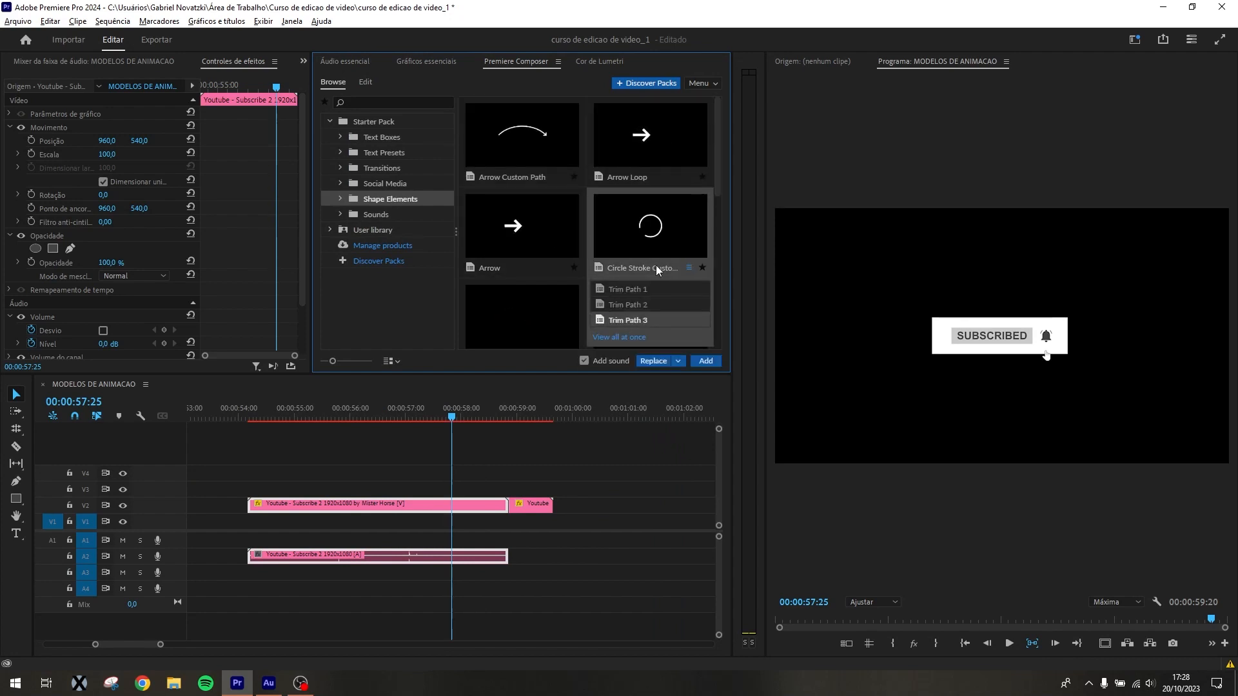
{"action": "scroll", "coordinate": [595, 167], "scroll_direction": "down", "scroll_amount": 5}
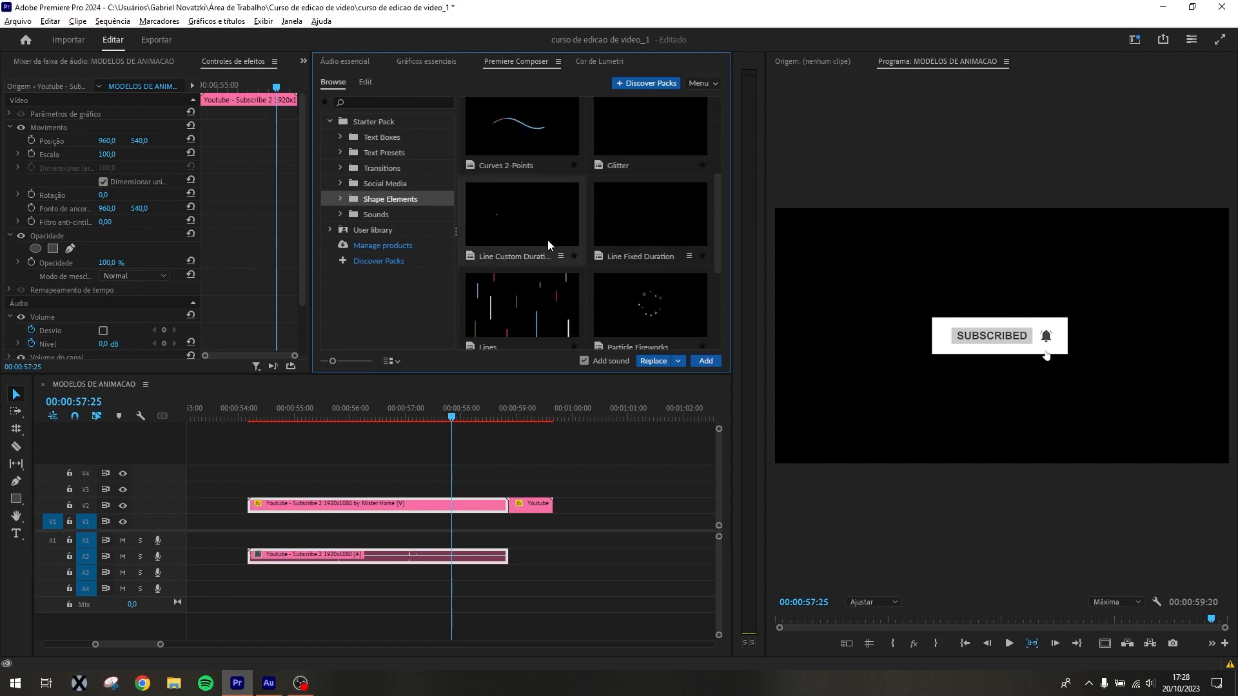
{"action": "scroll", "coordinate": [566, 254], "scroll_direction": "down", "scroll_amount": 4}
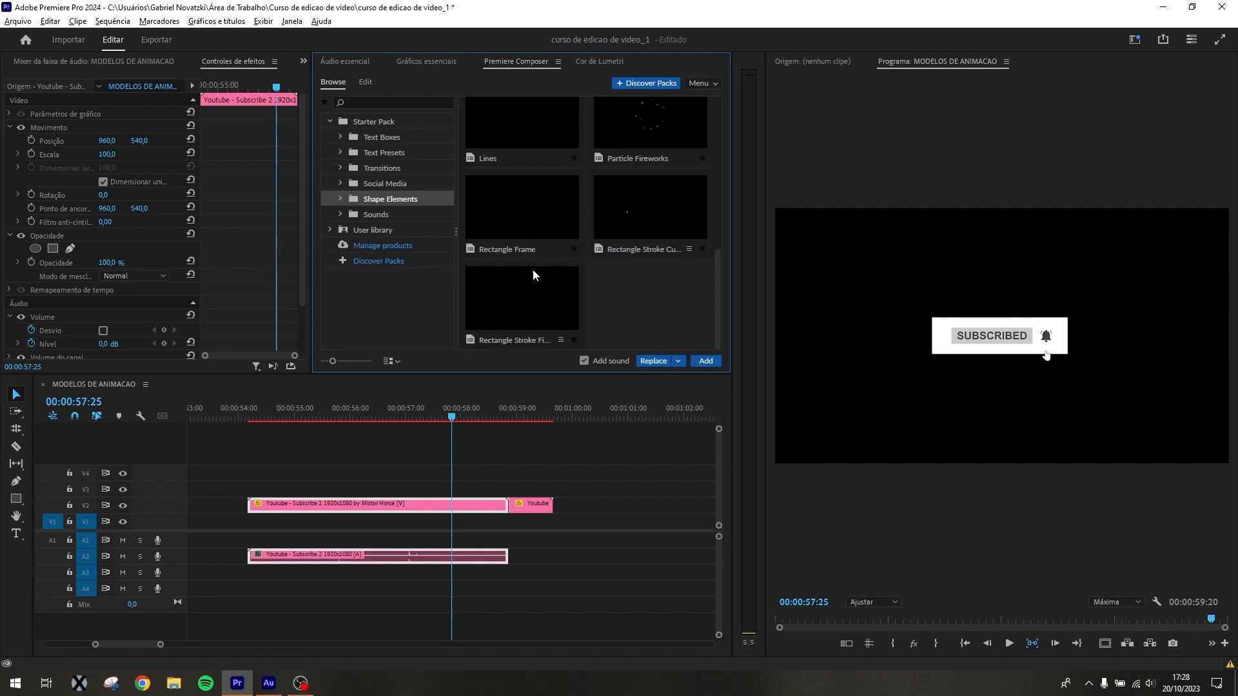
{"action": "scroll", "coordinate": [671, 215], "scroll_direction": "up", "scroll_amount": 4}
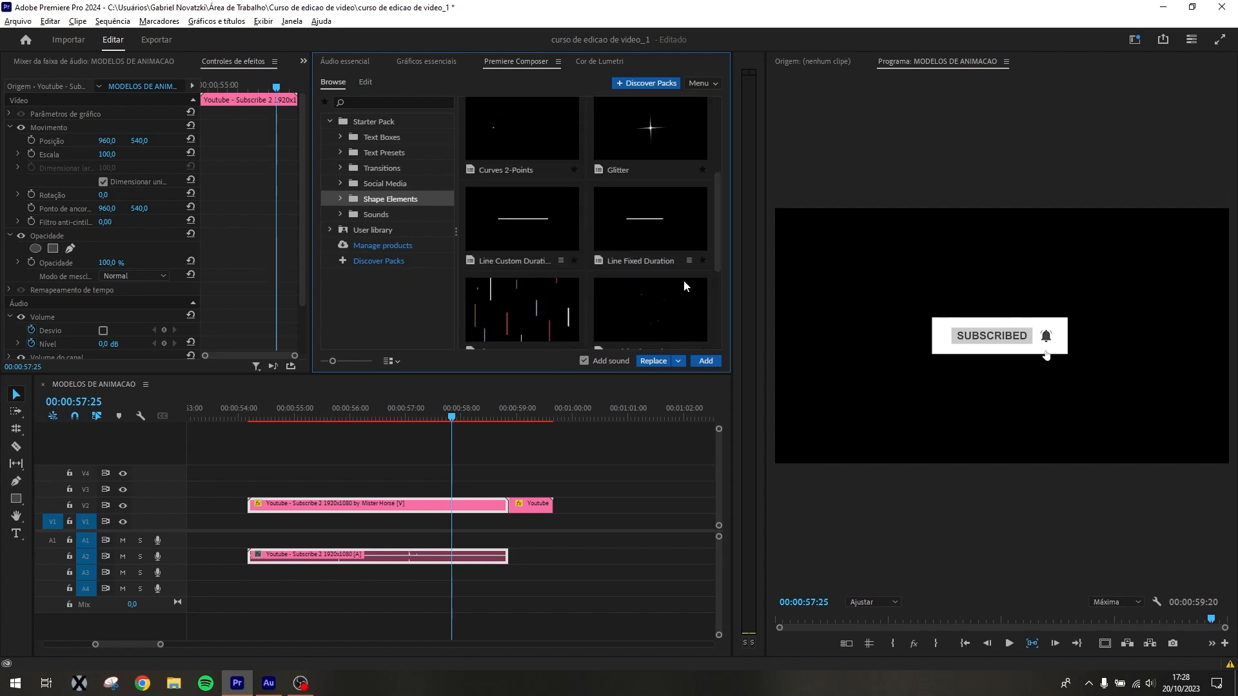
Add Particle Fireworks with its sound to tracks V2 and A2 shortly after 00:01:00:00 and preview it at 00:01:00:24
{"action": "scroll", "coordinate": [683, 282], "scroll_direction": "down", "scroll_amount": 1}
{"action": "left_click_drag", "start_coordinate": [660, 254], "coordinate": [599, 506]}
{"action": "left_click_drag", "start_coordinate": [613, 410], "coordinate": [648, 420]}
{"action": "mouse_move", "coordinate": [617, 427]}
{"action": "left_mouse_down"}
{"action": "mouse_move", "coordinate": [591, 427]}
{"action": "mouse_move", "coordinate": [616, 423]}
{"action": "left_mouse_up"}
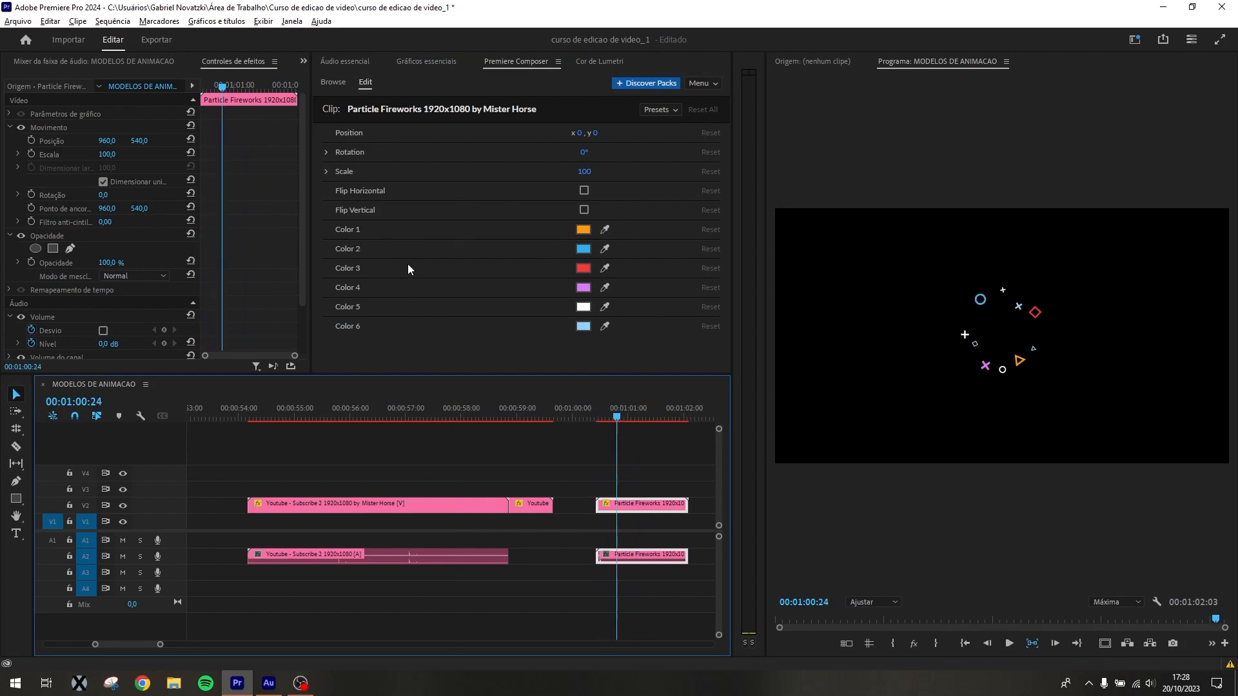
Try Flip Vertical on the Particle Fireworks clip, switch it back off, and enable Flip Horizontal
{"action": "left_click", "coordinate": [583, 210]}
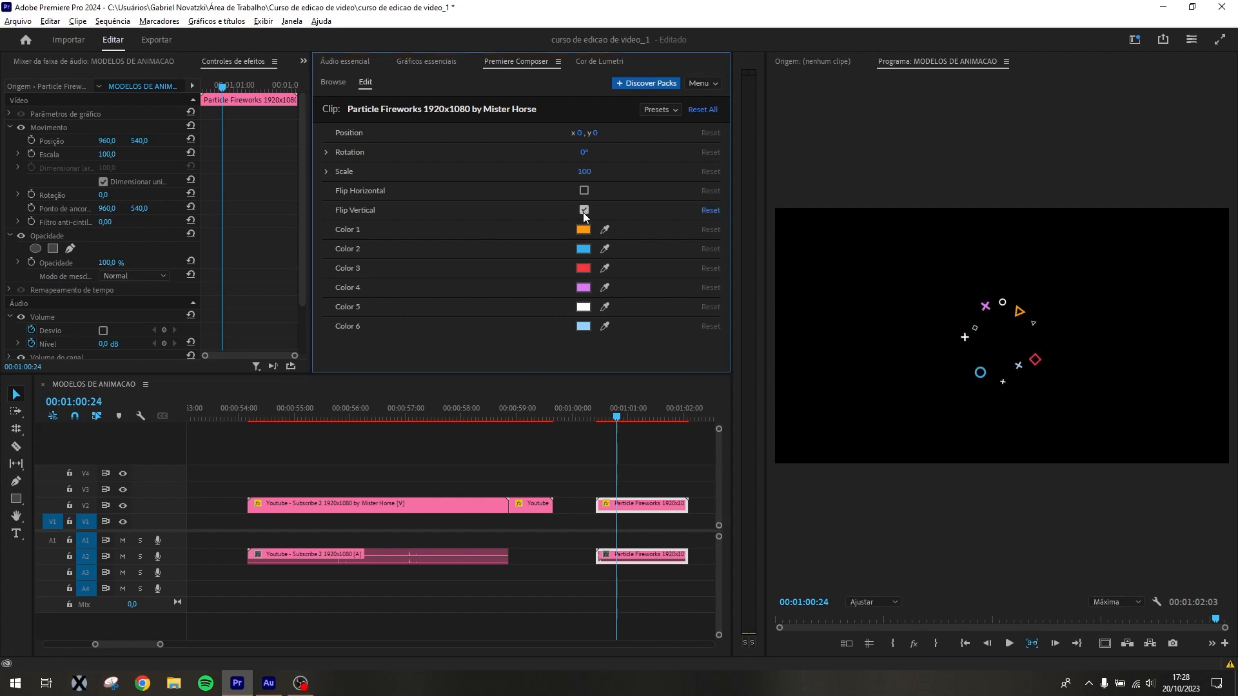
{"action": "left_click", "coordinate": [584, 210]}
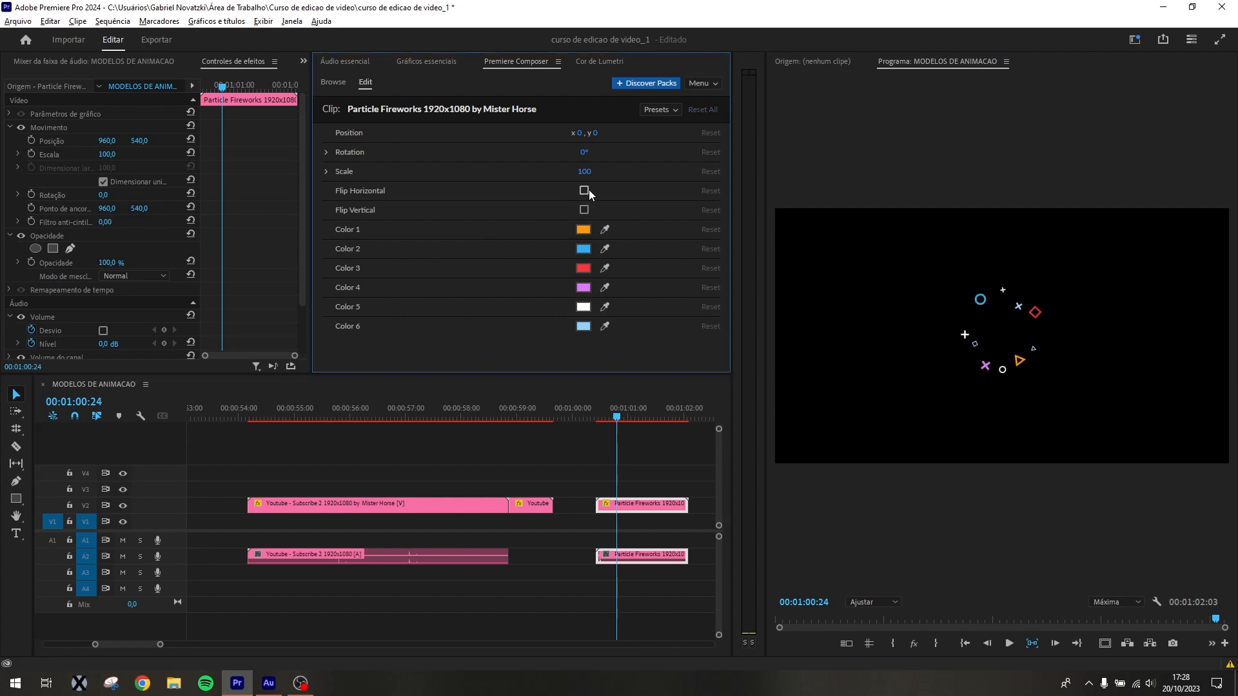
{"action": "left_click", "coordinate": [584, 190]}
{"action": "left_click", "coordinate": [582, 188]}
{"action": "left_click", "coordinate": [583, 188]}
{"action": "left_click", "coordinate": [583, 188]}
{"action": "left_click", "coordinate": [583, 189]}
{"action": "left_click", "coordinate": [664, 494]}
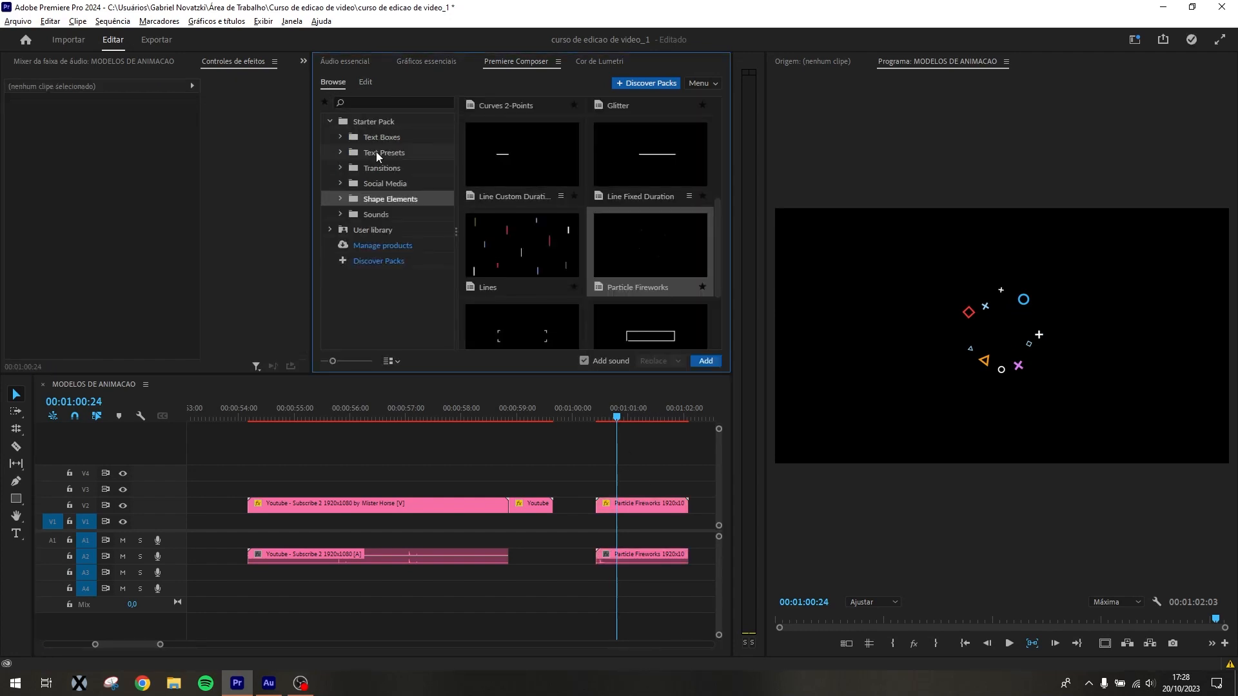
Look through the remaining Shape Elements and review the Particle Fireworks clip at 00:01:00:28
{"action": "scroll", "coordinate": [648, 245], "scroll_direction": "down", "scroll_amount": 2}
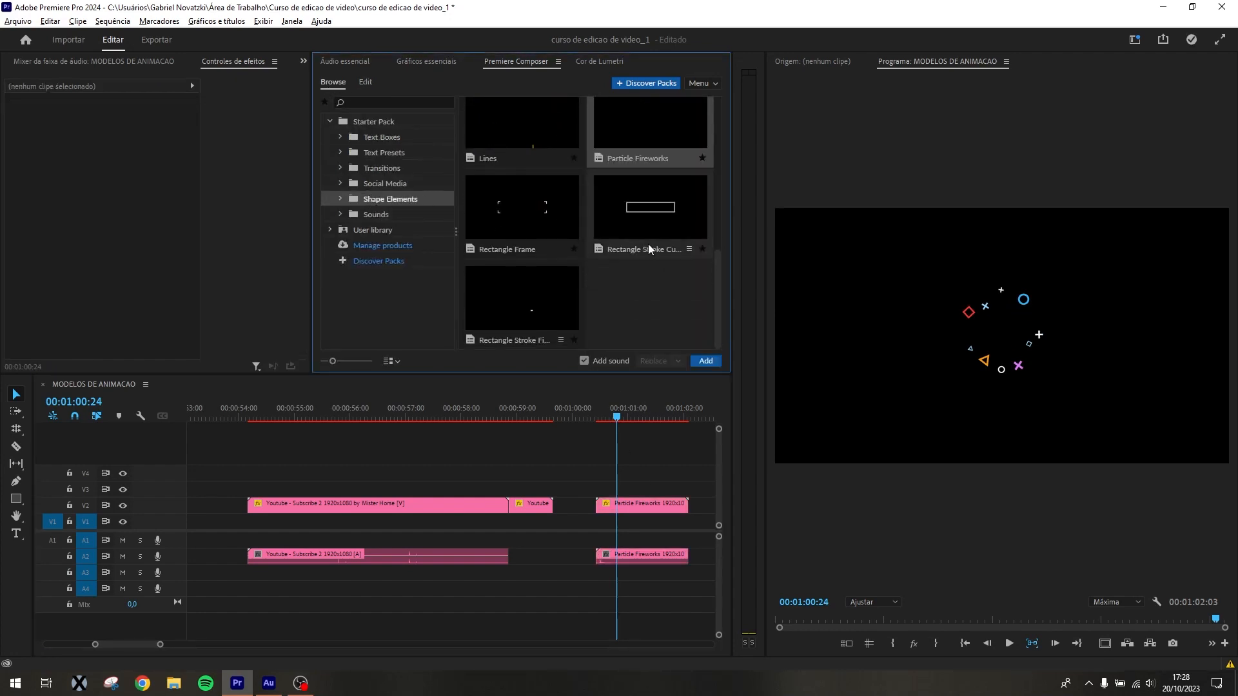
{"action": "scroll", "coordinate": [655, 222], "scroll_direction": "up", "scroll_amount": 3}
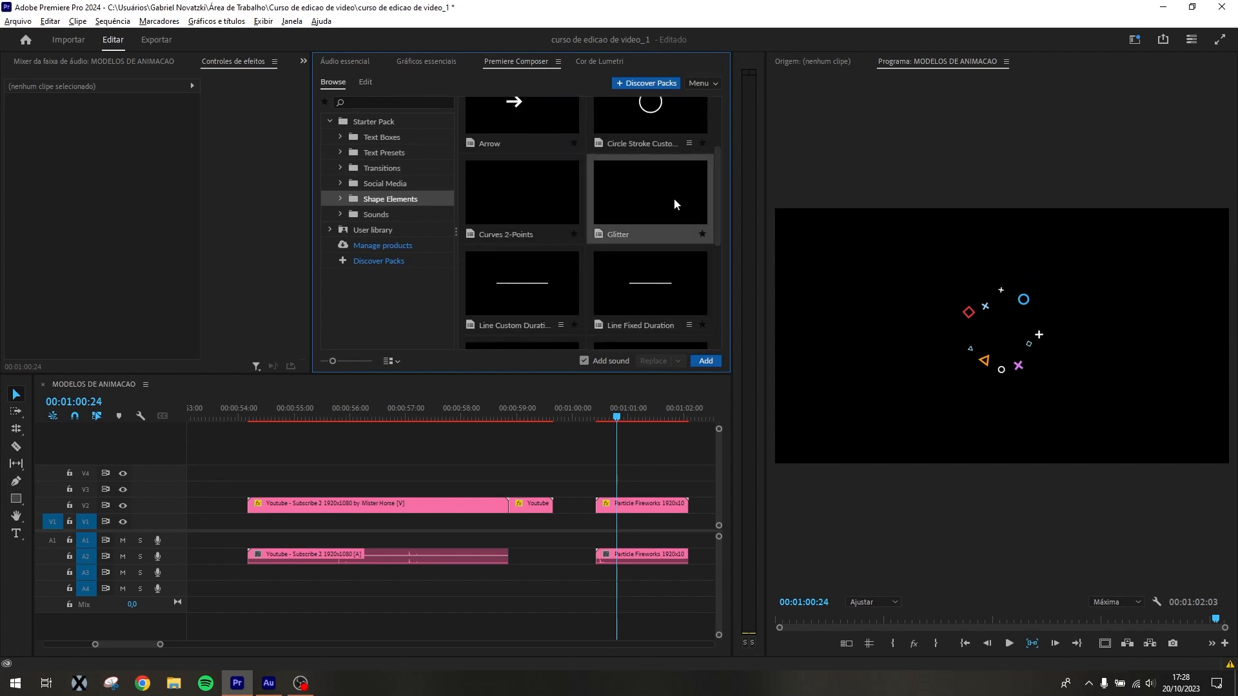
{"action": "left_click", "coordinate": [618, 417]}
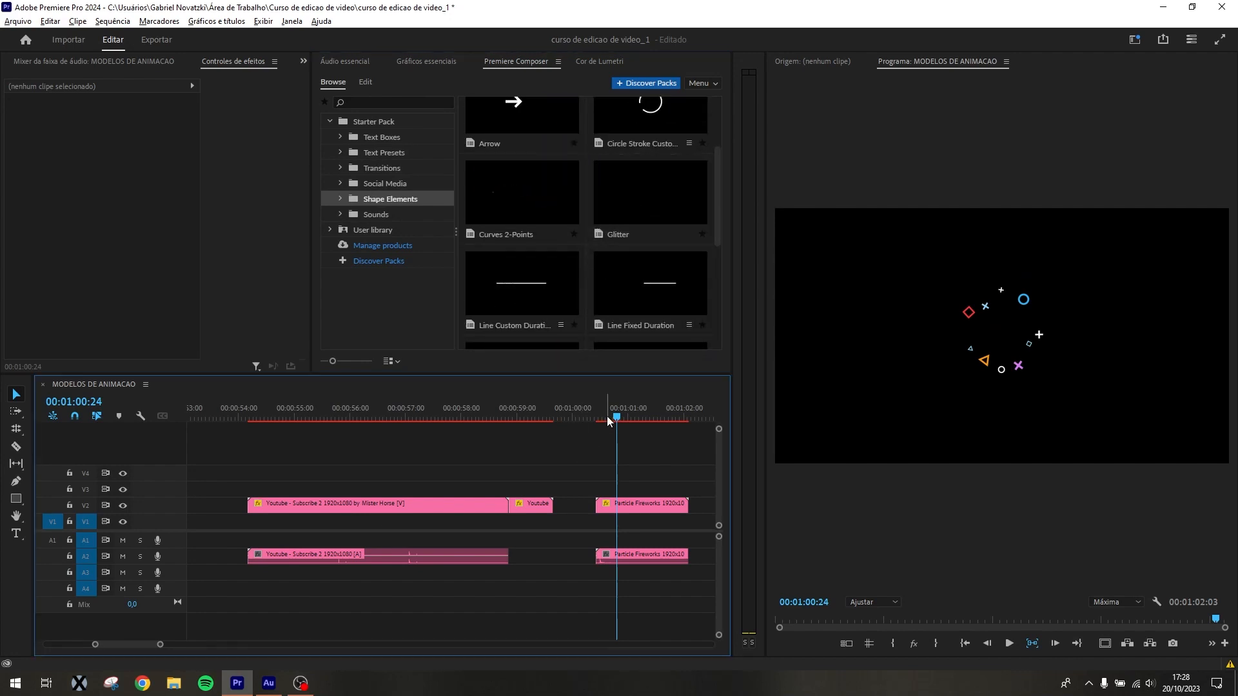
{"action": "left_click_drag", "start_coordinate": [620, 412], "coordinate": [626, 410]}
{"action": "key", "text": "minus"}
{"action": "key", "text": "minus"}
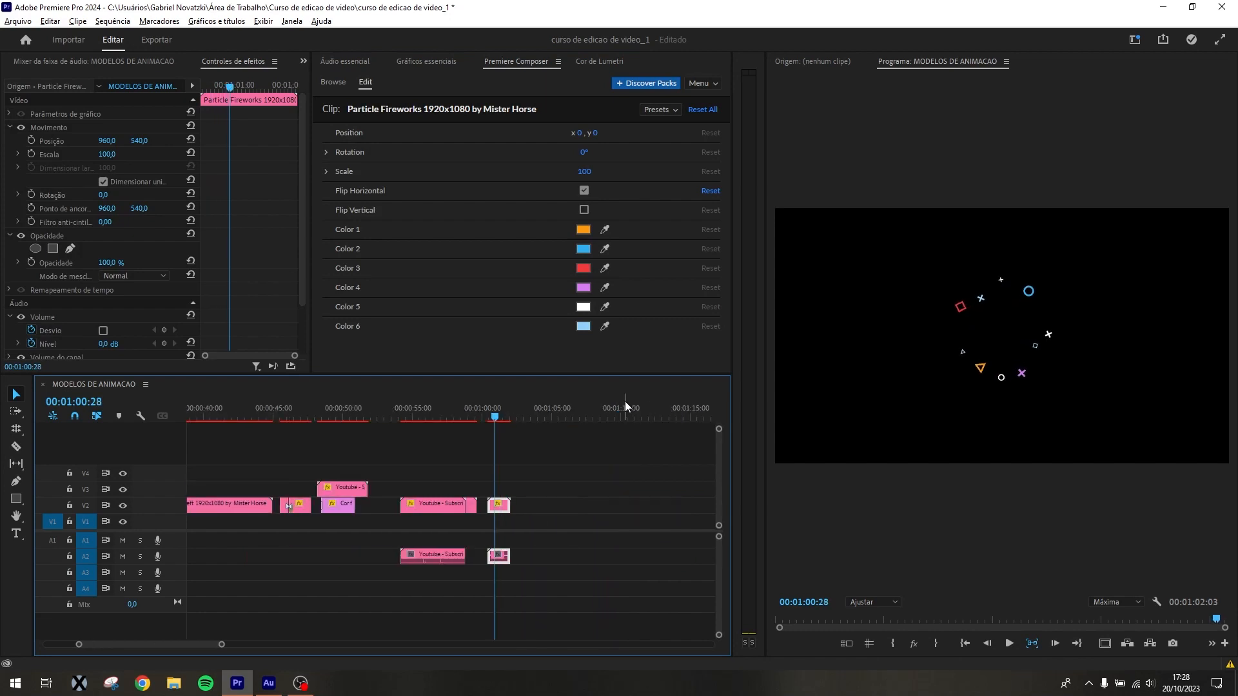
{"action": "key", "text": "equal"}
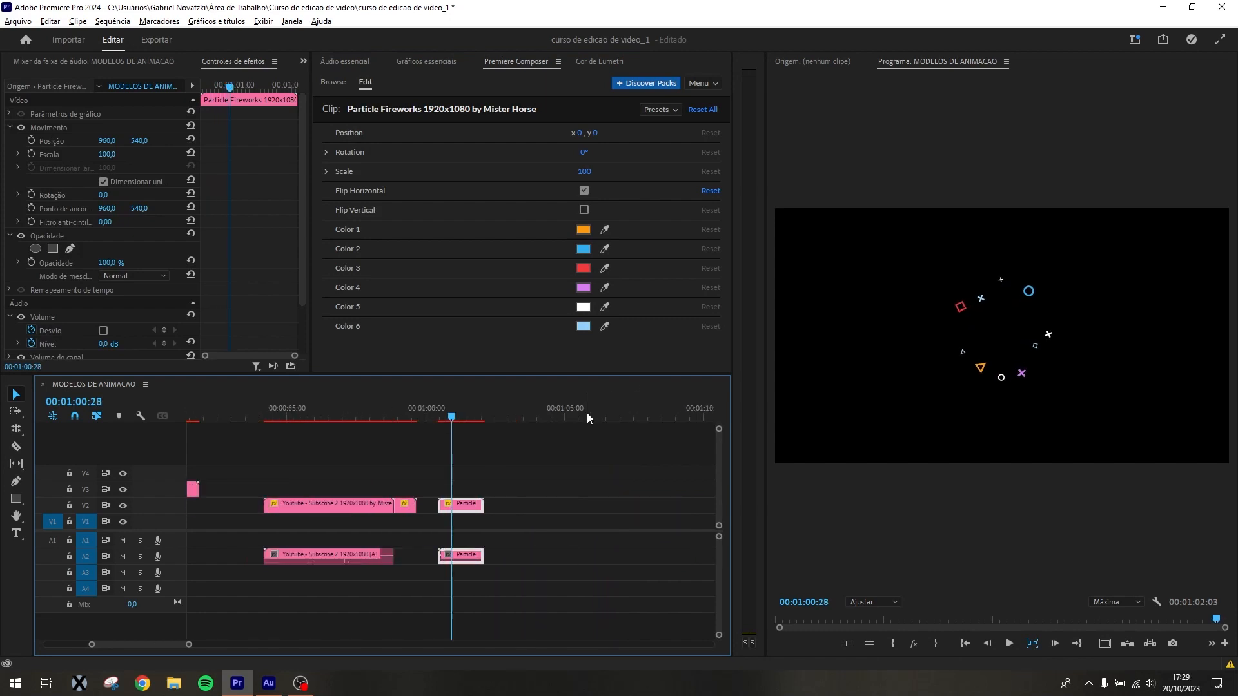
Scrub the Particle Fireworks animation through to 00:01:01:22
{"action": "key", "text": "equal"}
{"action": "key", "text": "equal"}
{"action": "left_click_drag", "start_coordinate": [452, 417], "coordinate": [539, 430]}
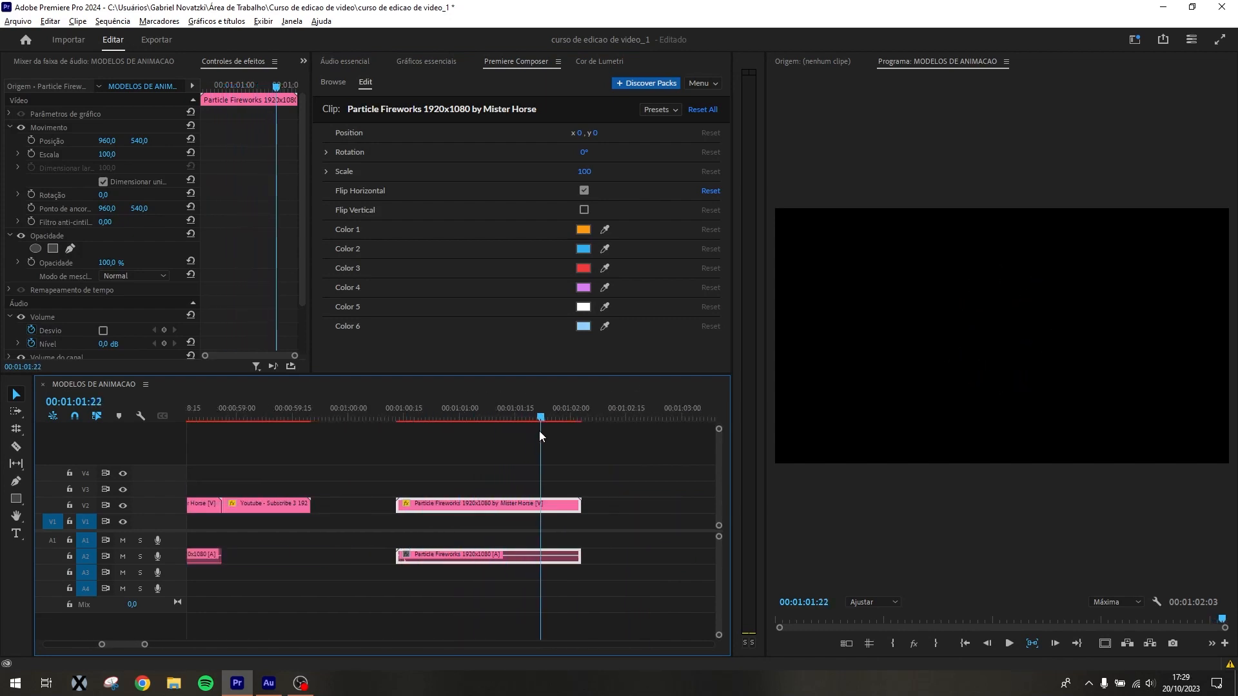
Select the Lines preset in Shape Elements and switch off its added sound
{"action": "left_click", "coordinate": [331, 82]}
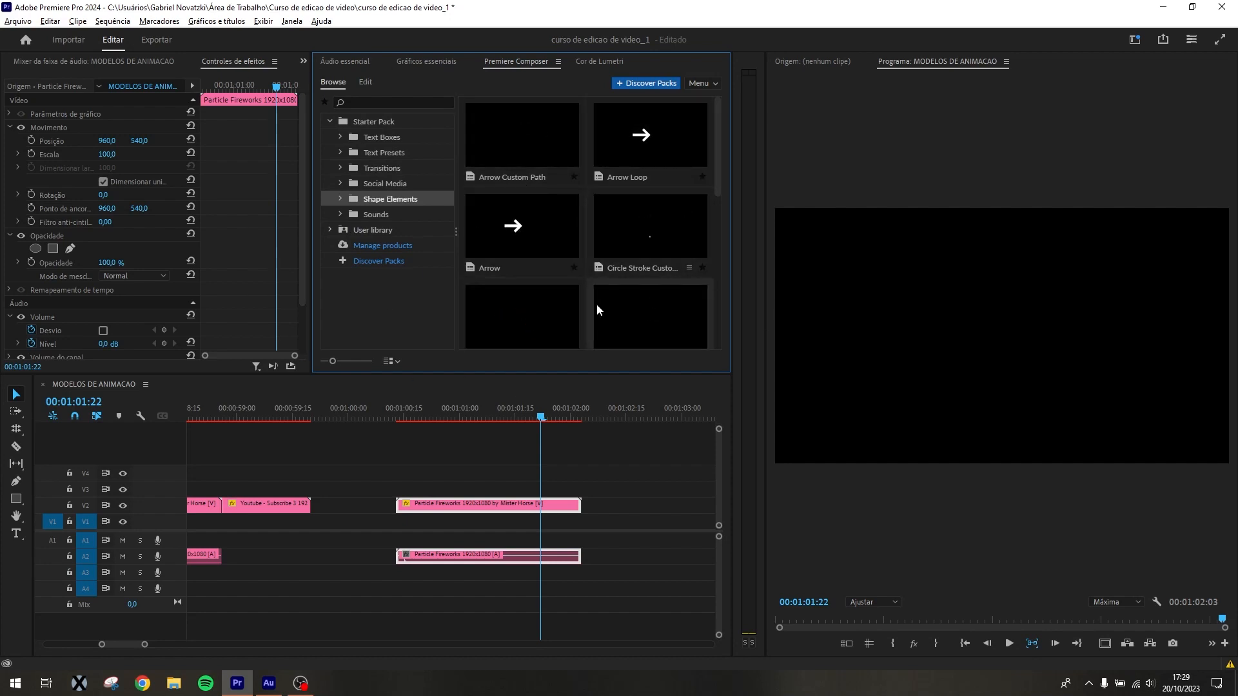
{"action": "scroll", "coordinate": [593, 290], "scroll_direction": "down", "scroll_amount": 3}
{"action": "left_click", "coordinate": [509, 300]}
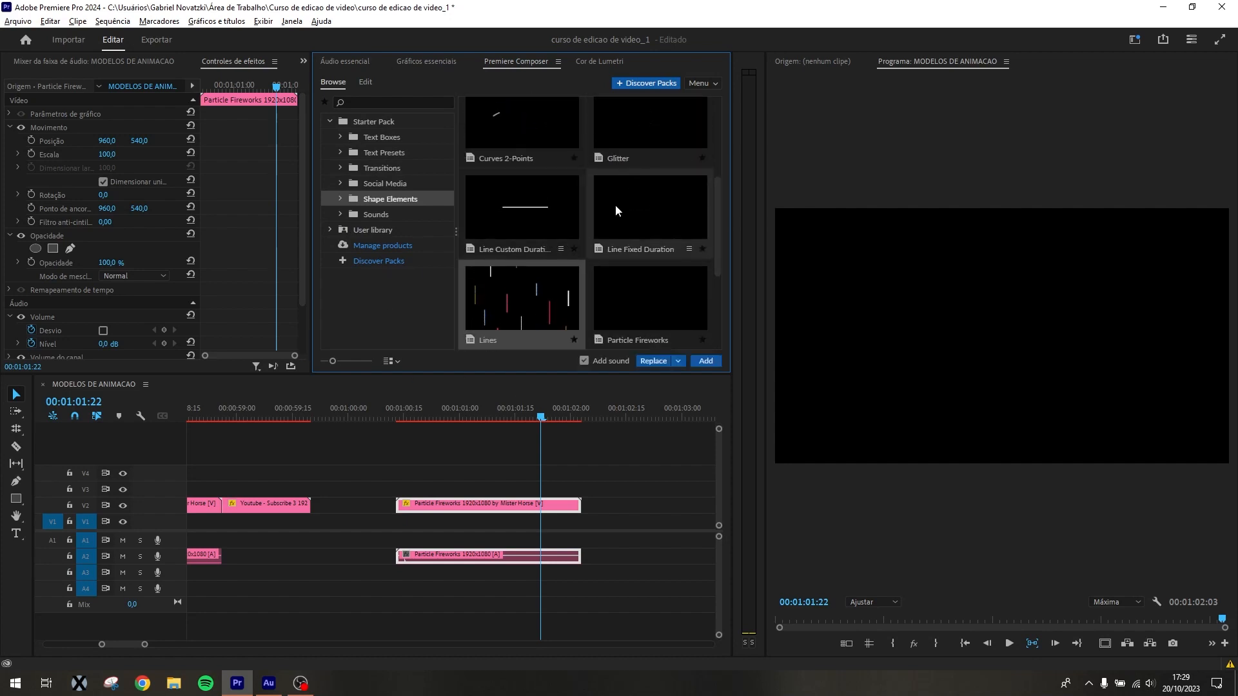
{"action": "left_click", "coordinate": [584, 361]}
Review the Line Fixed Duration easing variants and the remaining rectangle shape elements
{"action": "left_click", "coordinate": [659, 206]}
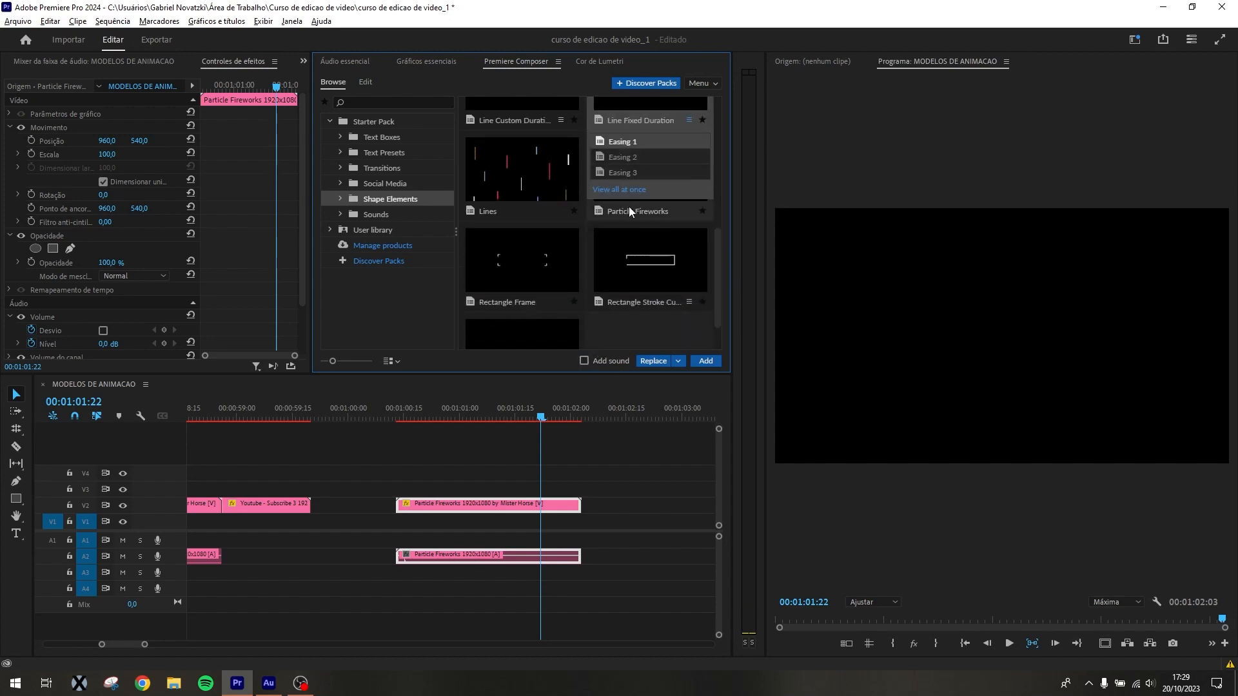
{"action": "scroll", "coordinate": [608, 220], "scroll_direction": "down", "scroll_amount": 2}
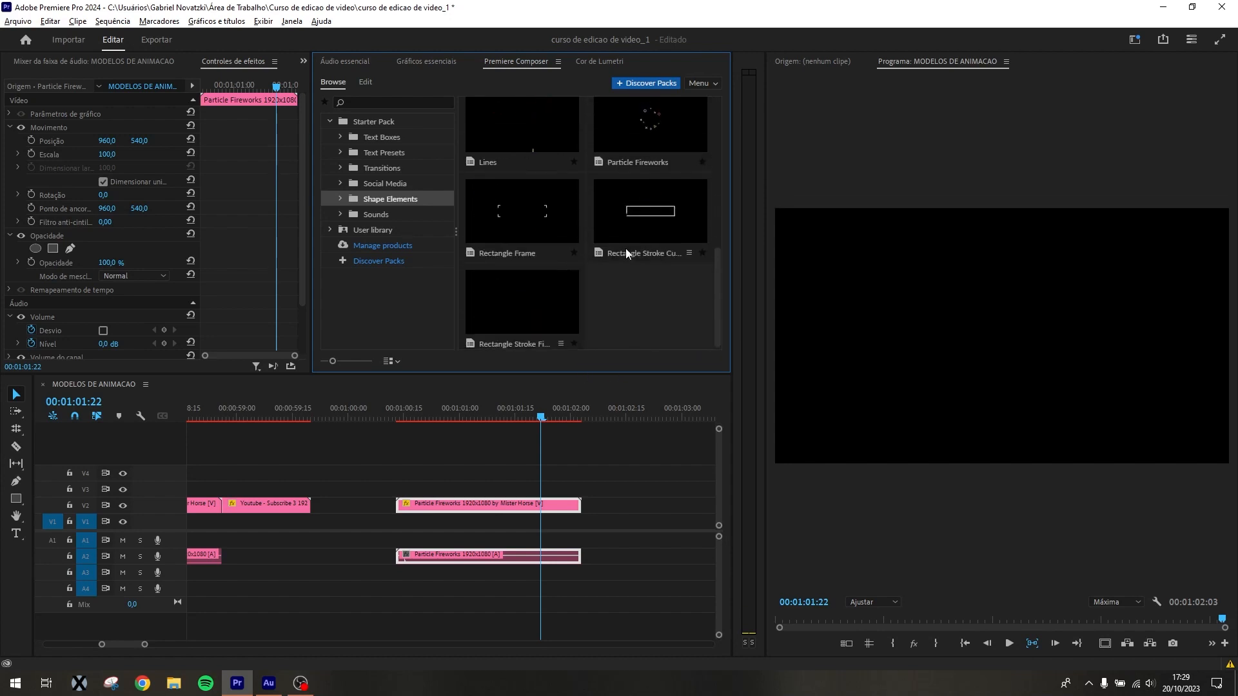
{"action": "left_click", "coordinate": [534, 238]}
Look through the Starter Pack Sounds and listen to Dramatic Approach 01
{"action": "left_click", "coordinate": [374, 214]}
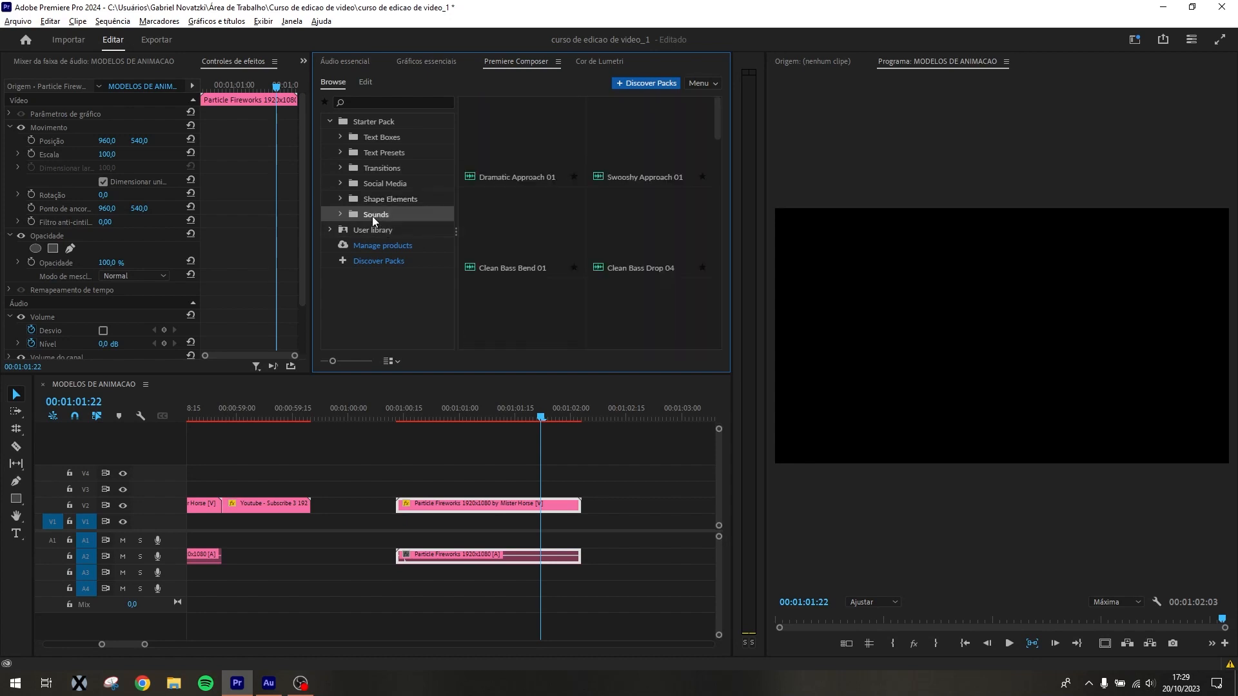
{"action": "scroll", "coordinate": [585, 245], "scroll_direction": "down", "scroll_amount": 8}
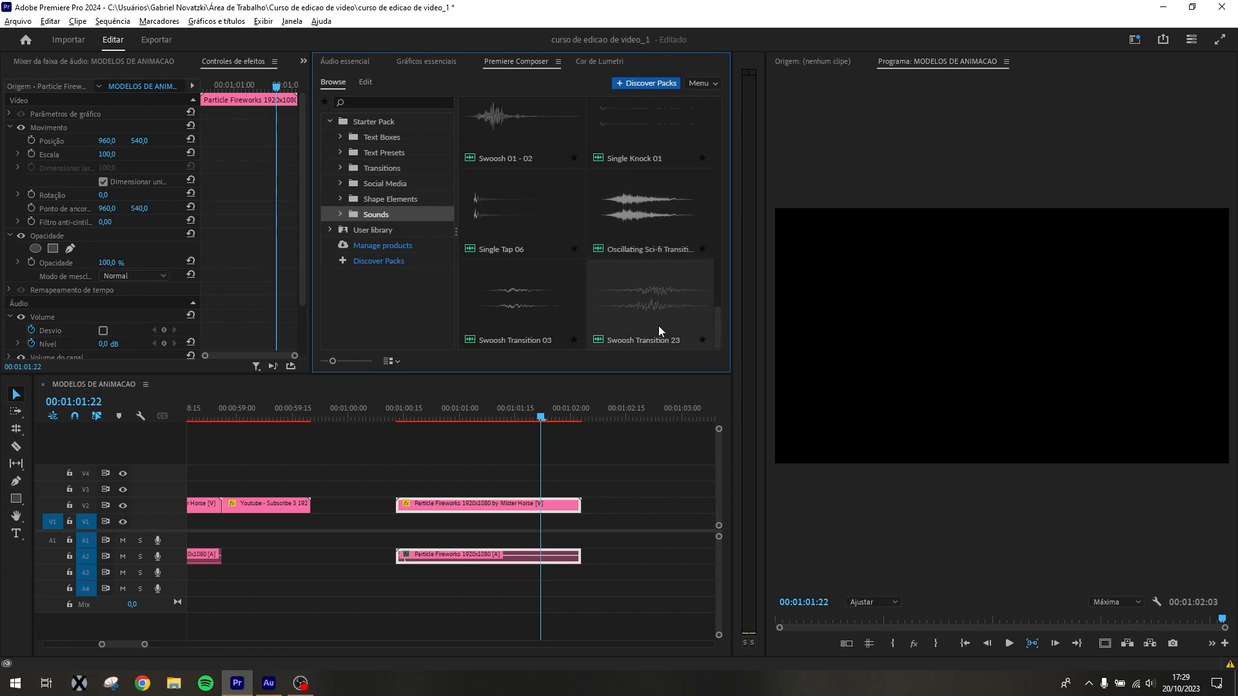
{"action": "scroll", "coordinate": [631, 307], "scroll_direction": "up", "scroll_amount": 5}
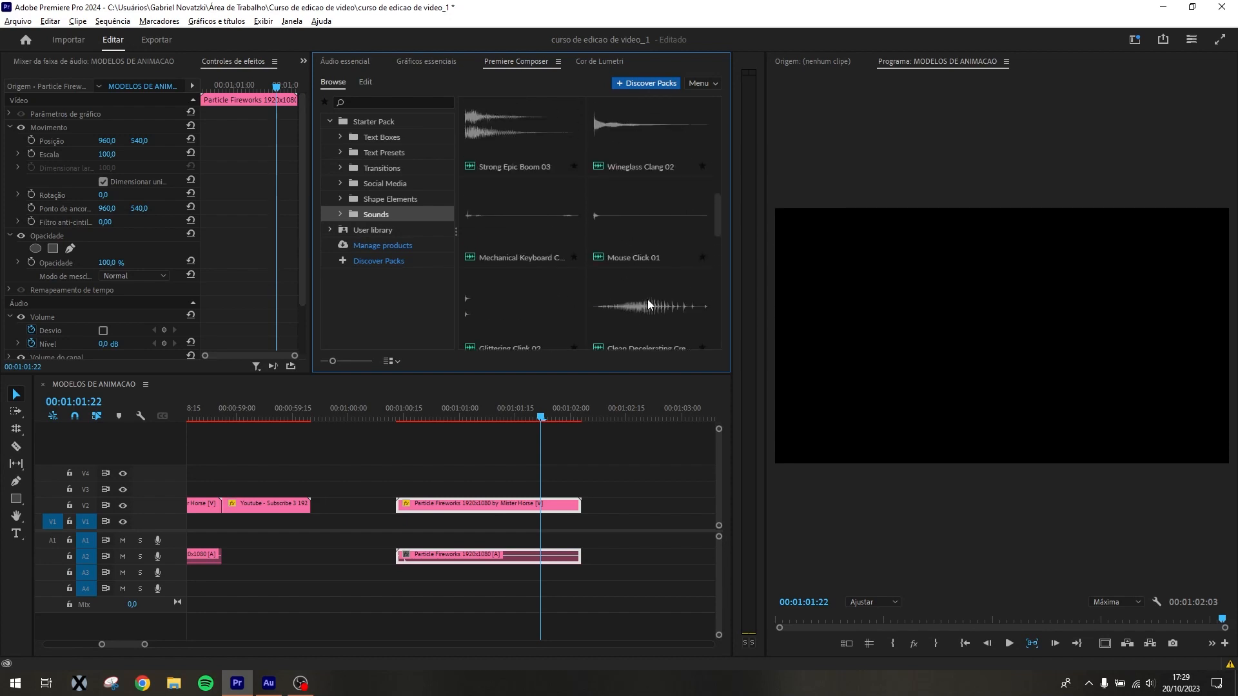
{"action": "scroll", "coordinate": [650, 303], "scroll_direction": "up", "scroll_amount": 4}
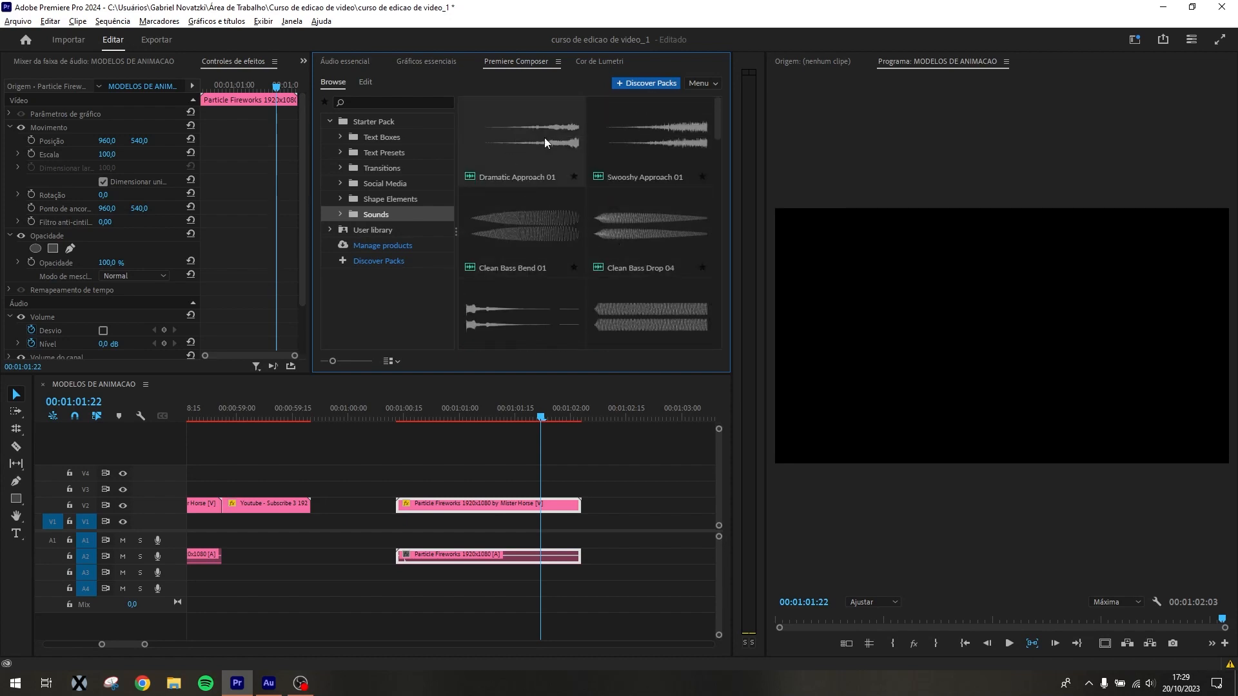
{"action": "left_click", "coordinate": [531, 141]}
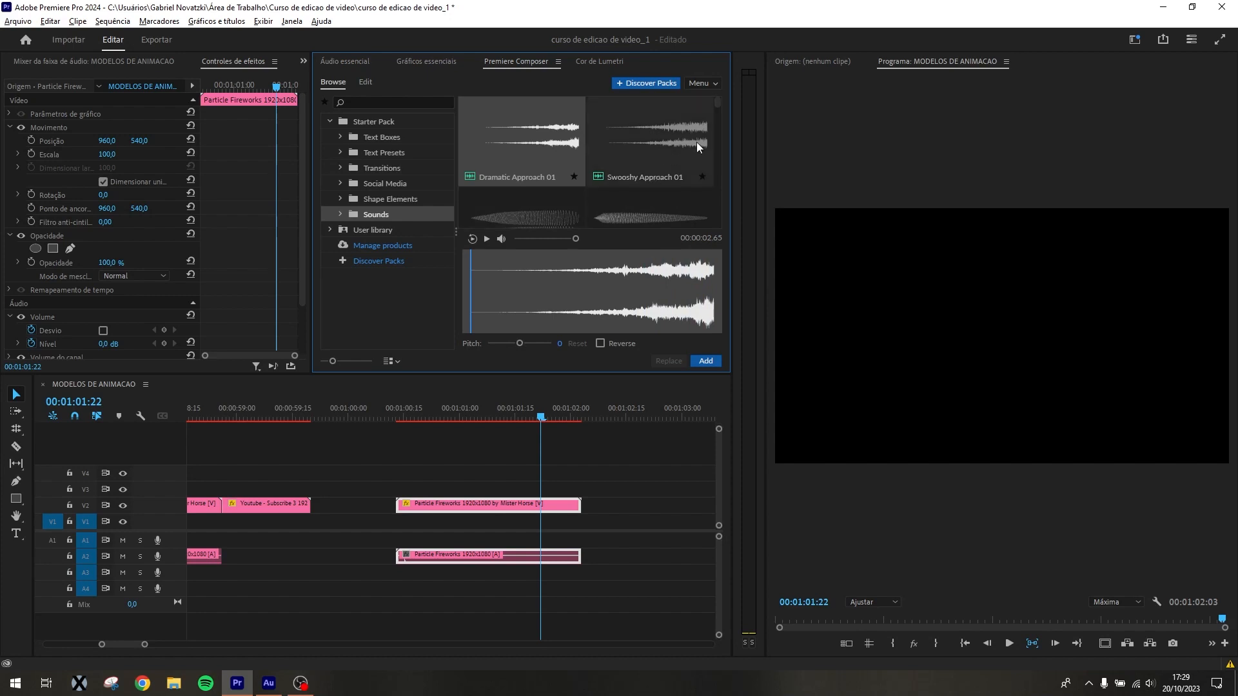
{"action": "left_click", "coordinate": [451, 284]}
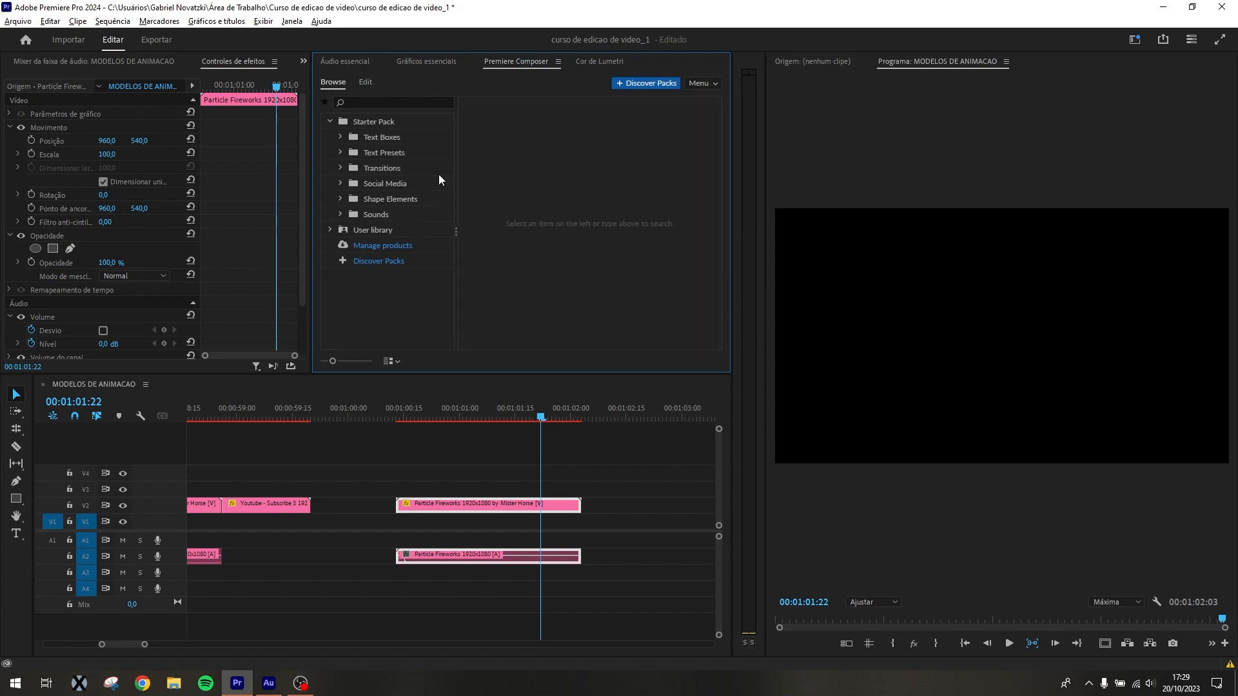
Listen to a Medium Cinematic sound and Strong Epic Boom 03 in the Sounds library
{"action": "left_click", "coordinate": [374, 215]}
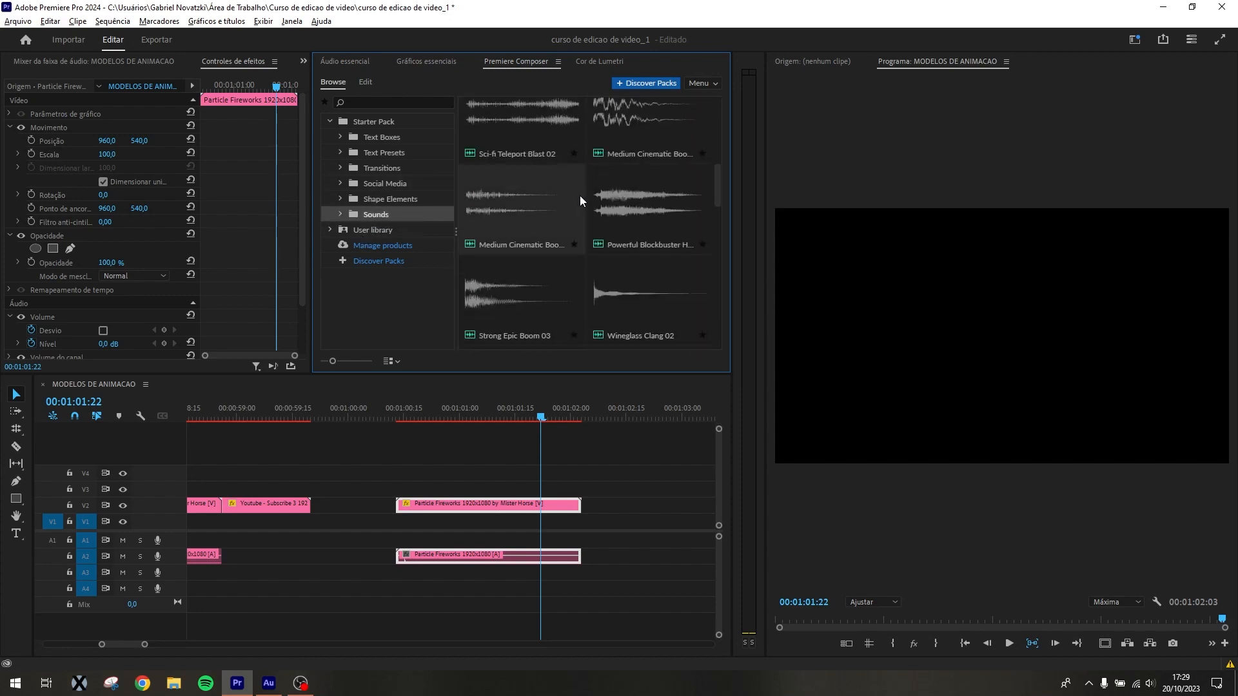
{"action": "left_click", "coordinate": [512, 206]}
{"action": "scroll", "coordinate": [530, 168], "scroll_direction": "down", "scroll_amount": 2}
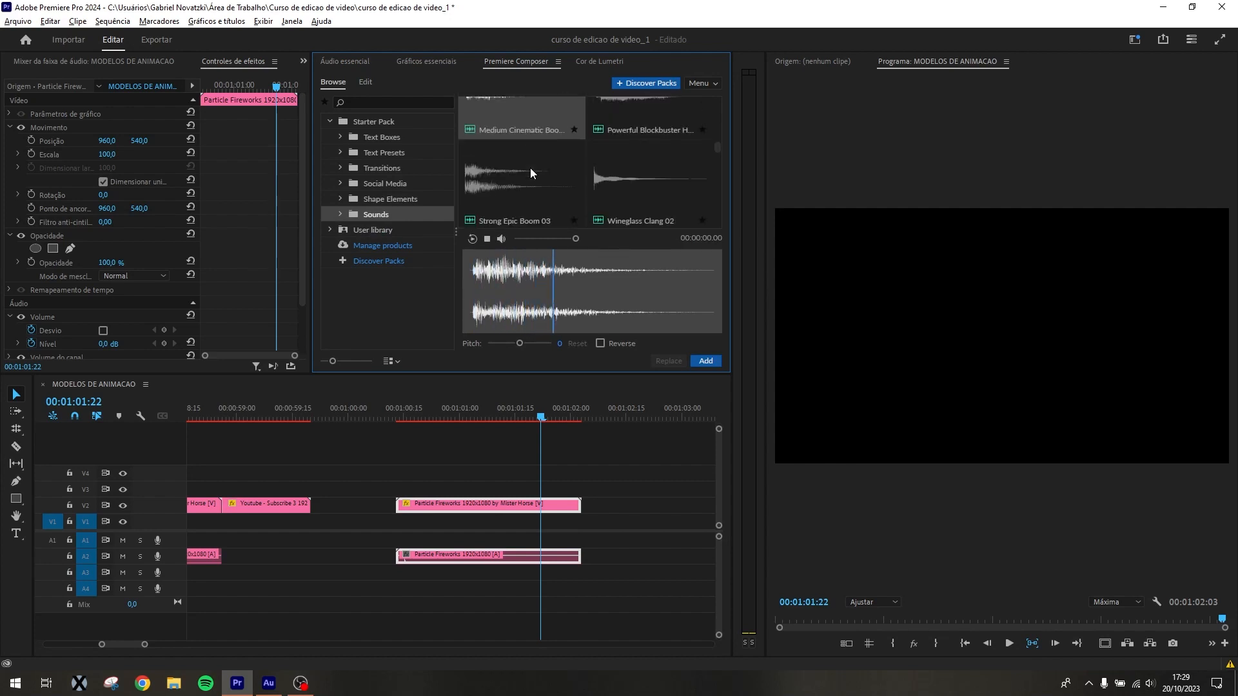
{"action": "left_click", "coordinate": [659, 164]}
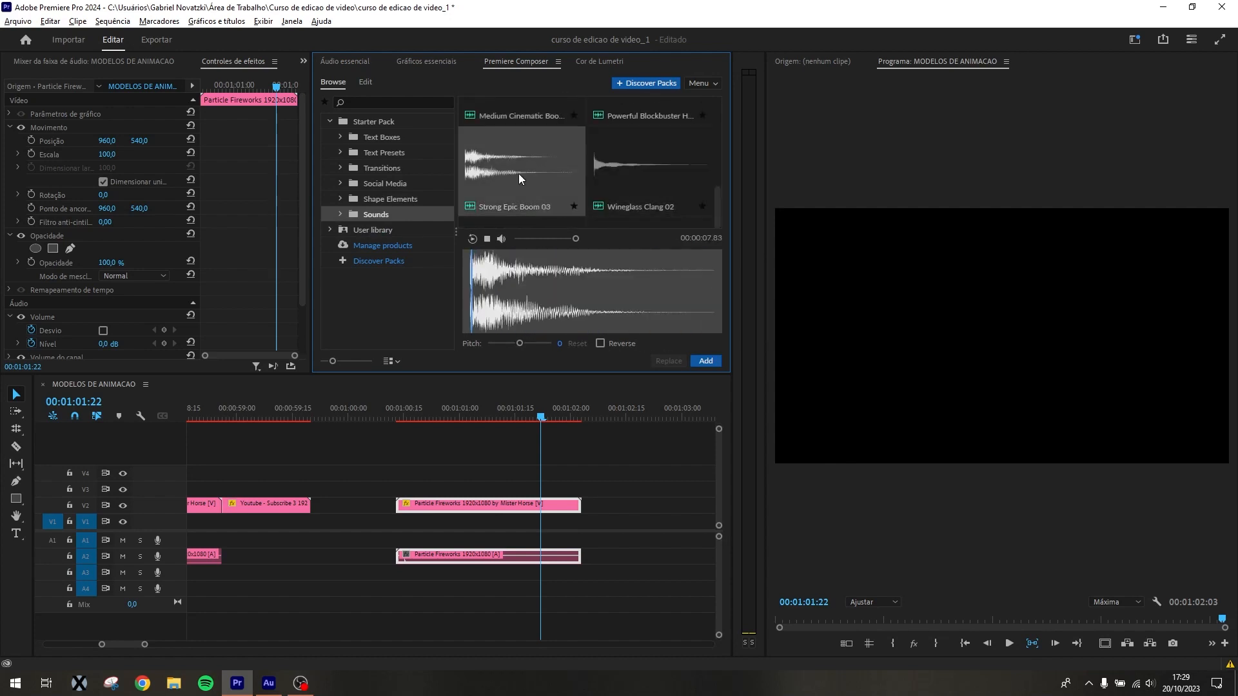
{"action": "scroll", "coordinate": [594, 173], "scroll_direction": "down", "scroll_amount": 3}
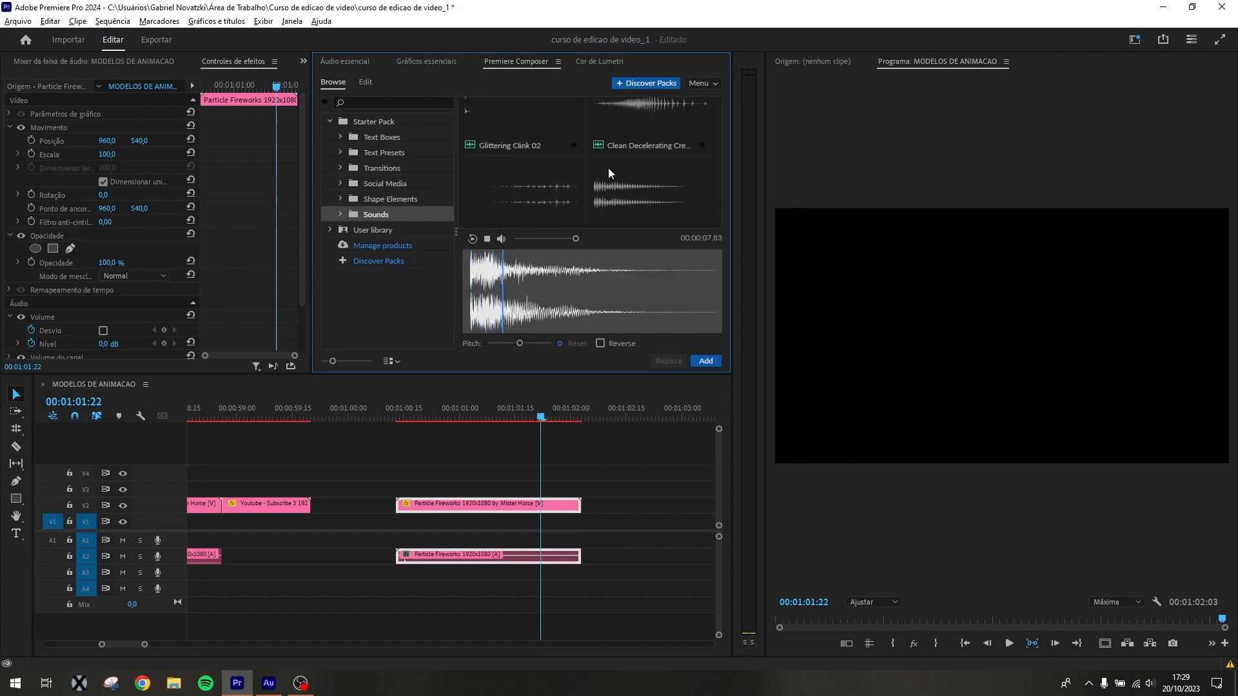
Listen to the rubber, Sci-fi Drone Maneuver, Hollow Pop 06 and Small Pop 01 sounds
{"action": "left_click", "coordinate": [546, 188]}
{"action": "scroll", "coordinate": [652, 161], "scroll_direction": "down", "scroll_amount": 2}
{"action": "left_click", "coordinate": [645, 145]}
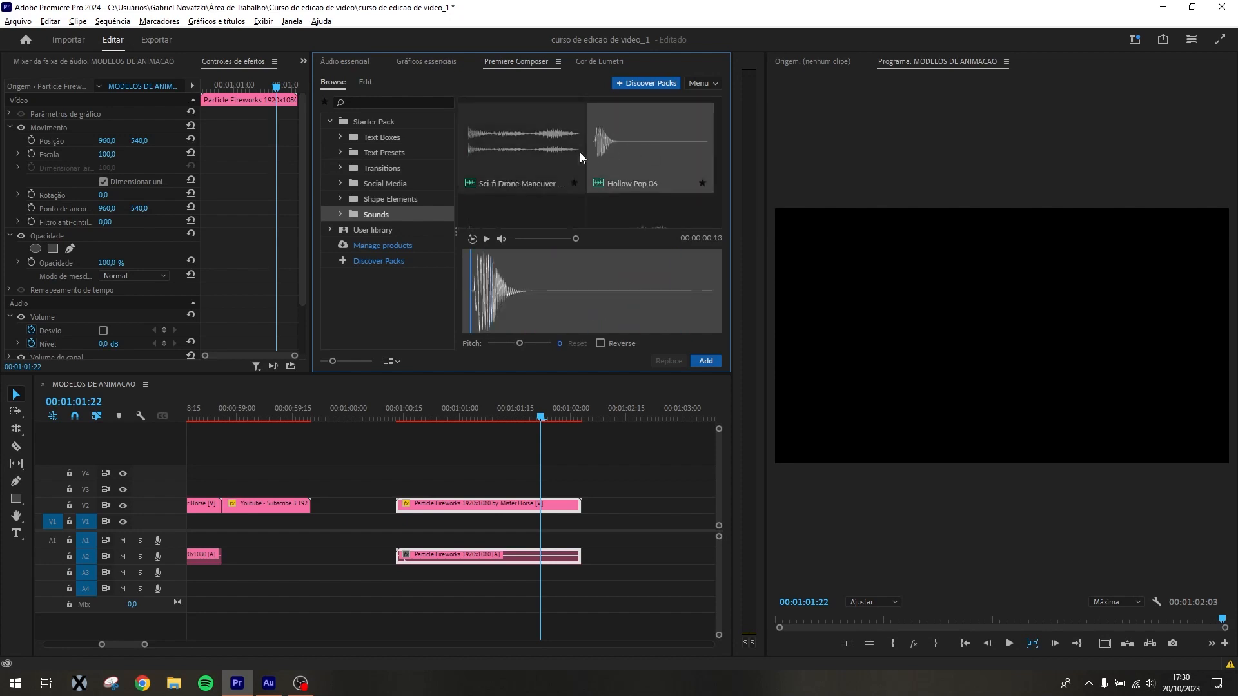
{"action": "left_click", "coordinate": [532, 148]}
{"action": "scroll", "coordinate": [580, 159], "scroll_direction": "down", "scroll_amount": 1}
{"action": "left_click", "coordinate": [528, 170]}
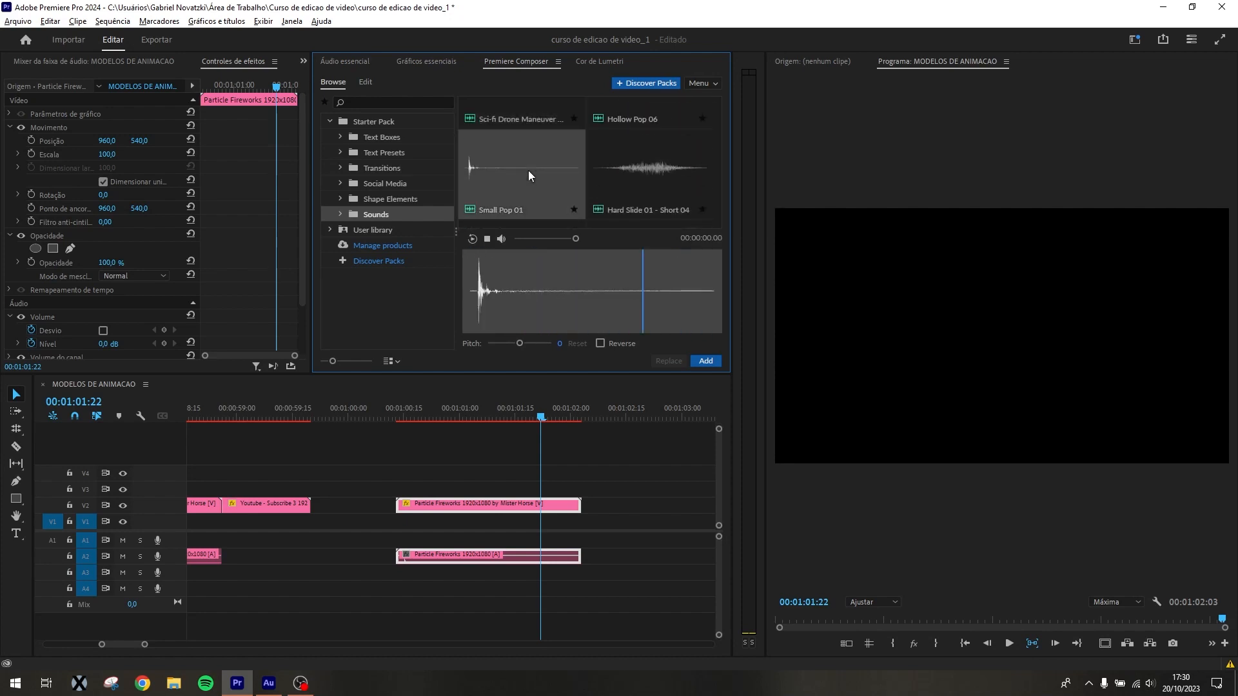
{"action": "left_click", "coordinate": [656, 117]}
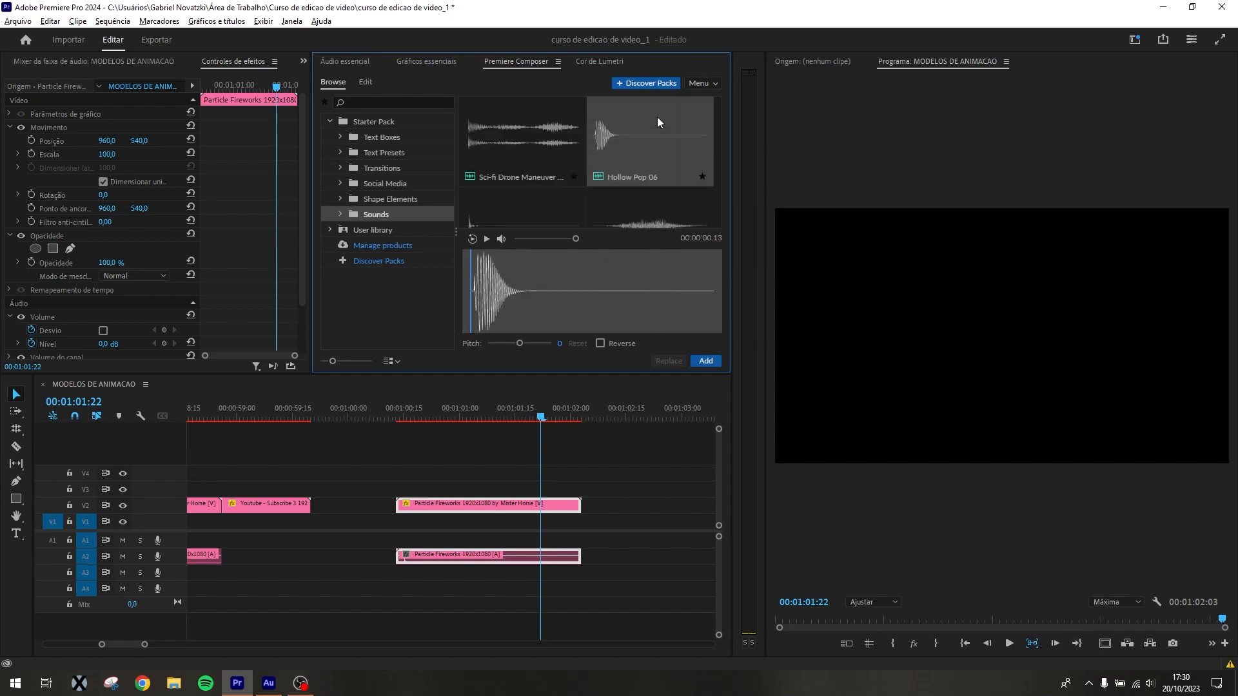
Listen to the Swoosh 01, Soft Slide 02 - Short 02 and Single Knock 01 sounds, and clear the selection
{"action": "scroll", "coordinate": [672, 143], "scroll_direction": "down", "scroll_amount": 2}
{"action": "scroll", "coordinate": [669, 178], "scroll_direction": "down", "scroll_amount": 1}
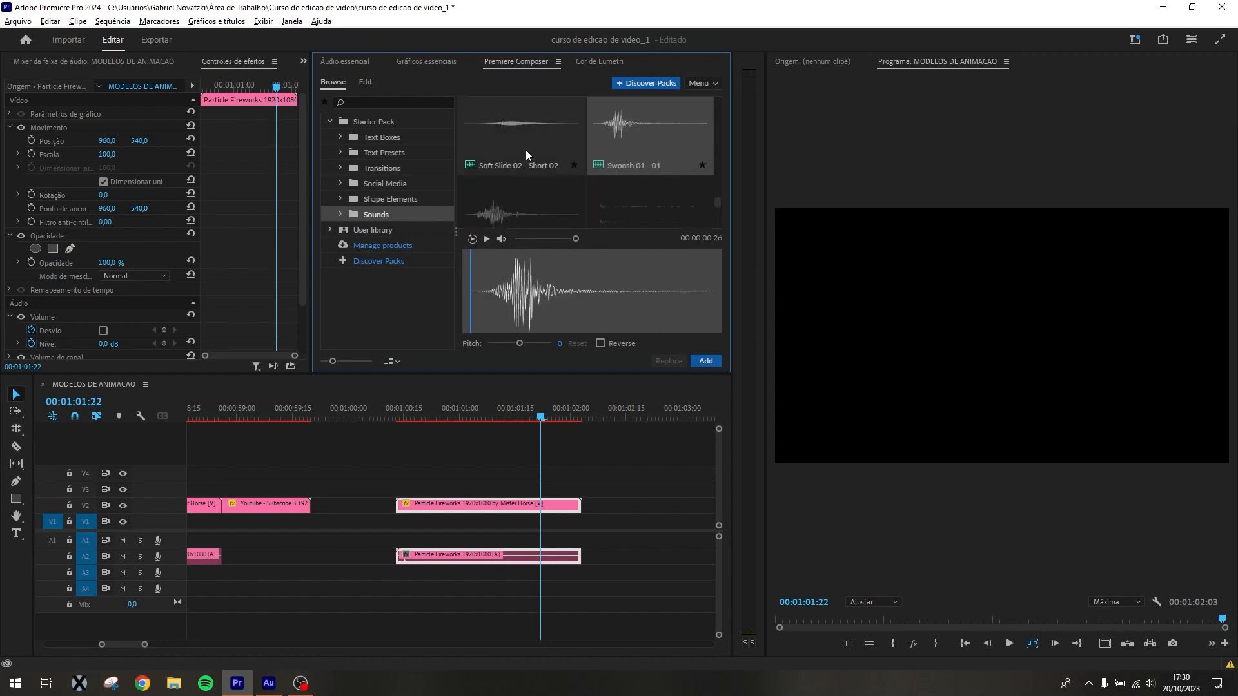
{"action": "left_click", "coordinate": [532, 147]}
{"action": "scroll", "coordinate": [533, 143], "scroll_direction": "down", "scroll_amount": 1}
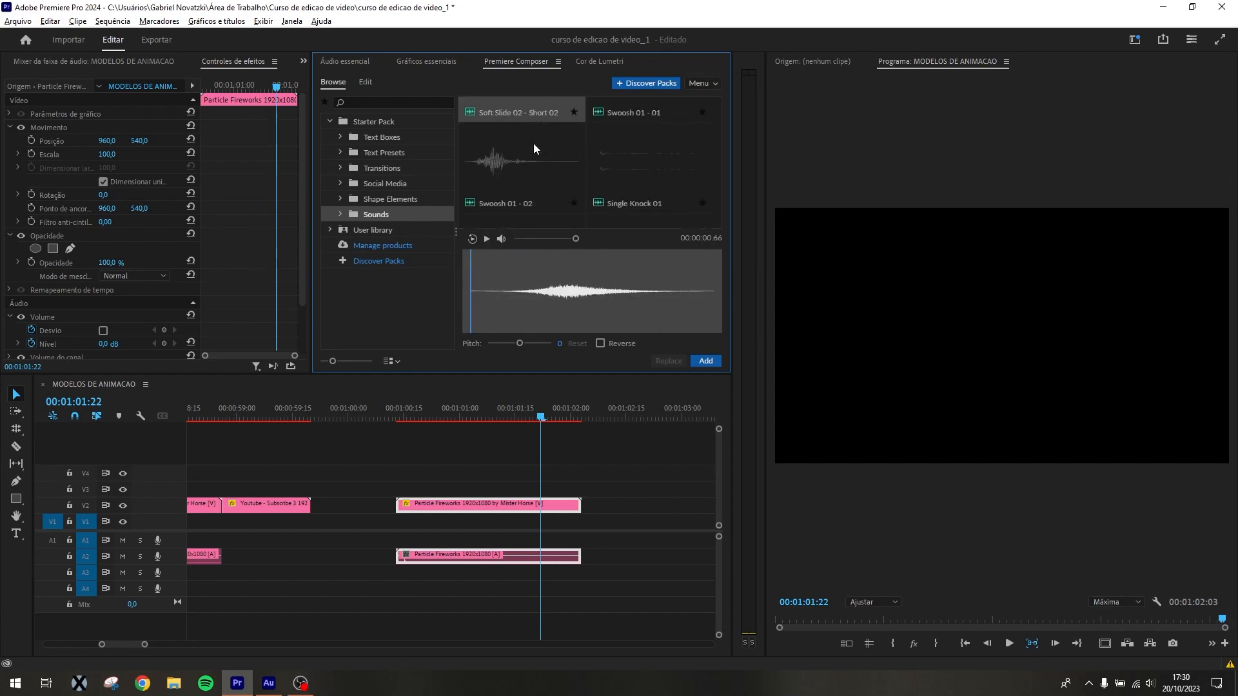
{"action": "left_click", "coordinate": [529, 148]}
{"action": "left_click", "coordinate": [633, 174]}
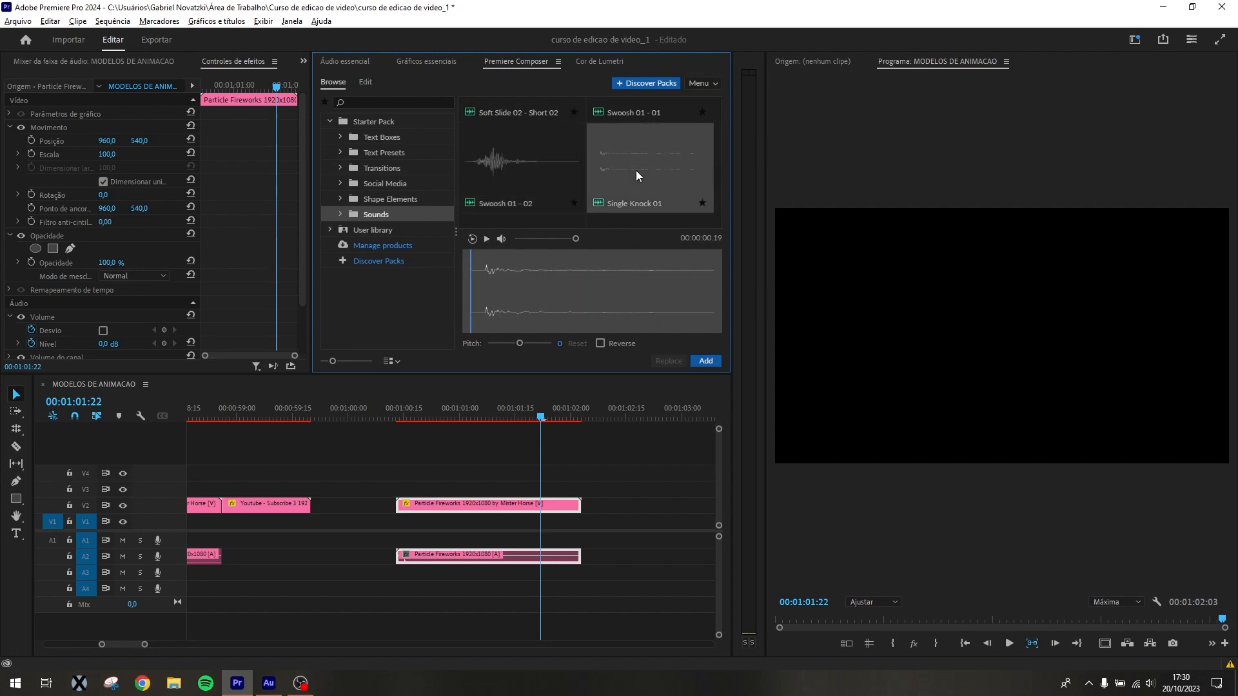
{"action": "scroll", "coordinate": [633, 150], "scroll_direction": "down", "scroll_amount": 1}
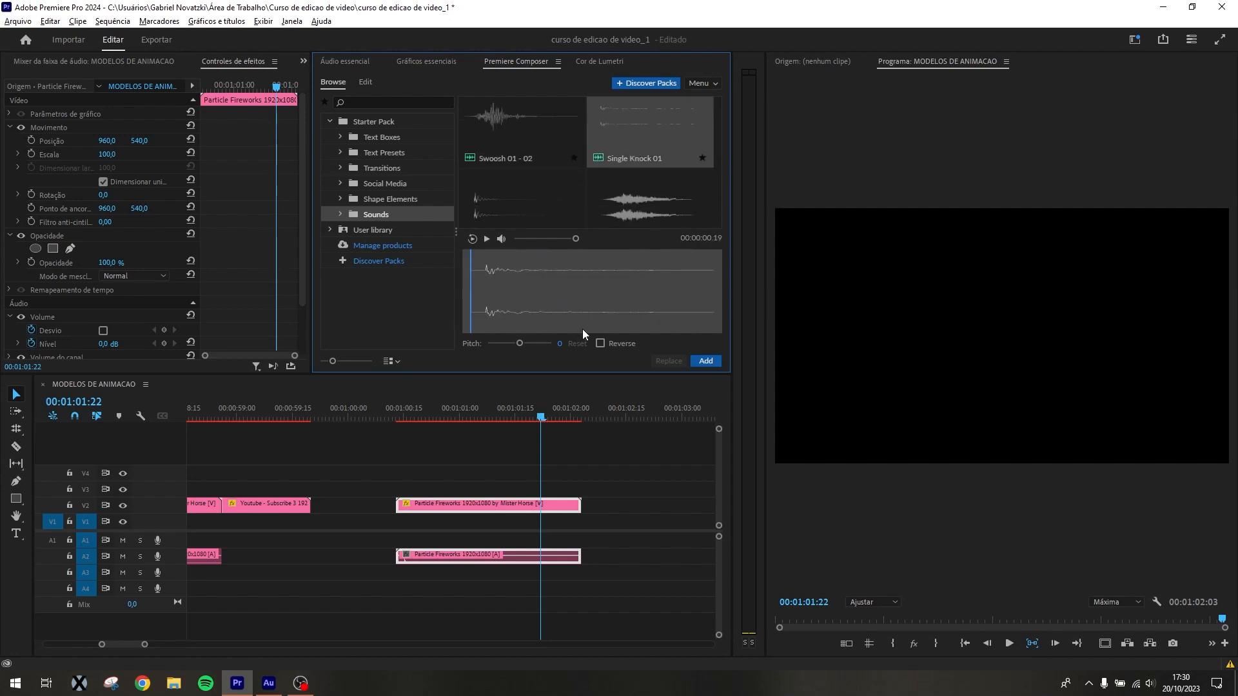
{"action": "left_click", "coordinate": [400, 315]}
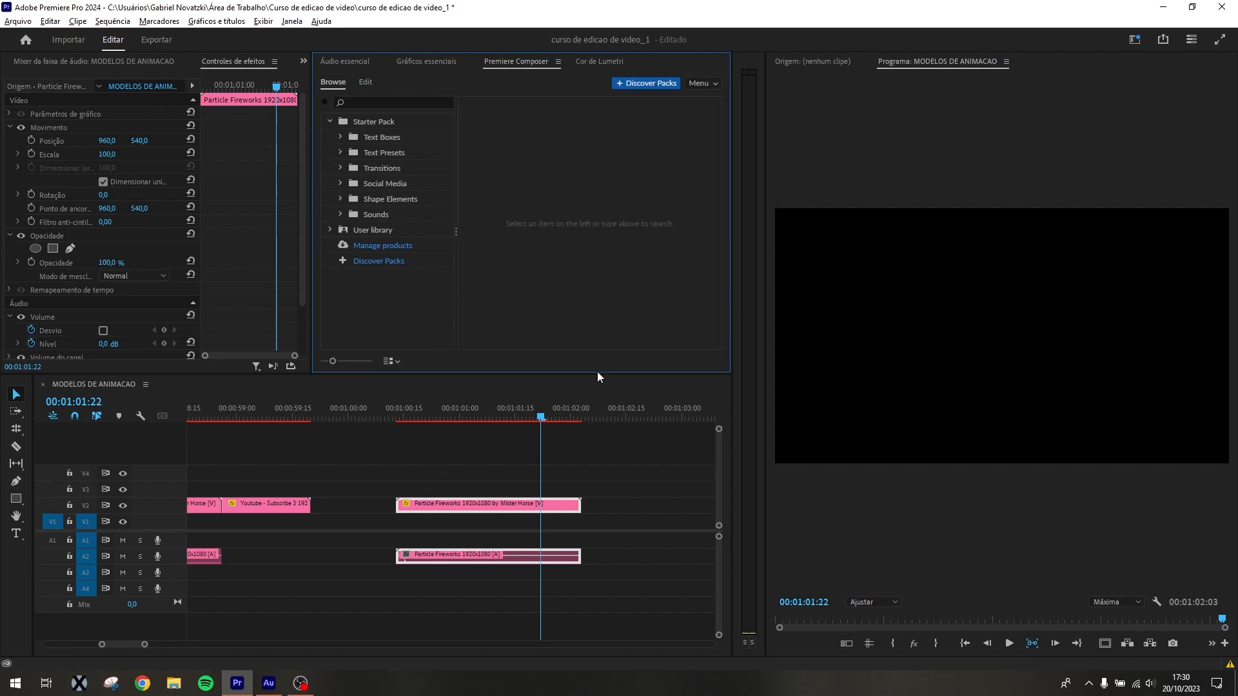
Add the Small Pop 01 and Glittering Clink 02 sounds one after the other on track A2, after the Particle Fireworks clip
{"action": "left_click", "coordinate": [378, 212]}
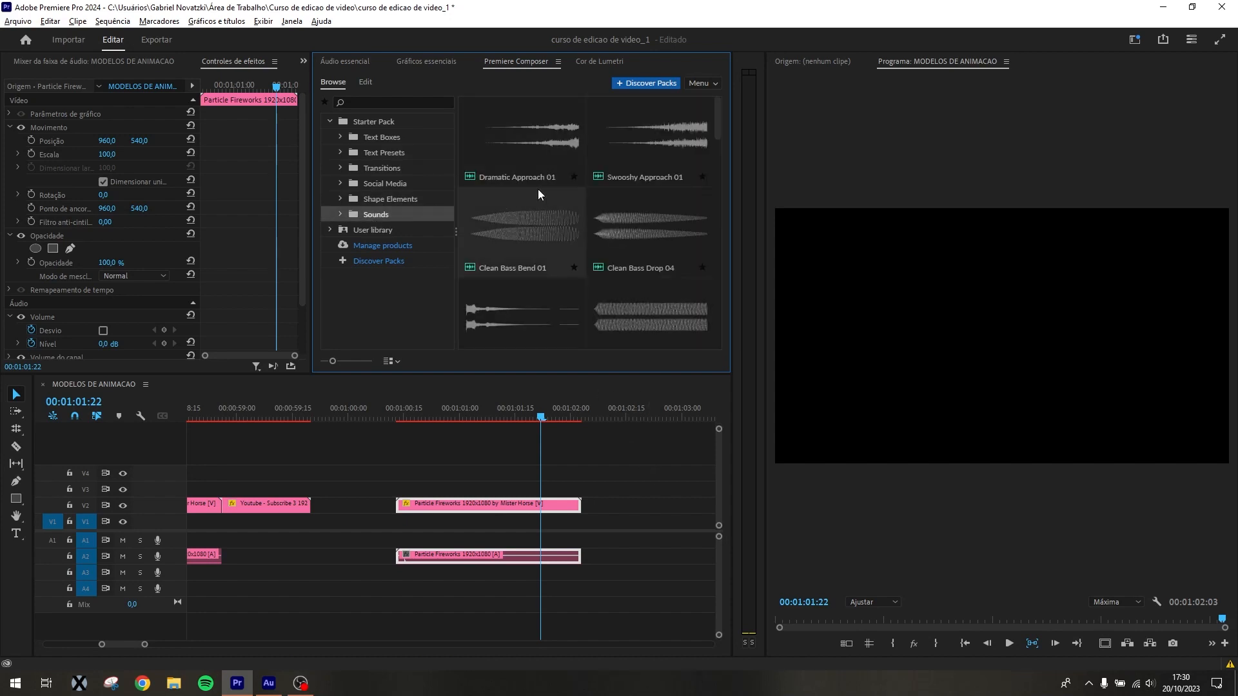
{"action": "scroll", "coordinate": [575, 221], "scroll_direction": "down", "scroll_amount": 3}
{"action": "left_click", "coordinate": [490, 303]}
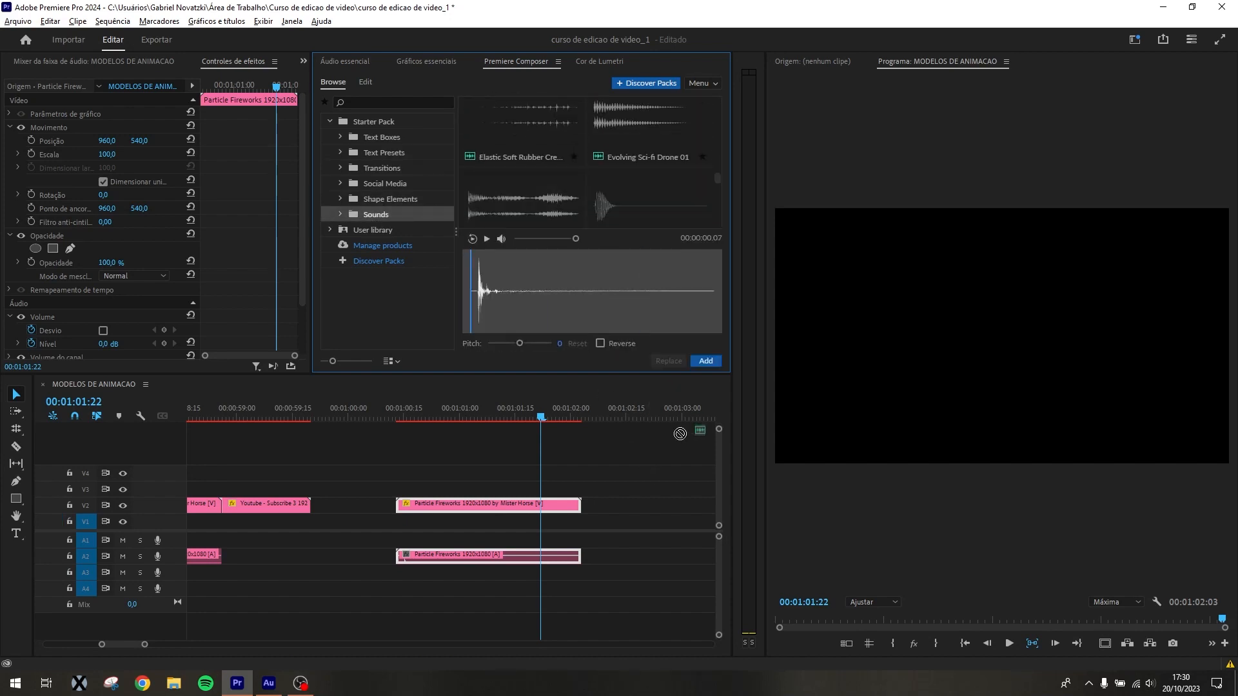
{"action": "left_click_drag", "start_coordinate": [490, 303], "coordinate": [627, 557]}
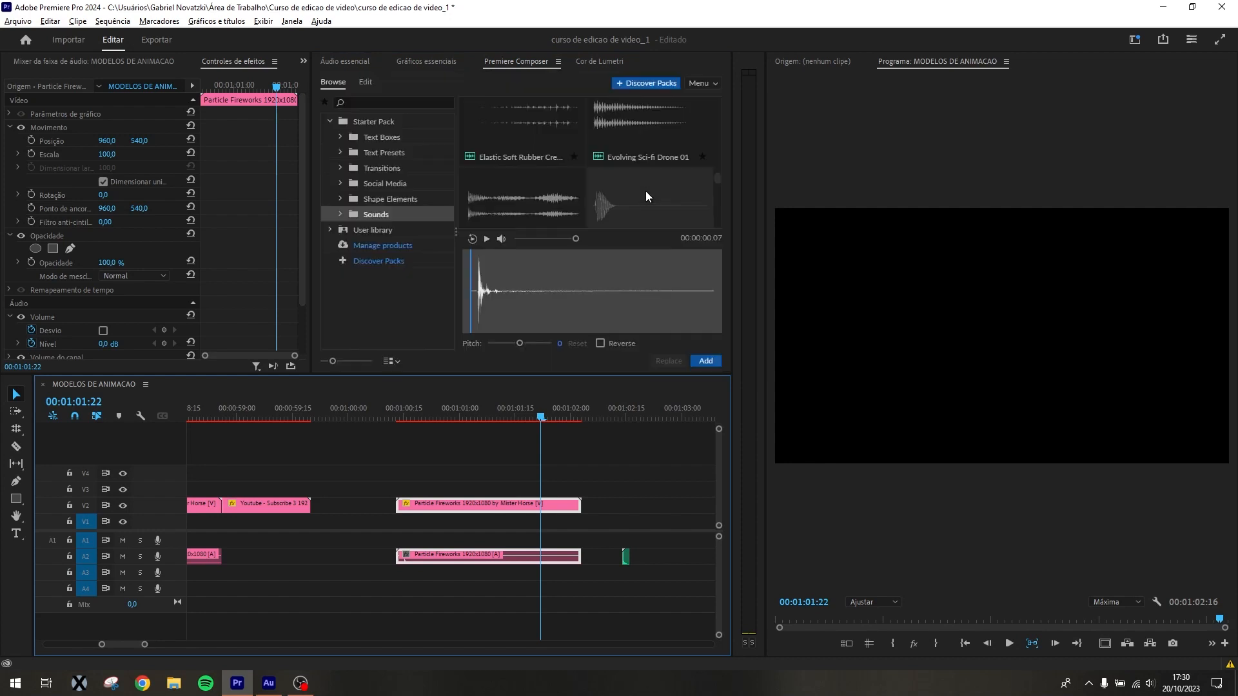
{"action": "left_click", "coordinate": [642, 182]}
{"action": "left_click_drag", "start_coordinate": [661, 169], "coordinate": [654, 533]}
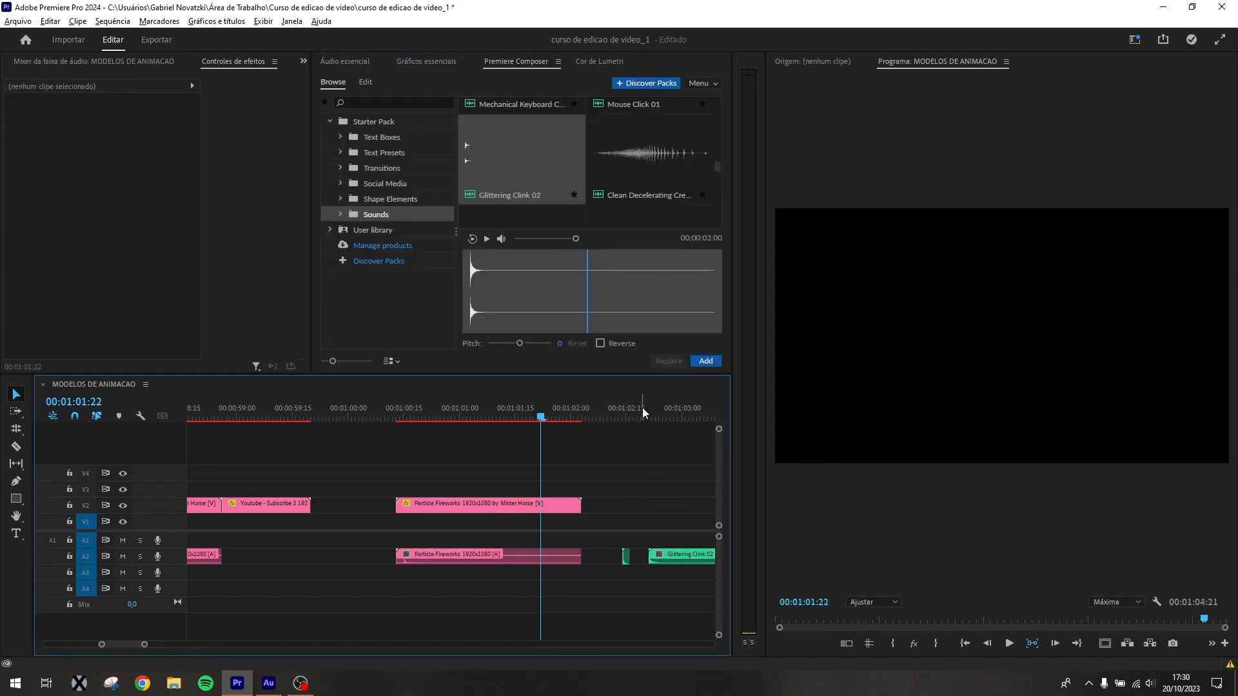
Preview the Small Pop 01 clip on the timeline from 00:01:02:13
{"action": "left_click_drag", "start_coordinate": [643, 407], "coordinate": [620, 418]}
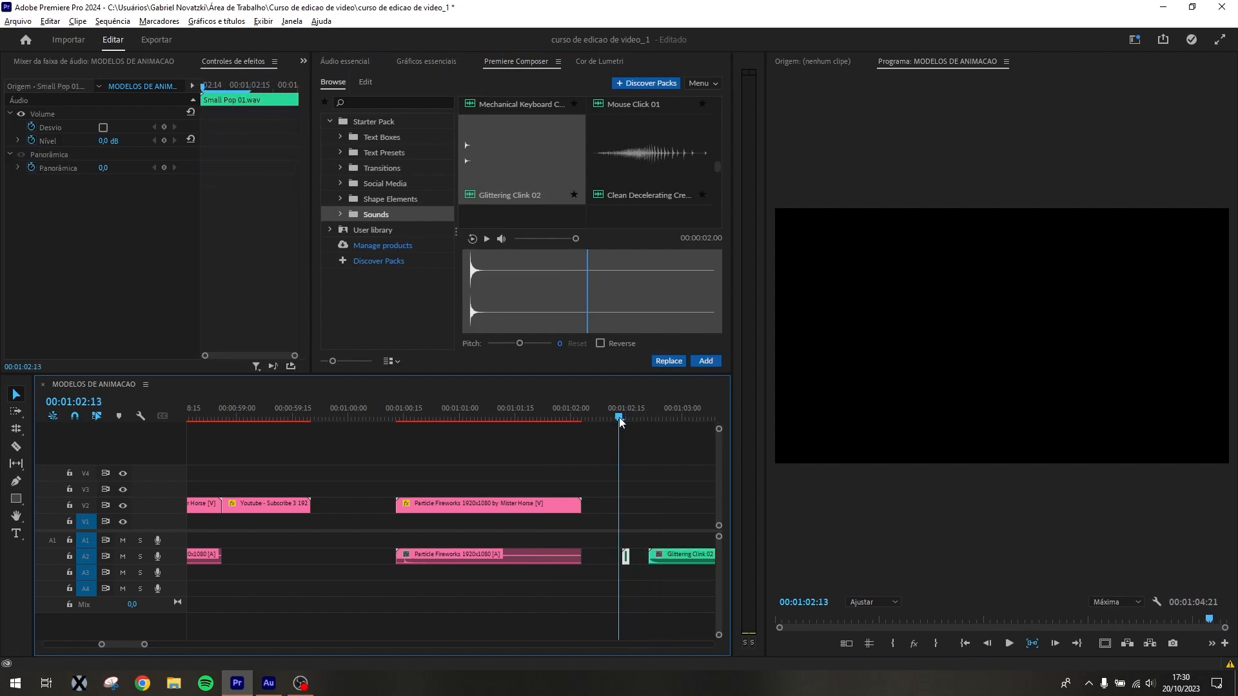
{"action": "left_click", "coordinate": [672, 459]}
{"action": "key", "text": "minus"}
{"action": "key", "text": "minus"}
{"action": "key", "text": "minus"}
{"action": "key", "text": "equal"}
{"action": "key", "text": "equal"}
{"action": "key", "text": "equal"}
{"action": "key", "text": "equal"}
{"action": "key", "text": "equal"}
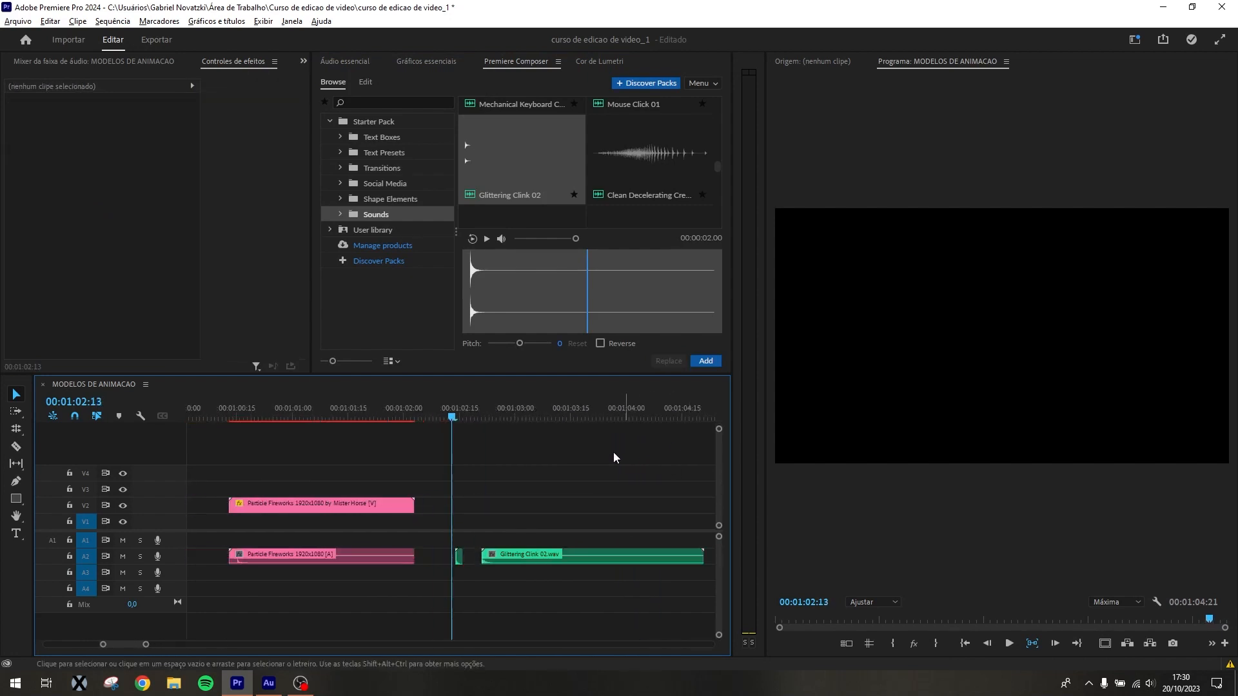
Preview the Glittering Clink 02 clip on the timeline around 00:01:02:24
{"action": "left_click_drag", "start_coordinate": [470, 426], "coordinate": [627, 422]}
{"action": "key", "text": "minus"}
{"action": "key", "text": "minus"}
{"action": "key", "text": "minus"}
{"action": "key", "text": "minus"}
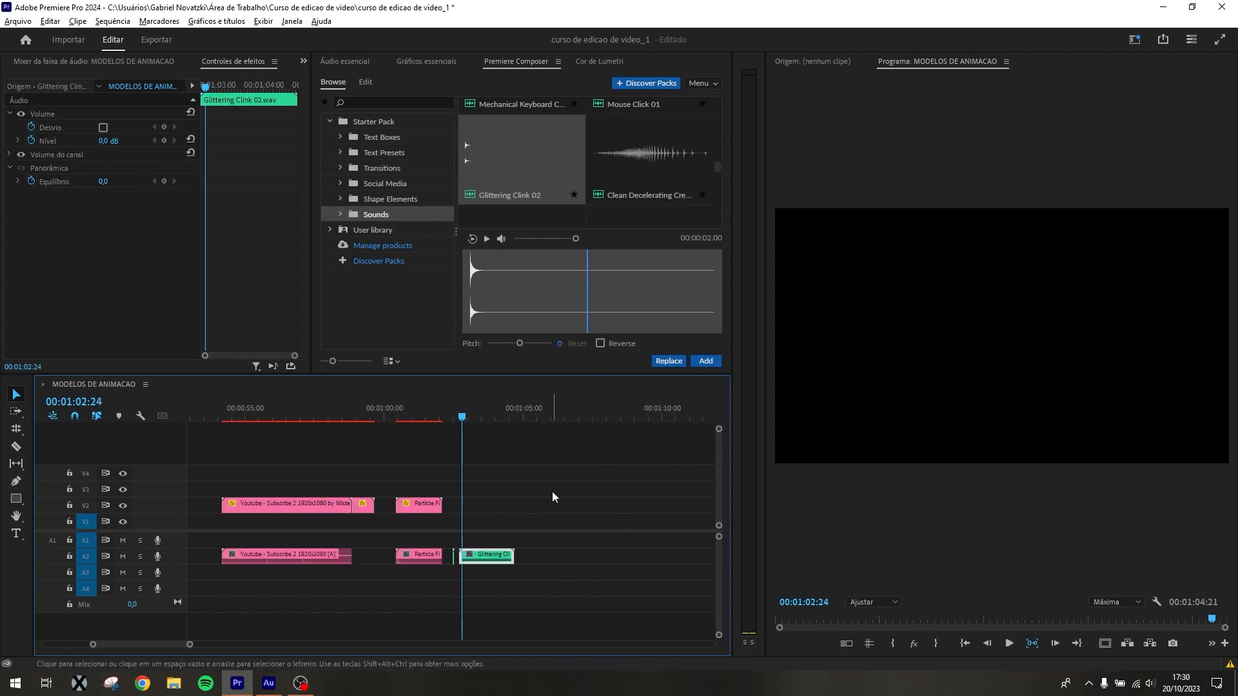
Return the playhead to 00:00:00:00 and review all the clips placed in the sequence
{"action": "left_click", "coordinate": [552, 492]}
{"action": "key", "text": "minus"}
{"action": "key", "text": "minus"}
{"action": "key", "text": "minus"}
{"action": "key", "text": "minus"}
{"action": "left_click_drag", "start_coordinate": [229, 413], "coordinate": [187, 416]}
{"action": "key", "text": "equal"}
{"action": "key", "text": "equal"}
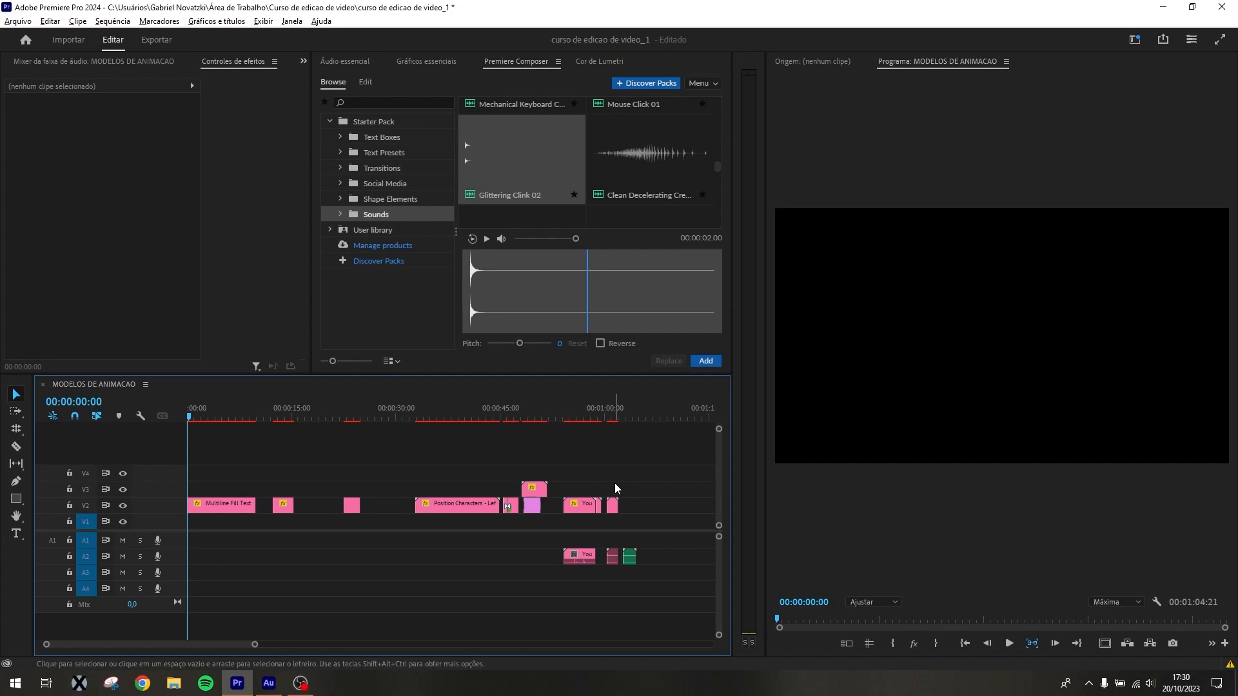